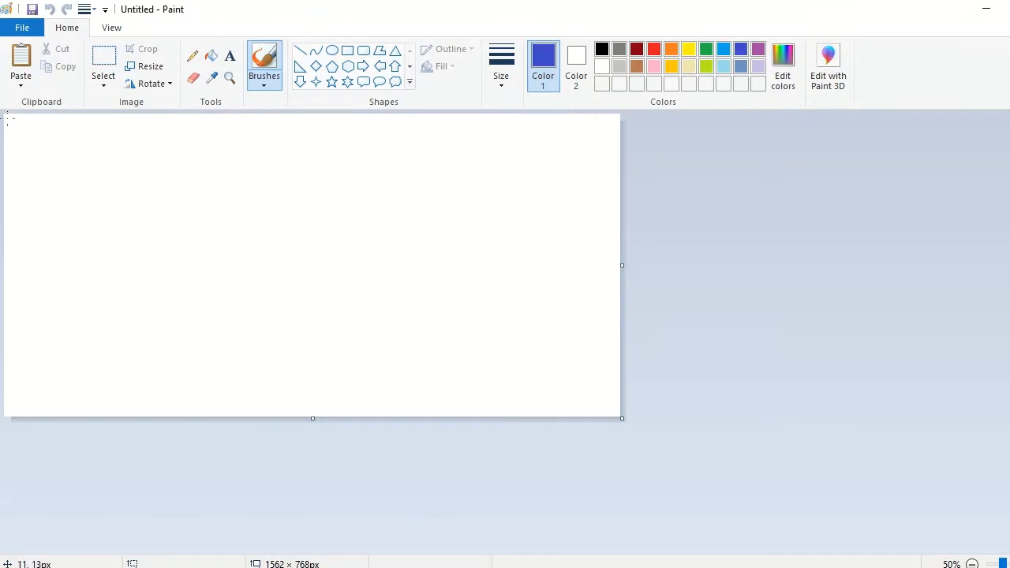
# Step: Draw six black freehand lines fanning out from the canvas's upper-left corner to its right and bottom edges
pyautogui.click(602, 50)
pyautogui.moveTo(6, 116); pyautogui.dragTo(632, 416)
pyautogui.moveTo(7, 116)
pyautogui.mouseDown()
pyautogui.moveTo(891, 372)
pyautogui.moveTo(221, 285)
pyautogui.moveTo(415, 416)
pyautogui.mouseUp()
pyautogui.moveTo(6, 117); pyautogui.dragTo(552, 182)
pyautogui.moveTo(4, 119)
pyautogui.mouseDown()
pyautogui.moveTo(224, 416)
pyautogui.moveTo(90, 363)
pyautogui.moveTo(103, 416)
pyautogui.mouseUp()
# Step: Fill the three lower-left wedges, from the left edge inward, with black, very dark grey and a lighter grey (RGB 72, 72, 72)
pyautogui.click(210, 56)
pyautogui.click(56, 322)
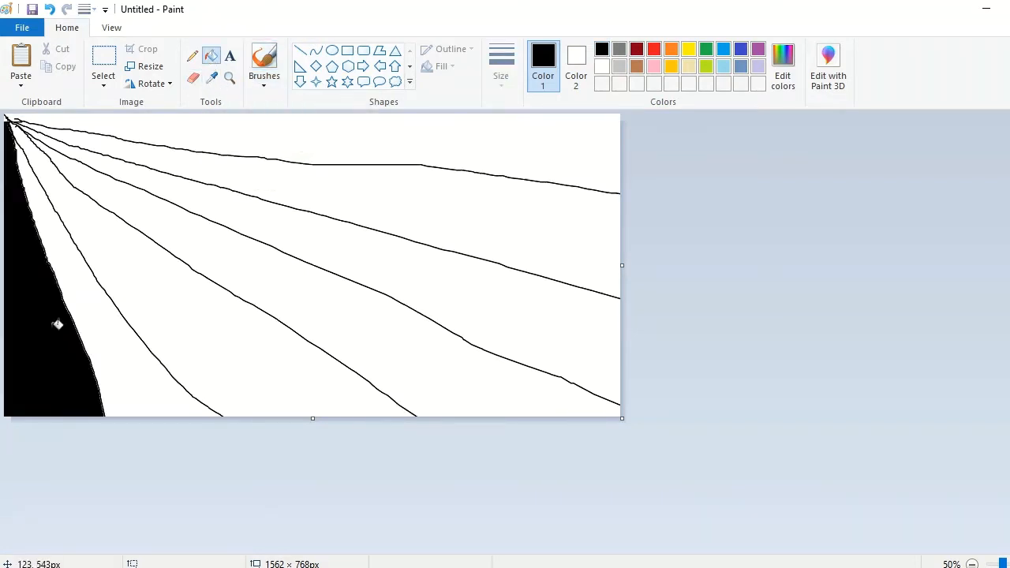
pyautogui.click(783, 71)
pyautogui.click(384, 400)
pyautogui.click(102, 300)
pyautogui.click(783, 69)
pyautogui.moveTo(707, 309); pyautogui.dragTo(706, 290)
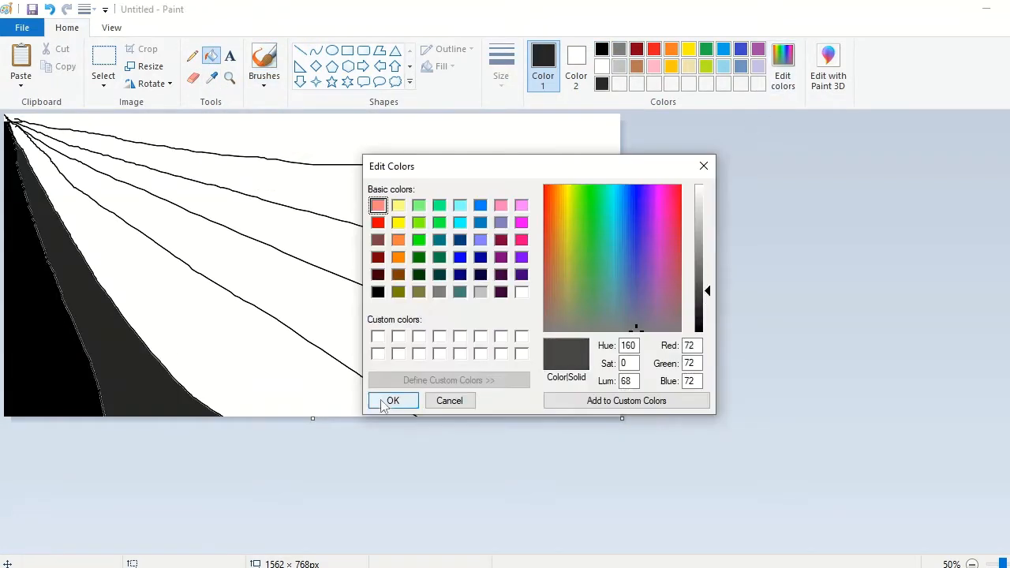
pyautogui.click(384, 402)
pyautogui.click(205, 323)
# Step: Fill the uppermost wedge with a dark indigo blue, adjusting the palette's indigo to a deeper custom shade
pyautogui.click(740, 49)
pyautogui.click(442, 142)
pyautogui.click(781, 75)
pyautogui.moveTo(706, 255); pyautogui.dragTo(695, 220)
pyautogui.click(393, 401)
pyautogui.click(411, 125)
# Step: Fill the second wedge from the top with a medium blue and the third with a brighter blue, using custom shades
pyautogui.click(783, 71)
pyautogui.click(704, 166)
pyautogui.click(725, 52)
pyautogui.click(783, 71)
pyautogui.click(393, 400)
pyautogui.click(434, 182)
pyautogui.click(783, 71)
pyautogui.click(393, 401)
pyautogui.click(552, 308)
# Step: Fill the remaining white wedge with progressively lightened custom blue, ending on a very pale blue
pyautogui.click(783, 89)
pyautogui.click(393, 401)
pyautogui.click(345, 314)
pyautogui.click(777, 88)
pyautogui.click(393, 401)
pyautogui.click(418, 355)
# Step: Try blending the wedges into a gradient by resizing the image to 1 px wide and then to 1366 px wide
pyautogui.click(145, 66)
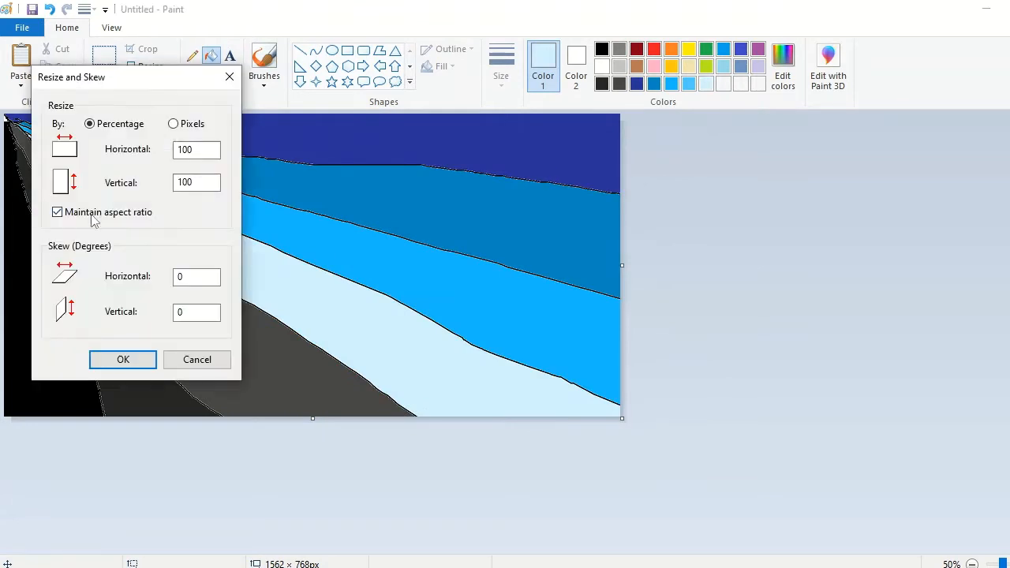
pyautogui.write('1562')
pyautogui.press('Return')
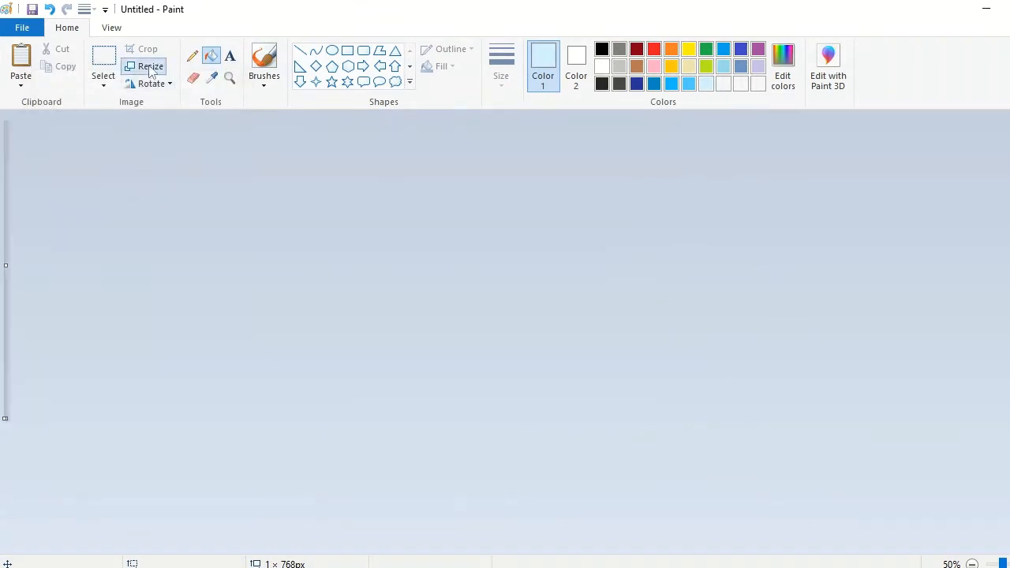
pyautogui.click(145, 66)
pyautogui.write('1366')
pyautogui.press('Return')
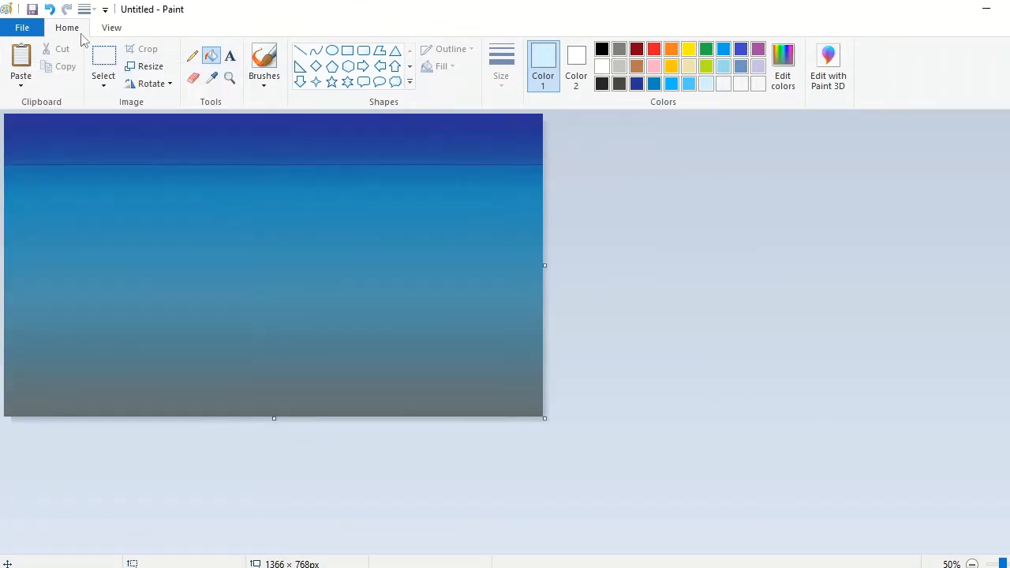
# Step: Undo both resizes to bring back the coloured wedges
pyautogui.hotkey('ctrl', 'z')
pyautogui.hotkey('ctrl', 'z')
pyautogui.click(783, 82)
pyautogui.click(450, 401)
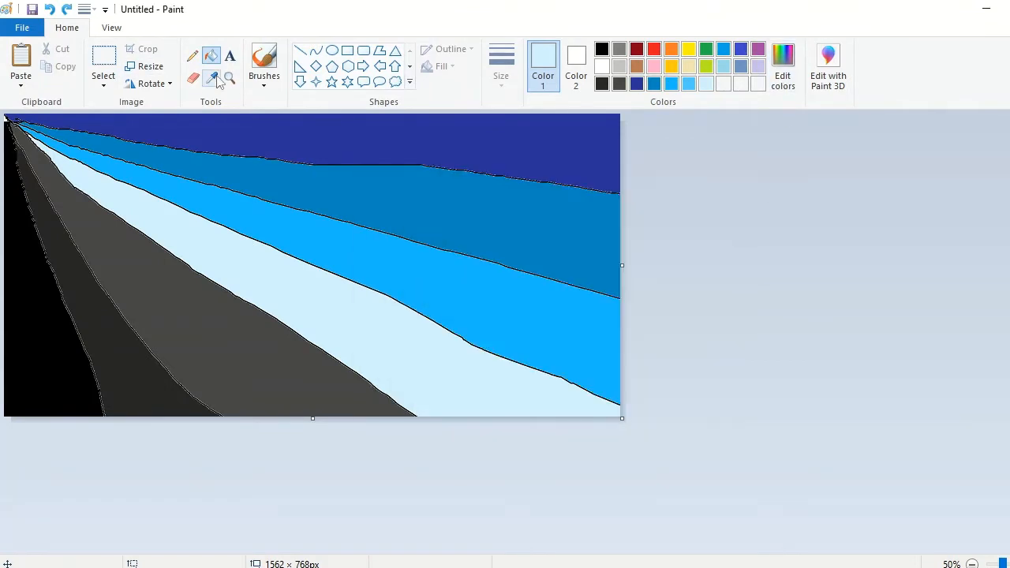
# Step: Sample the uppermost wedge's blue, lighten it to a periwinkle shade and refill that wedge with it
pyautogui.click(212, 79)
pyautogui.click(481, 146)
pyautogui.click(783, 78)
pyautogui.click(699, 232)
pyautogui.click(393, 401)
pyautogui.click(458, 137)
# Step: Try the gradient again by squashing the image and stretching it to 1366 px wide, and undo it
pyautogui.click(146, 66)
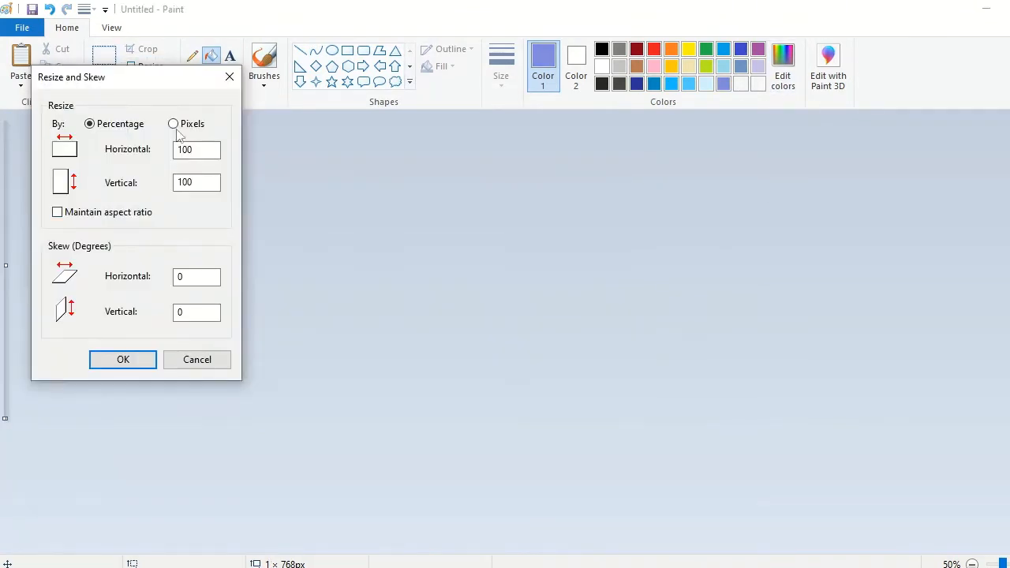
pyautogui.press('Return')
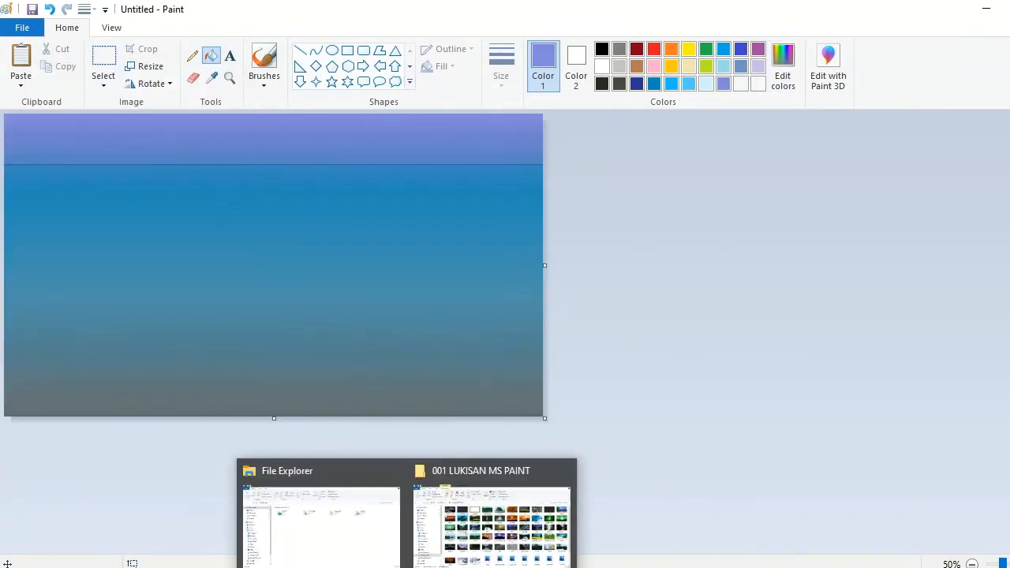
pyautogui.click(49, 9)
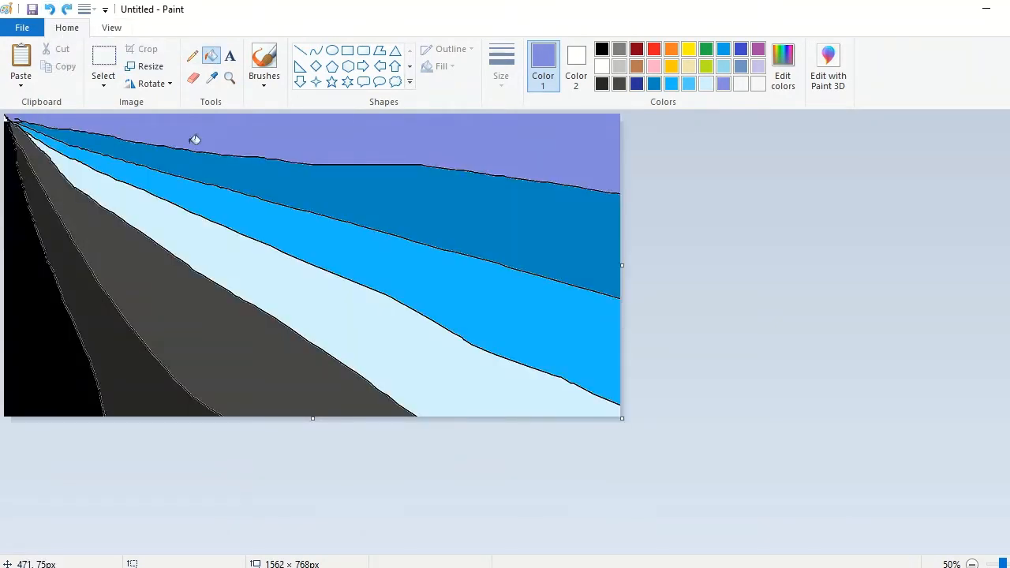
# Step: Divide the upper wedges with two black pencil curves, then fill the upper-right section dark blue and the adjoining top section bright blue
pyautogui.click(193, 56)
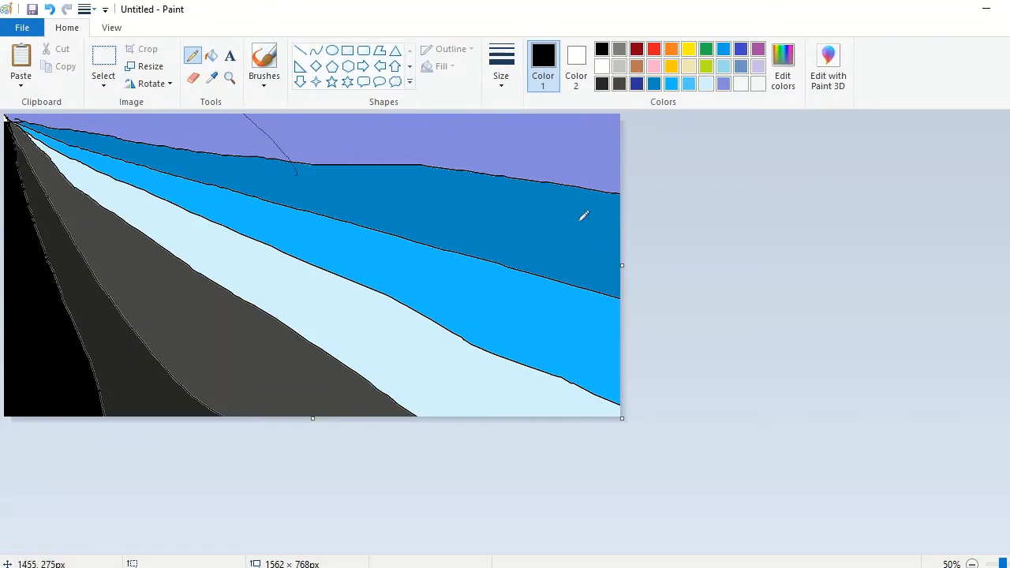
pyautogui.click(637, 83)
pyautogui.click(211, 55)
pyautogui.click(581, 145)
pyautogui.click(671, 84)
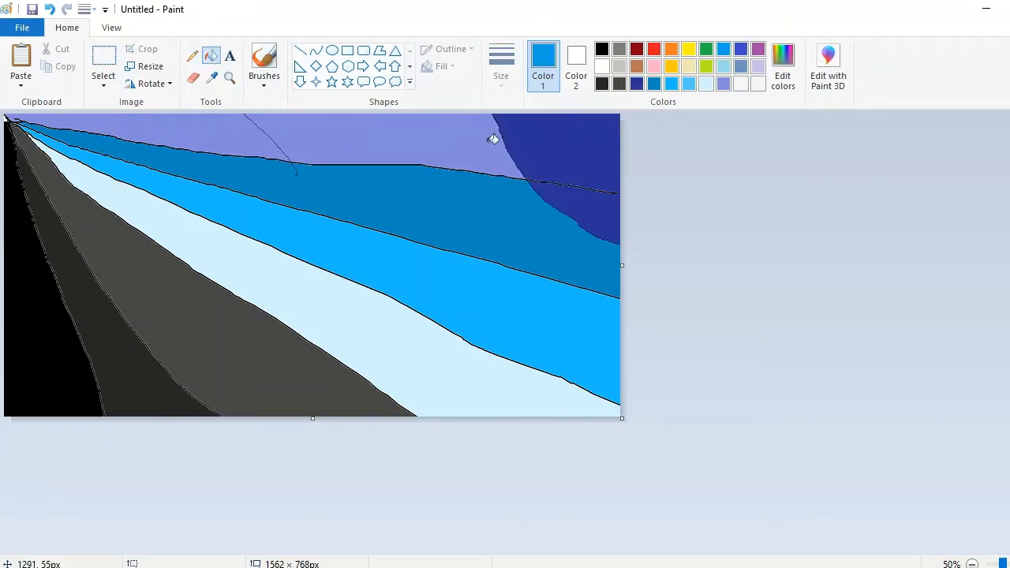
pyautogui.click(492, 140)
# Step: Blend the wedges into a sky gradient by resizing the image to 1 px wide and then to 1366 px wide
pyautogui.click(146, 67)
pyautogui.click(173, 124)
pyautogui.doubleClick(188, 150)
pyautogui.write('1')
pyautogui.click(140, 363)
pyautogui.click(146, 67)
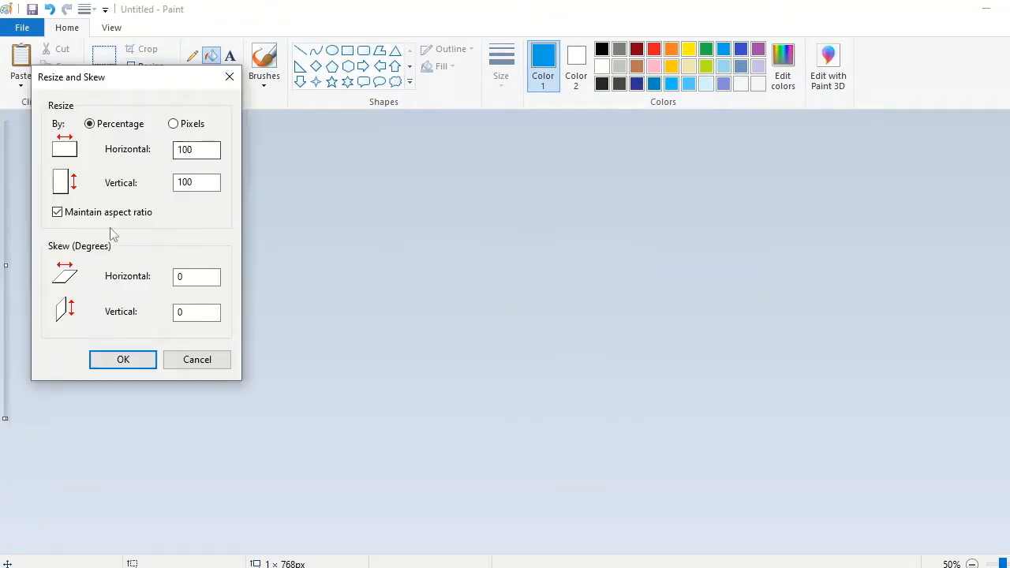
pyautogui.press('Return')
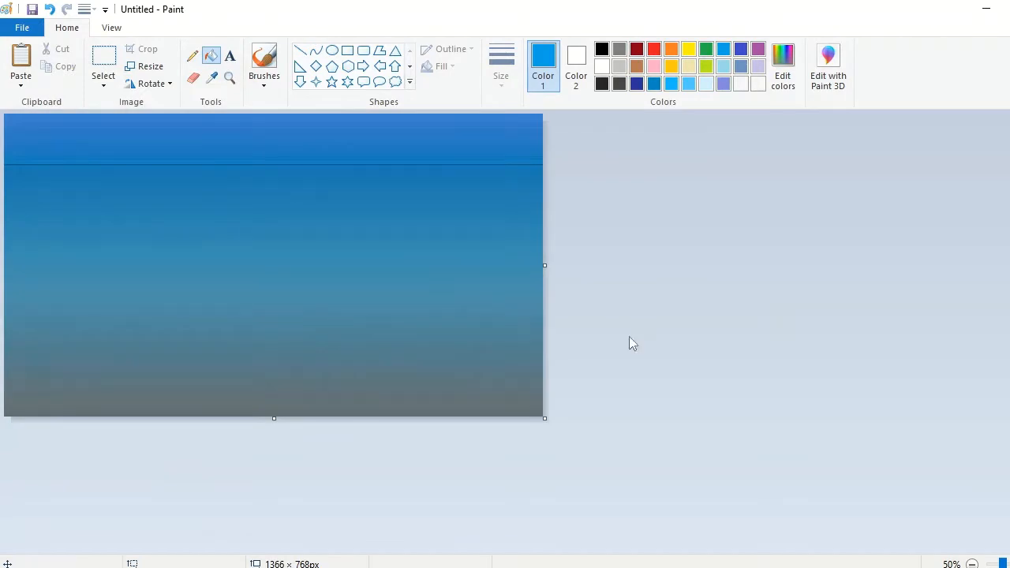
# Step: Brush out the dark horizontal line in blue and paint a row of thin clouds across the middle in light blue (RGB 33, 155, 228)
pyautogui.click(264, 79)
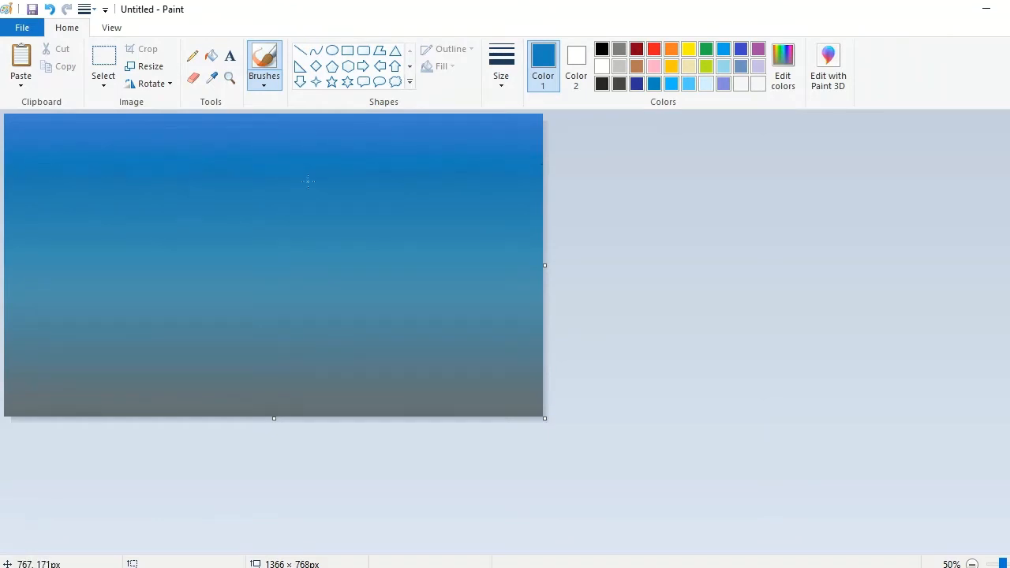
pyautogui.hotkey('ctrl', 'pageup')
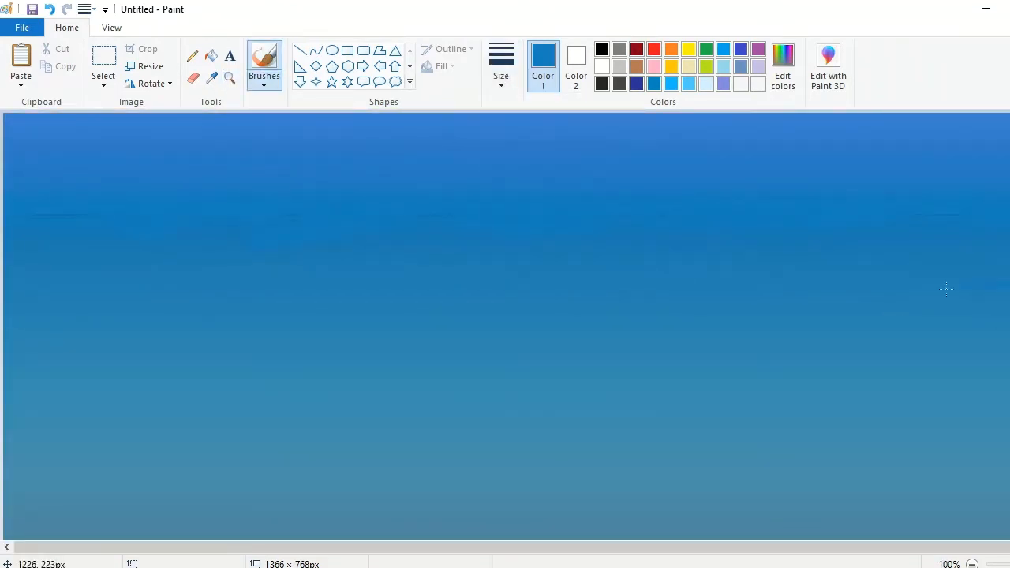
pyautogui.click(783, 66)
pyautogui.moveTo(708, 273); pyautogui.dragTo(708, 257)
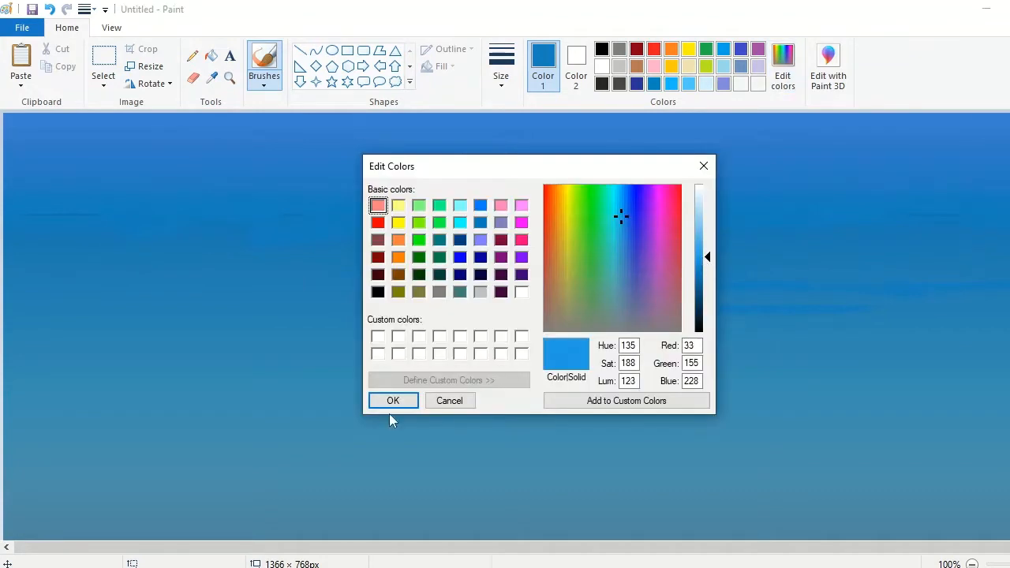
pyautogui.click(390, 403)
pyautogui.moveTo(895, 301); pyautogui.dragTo(797, 310)
pyautogui.moveTo(519, 313); pyautogui.dragTo(592, 309)
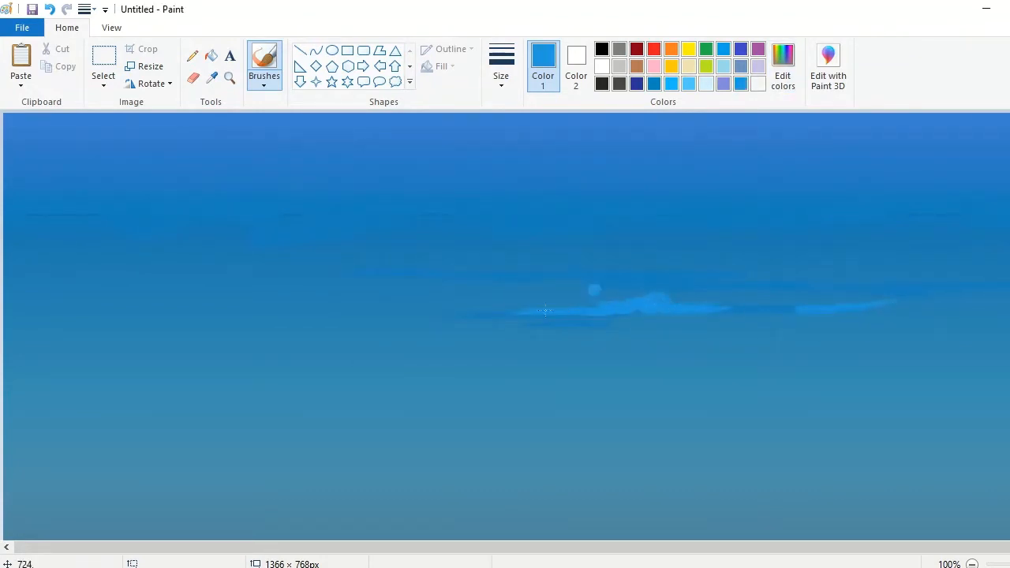
pyautogui.moveTo(391, 313); pyautogui.dragTo(182, 311)
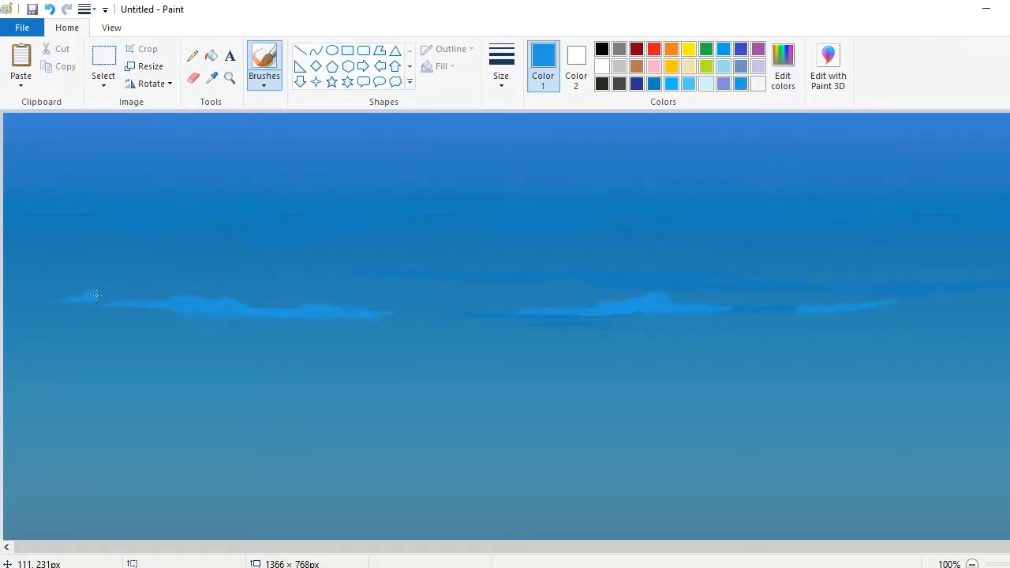
pyautogui.moveTo(1006, 310); pyautogui.dragTo(818, 304)
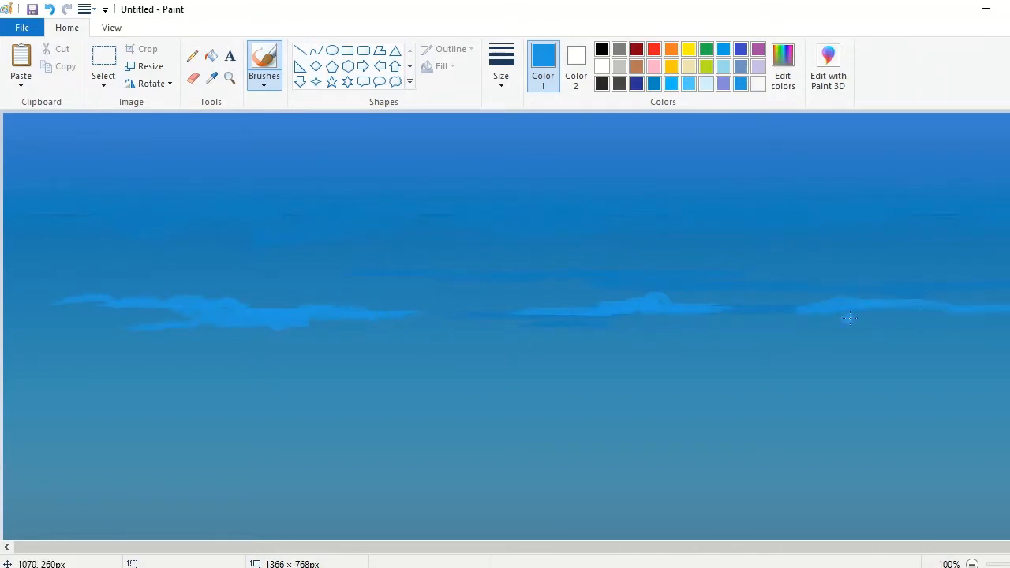
# Step: Paint a tall, billowing cloud at the sky's right edge with a thicker brush in a slightly darker blue
pyautogui.click(501, 66)
pyautogui.click(536, 171)
pyautogui.moveTo(1007, 276); pyautogui.dragTo(939, 273)
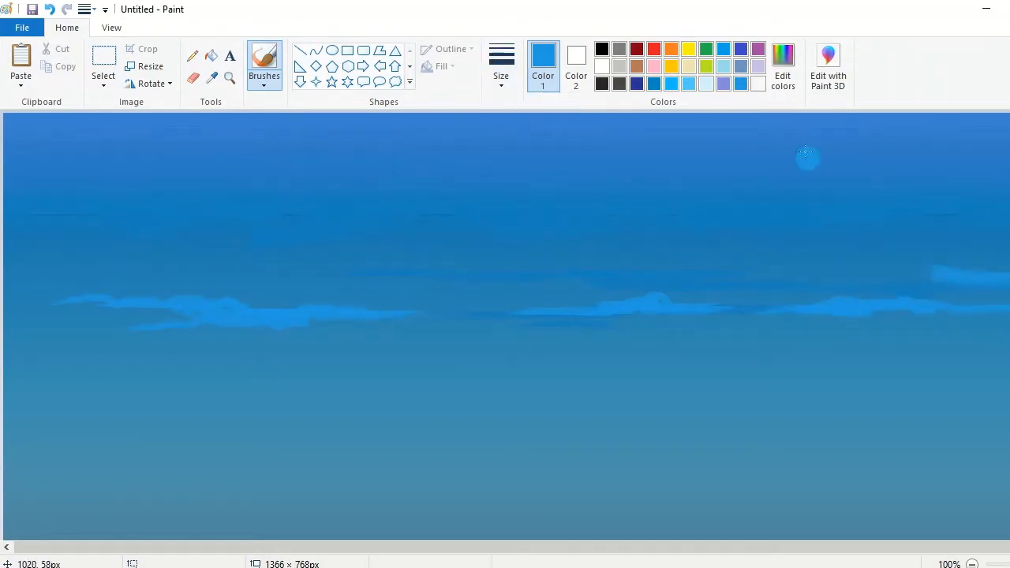
pyautogui.click(783, 67)
pyautogui.moveTo(708, 258); pyautogui.dragTo(708, 264)
pyautogui.click(391, 405)
pyautogui.moveTo(919, 275); pyautogui.dragTo(848, 276)
pyautogui.moveTo(904, 261)
pyautogui.mouseDown()
pyautogui.moveTo(972, 250)
pyautogui.moveTo(929, 217)
pyautogui.moveTo(907, 182)
pyautogui.mouseUp()
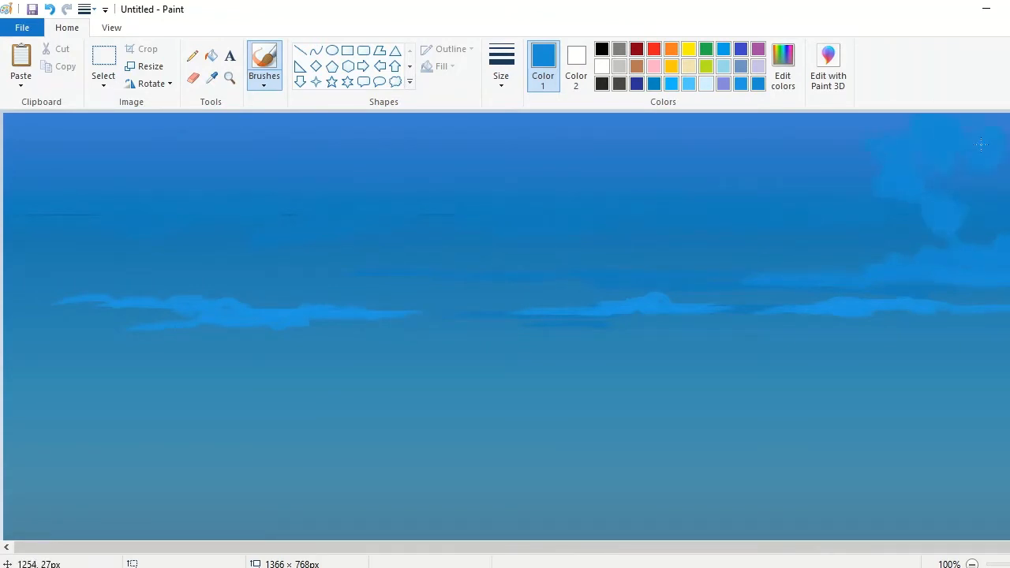
pyautogui.moveTo(980, 144); pyautogui.dragTo(957, 173)
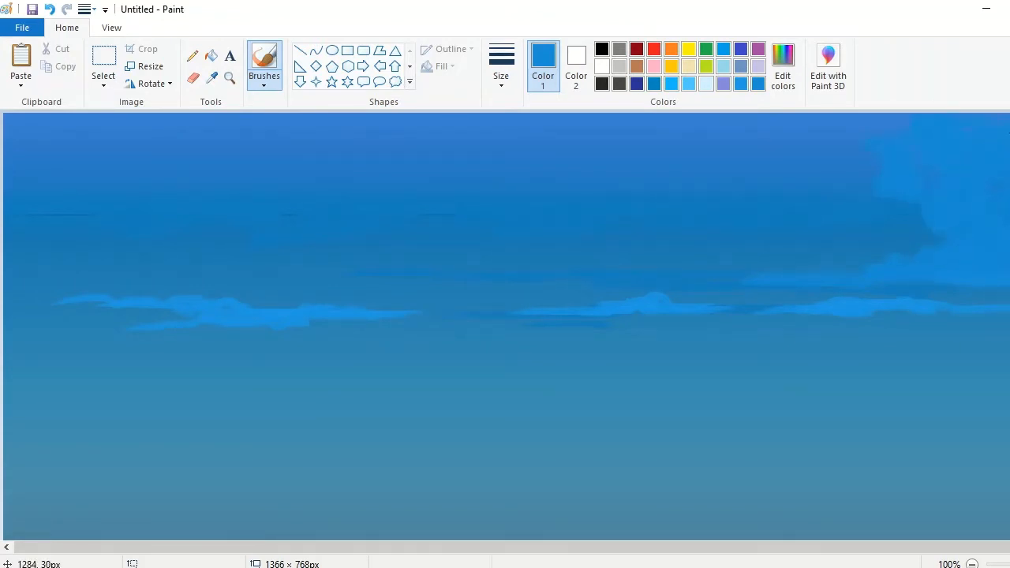
# Step: Paint a mid-sized cloud right of the sky's centre and a large one at its left edge, with thin streaks below the low clouds
pyautogui.moveTo(779, 232)
pyautogui.mouseDown()
pyautogui.moveTo(548, 235)
pyautogui.moveTo(623, 200)
pyautogui.moveTo(685, 197)
pyautogui.moveTo(607, 231)
pyautogui.mouseUp()
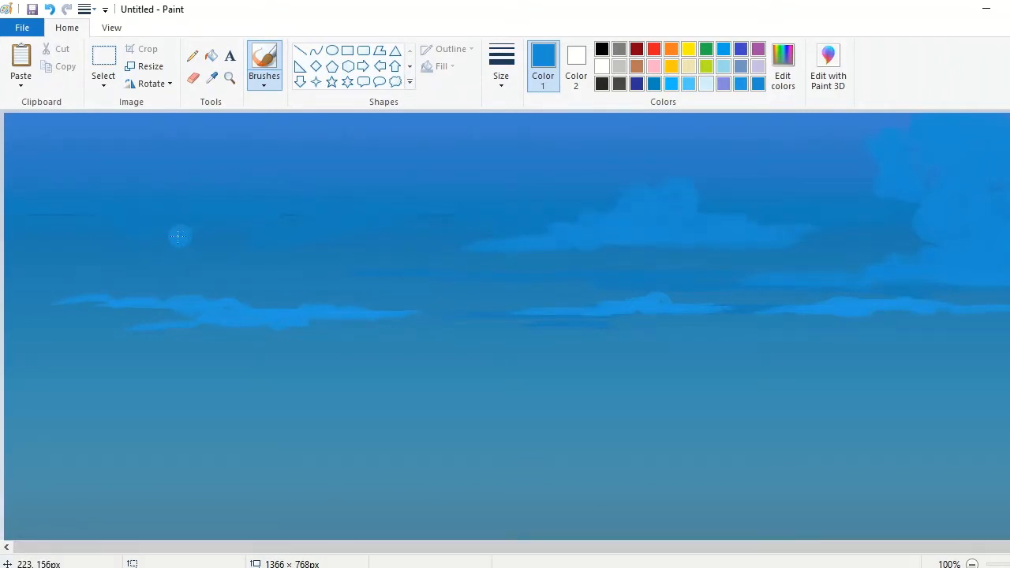
pyautogui.moveTo(178, 232)
pyautogui.mouseDown()
pyautogui.moveTo(2, 240)
pyautogui.moveTo(187, 233)
pyautogui.moveTo(115, 213)
pyautogui.mouseUp()
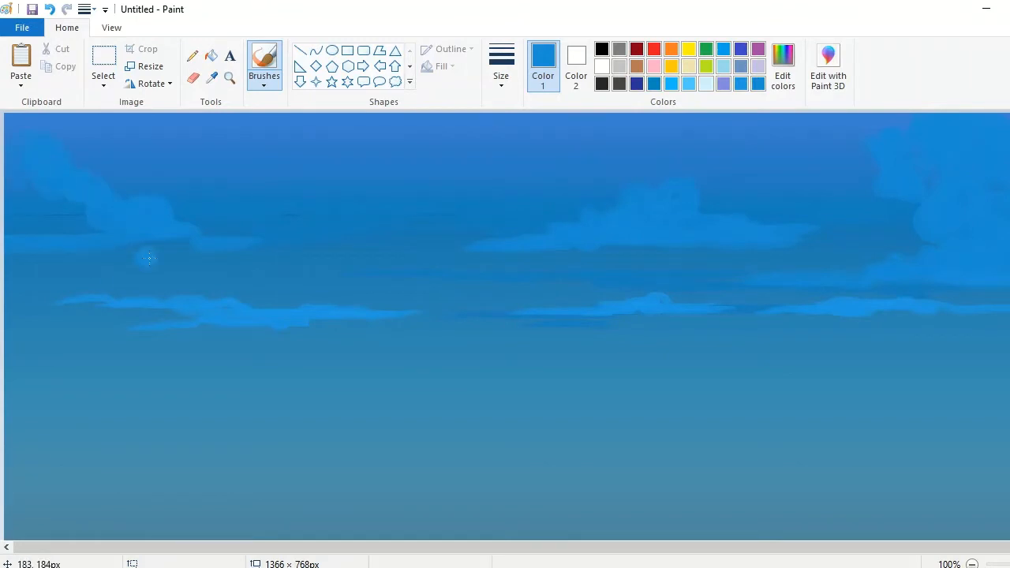
pyautogui.moveTo(7, 244); pyautogui.dragTo(33, 212)
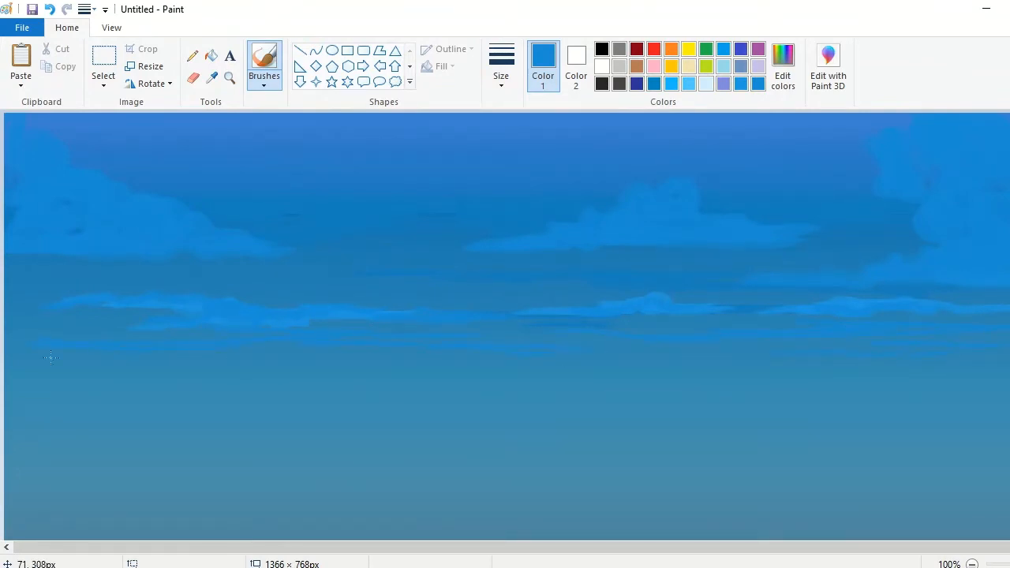
# Step: Soften the thin streaks below the low clouds with a smaller brush in the surrounding sky blue
pyautogui.click(265, 82)
pyautogui.click(266, 169)
pyautogui.click(501, 75)
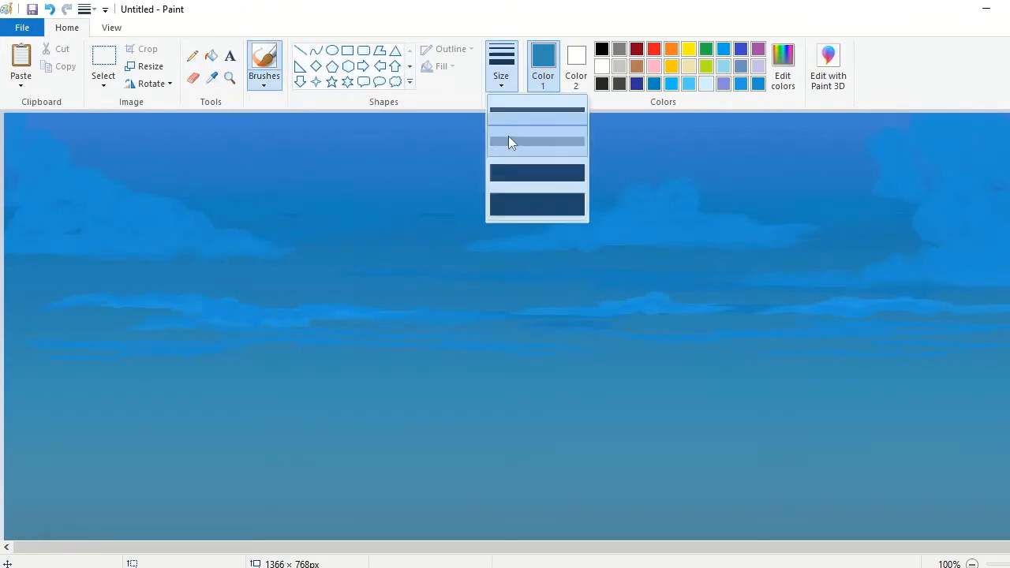
pyautogui.click(510, 141)
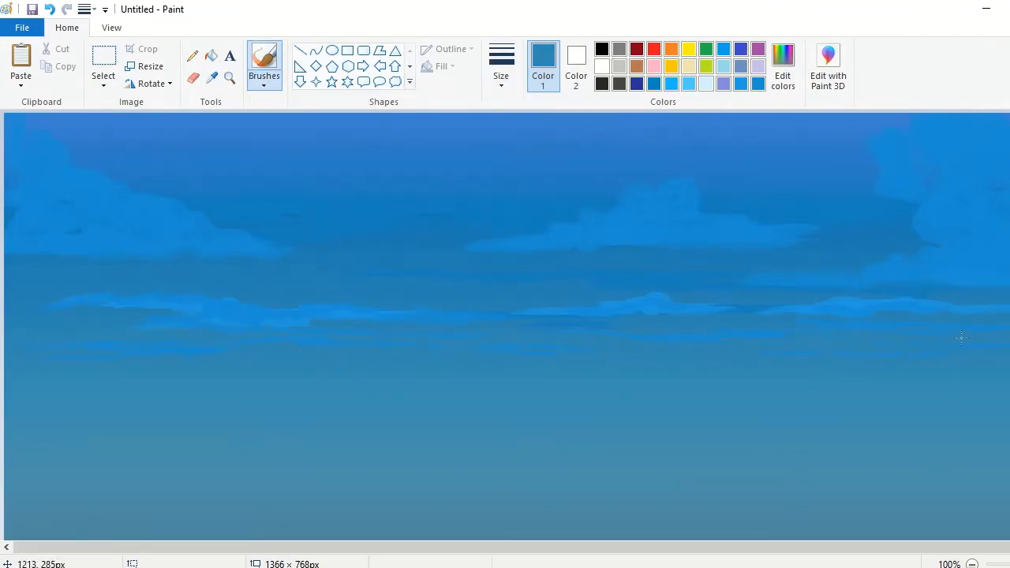
# Step: Sample the large right cloud's blue and lighten it into a highlight colour for a fine brush on the left low cloud
pyautogui.click(212, 78)
pyautogui.click(923, 197)
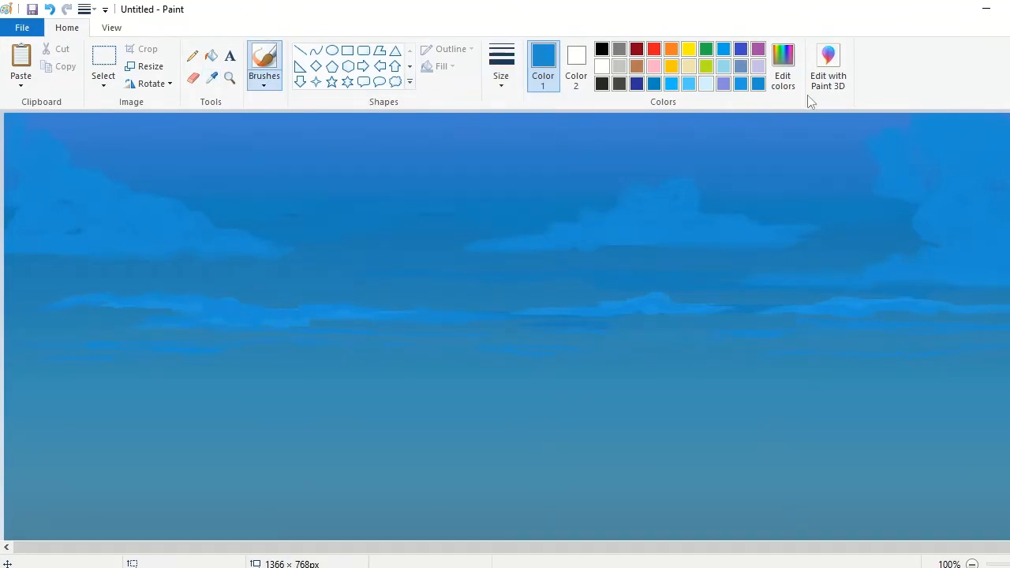
pyautogui.click(784, 69)
pyautogui.click(702, 237)
pyautogui.click(395, 404)
pyautogui.click(501, 75)
pyautogui.click(231, 80)
pyautogui.click(213, 307)
pyautogui.click(259, 57)
# Step: Paint thin wavy light-blue highlights along the upper contours of the left low cloud
pyautogui.moveTo(947, 336); pyautogui.dragTo(847, 330)
pyautogui.moveTo(996, 343); pyautogui.dragTo(906, 338)
pyautogui.moveTo(731, 339); pyautogui.dragTo(624, 320)
pyautogui.moveTo(811, 341); pyautogui.dragTo(717, 340)
pyautogui.moveTo(606, 326)
pyautogui.mouseDown()
pyautogui.moveTo(524, 336)
pyautogui.moveTo(409, 313)
pyautogui.mouseUp()
pyautogui.moveTo(386, 353); pyautogui.dragTo(342, 352)
pyautogui.moveTo(478, 362)
pyautogui.mouseDown()
pyautogui.moveTo(430, 349)
pyautogui.moveTo(386, 356)
pyautogui.mouseUp()
pyautogui.moveTo(279, 361); pyautogui.dragTo(345, 351)
pyautogui.moveTo(746, 353); pyautogui.dragTo(579, 360)
# Step: Add thin light-blue highlights along the top edges and inner folds of the middle low cloud
pyautogui.moveTo(379, 548); pyautogui.dragTo(714, 548)
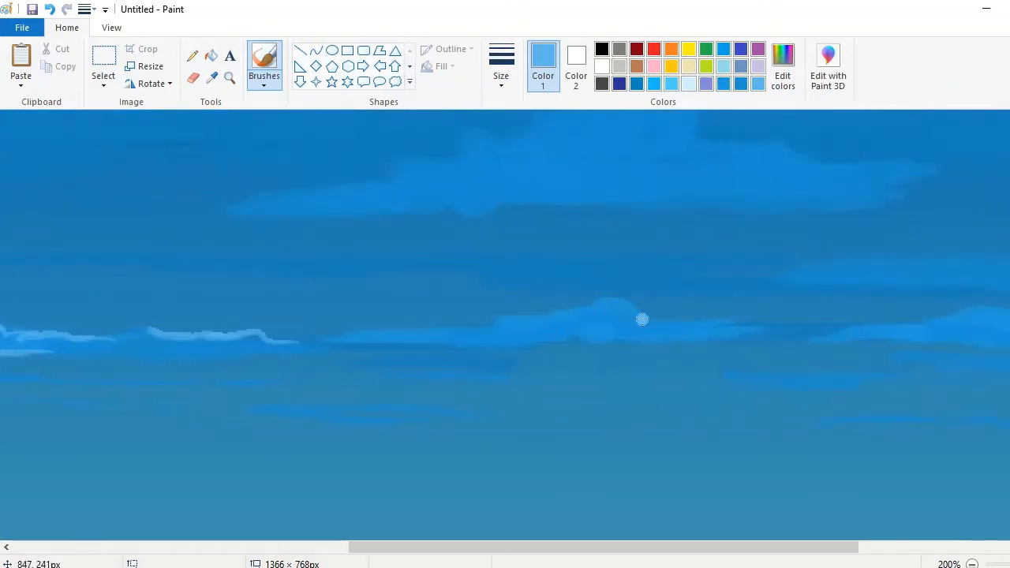
pyautogui.moveTo(538, 312); pyautogui.dragTo(549, 313)
pyautogui.moveTo(400, 326); pyautogui.dragTo(497, 320)
pyautogui.moveTo(755, 324); pyautogui.dragTo(619, 322)
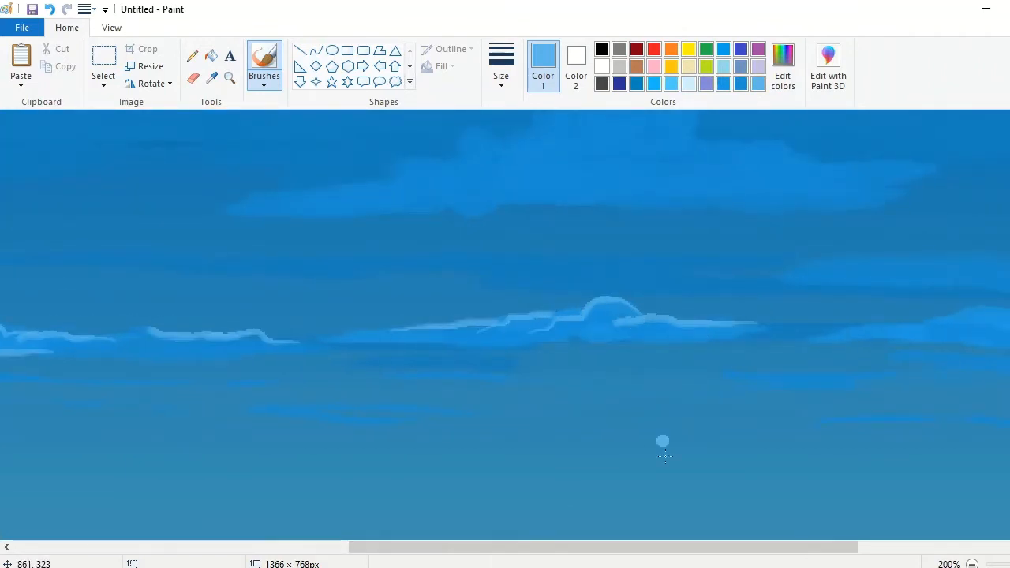
# Step: Add thin light-blue highlights along the top edges and folds of the right low cloud
pyautogui.moveTo(662, 547); pyautogui.dragTo(860, 547)
pyautogui.moveTo(952, 328); pyautogui.dragTo(807, 325)
pyautogui.moveTo(715, 313); pyautogui.dragTo(513, 329)
pyautogui.moveTo(667, 332); pyautogui.dragTo(787, 330)
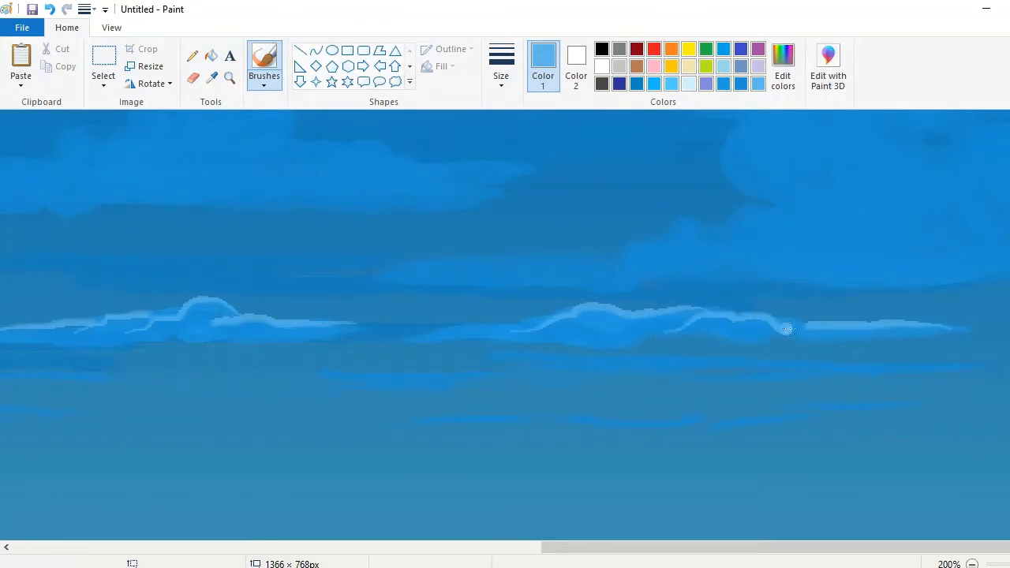
pyautogui.moveTo(498, 328); pyautogui.dragTo(413, 337)
# Step: Lighten the highlight colour further and outline the thin left tail of the large right cloud
pyautogui.scroll(3, 795, 379)
pyautogui.click(779, 88)
pyautogui.moveTo(707, 237); pyautogui.dragTo(706, 222)
pyautogui.press('Return')
pyautogui.moveTo(606, 374)
pyautogui.mouseDown()
pyautogui.moveTo(501, 379)
pyautogui.moveTo(488, 389)
pyautogui.moveTo(434, 393)
pyautogui.mouseUp()
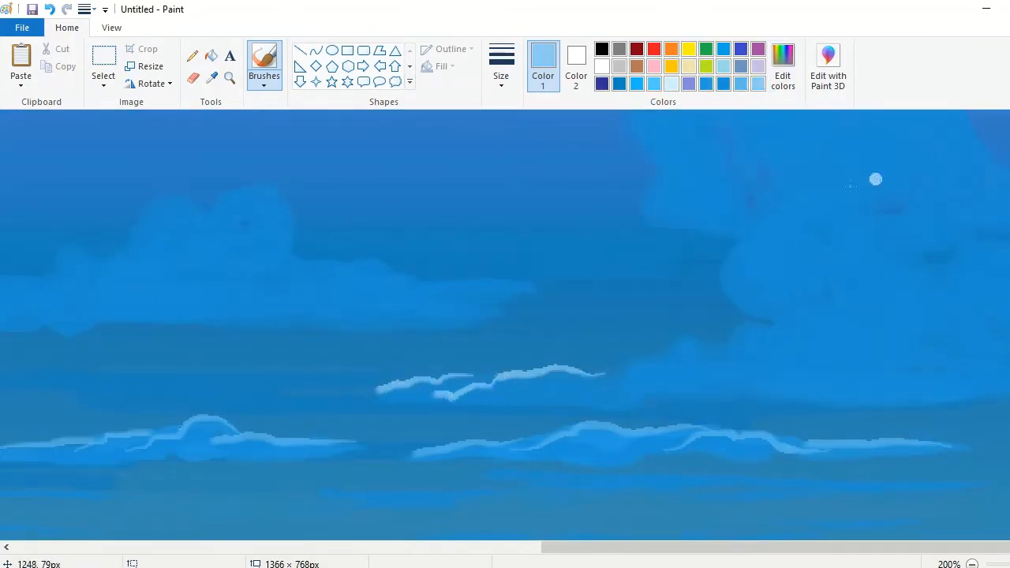
# Step: Outline the billows of the large right cloud with curling pale-blue highlight strokes from its top to its base
pyautogui.moveTo(791, 231); pyautogui.dragTo(728, 291)
pyautogui.moveTo(899, 225)
pyautogui.mouseDown()
pyautogui.moveTo(819, 272)
pyautogui.moveTo(771, 336)
pyautogui.moveTo(655, 359)
pyautogui.mouseUp()
pyautogui.scroll(2, 638, 233)
pyautogui.moveTo(667, 145)
pyautogui.mouseDown()
pyautogui.moveTo(645, 279)
pyautogui.moveTo(738, 291)
pyautogui.mouseUp()
pyautogui.moveTo(720, 126)
pyautogui.mouseDown()
pyautogui.moveTo(712, 154)
pyautogui.moveTo(741, 222)
pyautogui.mouseUp()
pyautogui.moveTo(825, 192)
pyautogui.mouseDown()
pyautogui.moveTo(786, 200)
pyautogui.moveTo(712, 256)
pyautogui.mouseUp()
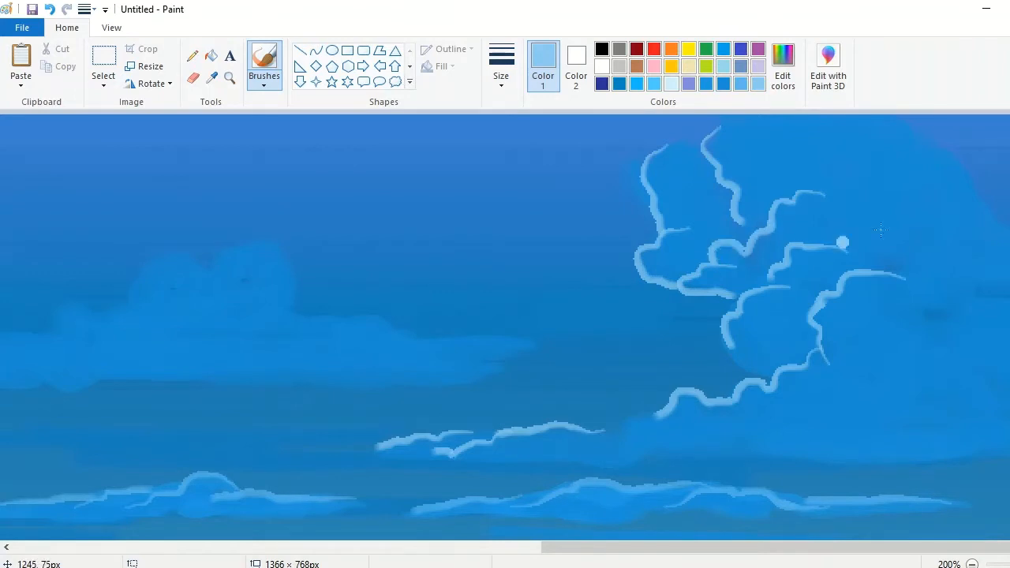
pyautogui.moveTo(952, 202)
pyautogui.mouseDown()
pyautogui.moveTo(888, 225)
pyautogui.moveTo(931, 315)
pyautogui.mouseUp()
pyautogui.moveTo(941, 351)
pyautogui.mouseDown()
pyautogui.moveTo(881, 373)
pyautogui.moveTo(823, 418)
pyautogui.mouseUp()
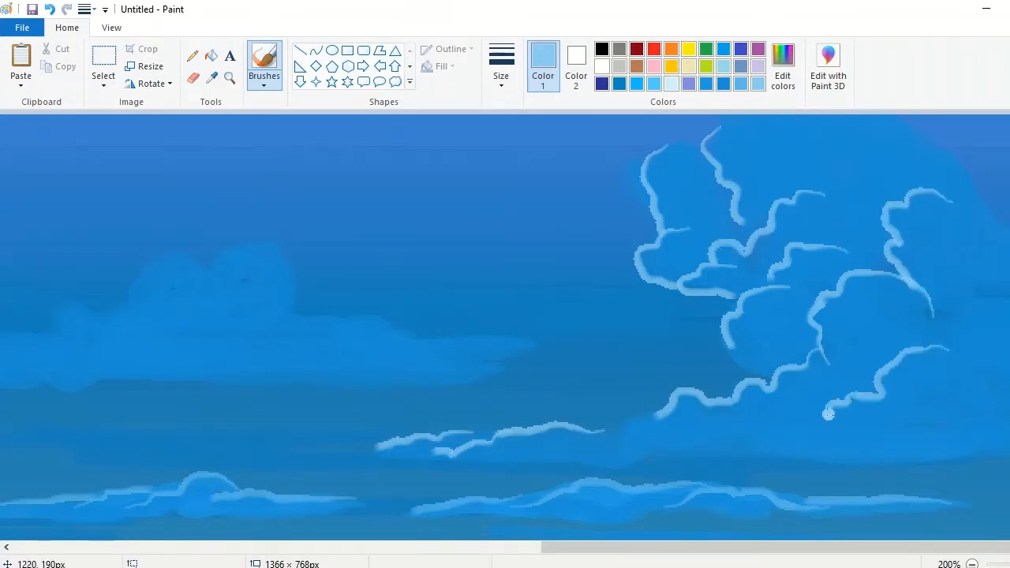
pyautogui.moveTo(693, 456); pyautogui.dragTo(822, 415)
# Step: Outline the right tail and upper billows of the middle cloud with pale-blue highlight strokes
pyautogui.moveTo(797, 546); pyautogui.dragTo(698, 546)
pyautogui.moveTo(732, 338); pyautogui.dragTo(612, 333)
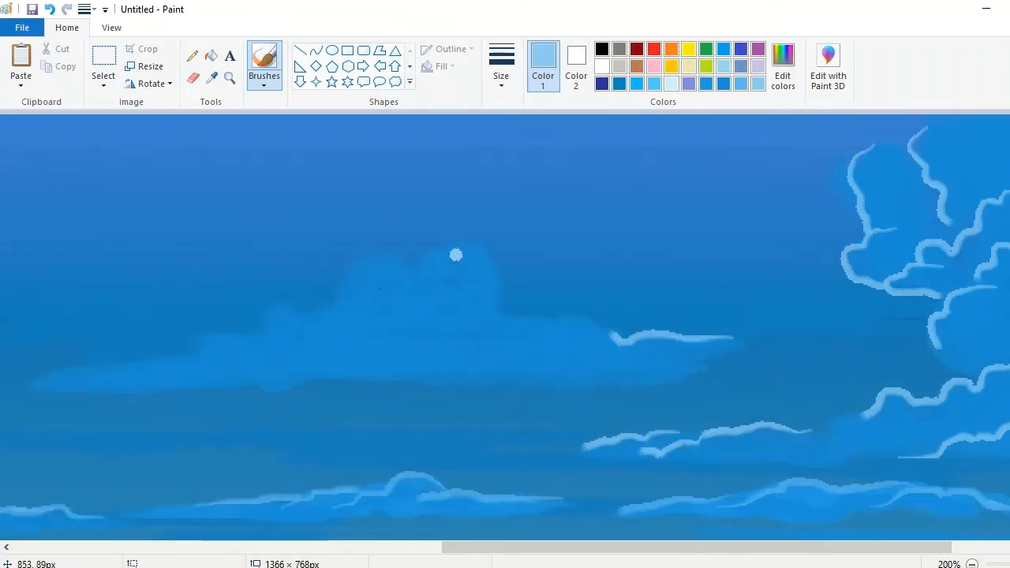
pyautogui.moveTo(455, 251); pyautogui.dragTo(482, 266)
pyautogui.moveTo(558, 322)
pyautogui.mouseDown()
pyautogui.moveTo(498, 324)
pyautogui.moveTo(495, 314)
pyautogui.mouseUp()
pyautogui.moveTo(502, 307); pyautogui.dragTo(455, 250)
pyautogui.moveTo(455, 305)
pyautogui.mouseDown()
pyautogui.moveTo(406, 271)
pyautogui.moveTo(327, 289)
pyautogui.mouseUp()
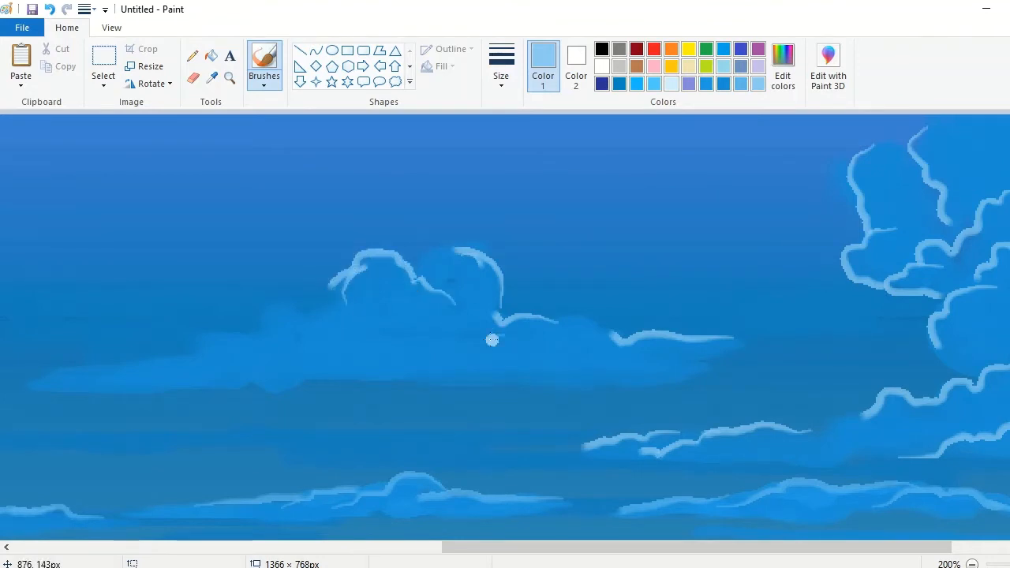
# Step: Add pale-blue highlights to the inner folds, left slope and lower edge of the middle cloud
pyautogui.moveTo(492, 338)
pyautogui.mouseDown()
pyautogui.moveTo(356, 292)
pyautogui.moveTo(306, 312)
pyautogui.mouseUp()
pyautogui.moveTo(614, 357); pyautogui.dragTo(502, 340)
pyautogui.moveTo(418, 355); pyautogui.dragTo(515, 344)
pyautogui.moveTo(777, 547); pyautogui.dragTo(506, 547)
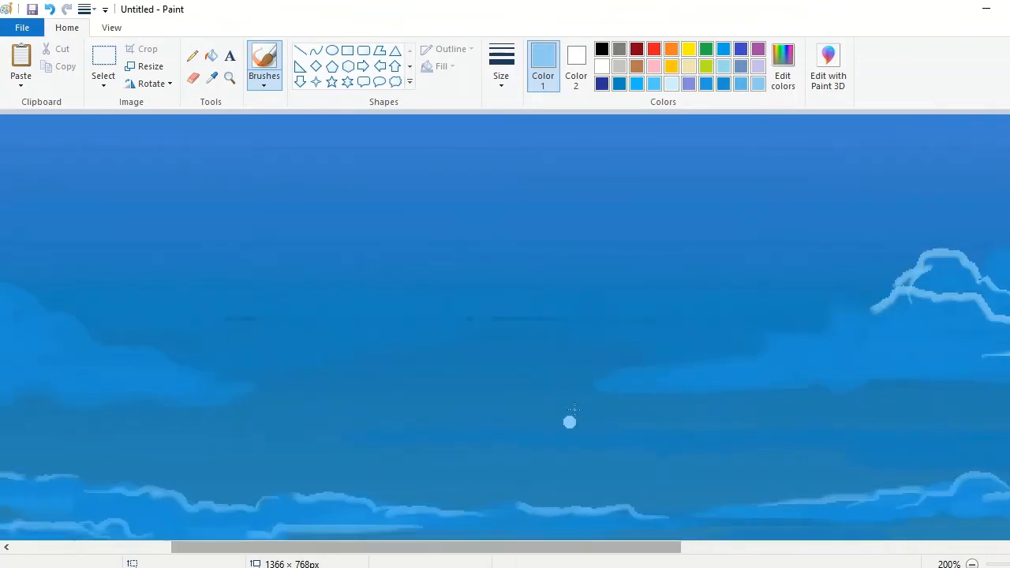
pyautogui.moveTo(620, 376); pyautogui.dragTo(712, 368)
pyautogui.moveTo(824, 341)
pyautogui.mouseDown()
pyautogui.moveTo(794, 331)
pyautogui.moveTo(650, 386)
pyautogui.mouseUp()
pyautogui.moveTo(874, 309); pyautogui.dragTo(737, 387)
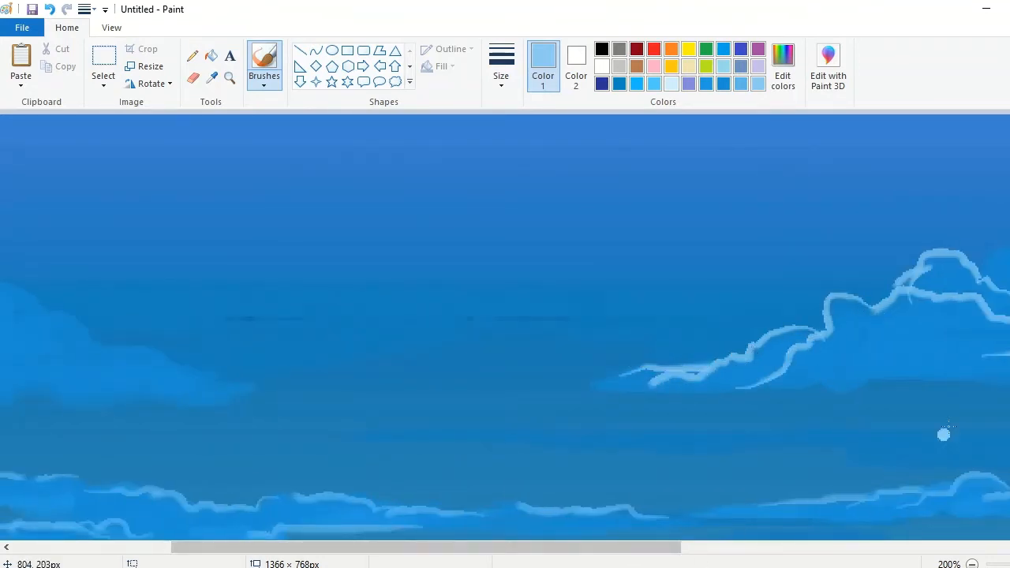
pyautogui.moveTo(976, 371)
pyautogui.mouseDown()
pyautogui.moveTo(879, 363)
pyautogui.moveTo(783, 381)
pyautogui.mouseUp()
# Step: Highlight the edges and folds along the right tail of the large left cloud in pale blue
pyautogui.moveTo(671, 547); pyautogui.dragTo(499, 547)
pyautogui.moveTo(570, 383); pyautogui.dragTo(420, 361)
pyautogui.moveTo(495, 352)
pyautogui.mouseDown()
pyautogui.moveTo(374, 318)
pyautogui.moveTo(310, 284)
pyautogui.moveTo(409, 371)
pyautogui.mouseUp()
pyautogui.moveTo(519, 398); pyautogui.dragTo(467, 396)
# Step: Outline the upper billows and inner folds of the large left cloud with curling pale-blue strokes
pyautogui.moveTo(45, 122)
pyautogui.mouseDown()
pyautogui.moveTo(36, 150)
pyautogui.moveTo(76, 251)
pyautogui.mouseUp()
pyautogui.moveTo(29, 226); pyautogui.dragTo(128, 272)
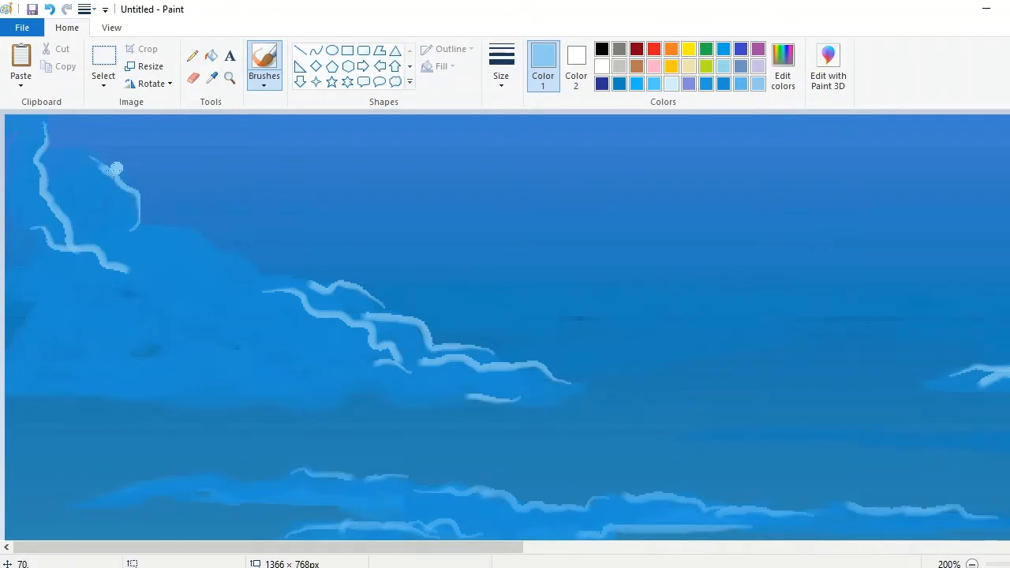
pyautogui.moveTo(115, 168); pyautogui.dragTo(48, 158)
pyautogui.moveTo(221, 279); pyautogui.dragTo(108, 230)
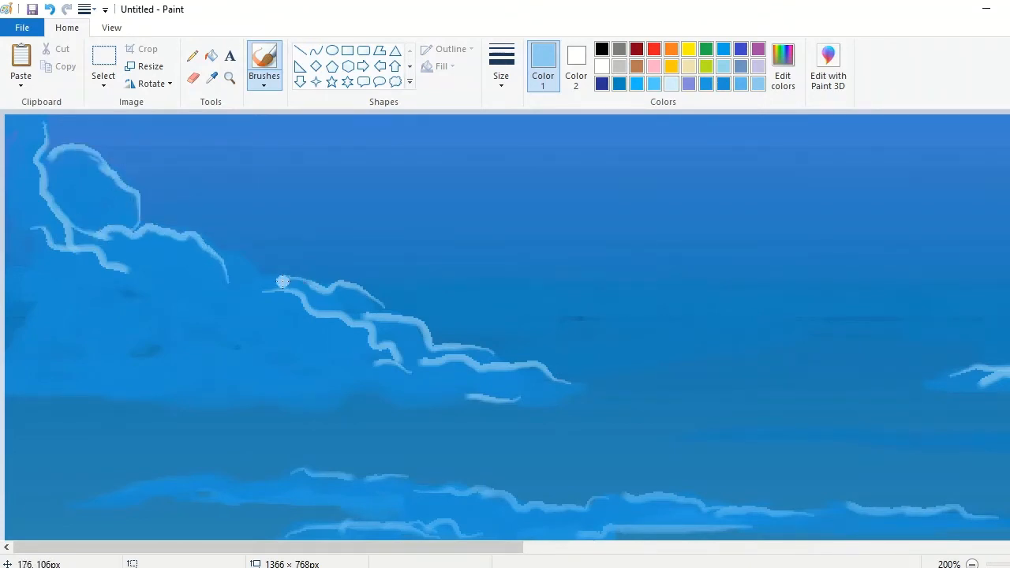
pyautogui.moveTo(276, 279); pyautogui.dragTo(186, 290)
pyautogui.moveTo(75, 283); pyautogui.dragTo(138, 326)
pyautogui.moveTo(284, 366); pyautogui.dragTo(186, 323)
pyautogui.moveTo(359, 355); pyautogui.dragTo(276, 338)
pyautogui.moveTo(187, 311)
pyautogui.mouseDown()
pyautogui.moveTo(225, 320)
pyautogui.moveTo(290, 371)
pyautogui.mouseUp()
# Step: Sample the large right cloud's base blue, lighten it, and choose a wider brush for soft cloud shading
pyautogui.click(972, 564)
pyautogui.click(972, 564)
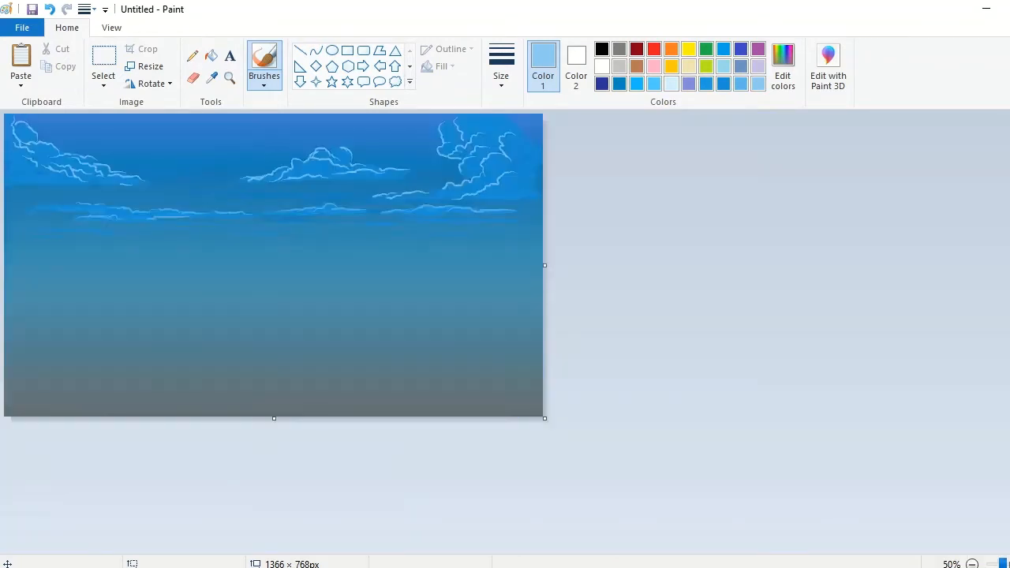
pyautogui.click(1009, 564)
pyautogui.click(211, 78)
pyautogui.click(891, 133)
pyautogui.click(782, 71)
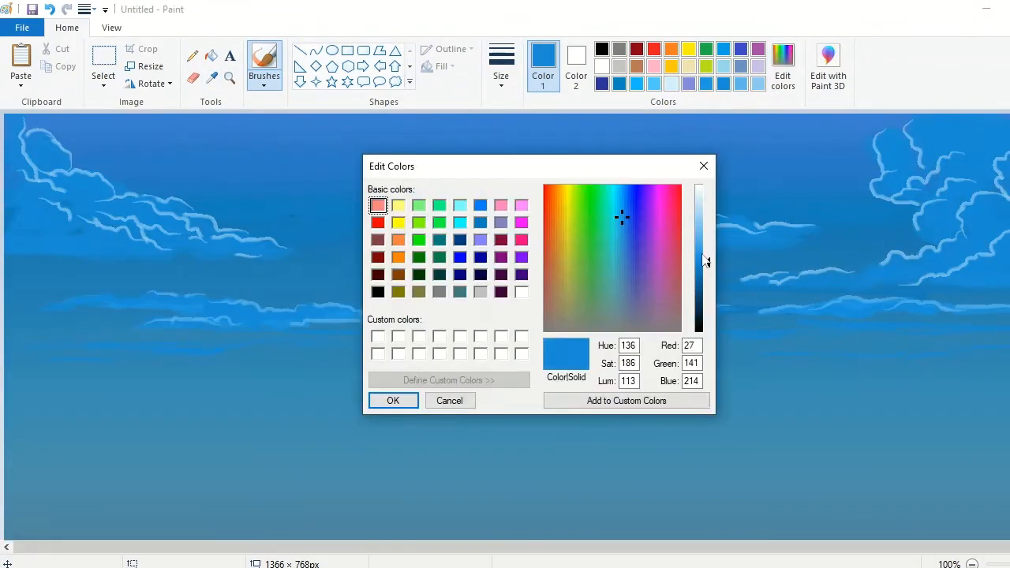
pyautogui.click(392, 399)
pyautogui.click(229, 78)
pyautogui.click(864, 207)
pyautogui.click(264, 60)
pyautogui.click(501, 82)
pyautogui.click(505, 140)
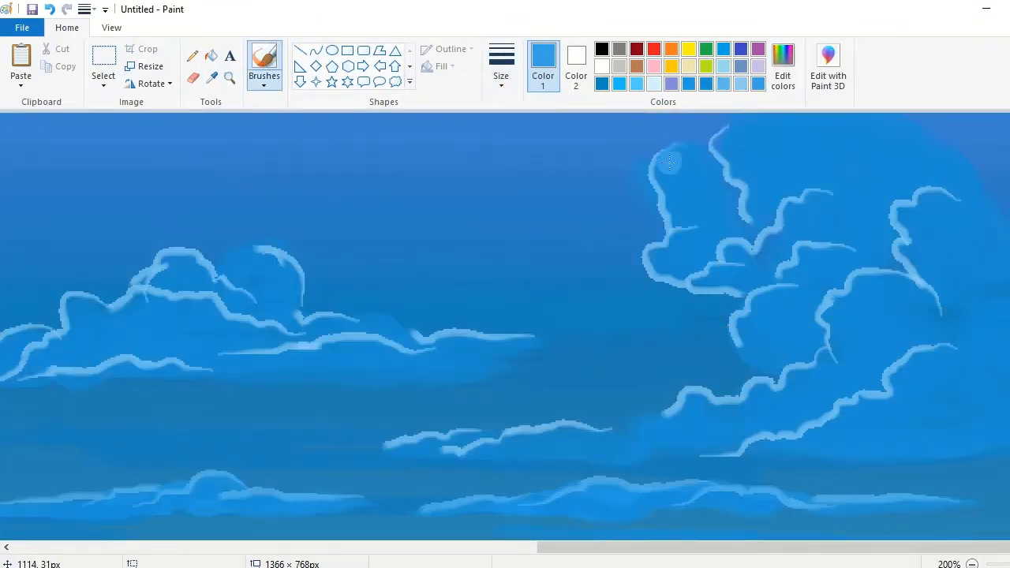
# Step: Shade inside the highlighted edges of the large right cloud's left and upper billows with the lighter blue
pyautogui.moveTo(669, 163); pyautogui.dragTo(671, 215)
pyautogui.moveTo(699, 240); pyautogui.dragTo(674, 258)
pyautogui.moveTo(784, 294)
pyautogui.mouseDown()
pyautogui.moveTo(749, 322)
pyautogui.moveTo(759, 361)
pyautogui.mouseUp()
pyautogui.moveTo(822, 198)
pyautogui.mouseDown()
pyautogui.moveTo(769, 265)
pyautogui.moveTo(729, 269)
pyautogui.mouseUp()
pyautogui.moveTo(742, 126)
pyautogui.mouseDown()
pyautogui.moveTo(732, 136)
pyautogui.moveTo(755, 208)
pyautogui.mouseUp()
pyautogui.moveTo(836, 132)
pyautogui.mouseDown()
pyautogui.moveTo(783, 157)
pyautogui.moveTo(789, 175)
pyautogui.mouseUp()
pyautogui.moveTo(985, 213)
pyautogui.mouseDown()
pyautogui.moveTo(939, 202)
pyautogui.moveTo(927, 270)
pyautogui.moveTo(936, 286)
pyautogui.mouseUp()
pyautogui.moveTo(983, 198)
pyautogui.mouseDown()
pyautogui.moveTo(855, 168)
pyautogui.moveTo(840, 179)
pyautogui.mouseUp()
# Step: Shade the lower billows and thin left tail of the large right cloud with the lighter blue
pyautogui.moveTo(991, 385); pyautogui.dragTo(908, 365)
pyautogui.moveTo(903, 418); pyautogui.dragTo(758, 444)
pyautogui.moveTo(840, 361); pyautogui.dragTo(703, 404)
pyautogui.moveTo(954, 311); pyautogui.dragTo(836, 342)
pyautogui.moveTo(1008, 325); pyautogui.dragTo(913, 309)
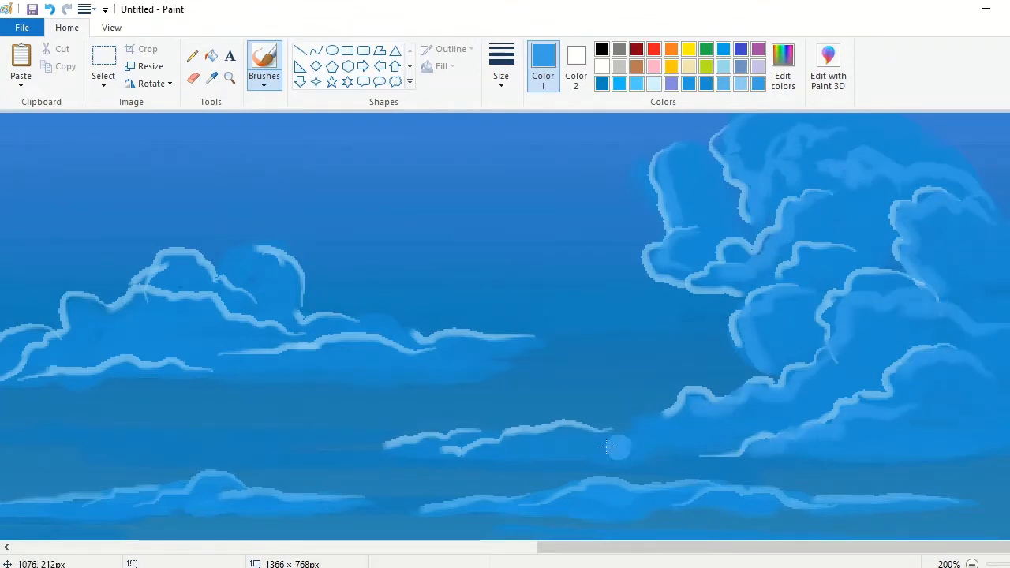
pyautogui.moveTo(618, 447); pyautogui.dragTo(504, 452)
pyautogui.moveTo(702, 427); pyautogui.dragTo(421, 441)
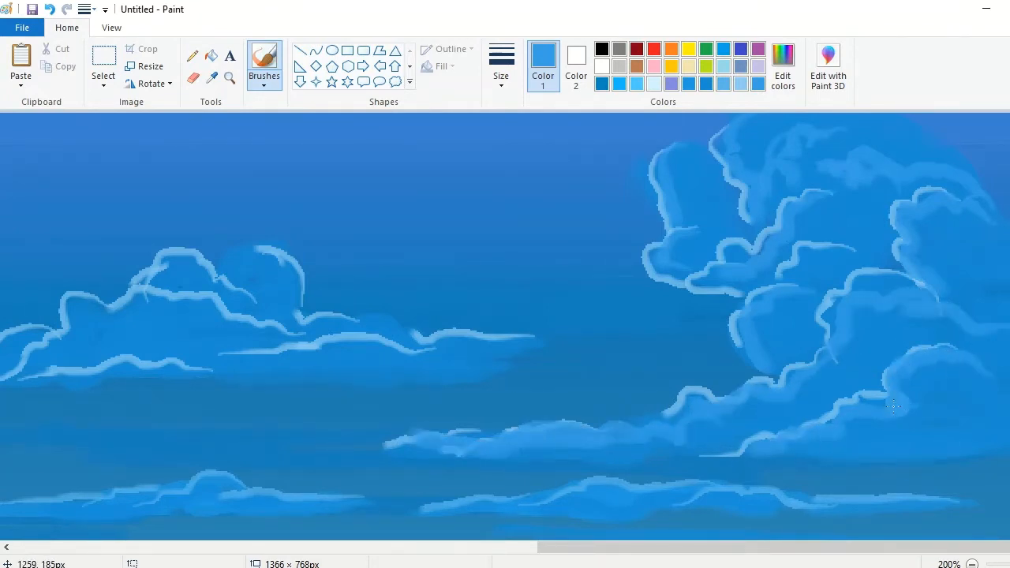
# Step: Shade the billows, folds and tails of the middle cloud with the lighter blue beneath its highlights
pyautogui.moveTo(592, 548); pyautogui.dragTo(509, 550)
pyautogui.moveTo(611, 339)
pyautogui.mouseDown()
pyautogui.moveTo(536, 323)
pyautogui.moveTo(472, 329)
pyautogui.mouseUp()
pyautogui.moveTo(588, 340)
pyautogui.mouseDown()
pyautogui.moveTo(434, 334)
pyautogui.moveTo(449, 281)
pyautogui.moveTo(408, 260)
pyautogui.mouseUp()
pyautogui.moveTo(467, 276); pyautogui.dragTo(471, 311)
pyautogui.moveTo(685, 363)
pyautogui.mouseDown()
pyautogui.moveTo(555, 371)
pyautogui.moveTo(714, 352)
pyautogui.mouseUp()
pyautogui.moveTo(286, 319); pyautogui.dragTo(250, 316)
pyautogui.moveTo(409, 326); pyautogui.dragTo(240, 344)
pyautogui.moveTo(325, 281); pyautogui.dragTo(401, 290)
pyautogui.moveTo(530, 550); pyautogui.dragTo(293, 561)
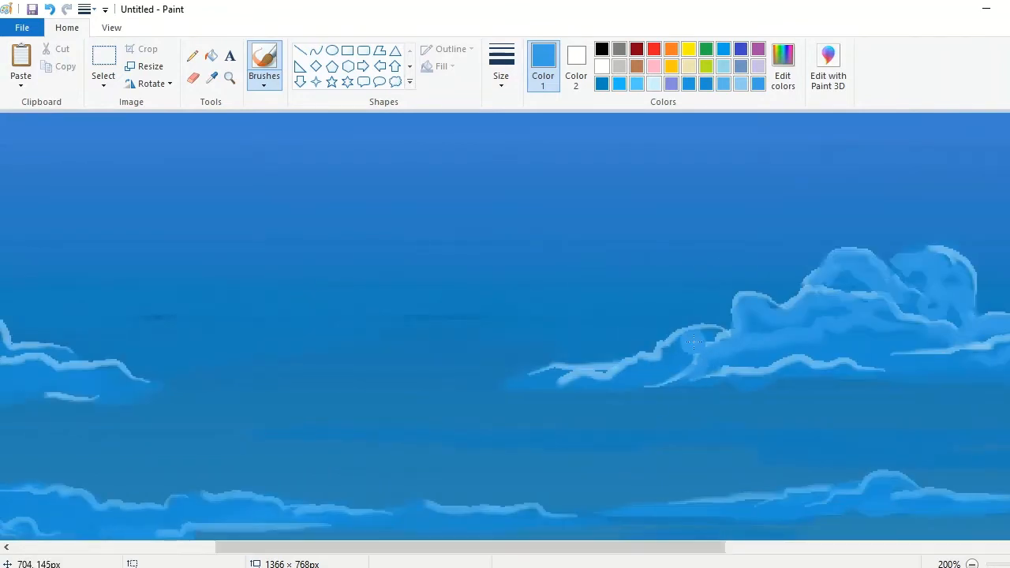
# Step: Shade the large left cloud from its right tail to its upper billows with the lighter blue
pyautogui.moveTo(605, 546); pyautogui.dragTo(390, 545)
pyautogui.moveTo(148, 349)
pyautogui.mouseDown()
pyautogui.moveTo(315, 393)
pyautogui.moveTo(376, 372)
pyautogui.moveTo(403, 390)
pyautogui.moveTo(367, 331)
pyautogui.moveTo(134, 260)
pyautogui.moveTo(51, 270)
pyautogui.moveTo(27, 189)
pyautogui.moveTo(14, 268)
pyautogui.moveTo(20, 339)
pyautogui.moveTo(69, 186)
pyautogui.moveTo(126, 211)
pyautogui.moveTo(37, 150)
pyautogui.mouseUp()
pyautogui.click(973, 564)
pyautogui.click(972, 564)
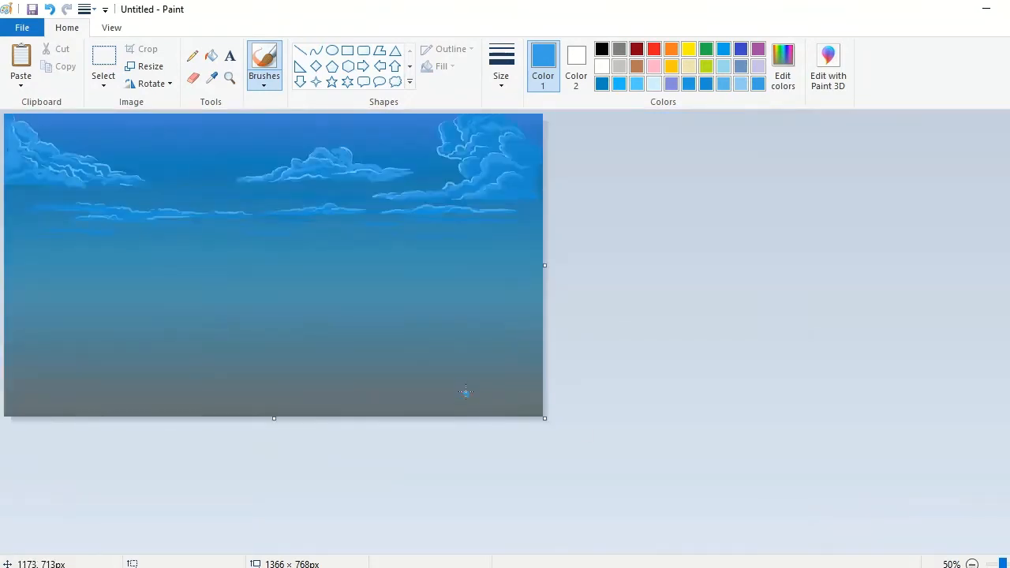
# Step: Set the drawing colour to a dark grey mixed from black
pyautogui.click(230, 77)
pyautogui.click(243, 336)
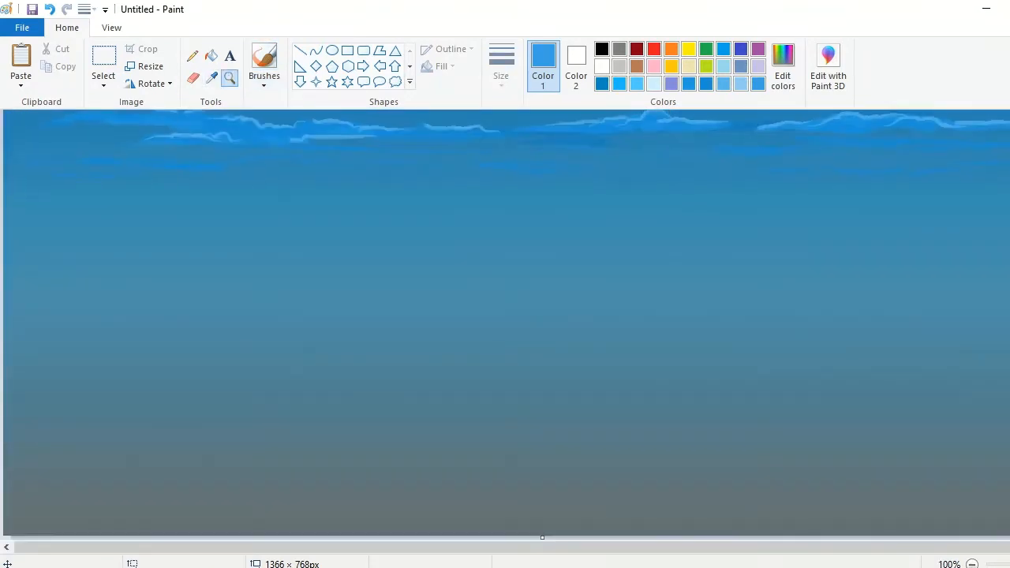
pyautogui.click(972, 564)
pyautogui.click(604, 52)
pyautogui.click(782, 73)
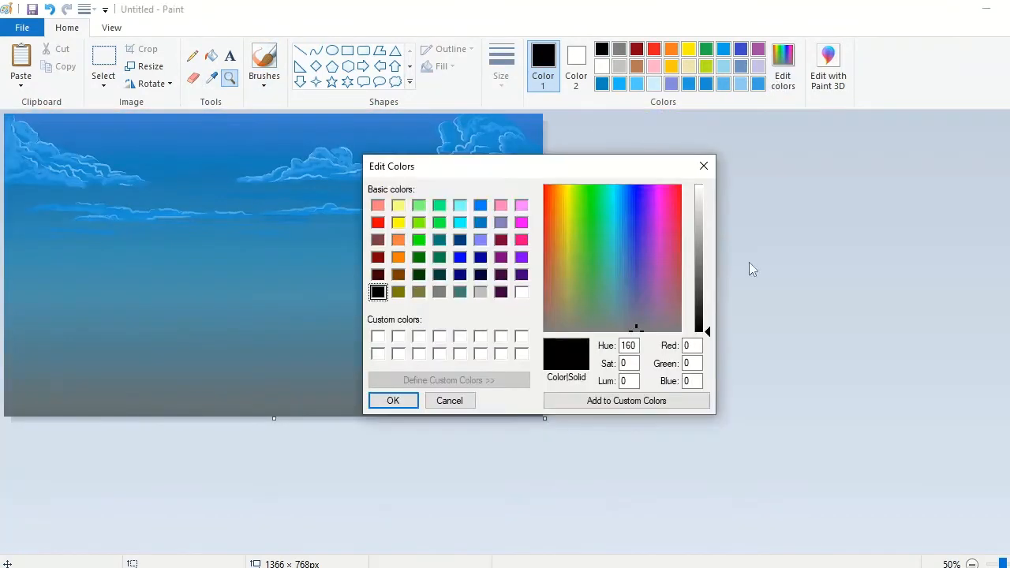
pyautogui.click(702, 292)
pyautogui.click(382, 401)
# Step: Lay rough dark-grey horizontal bands across the canvas below the sky with the crayon brush at its largest size
pyautogui.click(87, 338)
pyautogui.click(264, 85)
pyautogui.click(298, 140)
pyautogui.click(501, 75)
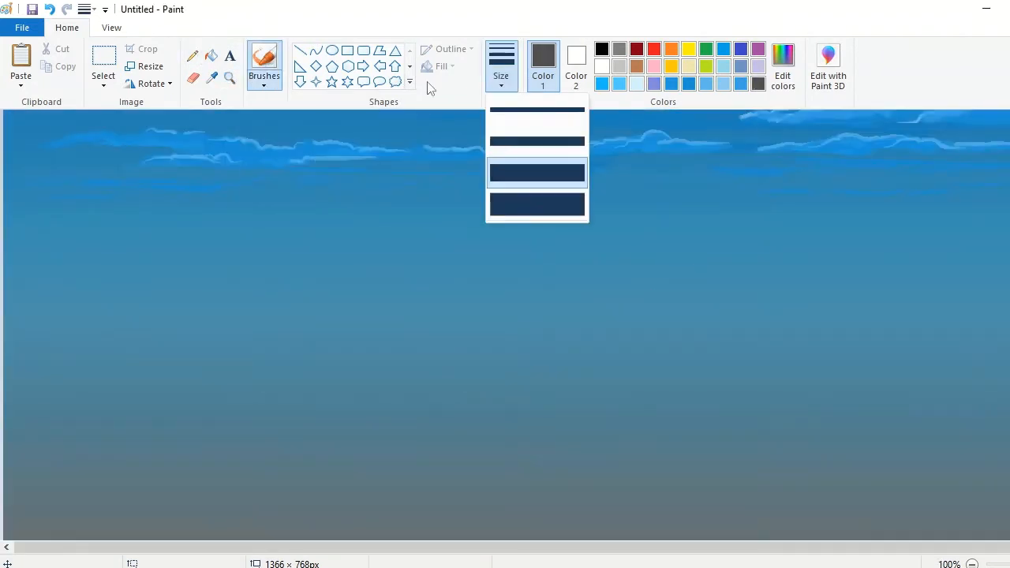
pyautogui.click(537, 204)
pyautogui.click(972, 564)
pyautogui.moveTo(17, 337); pyautogui.dragTo(332, 341)
pyautogui.moveTo(531, 320)
pyautogui.mouseDown()
pyautogui.moveTo(197, 331)
pyautogui.moveTo(536, 311)
pyautogui.moveTo(3, 314)
pyautogui.mouseUp()
# Step: Darken the grey to RGB 44, 44, 44 and paint a dark land band over the rough bands
pyautogui.click(783, 75)
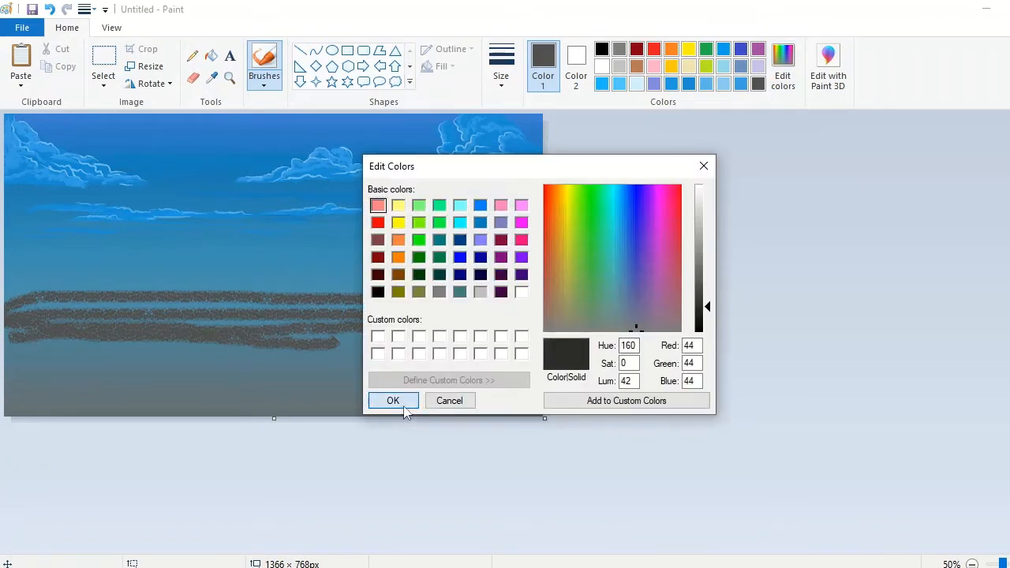
pyautogui.click(390, 399)
pyautogui.moveTo(537, 319)
pyautogui.mouseDown()
pyautogui.moveTo(11, 293)
pyautogui.moveTo(265, 322)
pyautogui.moveTo(312, 309)
pyautogui.moveTo(420, 310)
pyautogui.moveTo(292, 248)
pyautogui.mouseUp()
# Step: Mix a slightly lighter dark grey and paint low rolling hills along the top of the land band
pyautogui.click(783, 75)
pyautogui.click(393, 400)
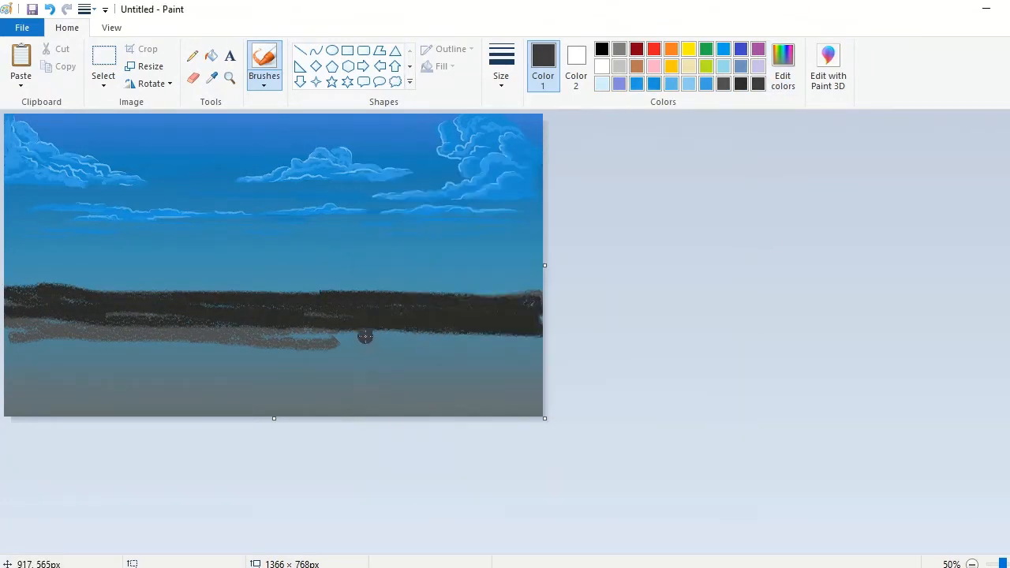
pyautogui.moveTo(366, 336); pyautogui.dragTo(20, 324)
pyautogui.moveTo(530, 291)
pyautogui.mouseDown()
pyautogui.moveTo(93, 284)
pyautogui.moveTo(377, 261)
pyautogui.moveTo(9, 275)
pyautogui.mouseUp()
pyautogui.moveTo(353, 288); pyautogui.dragTo(432, 290)
# Step: Spray an uneven line of dark-grey trees along the whole hill ridge with the airbrush
pyautogui.click(264, 82)
pyautogui.click(360, 112)
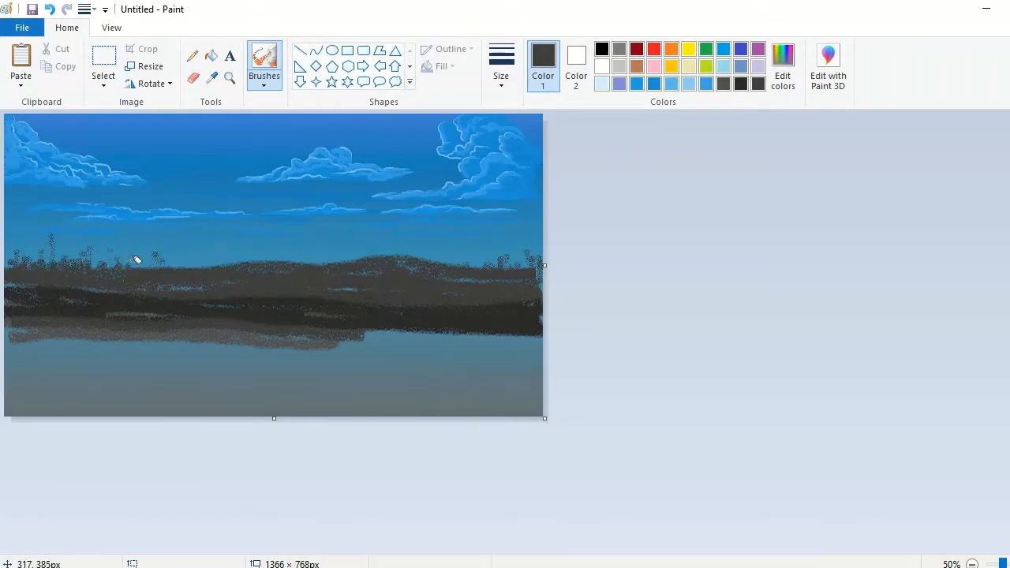
pyautogui.click(229, 78)
pyautogui.click(191, 275)
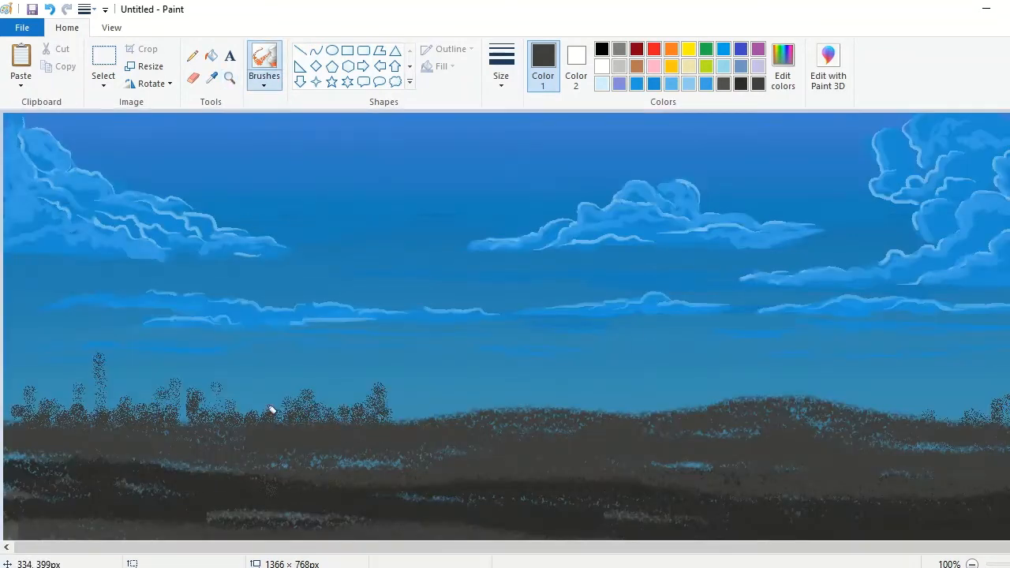
pyautogui.moveTo(271, 409)
pyautogui.mouseDown()
pyautogui.moveTo(187, 415)
pyautogui.moveTo(638, 403)
pyautogui.mouseUp()
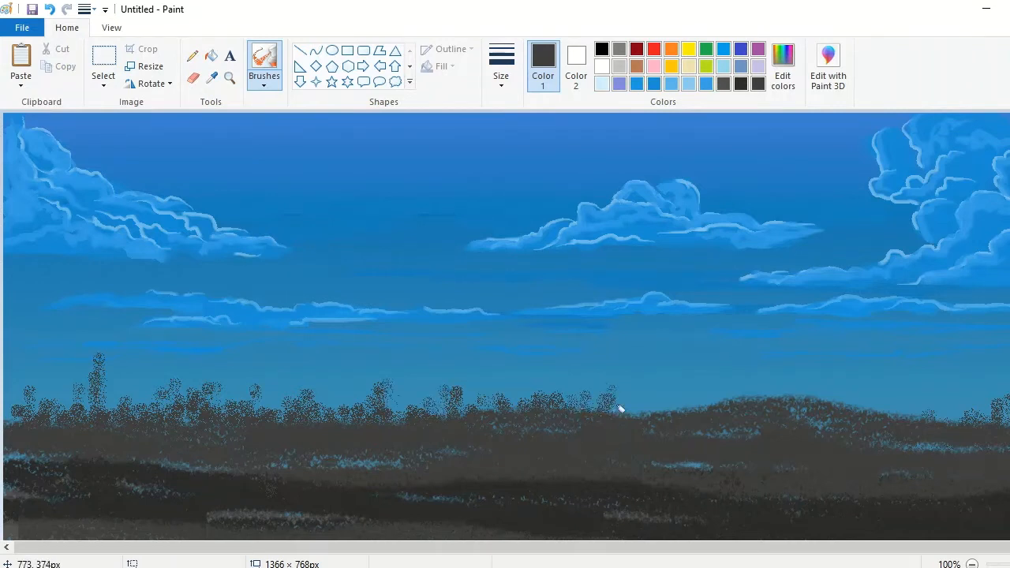
pyautogui.moveTo(619, 408); pyautogui.dragTo(752, 392)
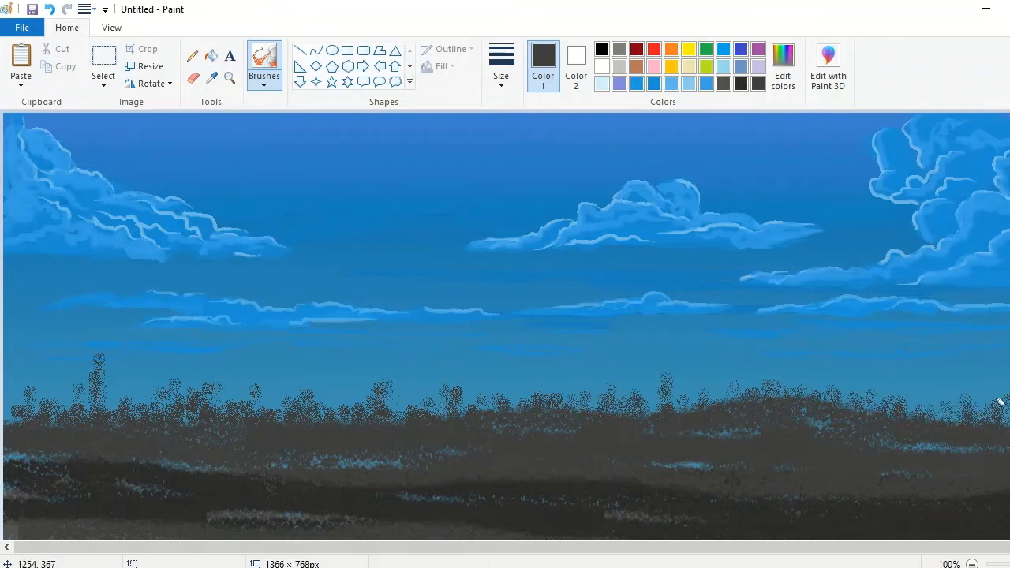
pyautogui.scroll(-1, 496, 445)
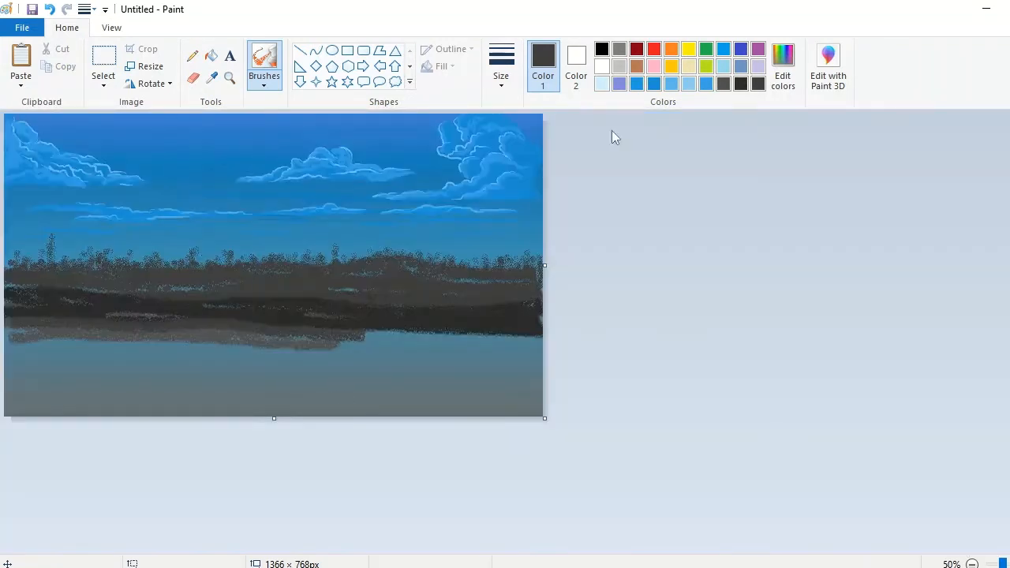
# Step: Mix a near-black grey and paint it over the lower land band with the crayon brush
pyautogui.click(603, 50)
pyautogui.click(501, 67)
pyautogui.click(529, 205)
pyautogui.click(783, 67)
pyautogui.moveTo(708, 330); pyautogui.dragTo(708, 313)
pyautogui.click(412, 401)
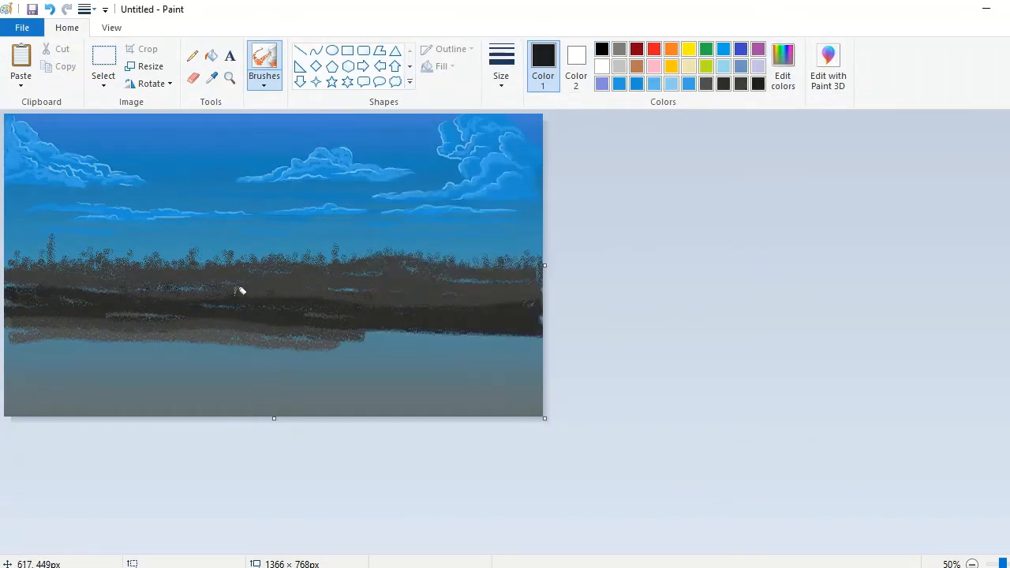
pyautogui.click(265, 76)
pyautogui.click(295, 142)
pyautogui.moveTo(505, 306); pyautogui.dragTo(187, 310)
# Step: Adjust the dark grey, fill in the land band, and add rough dark bands near the canvas's lower edge
pyautogui.click(783, 67)
pyautogui.click(700, 306)
pyautogui.click(394, 401)
pyautogui.moveTo(535, 301)
pyautogui.mouseDown()
pyautogui.moveTo(9, 302)
pyautogui.moveTo(378, 291)
pyautogui.moveTo(38, 323)
pyautogui.mouseUp()
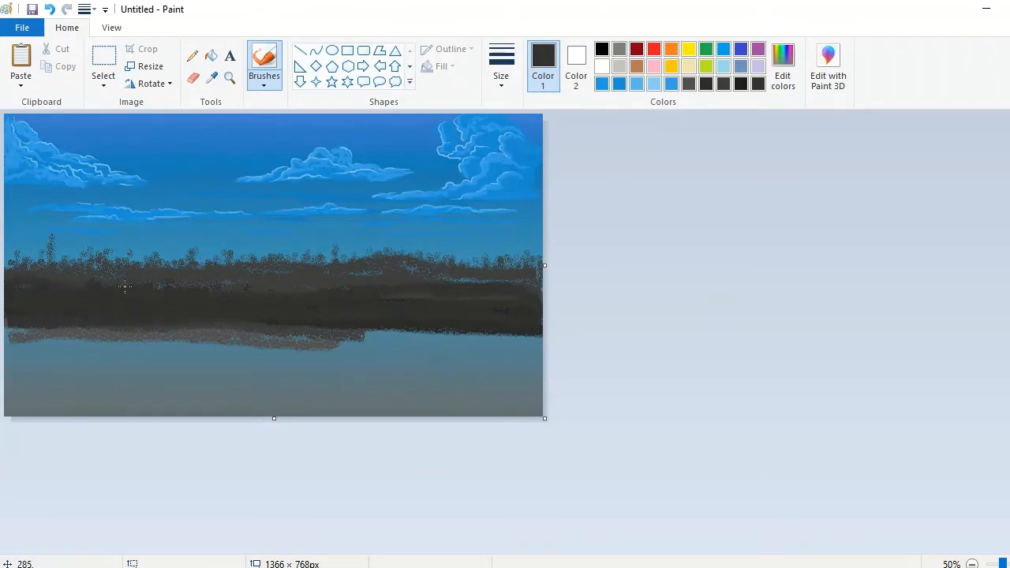
pyautogui.moveTo(124, 287)
pyautogui.mouseDown()
pyautogui.moveTo(316, 288)
pyautogui.moveTo(387, 332)
pyautogui.moveTo(60, 328)
pyautogui.mouseUp()
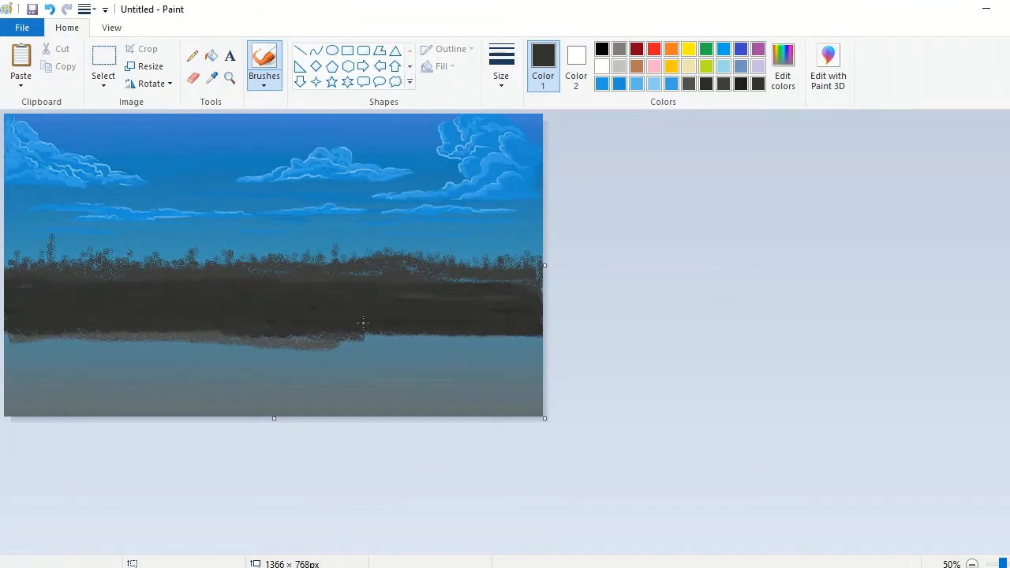
pyautogui.moveTo(531, 367)
pyautogui.mouseDown()
pyautogui.moveTo(237, 368)
pyautogui.moveTo(20, 397)
pyautogui.mouseUp()
pyautogui.click(602, 66)
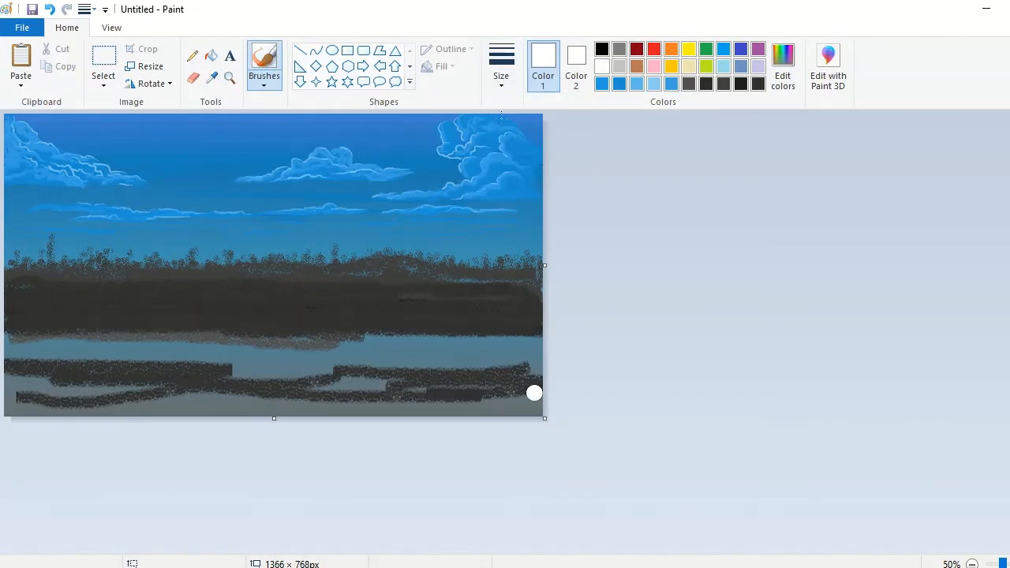
pyautogui.click(785, 72)
pyautogui.click(703, 164)
# Step: Mix a very pale blue from the light turquoise and brush two long wavy bands near the canvas's lower edge
pyautogui.click(723, 66)
pyautogui.click(785, 77)
pyautogui.moveTo(707, 211); pyautogui.dragTo(706, 193)
pyautogui.click(392, 401)
pyautogui.moveTo(521, 402); pyautogui.dragTo(17, 409)
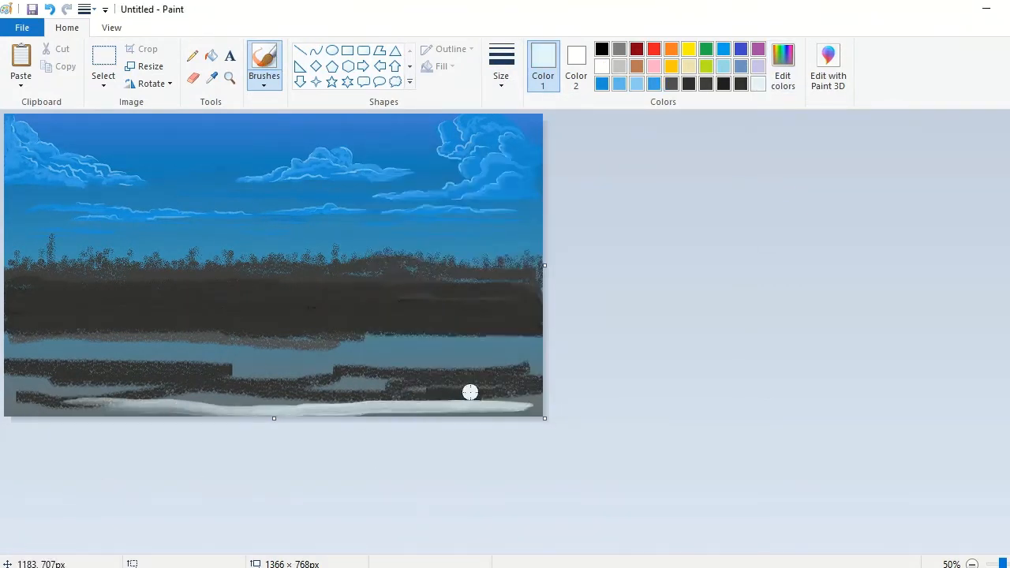
pyautogui.moveTo(470, 392); pyautogui.dragTo(7, 365)
# Step: Brush long pale-blue horizontal strokes across the foreground just below the dark land
pyautogui.moveTo(260, 339); pyautogui.dragTo(18, 334)
pyautogui.moveTo(539, 340); pyautogui.dragTo(44, 341)
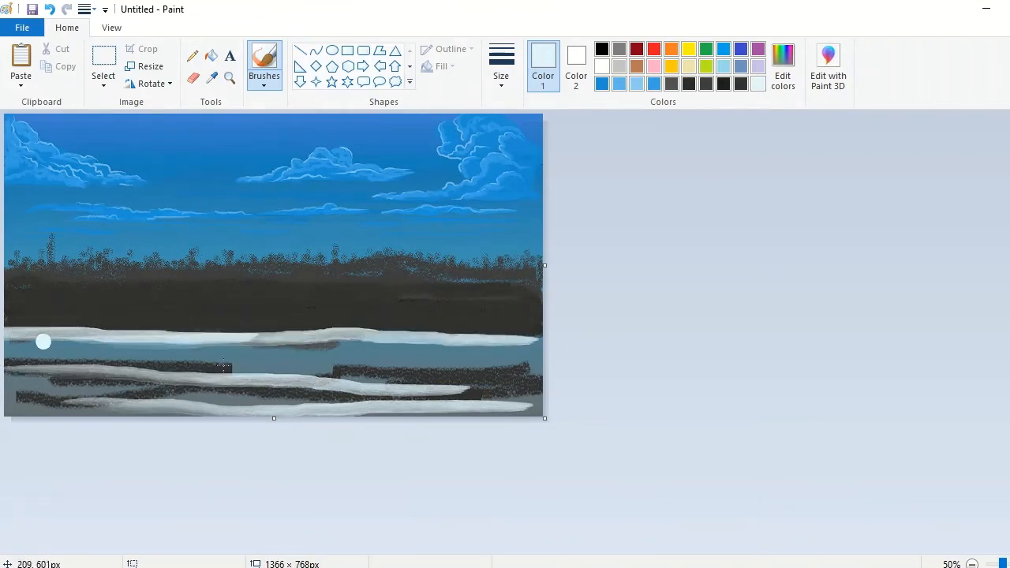
pyautogui.moveTo(486, 361); pyautogui.dragTo(10, 359)
pyautogui.moveTo(532, 361); pyautogui.dragTo(8, 350)
pyautogui.moveTo(449, 340); pyautogui.dragTo(324, 341)
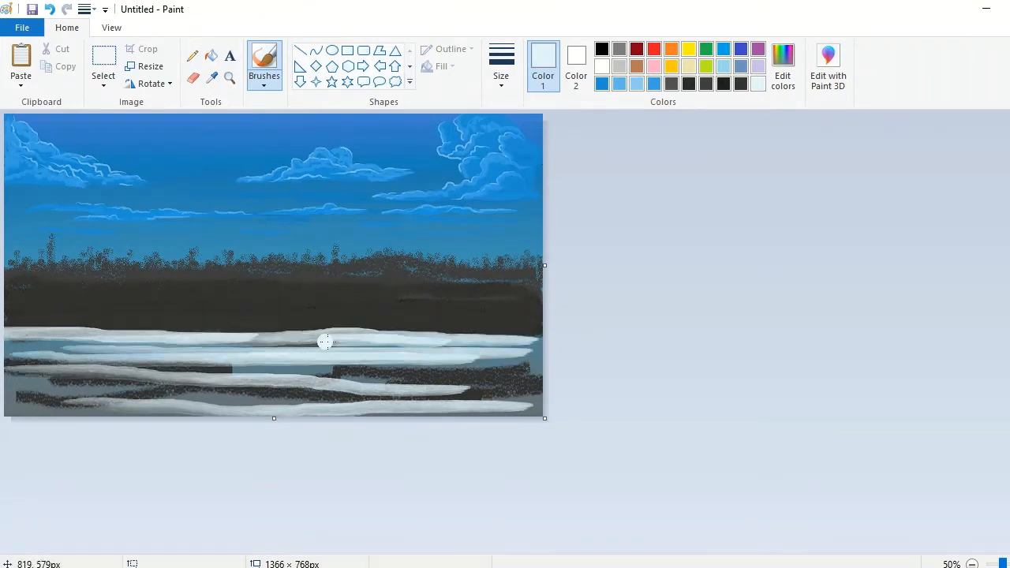
# Step: Fill the gaps between the upper pale foreground bands with overlapping horizontal strokes
pyautogui.click(230, 77)
pyautogui.click(153, 407)
pyautogui.click(265, 62)
pyautogui.moveTo(483, 430); pyautogui.dragTo(38, 435)
pyautogui.moveTo(486, 409)
pyautogui.mouseDown()
pyautogui.moveTo(423, 418)
pyautogui.moveTo(6, 410)
pyautogui.mouseUp()
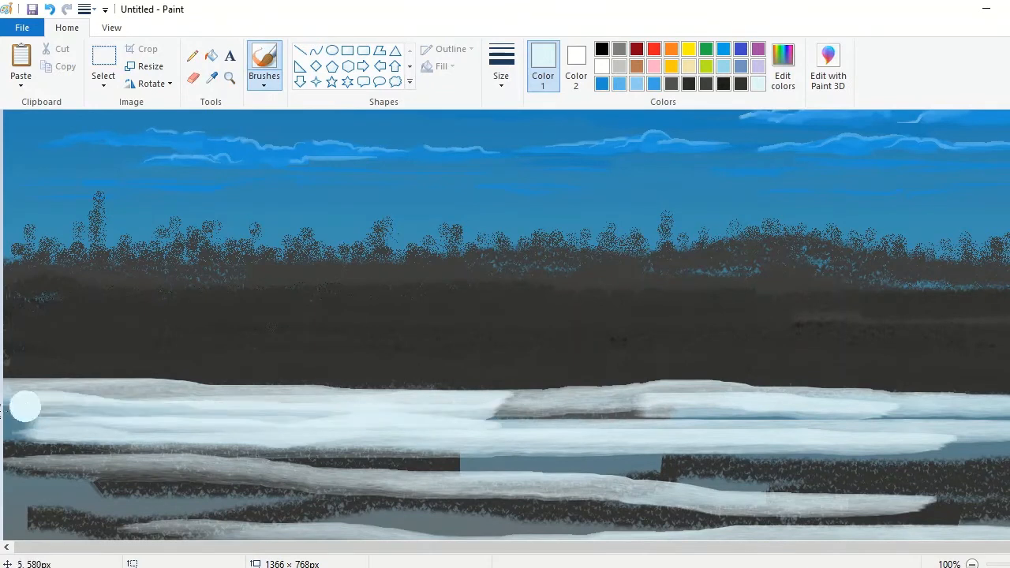
pyautogui.moveTo(198, 423); pyautogui.dragTo(4, 424)
pyautogui.moveTo(718, 423); pyautogui.dragTo(381, 417)
pyautogui.moveTo(969, 430)
pyautogui.mouseDown()
pyautogui.moveTo(717, 408)
pyautogui.moveTo(479, 404)
pyautogui.mouseUp()
# Step: Cover the dark patches in the middle of the foreground with pale-blue strokes reaching the right edge
pyautogui.moveTo(703, 460); pyautogui.dragTo(8, 480)
pyautogui.moveTo(398, 456); pyautogui.dragTo(23, 446)
pyautogui.moveTo(620, 478); pyautogui.dragTo(21, 467)
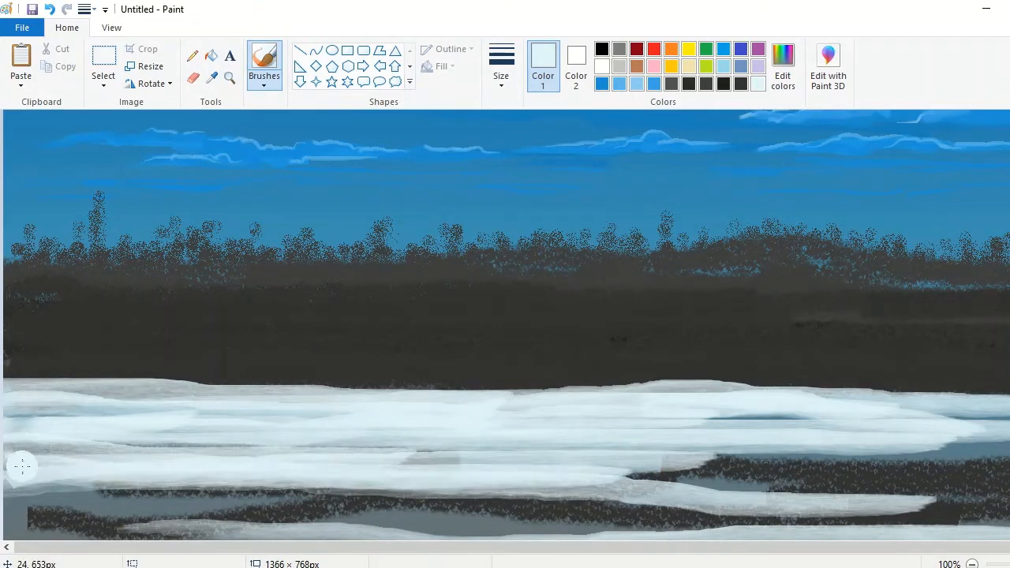
pyautogui.moveTo(1009, 472); pyautogui.dragTo(713, 468)
pyautogui.moveTo(995, 550); pyautogui.dragTo(1009, 550)
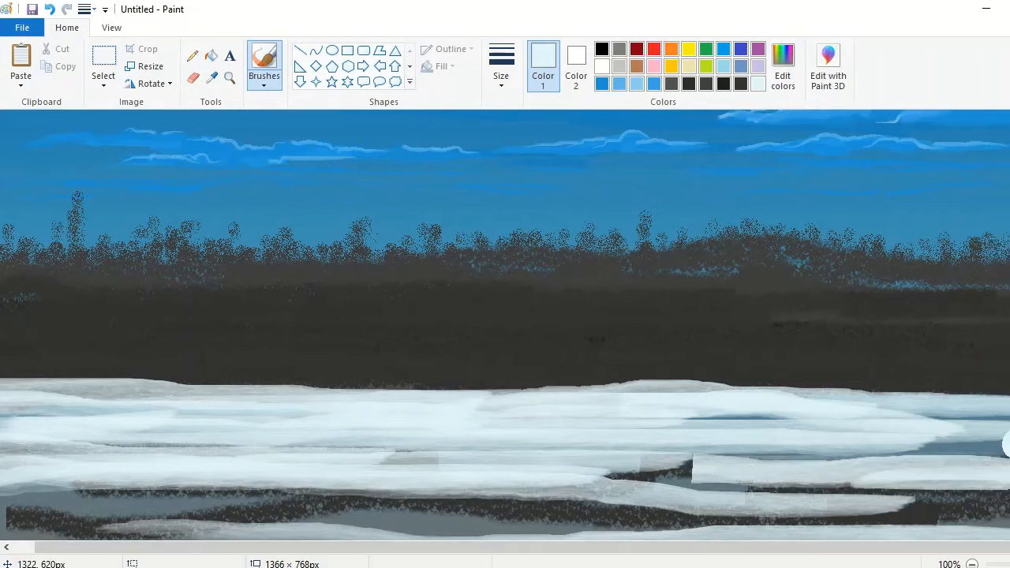
pyautogui.moveTo(1009, 412)
pyautogui.mouseDown()
pyautogui.moveTo(800, 540)
pyautogui.moveTo(906, 477)
pyautogui.moveTo(958, 523)
pyautogui.moveTo(1009, 521)
pyautogui.moveTo(836, 510)
pyautogui.moveTo(997, 455)
pyautogui.mouseUp()
# Step: Paint a large white mound in the lower-right corner of the foreground
pyautogui.click(602, 66)
pyautogui.moveTo(1002, 505)
pyautogui.mouseDown()
pyautogui.moveTo(744, 517)
pyautogui.moveTo(827, 516)
pyautogui.moveTo(852, 499)
pyautogui.mouseUp()
pyautogui.moveTo(1009, 399)
pyautogui.mouseDown()
pyautogui.moveTo(927, 456)
pyautogui.moveTo(967, 410)
pyautogui.moveTo(858, 521)
pyautogui.mouseUp()
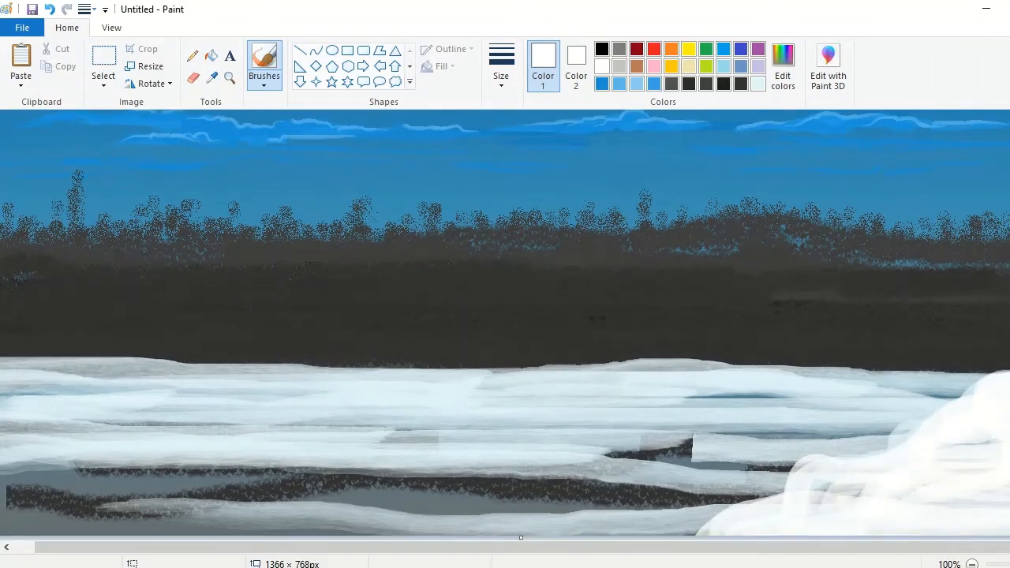
pyautogui.scroll(-1, 43, 400)
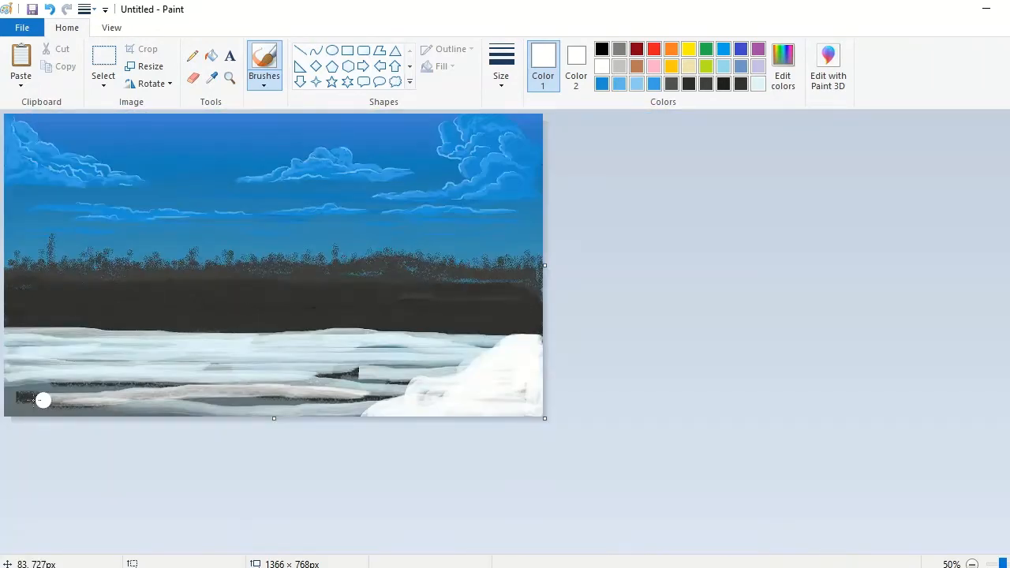
# Step: Cover the dark gaps in the lower foreground with white strokes, using a thinner brush for the patches in the middle
pyautogui.moveTo(43, 400); pyautogui.dragTo(357, 400)
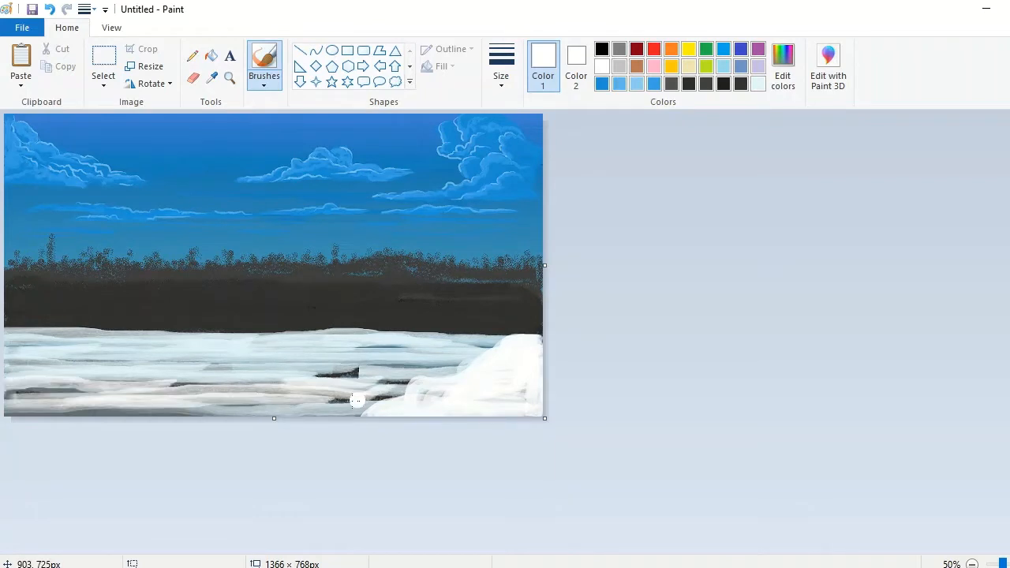
pyautogui.click(501, 68)
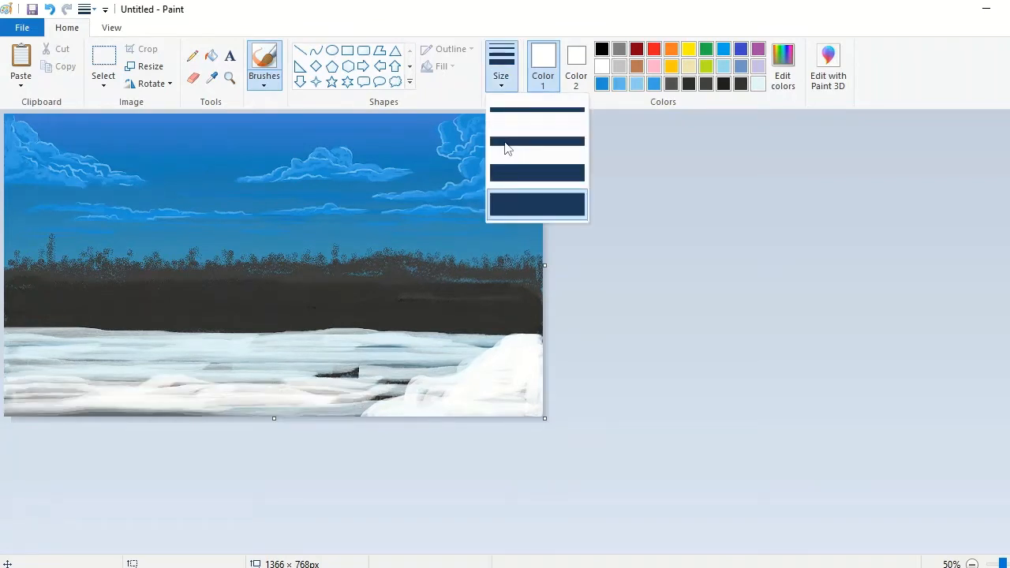
pyautogui.click(507, 144)
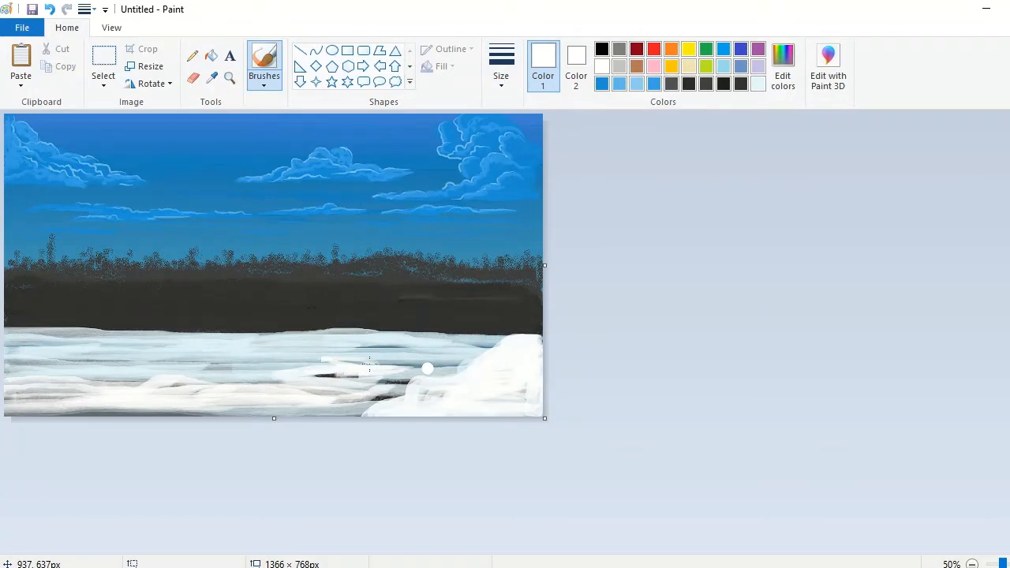
pyautogui.moveTo(370, 364); pyautogui.dragTo(452, 362)
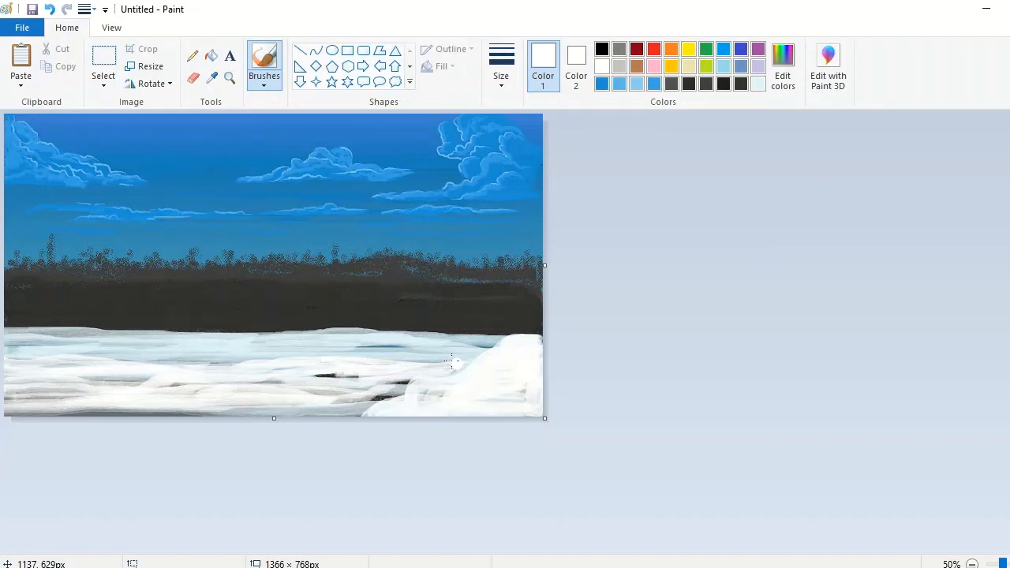
# Step: Add thin white highlight strokes along the upper foreground, just below the dark land
pyautogui.scroll(1, 453, 363)
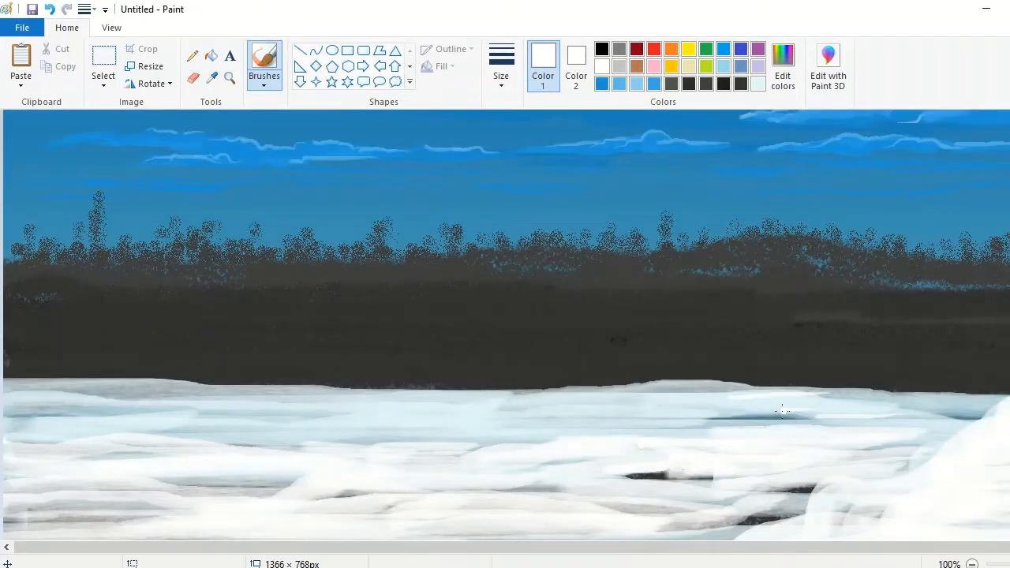
pyautogui.moveTo(758, 398); pyautogui.dragTo(647, 408)
pyautogui.moveTo(505, 417); pyautogui.dragTo(339, 409)
pyautogui.moveTo(340, 407); pyautogui.dragTo(211, 421)
pyautogui.moveTo(299, 401); pyautogui.dragTo(193, 393)
pyautogui.moveTo(180, 408); pyautogui.dragTo(48, 394)
pyautogui.moveTo(967, 394); pyautogui.dragTo(885, 394)
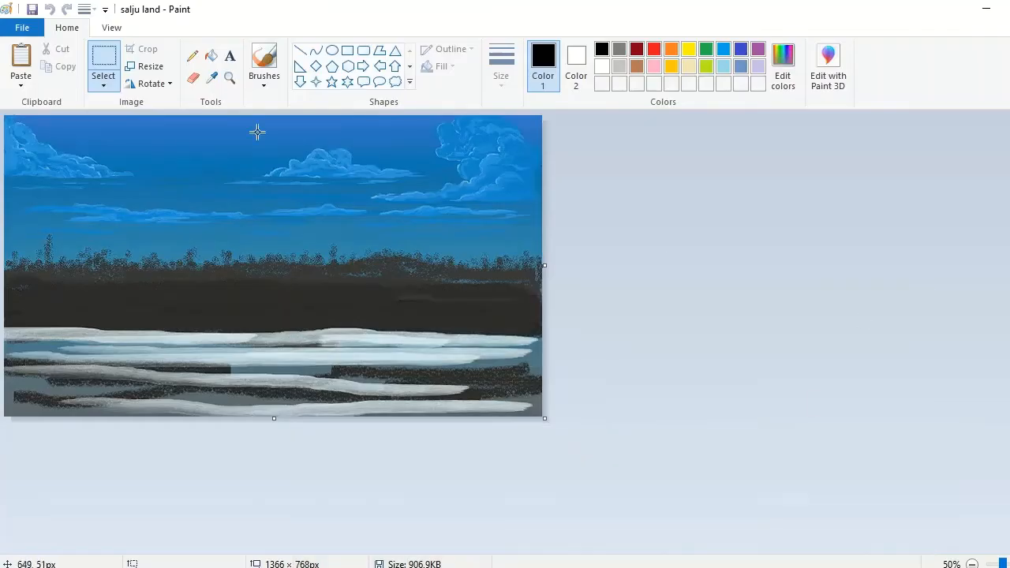
# Step: Sample the sky blue and adjust it into a custom blue as the brush colour
pyautogui.scroll(1, 257, 131)
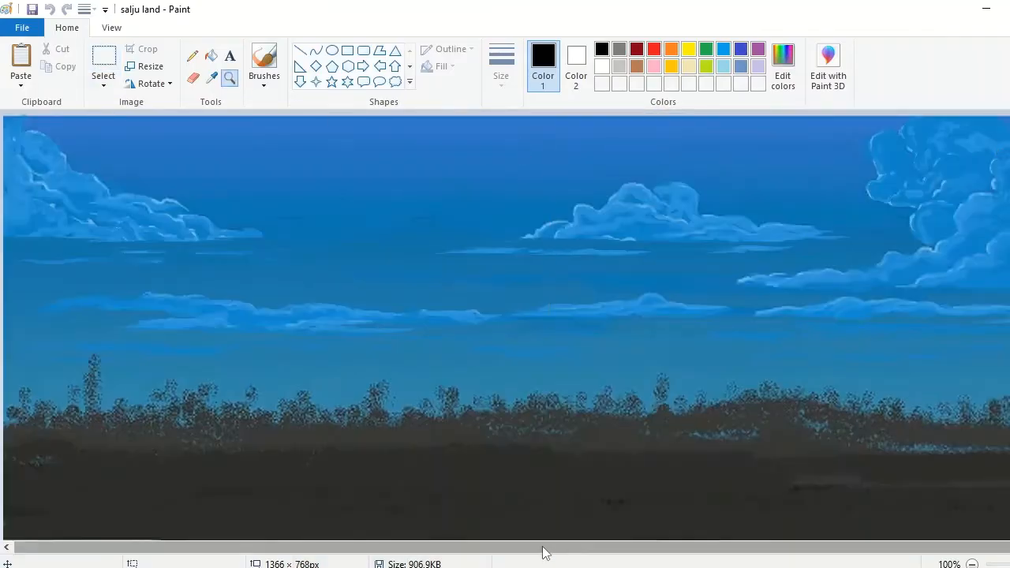
pyautogui.click(1003, 298)
pyautogui.click(264, 57)
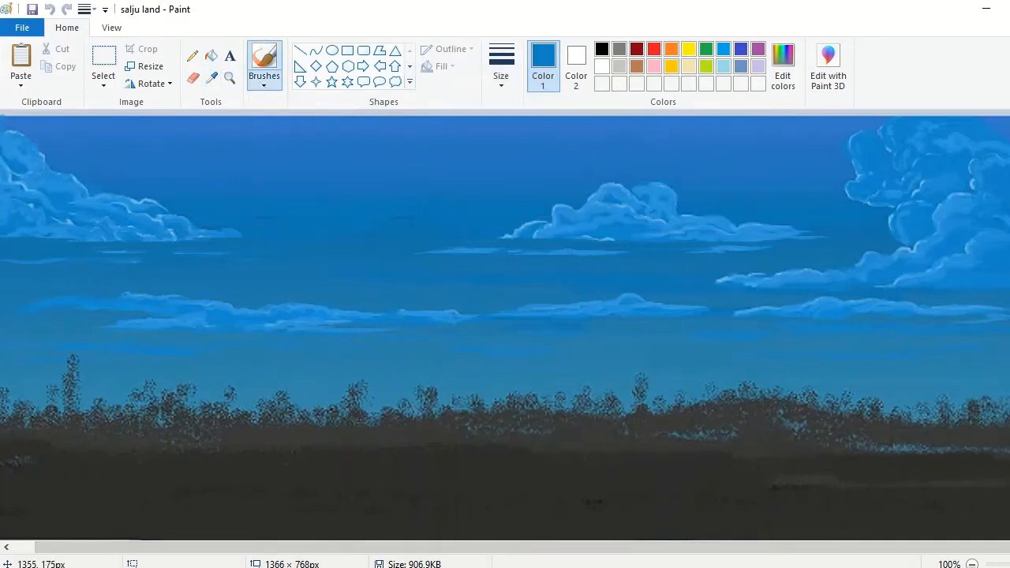
pyautogui.click(501, 67)
pyautogui.click(783, 67)
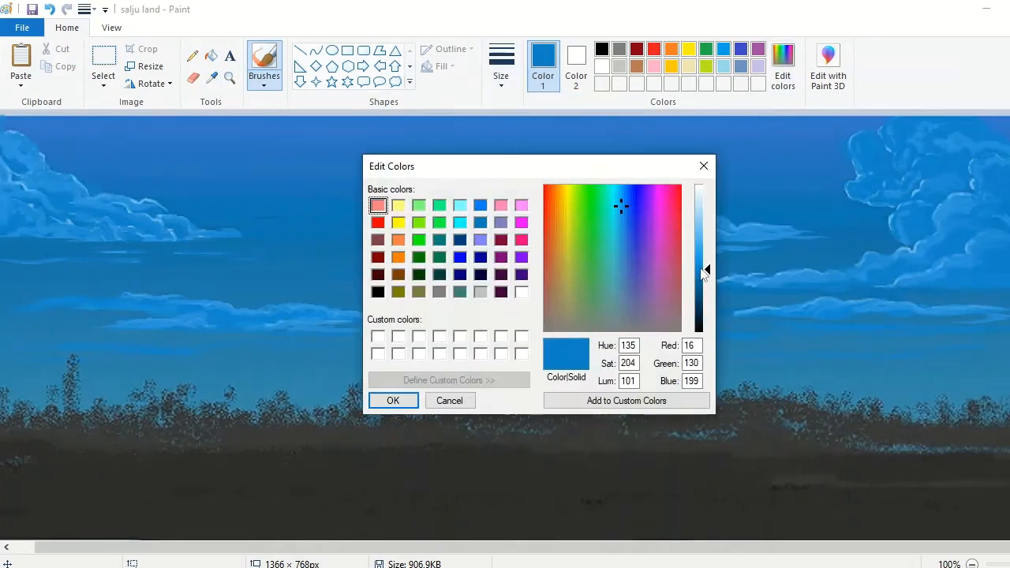
pyautogui.click(387, 400)
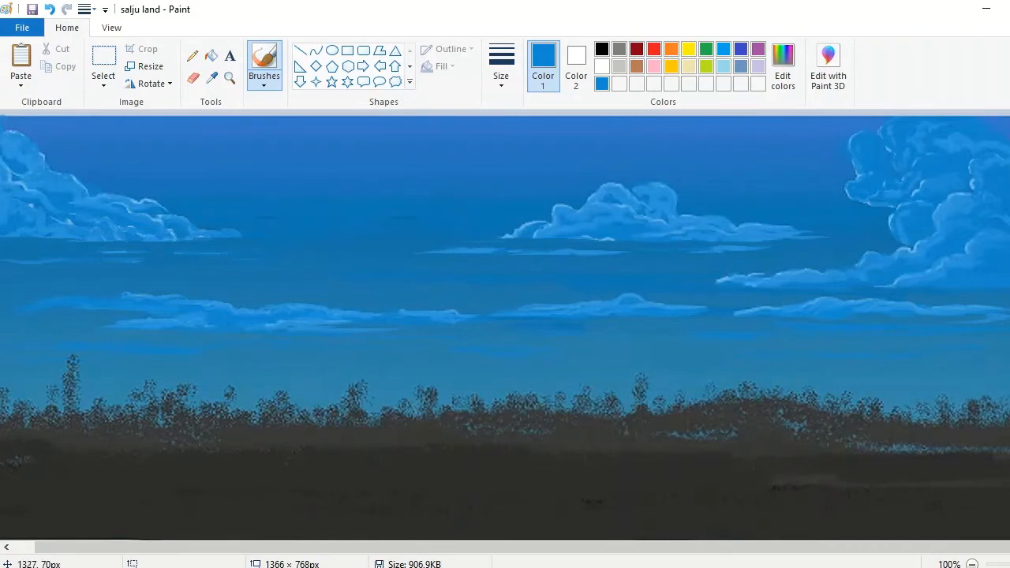
# Step: Mix a custom grey slightly lighter than the palette's light grey as the brush colour
pyautogui.scroll(-1, 505, 326)
pyautogui.click(620, 66)
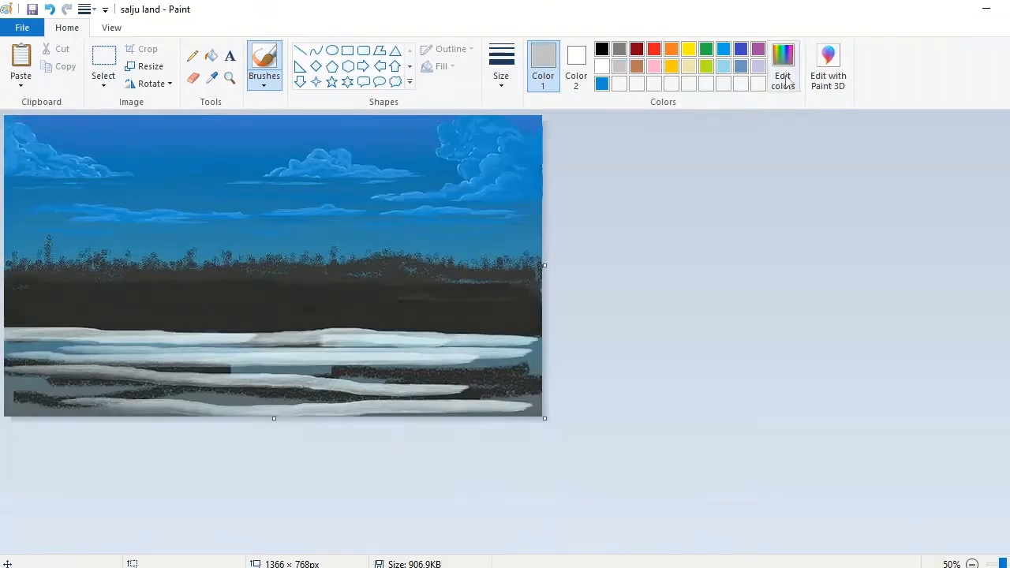
pyautogui.click(782, 67)
pyautogui.moveTo(707, 220); pyautogui.dragTo(707, 211)
pyautogui.click(393, 401)
# Step: Spray light grey over the dark hills across the canvas, leaving a dark strip above the water
pyautogui.click(230, 78)
pyautogui.click(234, 271)
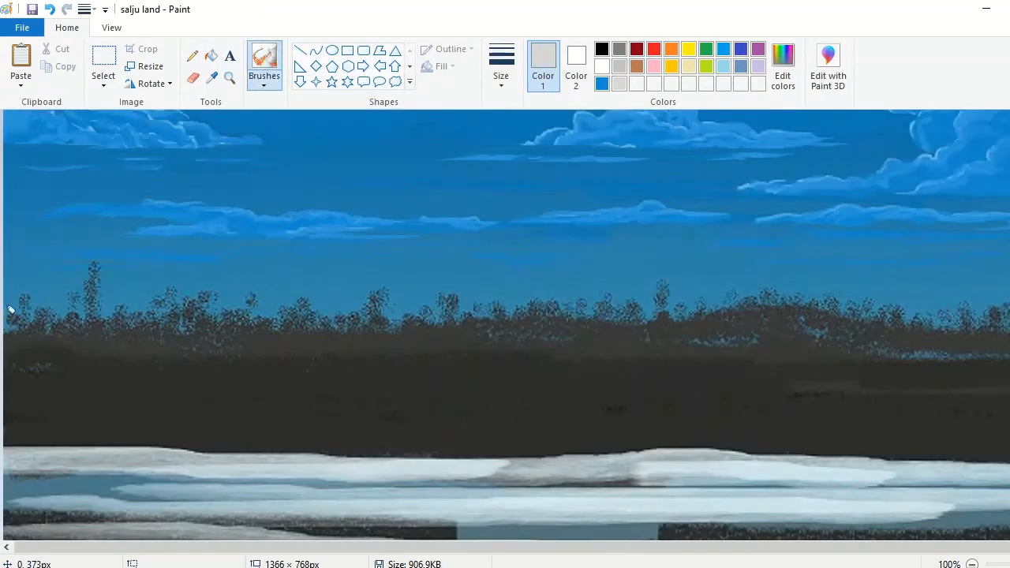
pyautogui.moveTo(9, 327)
pyautogui.mouseDown()
pyautogui.moveTo(115, 370)
pyautogui.moveTo(223, 348)
pyautogui.moveTo(394, 354)
pyautogui.moveTo(370, 337)
pyautogui.moveTo(498, 333)
pyautogui.moveTo(444, 368)
pyautogui.moveTo(791, 368)
pyautogui.moveTo(761, 324)
pyautogui.mouseUp()
pyautogui.moveTo(627, 551); pyautogui.dragTo(671, 552)
pyautogui.moveTo(765, 381)
pyautogui.mouseDown()
pyautogui.moveTo(931, 380)
pyautogui.moveTo(960, 352)
pyautogui.moveTo(725, 396)
pyautogui.moveTo(428, 397)
pyautogui.moveTo(788, 399)
pyautogui.mouseUp()
pyautogui.moveTo(671, 547); pyautogui.dragTo(615, 548)
pyautogui.moveTo(401, 398)
pyautogui.mouseDown()
pyautogui.moveTo(89, 363)
pyautogui.moveTo(978, 389)
pyautogui.moveTo(610, 340)
pyautogui.mouseUp()
# Step: Spray light-grey treetops with the Airbrush over the left half of the dark tree line
pyautogui.click(265, 79)
pyautogui.click(355, 110)
pyautogui.moveTo(7, 307)
pyautogui.mouseDown()
pyautogui.moveTo(71, 300)
pyautogui.moveTo(308, 320)
pyautogui.moveTo(440, 306)
pyautogui.moveTo(404, 334)
pyautogui.mouseUp()
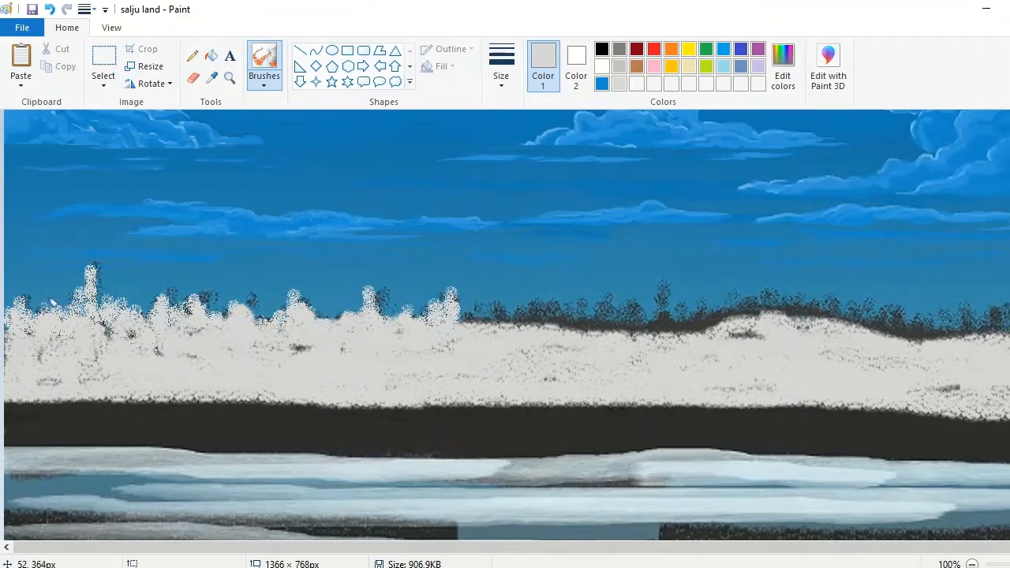
pyautogui.moveTo(483, 305); pyautogui.dragTo(564, 321)
# Step: Spray light grey over the right half of the tree line and hills at 200% zoom
pyautogui.click(229, 78)
pyautogui.click(661, 285)
pyautogui.click(265, 59)
pyautogui.moveTo(247, 401)
pyautogui.mouseDown()
pyautogui.moveTo(273, 361)
pyautogui.moveTo(477, 386)
pyautogui.moveTo(536, 375)
pyautogui.moveTo(959, 397)
pyautogui.moveTo(915, 385)
pyautogui.moveTo(1001, 414)
pyautogui.mouseUp()
pyautogui.click(952, 547)
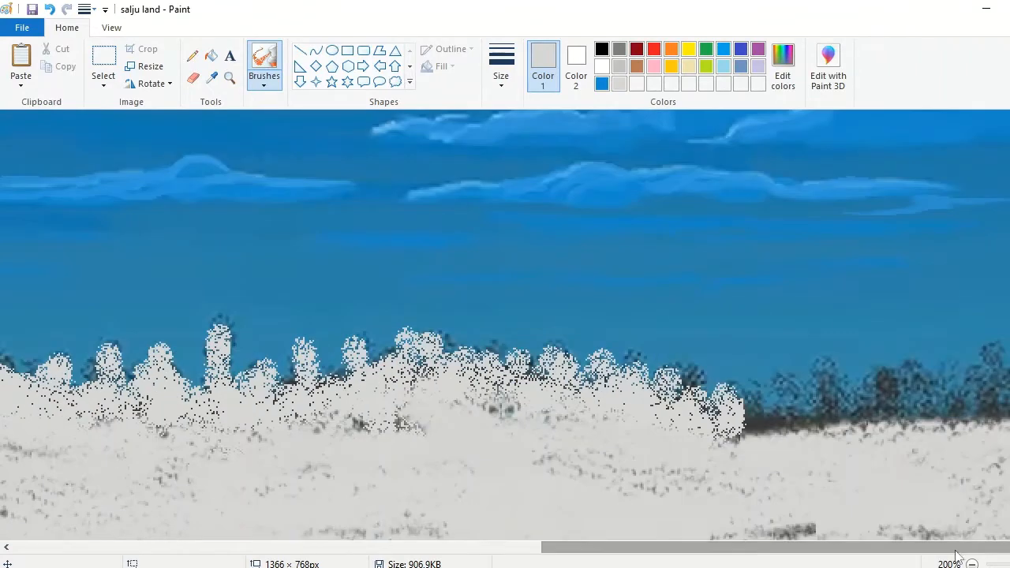
pyautogui.moveTo(754, 419)
pyautogui.mouseDown()
pyautogui.moveTo(987, 343)
pyautogui.moveTo(978, 395)
pyautogui.moveTo(714, 409)
pyautogui.moveTo(460, 363)
pyautogui.moveTo(474, 359)
pyautogui.mouseUp()
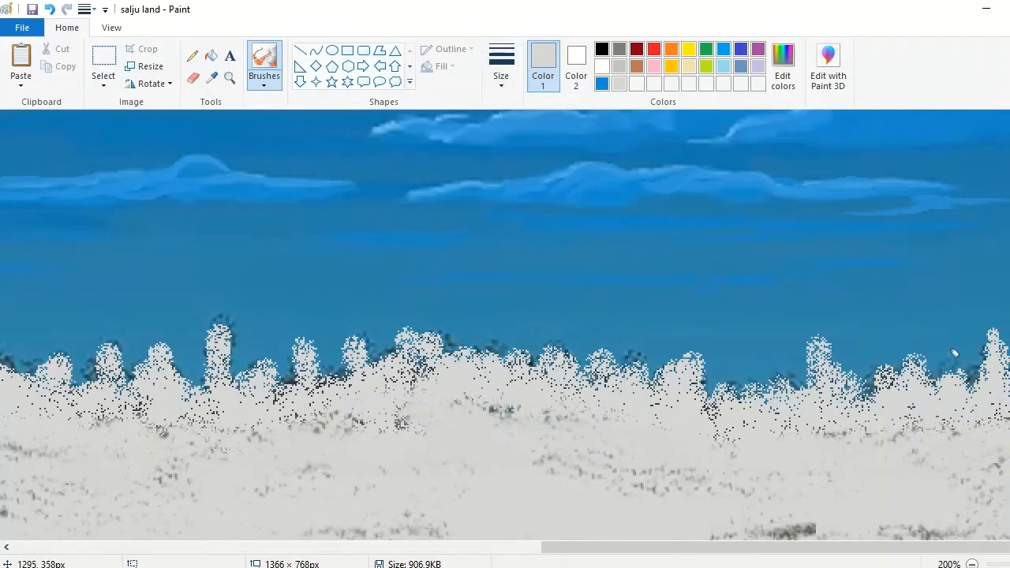
# Step: Shape pointed light-grey treetops at the right end of the tree line
pyautogui.moveTo(953, 353); pyautogui.dragTo(817, 323)
pyautogui.moveTo(738, 375); pyautogui.dragTo(781, 381)
pyautogui.moveTo(631, 334); pyautogui.dragTo(627, 374)
pyautogui.moveTo(557, 340); pyautogui.dragTo(639, 372)
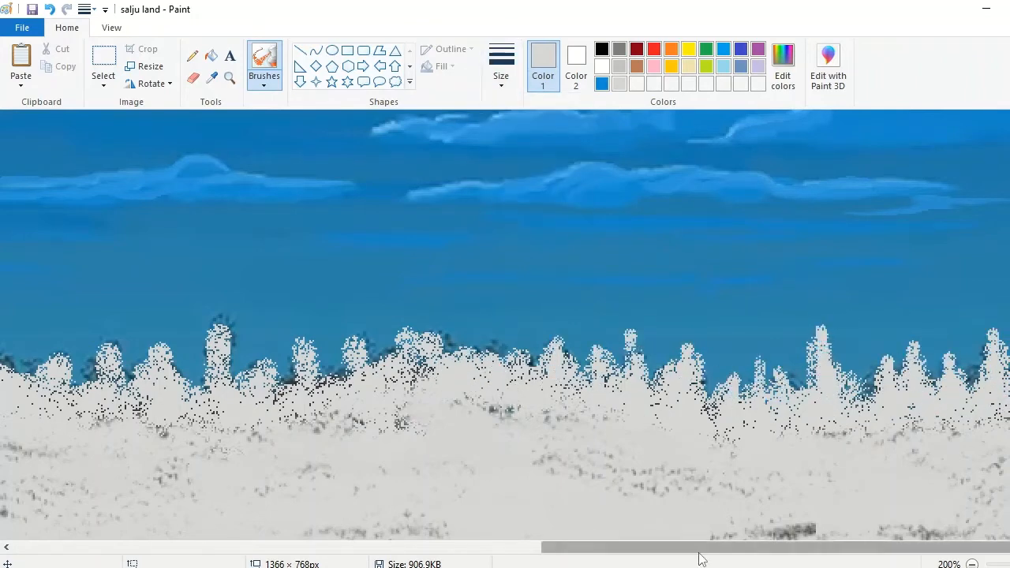
# Step: Shape tall pointed light-grey treetops across the middle of the tree line
pyautogui.moveTo(699, 549); pyautogui.dragTo(530, 549)
pyautogui.moveTo(573, 306); pyautogui.dragTo(561, 388)
pyautogui.moveTo(576, 347)
pyautogui.mouseDown()
pyautogui.moveTo(606, 336)
pyautogui.moveTo(647, 387)
pyautogui.mouseUp()
pyautogui.moveTo(705, 320); pyautogui.dragTo(711, 376)
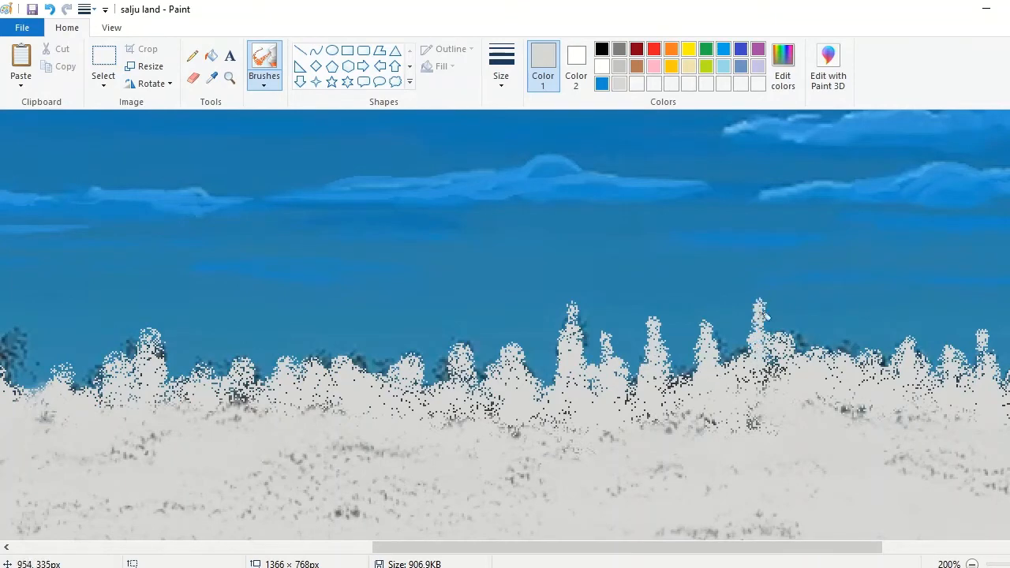
pyautogui.moveTo(463, 347); pyautogui.dragTo(456, 386)
pyautogui.moveTo(544, 547); pyautogui.dragTo(402, 547)
pyautogui.moveTo(703, 332); pyautogui.dragTo(714, 369)
pyautogui.moveTo(645, 331); pyautogui.dragTo(645, 392)
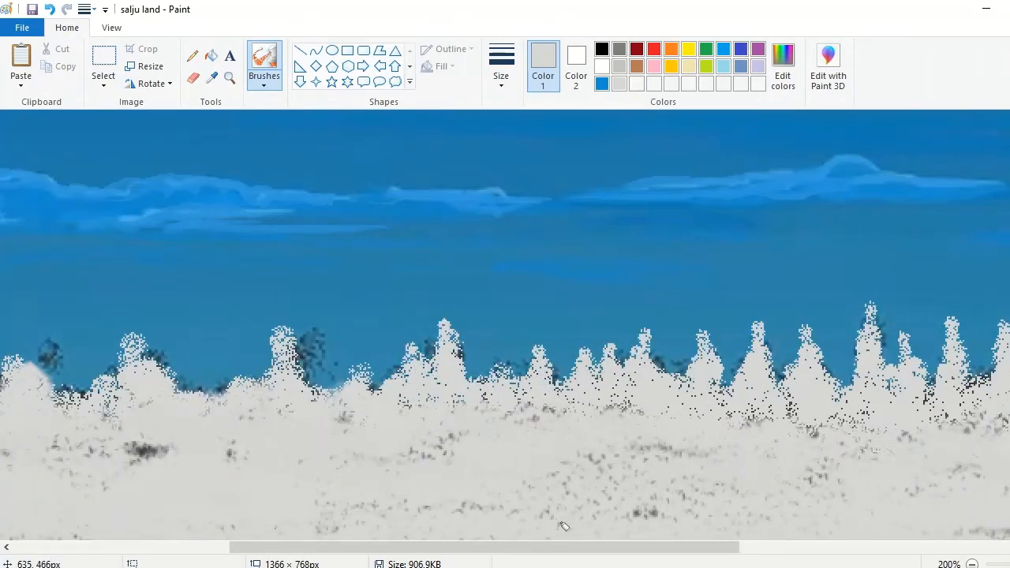
# Step: Shape pointed light-grey treetops along the left end of the tree line
pyautogui.moveTo(563, 548); pyautogui.dragTo(346, 548)
pyautogui.moveTo(731, 314); pyautogui.dragTo(724, 382)
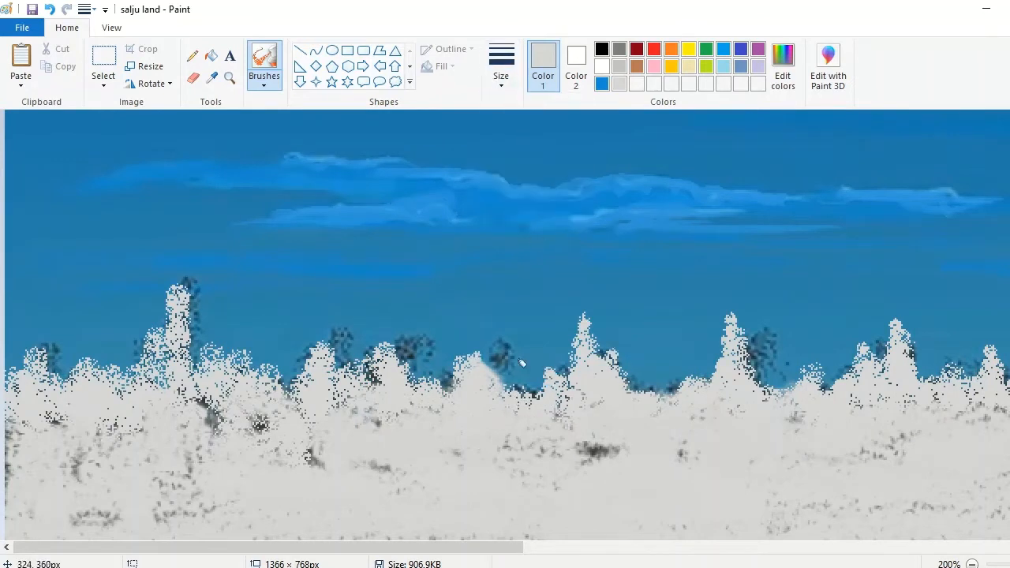
pyautogui.moveTo(506, 392); pyautogui.dragTo(494, 343)
pyautogui.moveTo(382, 326); pyautogui.dragTo(387, 372)
pyautogui.moveTo(265, 356); pyautogui.dragTo(266, 409)
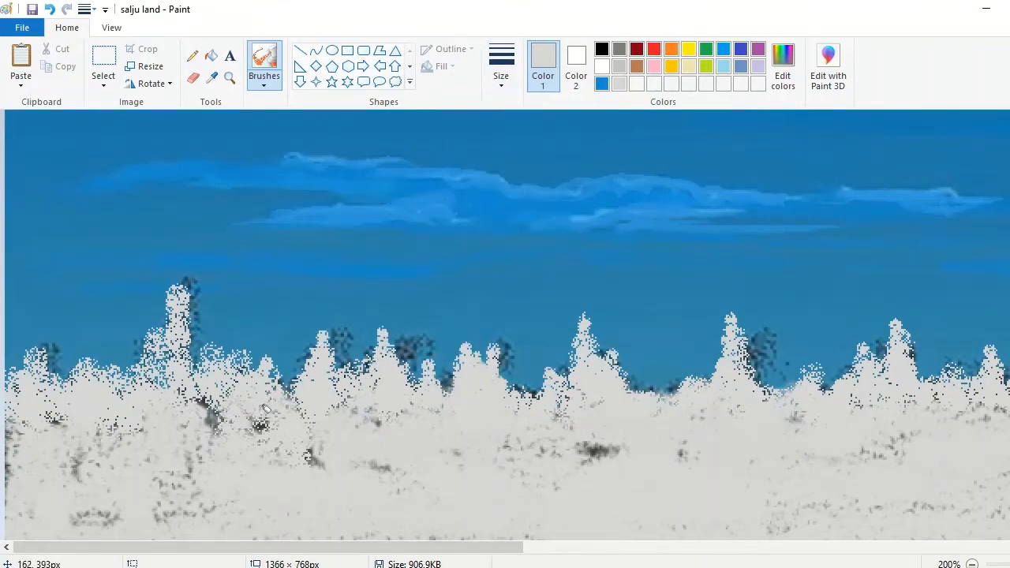
pyautogui.moveTo(188, 379); pyautogui.dragTo(142, 355)
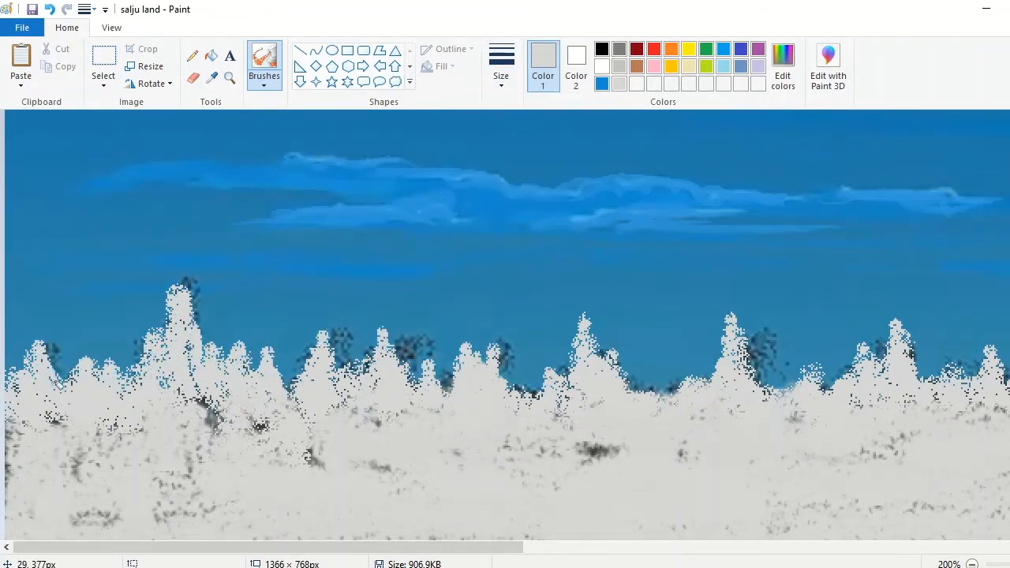
# Step: Set the Airbrush to its smallest size and extend the tallest left tree with a narrow tip
pyautogui.click(501, 76)
pyautogui.click(503, 113)
pyautogui.moveTo(179, 265); pyautogui.dragTo(181, 290)
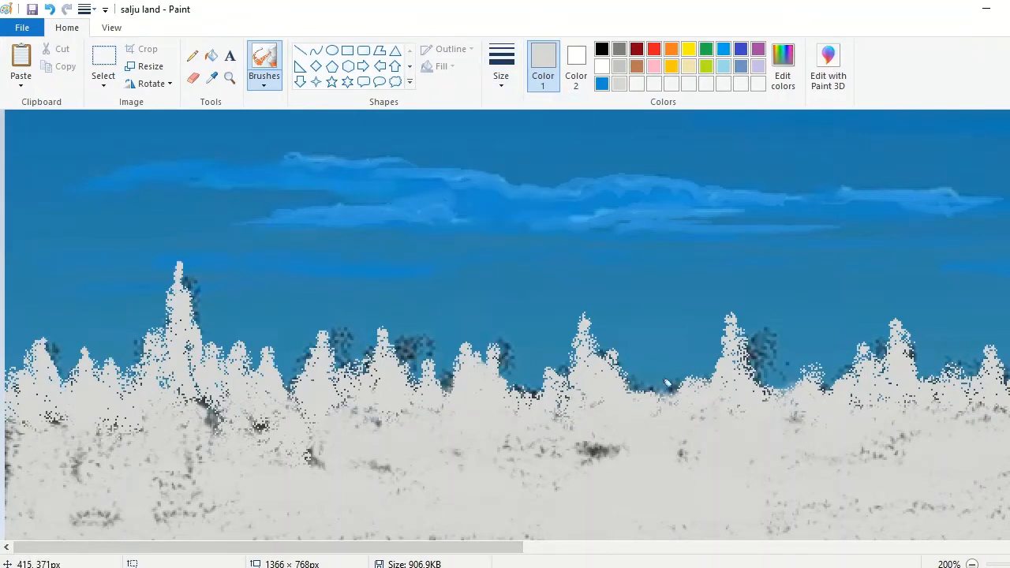
# Step: Fill the gaps in the left part of the tree line with small, narrow light-grey trees
pyautogui.moveTo(659, 394); pyautogui.dragTo(657, 378)
pyautogui.moveTo(663, 341); pyautogui.dragTo(662, 390)
pyautogui.moveTo(805, 349); pyautogui.dragTo(797, 386)
pyautogui.moveTo(765, 365); pyautogui.dragTo(769, 395)
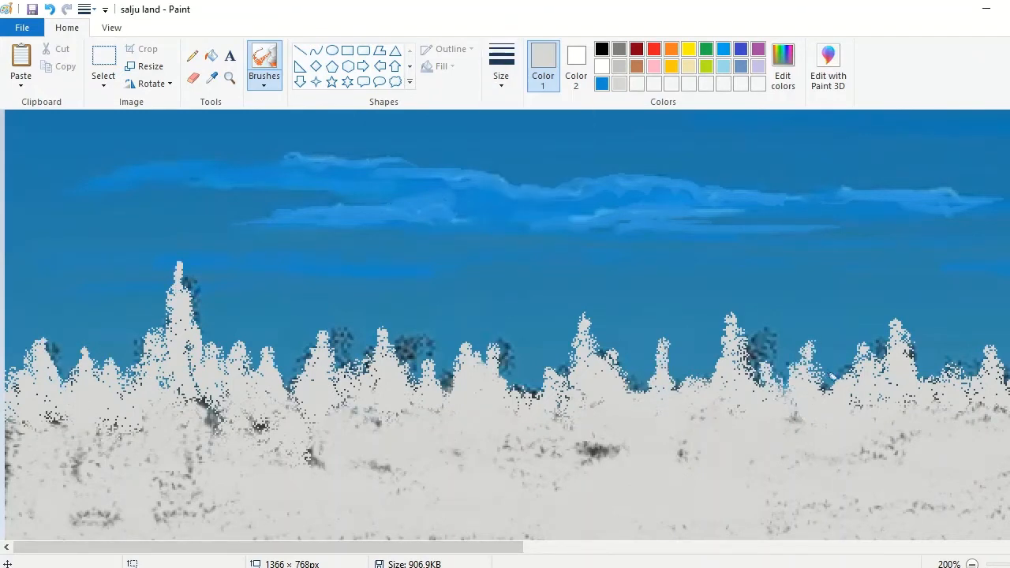
pyautogui.moveTo(838, 352); pyautogui.dragTo(838, 383)
pyautogui.moveTo(638, 362); pyautogui.dragTo(637, 390)
pyautogui.moveTo(512, 363); pyautogui.dragTo(513, 388)
pyautogui.moveTo(530, 374); pyautogui.dragTo(530, 396)
pyautogui.moveTo(499, 325); pyautogui.dragTo(497, 365)
pyautogui.moveTo(302, 356); pyautogui.dragTo(289, 395)
pyautogui.moveTo(354, 345); pyautogui.dragTo(354, 379)
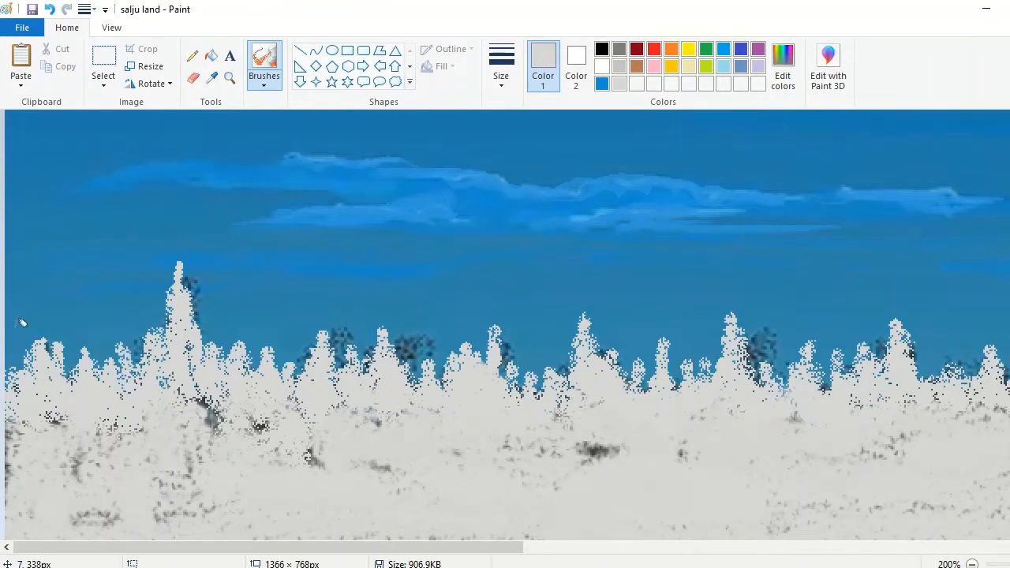
# Step: Widen the canvas to 1670 × 768 px, leaving a blank white area beside the landscape
pyautogui.hscroll(10, 22, 322)
pyautogui.click(973, 564)
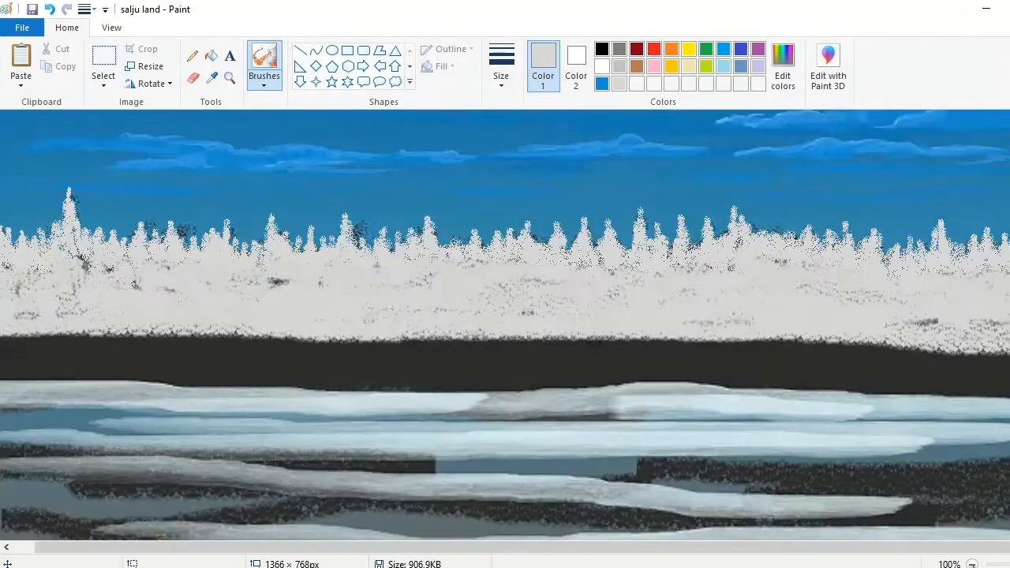
pyautogui.click(973, 564)
pyautogui.moveTo(546, 266); pyautogui.dragTo(666, 266)
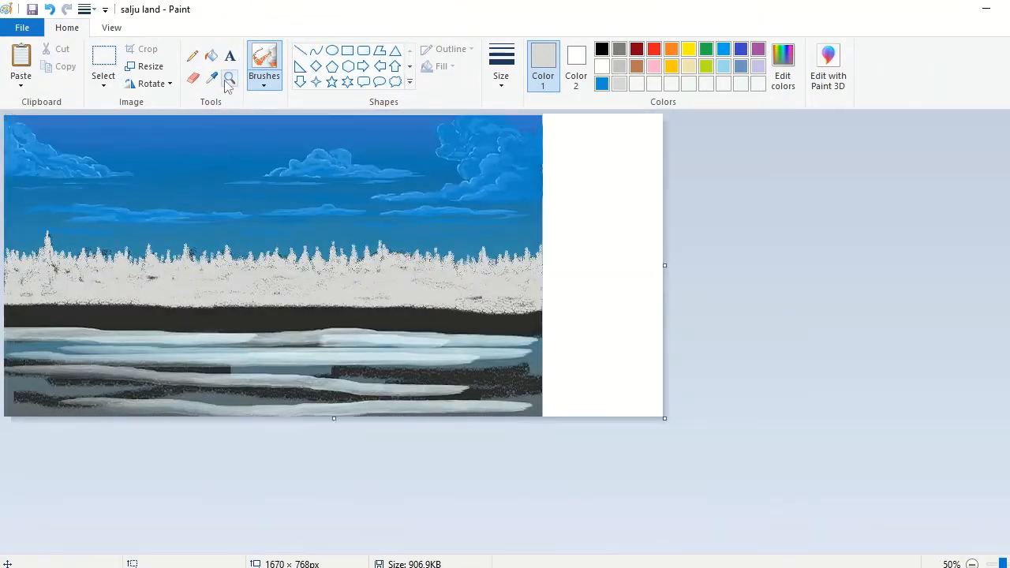
# Step: Draw a row of thin light-grey tree trunks with short branches in the blank area using the Pencil
pyautogui.click(229, 79)
pyautogui.click(623, 276)
pyautogui.click(906, 331)
pyautogui.click(619, 69)
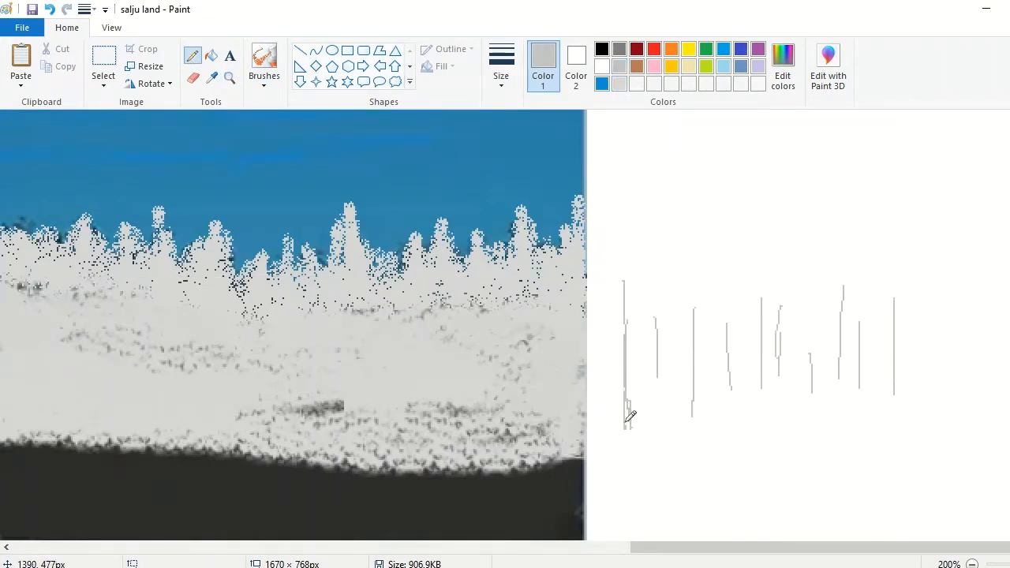
pyautogui.click(229, 79)
pyautogui.click(354, 250)
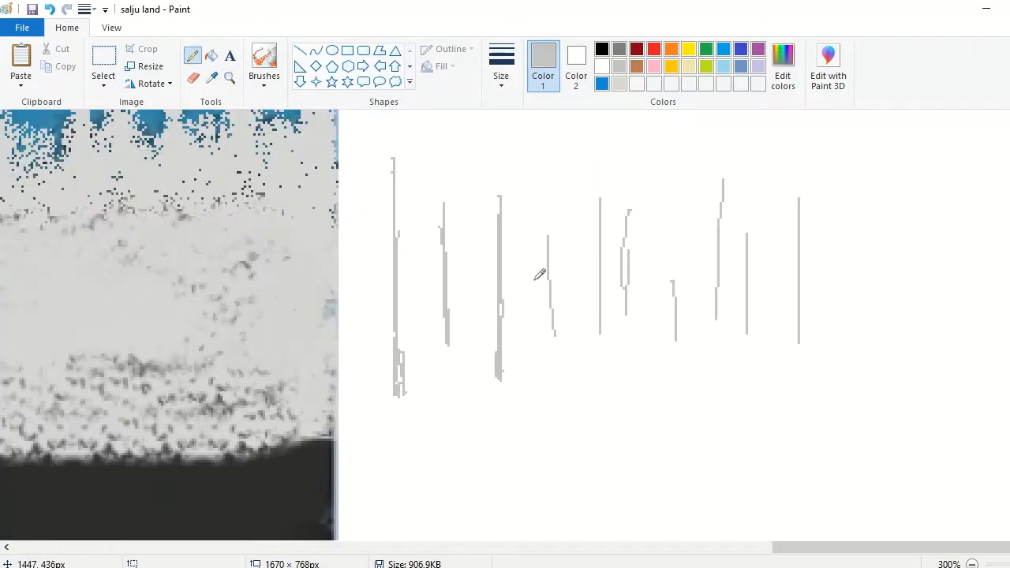
pyautogui.moveTo(669, 210); pyautogui.dragTo(669, 341)
pyautogui.moveTo(719, 158); pyautogui.dragTo(725, 310)
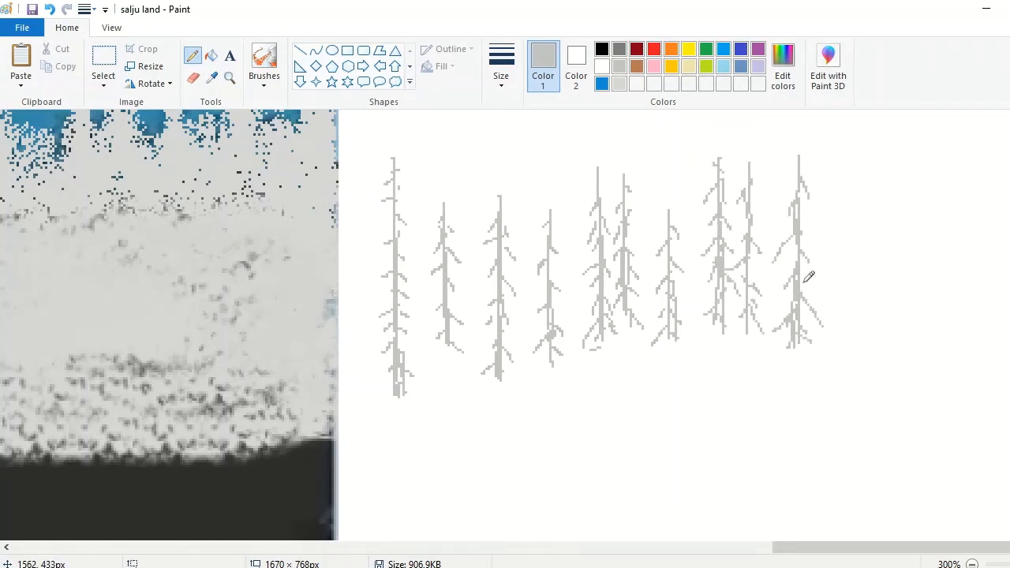
# Step: Mix a slightly lighter custom grey and spray foliage with the Airbrush on the first, third and last bare trees
pyautogui.moveTo(814, 548); pyautogui.dragTo(805, 548)
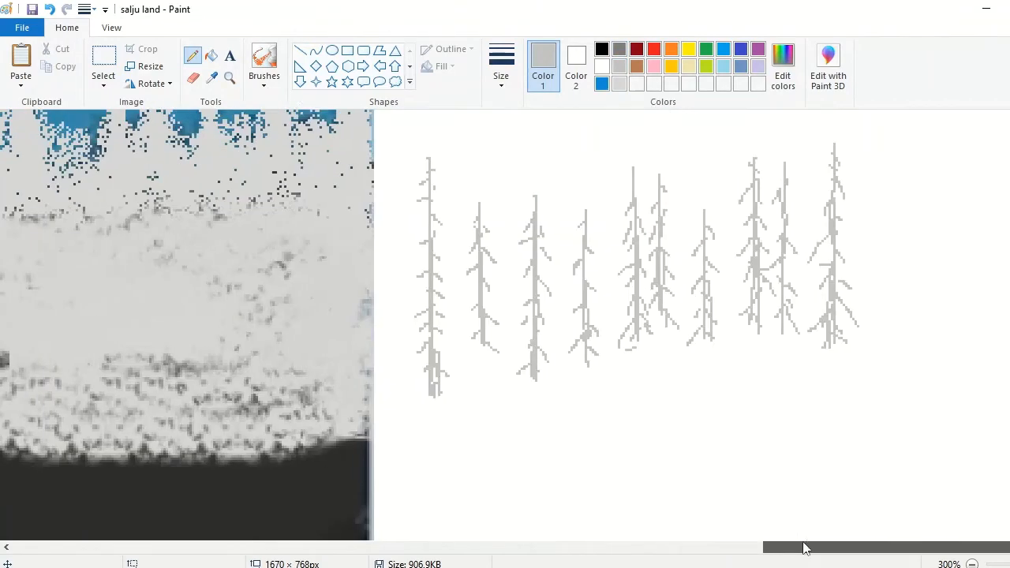
pyautogui.click(265, 77)
pyautogui.click(361, 109)
pyautogui.click(419, 333)
pyautogui.click(783, 71)
pyautogui.moveTo(707, 221); pyautogui.dragTo(707, 215)
pyautogui.click(392, 401)
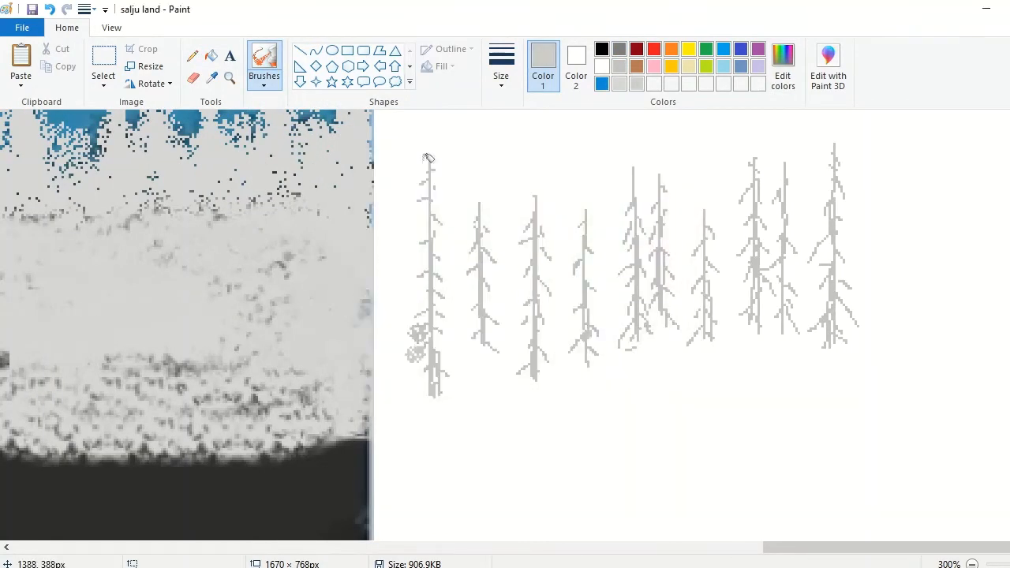
pyautogui.moveTo(427, 158)
pyautogui.mouseDown()
pyautogui.moveTo(445, 222)
pyautogui.moveTo(434, 340)
pyautogui.moveTo(387, 332)
pyautogui.mouseUp()
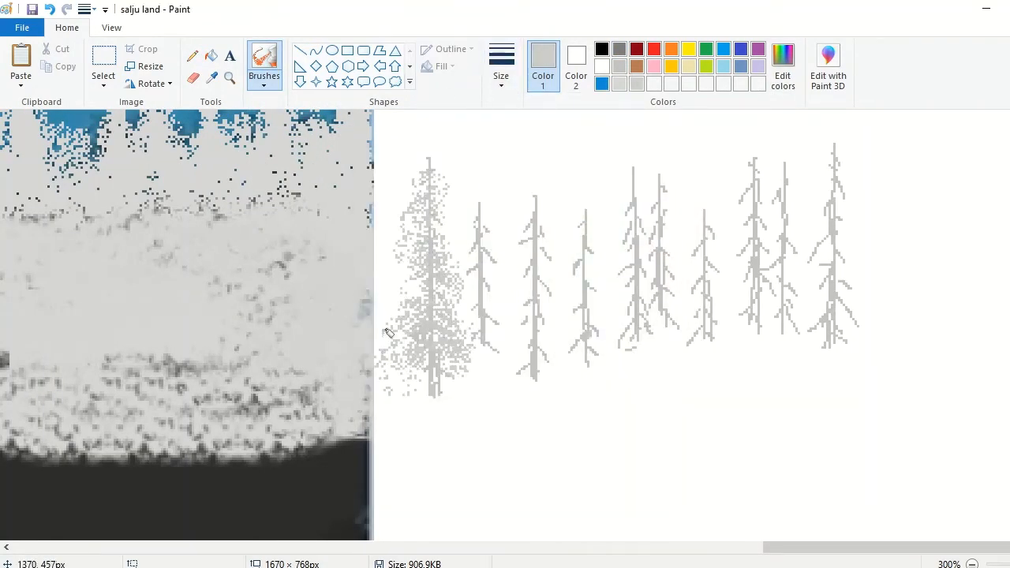
pyautogui.moveTo(536, 208); pyautogui.dragTo(557, 354)
pyautogui.moveTo(820, 186)
pyautogui.mouseDown()
pyautogui.moveTo(832, 266)
pyautogui.moveTo(857, 319)
pyautogui.mouseUp()
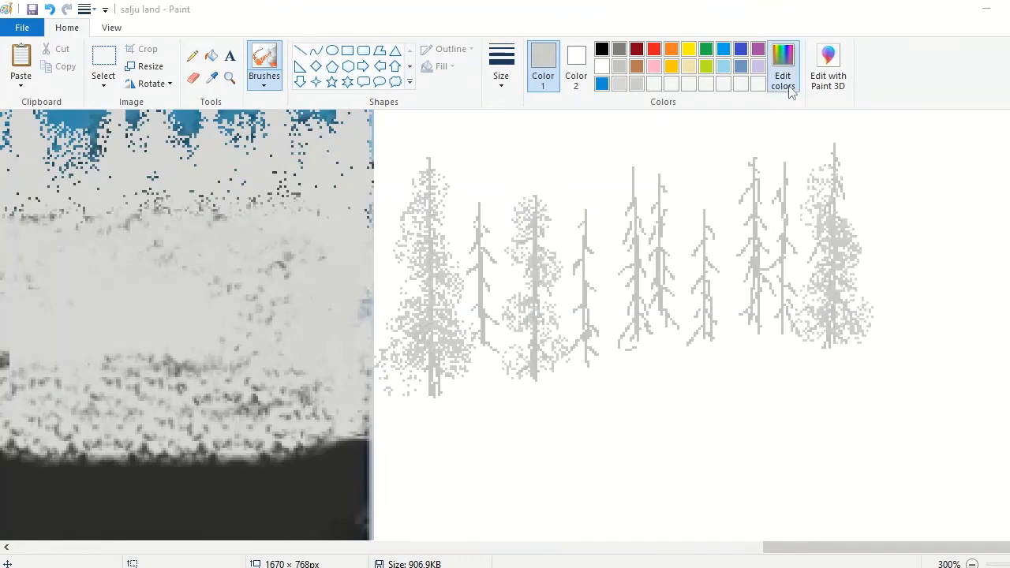
# Step: Mix another lighter custom grey and spray foliage onto the second tree
pyautogui.click(789, 85)
pyautogui.moveTo(706, 221); pyautogui.dragTo(707, 214)
pyautogui.click(392, 403)
pyautogui.moveTo(476, 211); pyautogui.dragTo(483, 312)
# Step: Mix a still paler custom grey and spray foliage over the remaining trees and the second tree
pyautogui.click(783, 71)
pyautogui.moveTo(706, 221); pyautogui.dragTo(706, 215)
pyautogui.click(393, 401)
pyautogui.moveTo(584, 347)
pyautogui.mouseDown()
pyautogui.moveTo(640, 163)
pyautogui.moveTo(670, 239)
pyautogui.moveTo(677, 300)
pyautogui.mouseUp()
pyautogui.moveTo(703, 211); pyautogui.dragTo(702, 315)
pyautogui.moveTo(737, 165); pyautogui.dragTo(759, 311)
pyautogui.moveTo(789, 175); pyautogui.dragTo(799, 286)
pyautogui.moveTo(481, 212)
pyautogui.mouseDown()
pyautogui.moveTo(507, 289)
pyautogui.moveTo(474, 319)
pyautogui.mouseUp()
# Step: Redraw the trunk tips above the foliage with the Pencil in the palette's light grey
pyautogui.click(618, 69)
pyautogui.click(192, 56)
pyautogui.moveTo(476, 182); pyautogui.dragTo(481, 234)
pyautogui.moveTo(892, 549); pyautogui.dragTo(889, 554)
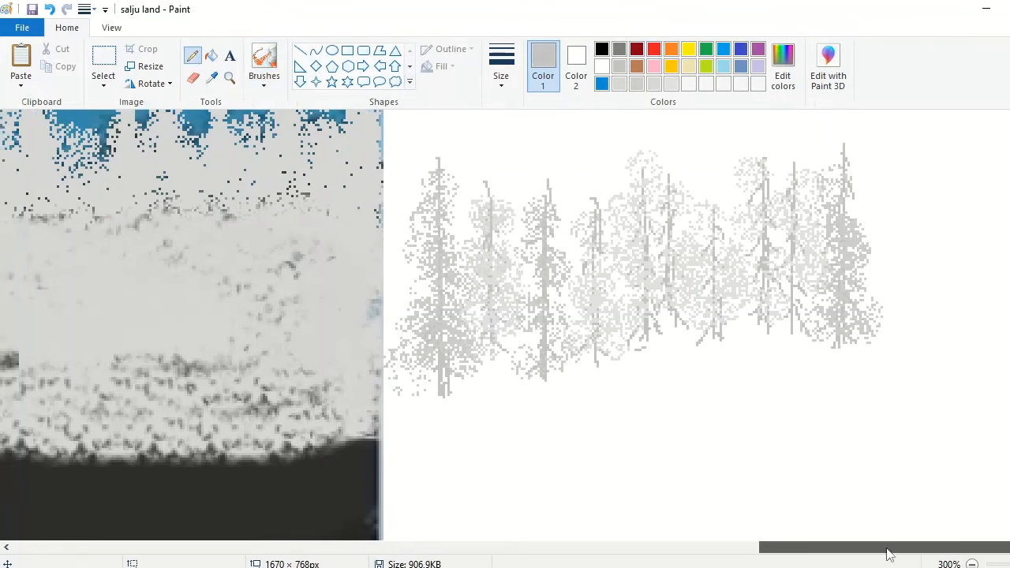
# Step: Draw faint thin trunks between the existing trees with the Pencil in a pale custom grey
pyautogui.click(973, 563)
pyautogui.click(972, 564)
pyautogui.click(268, 84)
pyautogui.click(230, 78)
pyautogui.click(891, 276)
pyautogui.click(653, 84)
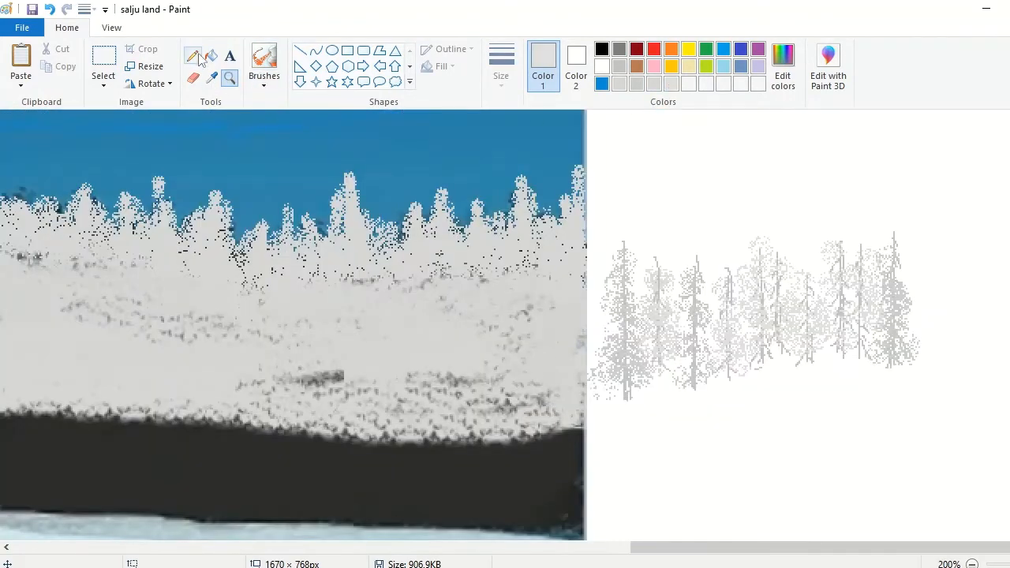
pyautogui.click(193, 56)
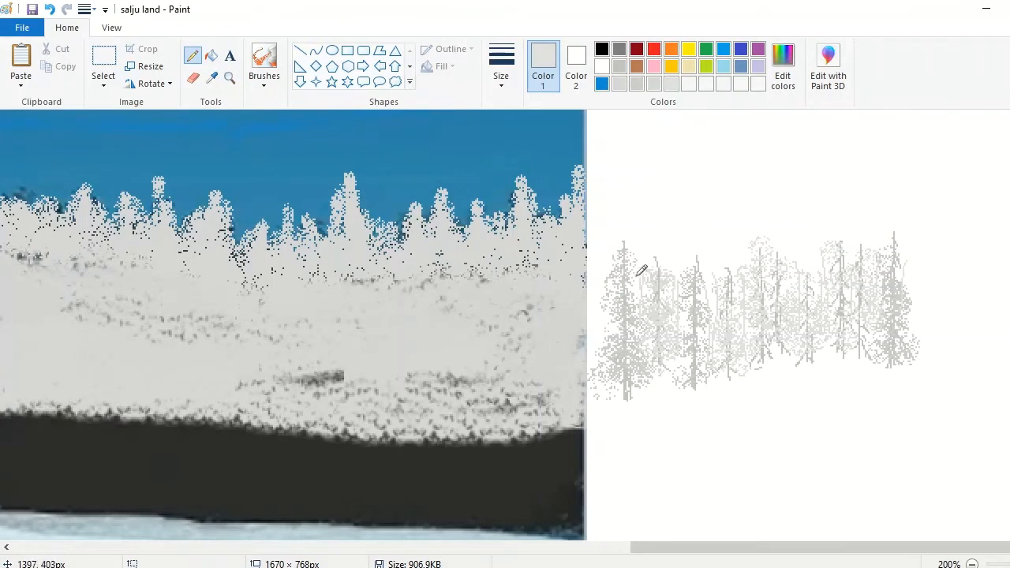
# Step: Spray pale grey foliage with the Airbrush along the tops and outer sides of the separate tree group
pyautogui.click(265, 56)
pyautogui.click(501, 68)
pyautogui.click(540, 176)
pyautogui.moveTo(727, 251); pyautogui.dragTo(736, 239)
pyautogui.moveTo(782, 227); pyautogui.dragTo(802, 248)
pyautogui.click(851, 244)
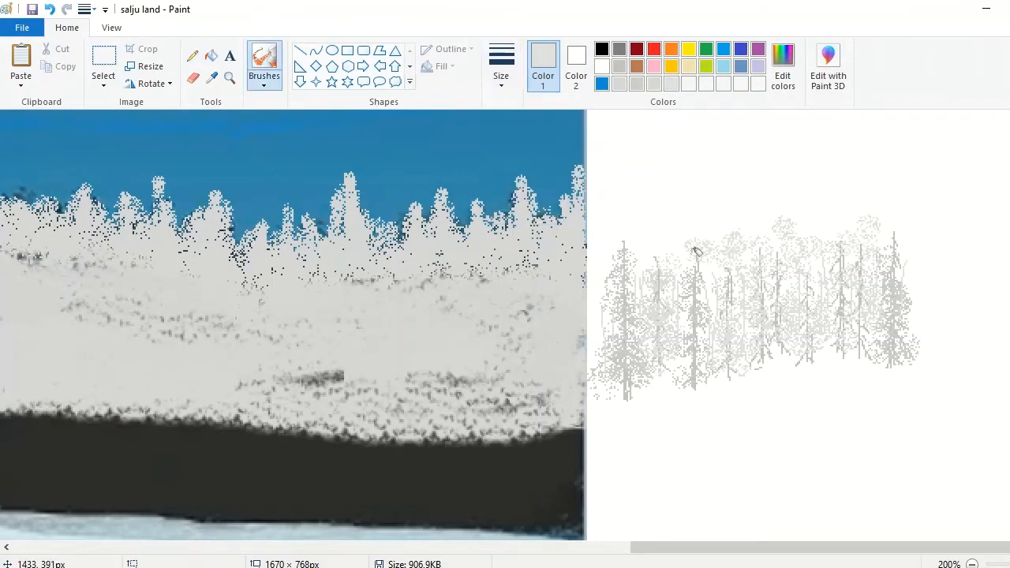
pyautogui.moveTo(669, 246); pyautogui.dragTo(648, 261)
pyautogui.moveTo(913, 262); pyautogui.dragTo(911, 327)
# Step: Select the entire separate tree group and turn on transparent selection
pyautogui.click(104, 57)
pyautogui.moveTo(944, 186); pyautogui.dragTo(586, 419)
pyautogui.click(103, 79)
pyautogui.click(125, 228)
pyautogui.moveTo(812, 348); pyautogui.dragTo(453, 373)
pyautogui.moveTo(837, 548); pyautogui.dragTo(702, 548)
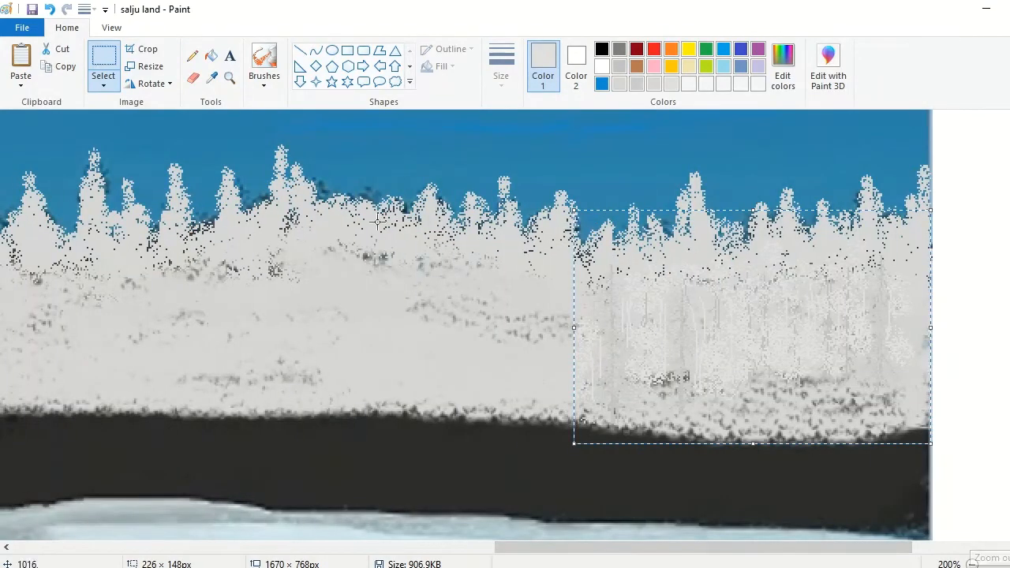
pyautogui.click(49, 9)
# Step: Copy the separate tree group and place a transparent pasted copy over the snow at the landscape's far left
pyautogui.moveTo(632, 548); pyautogui.dragTo(774, 562)
pyautogui.moveTo(586, 217); pyautogui.dragTo(947, 408)
pyautogui.click(60, 67)
pyautogui.click(20, 63)
pyautogui.moveTo(758, 548); pyautogui.dragTo(519, 547)
pyautogui.moveTo(734, 256); pyautogui.dragTo(140, 378)
pyautogui.moveTo(576, 548); pyautogui.dragTo(263, 547)
pyautogui.moveTo(963, 334); pyautogui.dragTo(134, 329)
pyautogui.moveTo(446, 548); pyautogui.dragTo(374, 554)
pyautogui.moveTo(357, 344); pyautogui.dragTo(174, 339)
# Step: Paste four more copies of the tree group side by side across the snow in the landscape's left part
pyautogui.click(21, 63)
pyautogui.moveTo(125, 193); pyautogui.dragTo(192, 300)
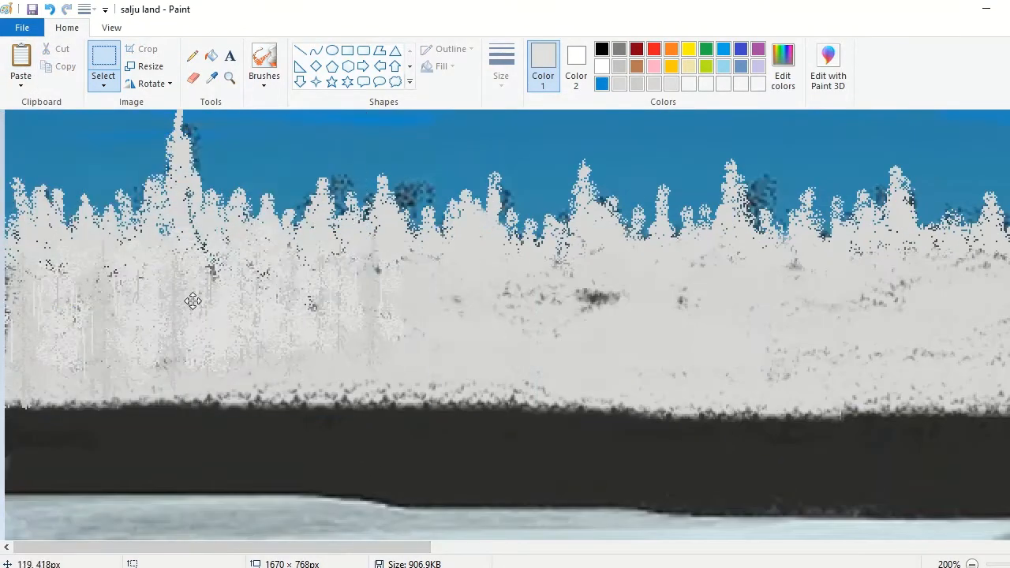
pyautogui.click(21, 63)
pyautogui.moveTo(203, 217); pyautogui.dragTo(376, 323)
pyautogui.click(20, 63)
pyautogui.moveTo(192, 197); pyautogui.dragTo(490, 311)
pyautogui.click(21, 63)
pyautogui.moveTo(88, 189); pyautogui.dragTo(655, 303)
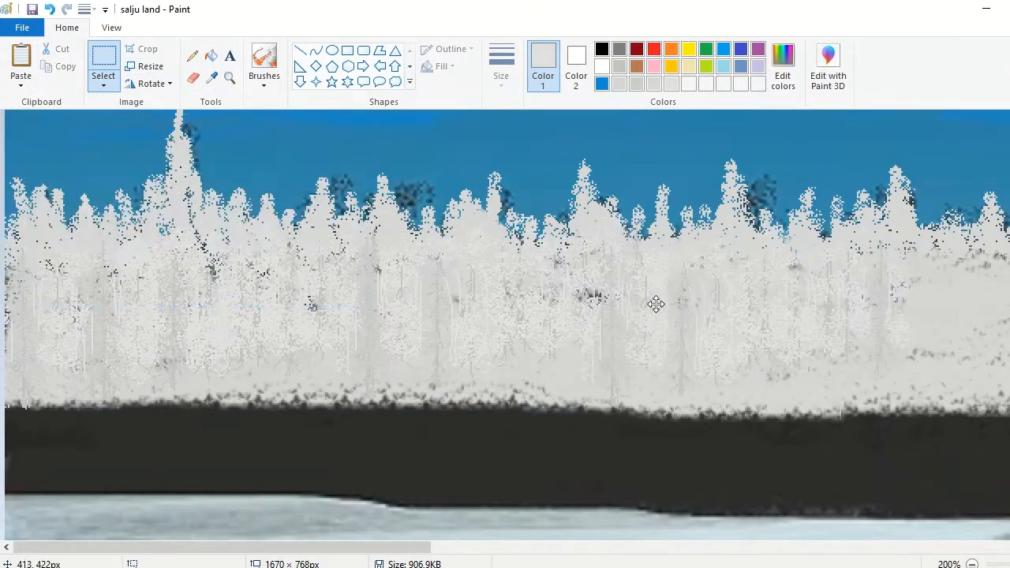
# Step: Paste one more tree group farther right, plus a horizontally flipped copy lower down across the left part's middle
pyautogui.click(20, 63)
pyautogui.moveTo(103, 221); pyautogui.dragTo(854, 331)
pyautogui.click(21, 60)
pyautogui.click(148, 84)
pyautogui.click(161, 170)
pyautogui.moveTo(161, 190); pyautogui.dragTo(495, 315)
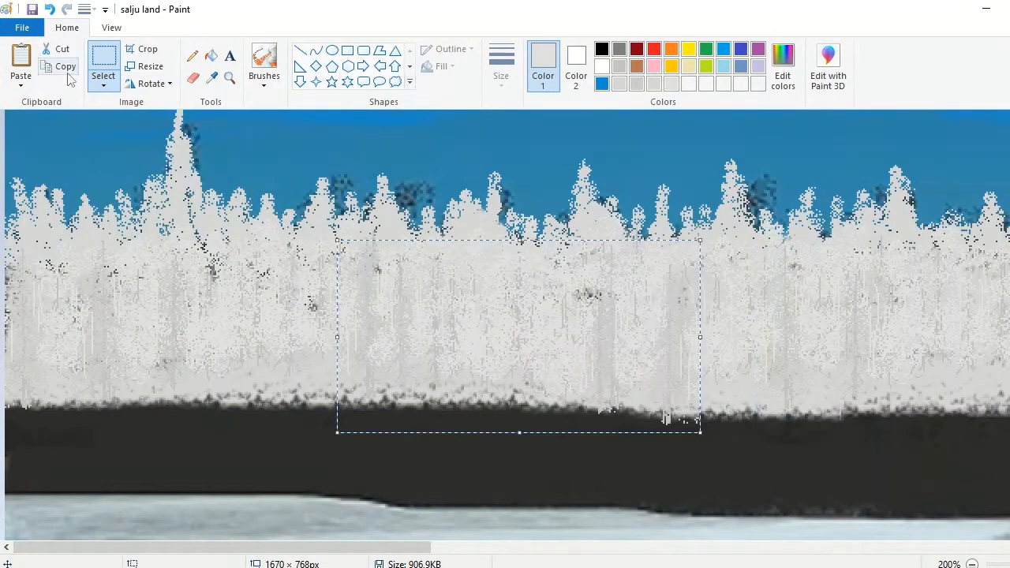
# Step: Copy the flipped tree group and paste three copies along the forest, working from the left part towards the right
pyautogui.click(66, 69)
pyautogui.click(21, 61)
pyautogui.moveTo(140, 217); pyautogui.dragTo(371, 339)
pyautogui.moveTo(236, 548); pyautogui.dragTo(504, 548)
pyautogui.click(21, 63)
pyautogui.moveTo(74, 202); pyautogui.dragTo(605, 328)
pyautogui.click(20, 64)
pyautogui.moveTo(614, 547); pyautogui.dragTo(677, 547)
pyautogui.moveTo(455, 337); pyautogui.dragTo(708, 357)
# Step: Paste another tree group, flip it horizontally and place it over the snow farther right
pyautogui.moveTo(671, 547); pyautogui.dragTo(868, 548)
pyautogui.click(20, 60)
pyautogui.click(148, 83)
pyautogui.click(162, 171)
pyautogui.moveTo(139, 210); pyautogui.dragTo(571, 340)
# Step: Copy the separate tree group again, paste it at the forest's right end and shorten the copy from its upper edge
pyautogui.moveTo(815, 548); pyautogui.dragTo(847, 549)
pyautogui.moveTo(1009, 396); pyautogui.dragTo(724, 199)
pyautogui.click(60, 67)
pyautogui.click(20, 60)
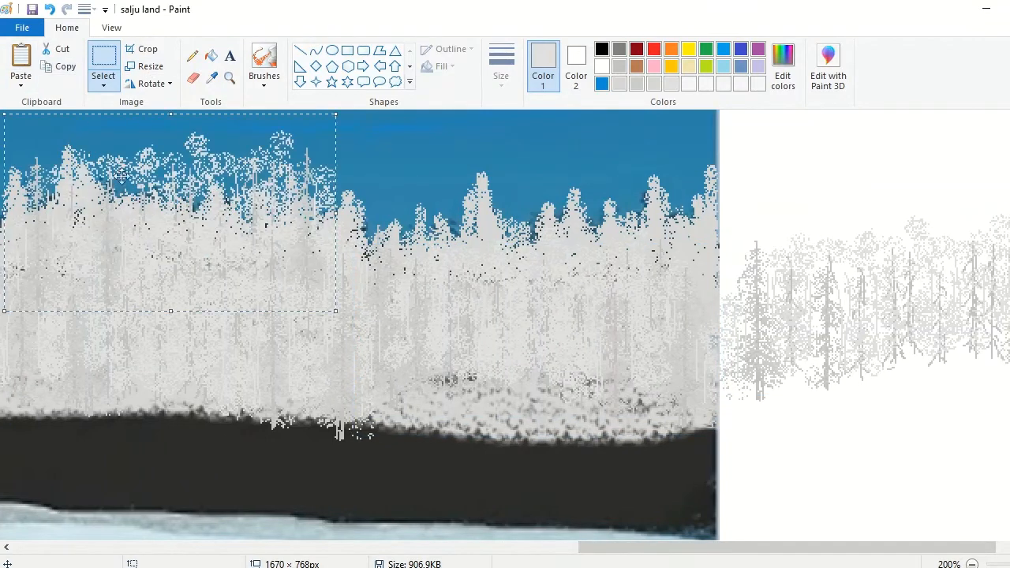
pyautogui.moveTo(121, 180); pyautogui.dragTo(508, 292)
pyautogui.moveTo(554, 225); pyautogui.dragTo(564, 300)
# Step: Spray the lower edge of the forest's left part with the Airbrush in a light custom grey
pyautogui.moveTo(723, 550); pyautogui.dragTo(145, 548)
pyautogui.click(264, 67)
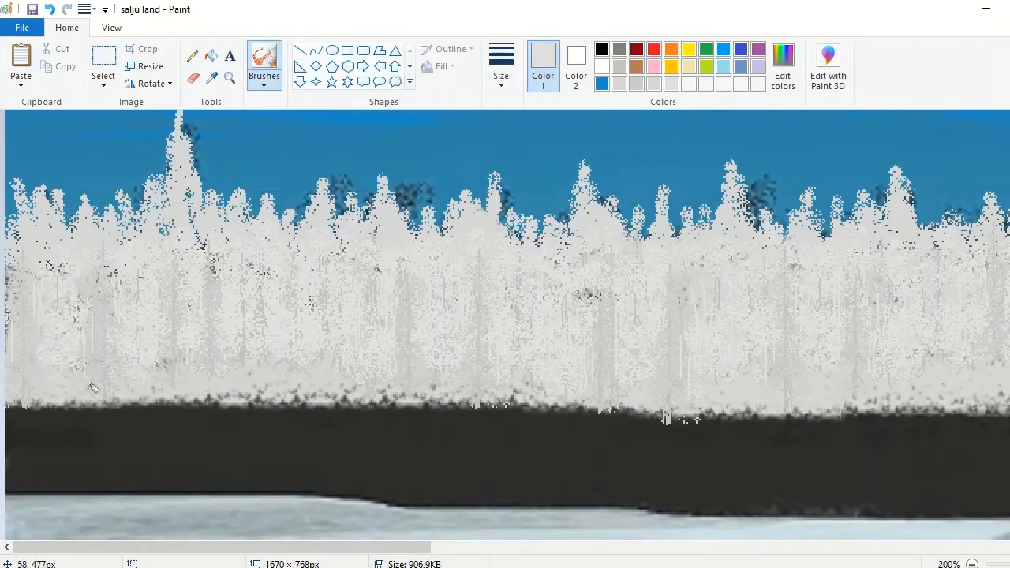
pyautogui.click(641, 86)
pyautogui.moveTo(69, 360)
pyautogui.mouseDown()
pyautogui.moveTo(481, 400)
pyautogui.moveTo(886, 414)
pyautogui.mouseUp()
pyautogui.moveTo(329, 548); pyautogui.dragTo(543, 532)
pyautogui.moveTo(395, 405)
pyautogui.mouseDown()
pyautogui.moveTo(369, 397)
pyautogui.moveTo(519, 389)
pyautogui.moveTo(150, 410)
pyautogui.mouseUp()
# Step: Spray the forest's lower edge along the middle of the bank, alternating two light custom greys
pyautogui.click(673, 85)
pyautogui.moveTo(632, 412); pyautogui.dragTo(552, 407)
pyautogui.click(655, 84)
pyautogui.moveTo(702, 404); pyautogui.dragTo(734, 409)
pyautogui.moveTo(628, 550); pyautogui.dragTo(845, 550)
pyautogui.moveTo(496, 411)
pyautogui.mouseDown()
pyautogui.moveTo(363, 413)
pyautogui.moveTo(733, 420)
pyautogui.mouseUp()
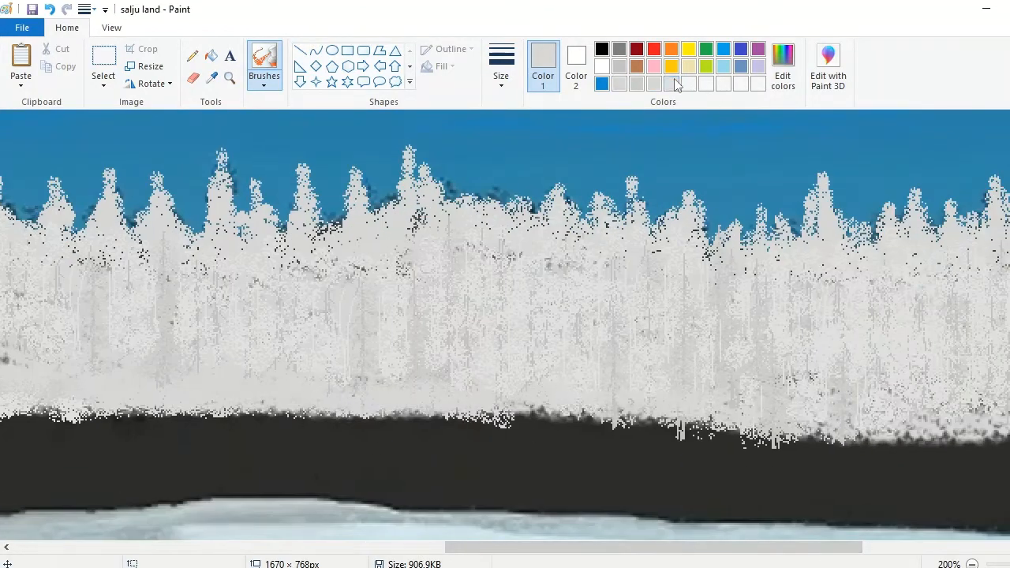
# Step: Spray a paler custom grey along the rest of the forest's lower edge up to the landscape's right end
pyautogui.click(674, 84)
pyautogui.moveTo(291, 413); pyautogui.dragTo(545, 416)
pyautogui.moveTo(368, 402); pyautogui.dragTo(899, 434)
pyautogui.moveTo(738, 445); pyautogui.dragTo(819, 434)
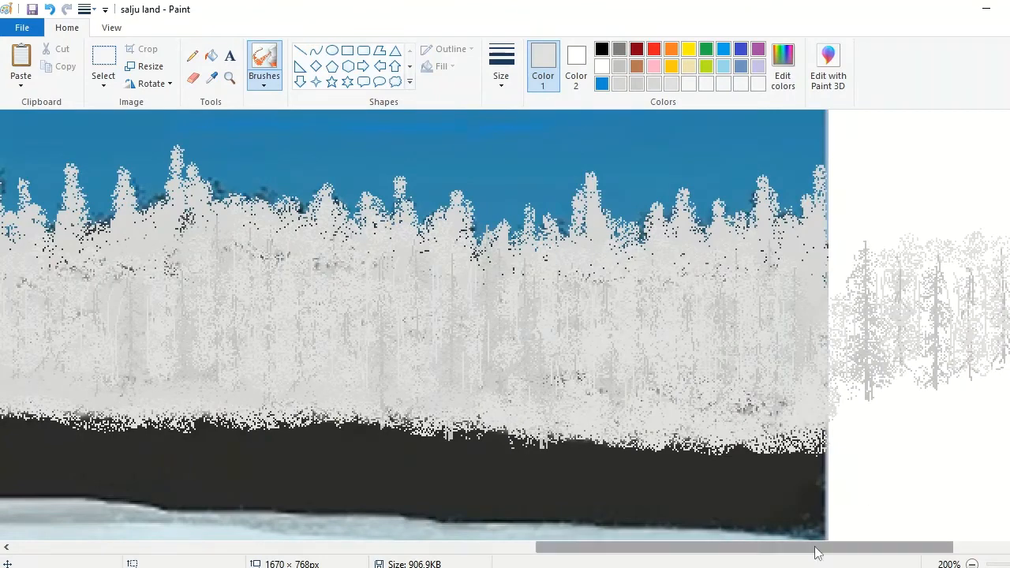
pyautogui.moveTo(816, 551); pyautogui.dragTo(914, 551)
pyautogui.click(104, 57)
pyautogui.moveTo(727, 425); pyautogui.dragTo(728, 425)
pyautogui.moveTo(655, 427); pyautogui.dragTo(661, 527)
pyautogui.moveTo(653, 425); pyautogui.dragTo(748, 309)
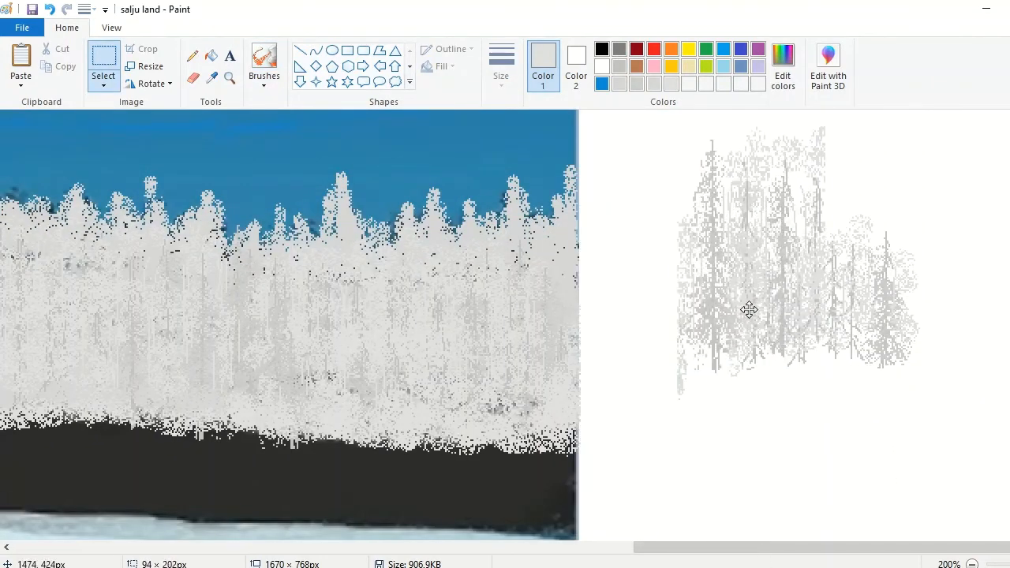
pyautogui.hotkey('ctrl', 'z')
pyautogui.hotkey('ctrl', 'z')
# Step: Move the left part of the separate tree group over its right part as one dense clump and erase the uneven base
pyautogui.moveTo(656, 329); pyautogui.dragTo(862, 280)
pyautogui.moveTo(861, 380); pyautogui.dragTo(860, 371)
pyautogui.moveTo(856, 268)
pyautogui.mouseDown()
pyautogui.moveTo(782, 287)
pyautogui.moveTo(774, 309)
pyautogui.moveTo(745, 309)
pyautogui.mouseUp()
pyautogui.click(192, 78)
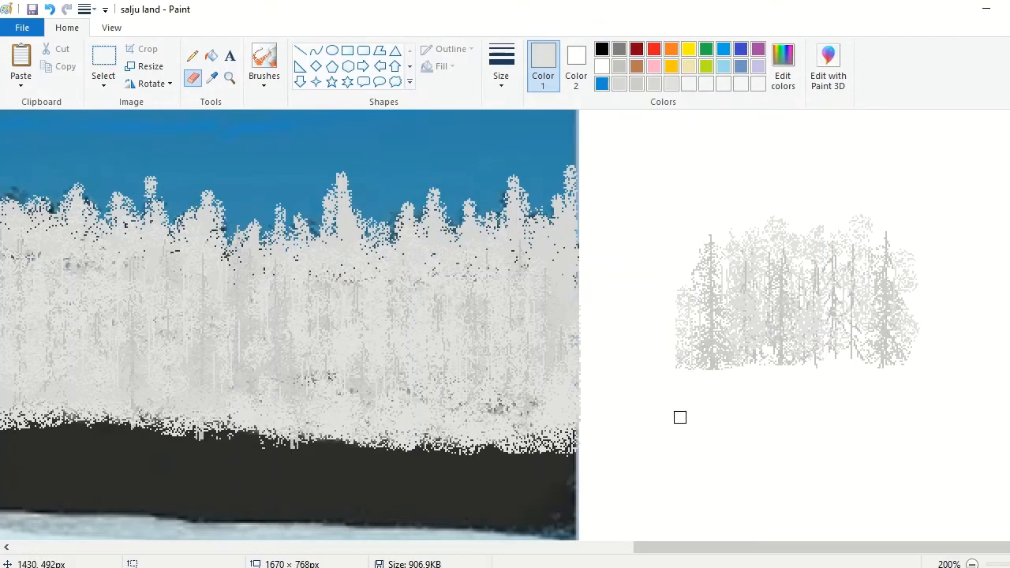
# Step: Spray pale grey foliage with the Airbrush along the base and right side of the dense tree clump
pyautogui.click(271, 84)
pyautogui.click(360, 108)
pyautogui.moveTo(692, 363); pyautogui.dragTo(928, 355)
# Step: Mix grey 172, 172, 172 and redraw the clump's trunks and branches with the Pencil, thickening the trunks in a darker grey
pyautogui.click(620, 66)
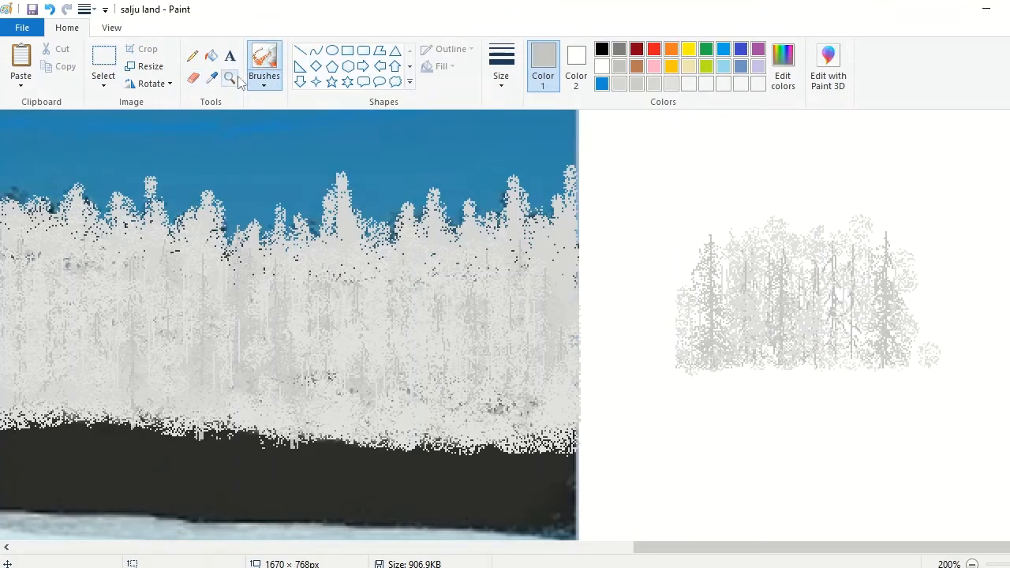
pyautogui.click(231, 78)
pyautogui.click(851, 305)
pyautogui.click(193, 56)
pyautogui.click(783, 67)
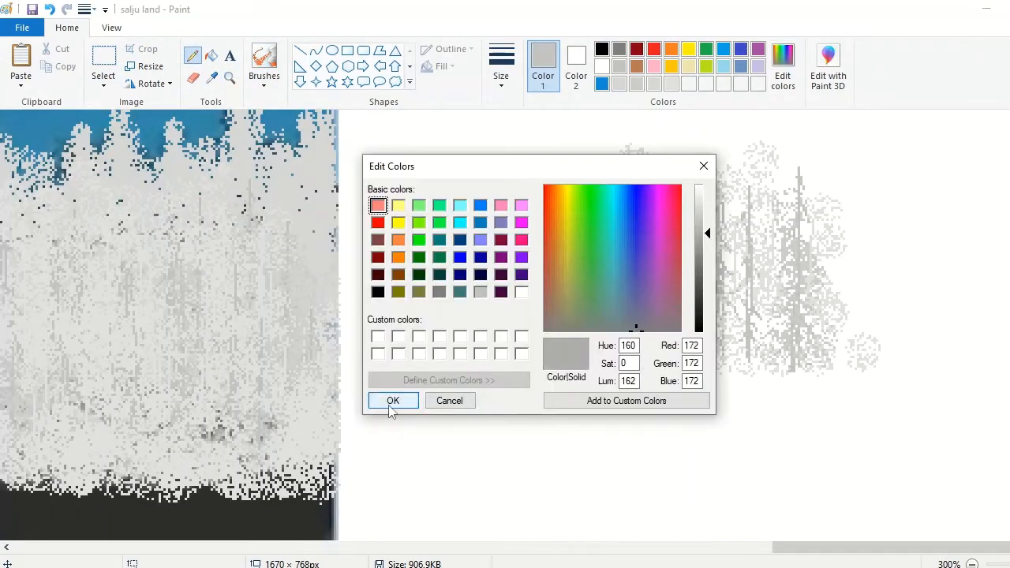
pyautogui.click(388, 401)
pyautogui.moveTo(535, 169); pyautogui.dragTo(537, 371)
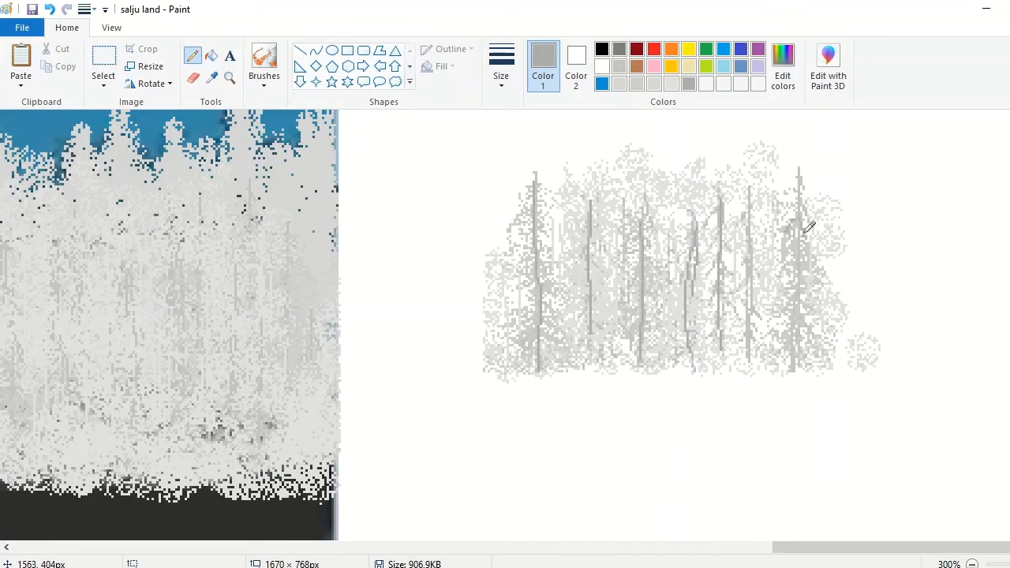
pyautogui.moveTo(799, 360); pyautogui.dragTo(799, 232)
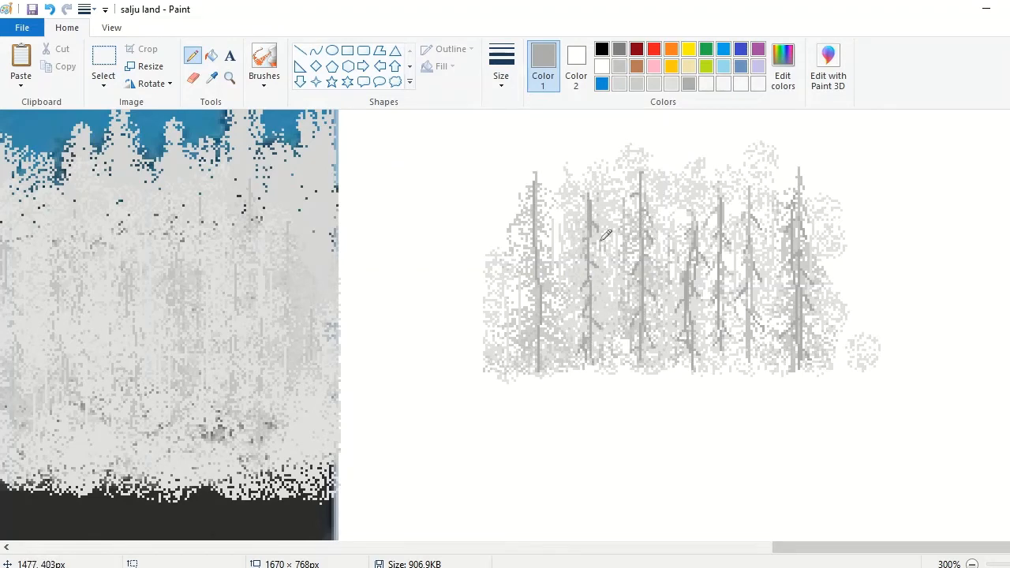
pyautogui.moveTo(541, 189); pyautogui.dragTo(544, 371)
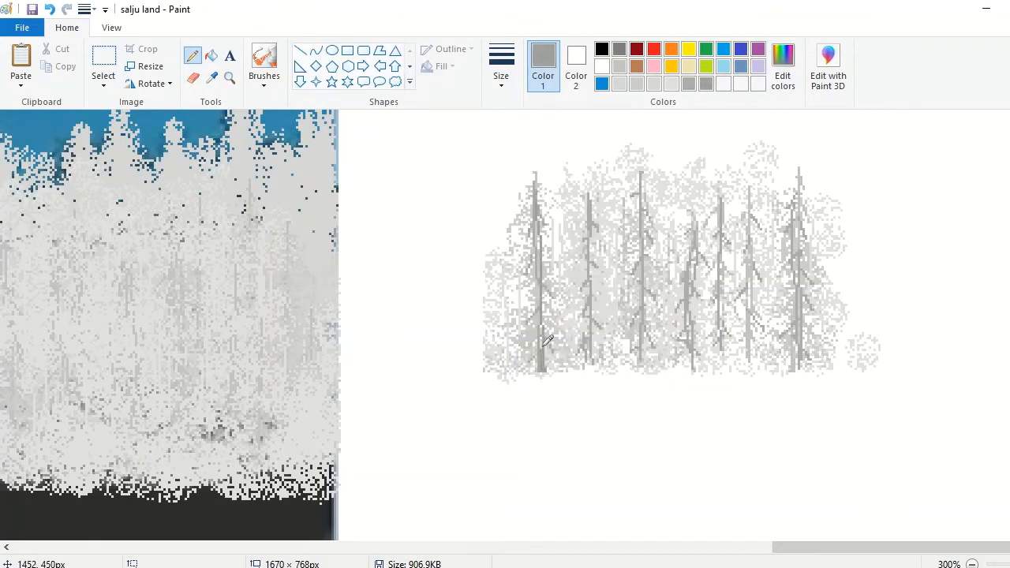
# Step: Spray light grey foliage with the Airbrush around the darkened trunks of the tree clump
pyautogui.click(265, 63)
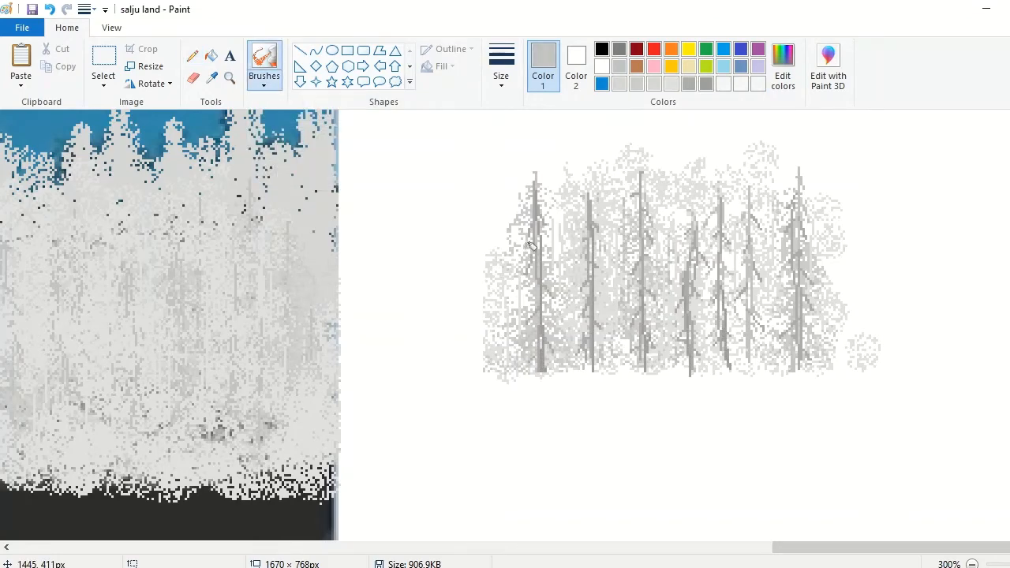
pyautogui.moveTo(505, 316)
pyautogui.mouseDown()
pyautogui.moveTo(545, 228)
pyautogui.moveTo(627, 209)
pyautogui.moveTo(725, 264)
pyautogui.moveTo(721, 341)
pyautogui.mouseUp()
pyautogui.moveTo(781, 250)
pyautogui.mouseDown()
pyautogui.moveTo(777, 327)
pyautogui.moveTo(826, 336)
pyautogui.mouseUp()
# Step: Select the finished darker tree clump and copy it
pyautogui.scroll(1, 718, 248)
pyautogui.click(104, 63)
pyautogui.moveTo(446, 189); pyautogui.dragTo(906, 472)
pyautogui.click(60, 67)
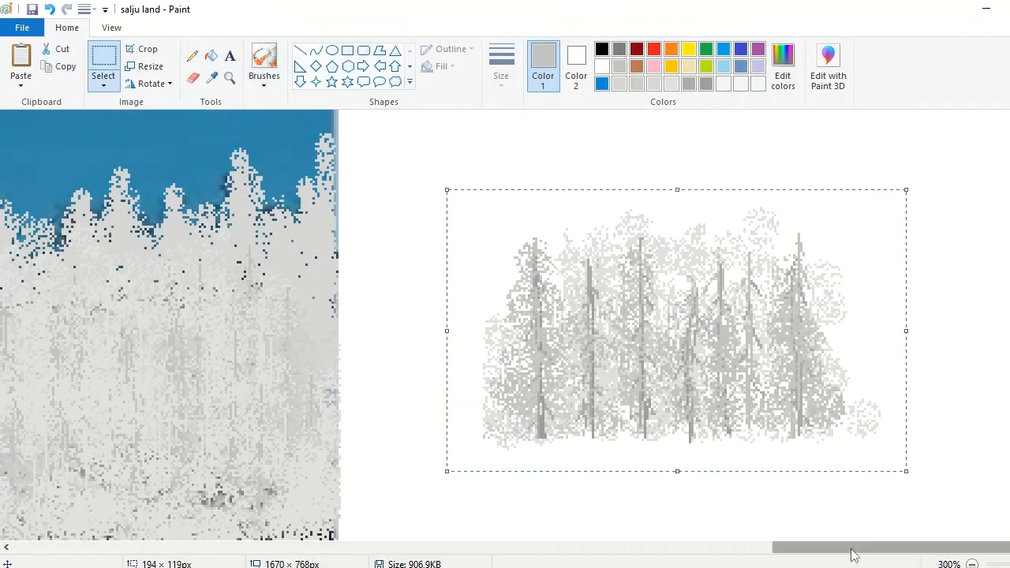
pyautogui.moveTo(852, 549); pyautogui.dragTo(759, 551)
pyautogui.click(973, 564)
pyautogui.click(972, 564)
pyautogui.moveTo(852, 199); pyautogui.dragTo(1009, 317)
pyautogui.moveTo(527, 548); pyautogui.dragTo(316, 548)
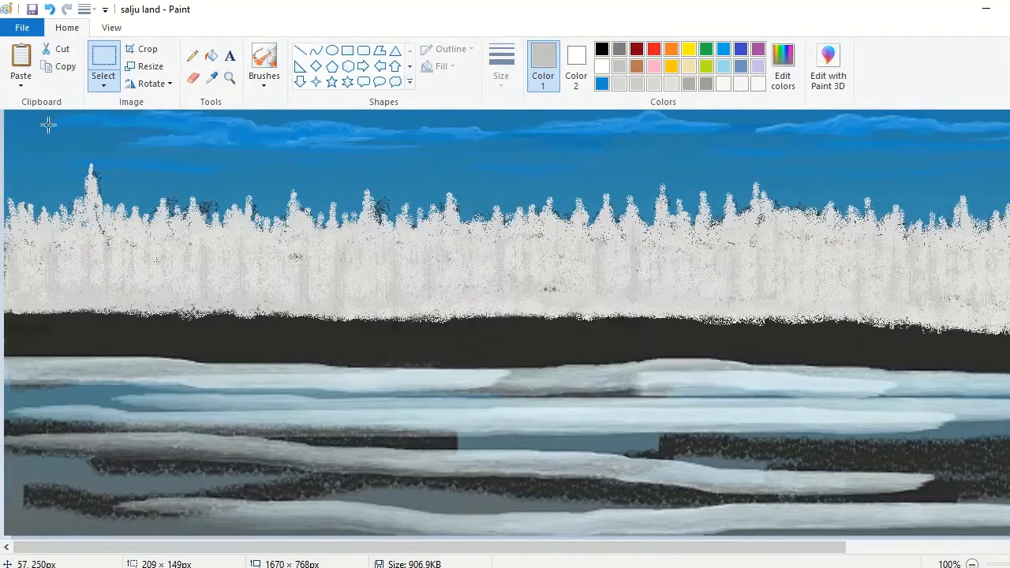
# Step: Paste two copies of the darker tree clump over the forest's far left end, just above the dark bank
pyautogui.click(21, 57)
pyautogui.moveTo(98, 178); pyautogui.dragTo(81, 285)
pyautogui.click(230, 78)
pyautogui.click(199, 224)
pyautogui.click(21, 57)
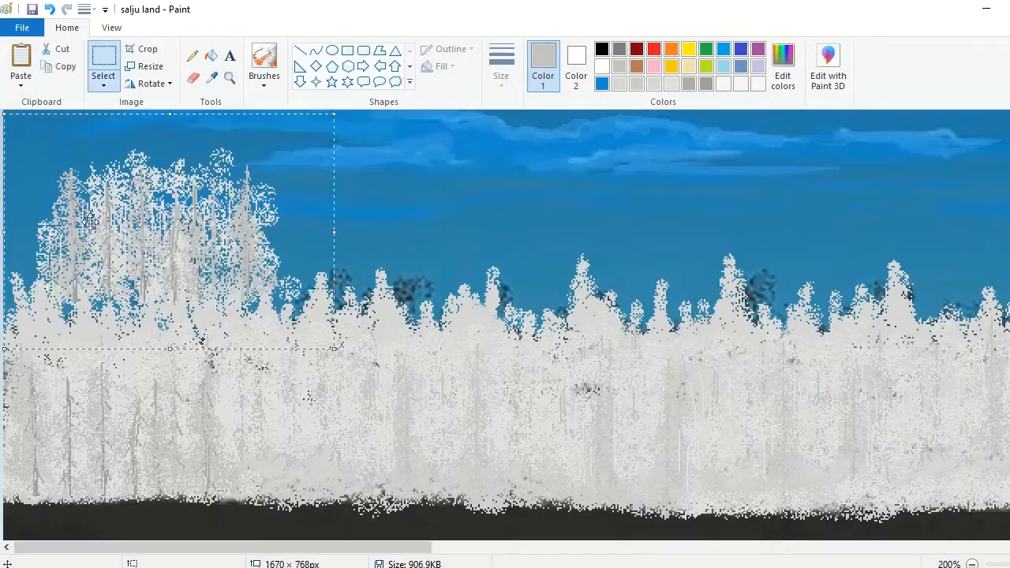
pyautogui.moveTo(113, 231); pyautogui.dragTo(277, 449)
# Step: Paste further copies of the darker tree clump over the forest's left part, filling it from end to end
pyautogui.click(21, 57)
pyautogui.moveTo(145, 227); pyautogui.dragTo(701, 466)
pyautogui.click(20, 57)
pyautogui.click(20, 57)
pyautogui.moveTo(164, 202); pyautogui.dragTo(176, 423)
pyautogui.click(20, 57)
pyautogui.moveTo(152, 236); pyautogui.dragTo(849, 462)
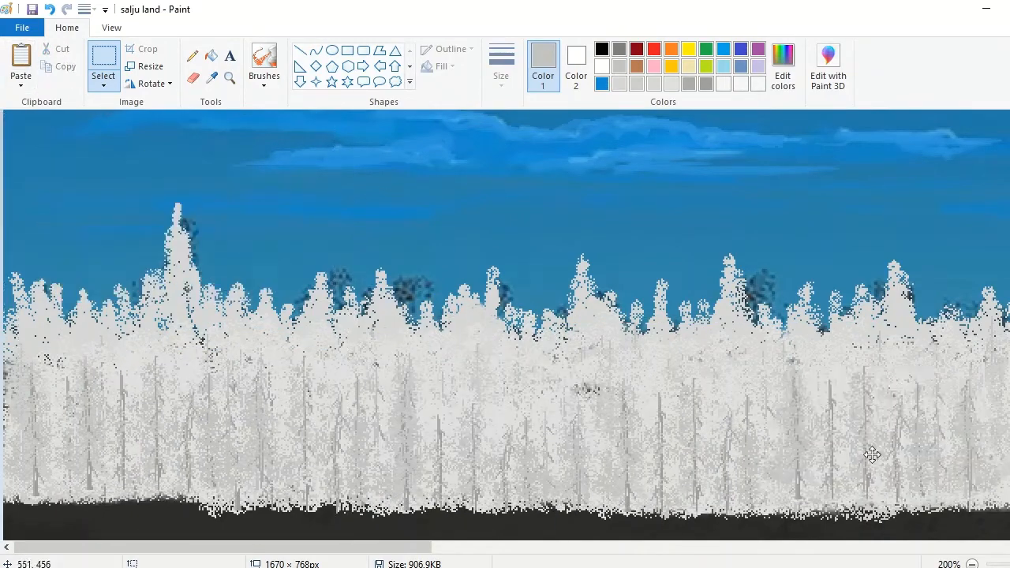
# Step: Paste two copies of the darker tree clump next to each other over the middle of the forest
pyautogui.moveTo(276, 548); pyautogui.dragTo(575, 548)
pyautogui.click(21, 57)
pyautogui.moveTo(145, 245); pyautogui.dragTo(293, 469)
pyautogui.click(20, 57)
pyautogui.moveTo(158, 210); pyautogui.dragTo(479, 430)
# Step: Paste another darker clump beside them, stretch it taller, and paste an equally tall copy farther right
pyautogui.hotkey('ctrl', 'v')
pyautogui.moveTo(120, 254); pyautogui.dragTo(608, 414)
pyautogui.moveTo(653, 504); pyautogui.dragTo(654, 556)
pyautogui.moveTo(654, 270); pyautogui.dragTo(655, 262)
pyautogui.click(21, 60)
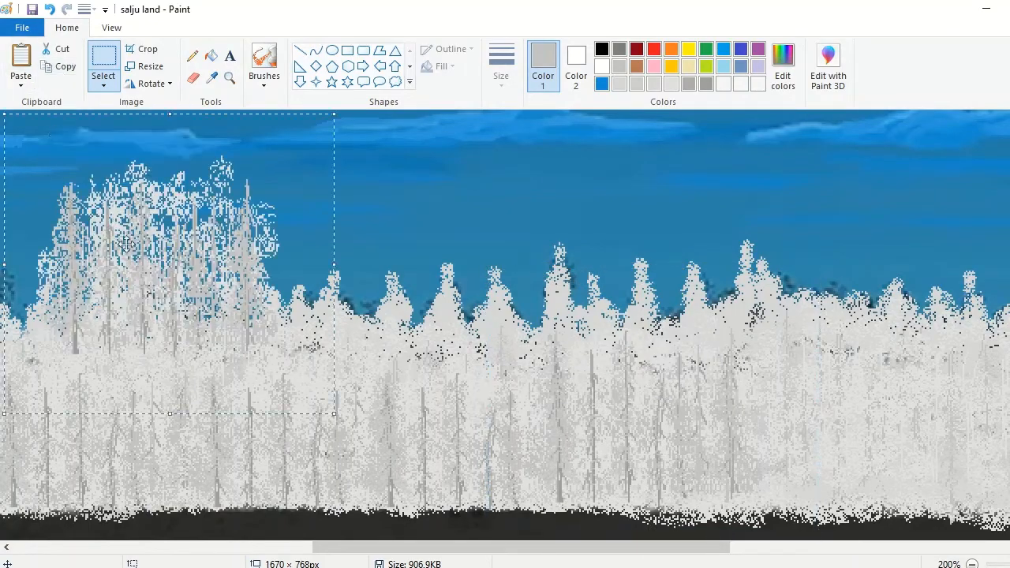
pyautogui.moveTo(63, 360); pyautogui.dragTo(750, 478)
# Step: Paste one more tall tree clump, move it to the landscape's right edge and stretch it upward
pyautogui.click(21, 59)
pyautogui.moveTo(641, 548); pyautogui.dragTo(379, 535)
pyautogui.moveTo(253, 277); pyautogui.dragTo(901, 433)
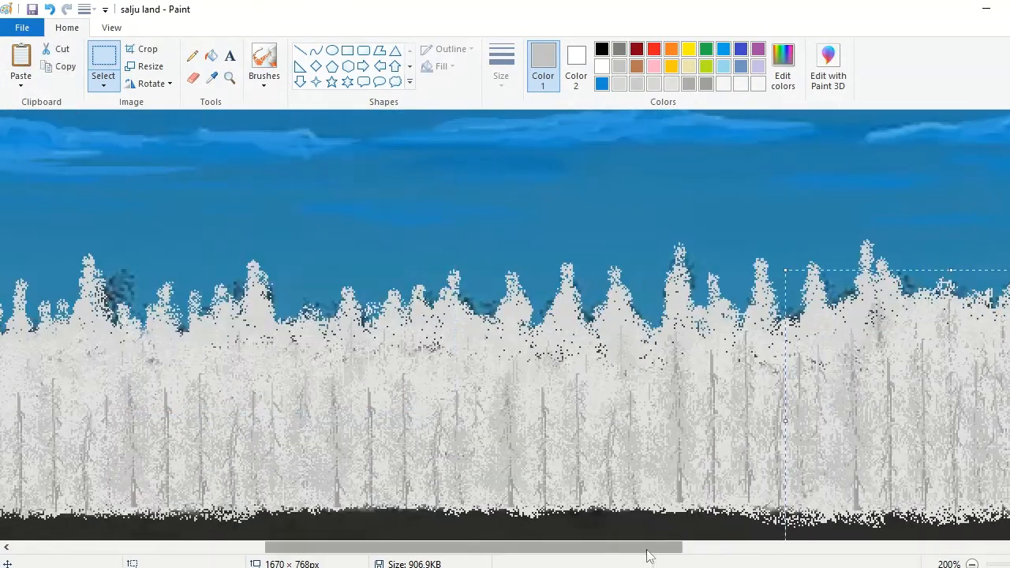
pyautogui.moveTo(649, 549); pyautogui.dragTo(828, 547)
pyautogui.moveTo(466, 416); pyautogui.dragTo(843, 405)
pyautogui.moveTo(757, 548); pyautogui.dragTo(838, 548)
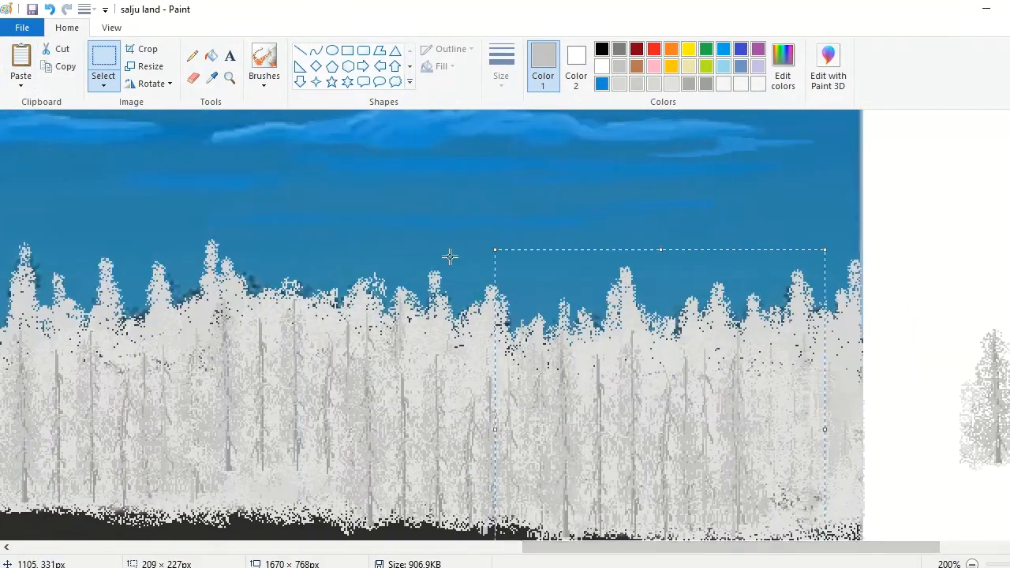
pyautogui.moveTo(660, 248); pyautogui.dragTo(660, 224)
pyautogui.moveTo(668, 448); pyautogui.dragTo(782, 459)
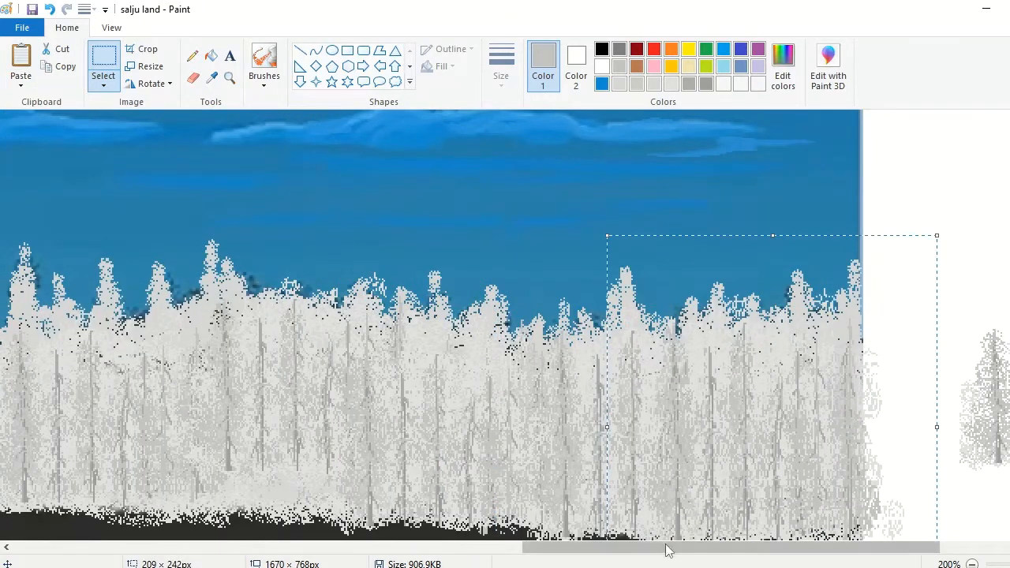
# Step: Narrow the canvas to 1366 × 768 px, cutting off the blank area with the spare tree clump
pyautogui.click(972, 565)
pyautogui.click(953, 517)
pyautogui.moveTo(1009, 235); pyautogui.dragTo(819, 295)
pyautogui.click(264, 60)
pyautogui.click(230, 78)
pyautogui.click(866, 288)
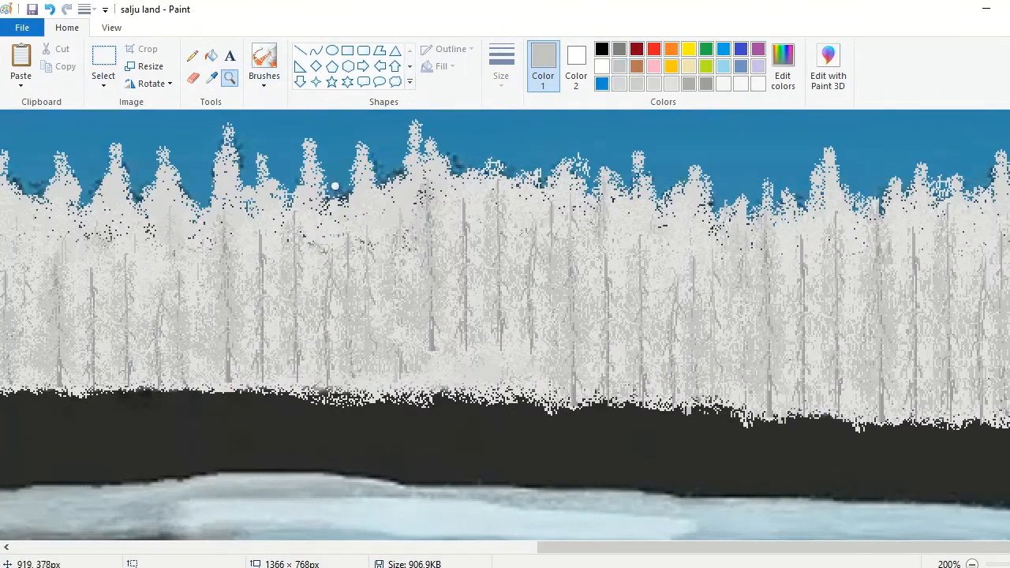
# Step: Spray light gray along the uneven base of the frosted forest with the Airbrush, across the full width of the landscape
pyautogui.click(264, 60)
pyautogui.moveTo(451, 366)
pyautogui.mouseDown()
pyautogui.moveTo(600, 387)
pyautogui.moveTo(985, 403)
pyautogui.mouseUp()
pyautogui.moveTo(777, 547); pyautogui.dragTo(797, 547)
pyautogui.moveTo(163, 380)
pyautogui.mouseDown()
pyautogui.moveTo(224, 359)
pyautogui.moveTo(314, 361)
pyautogui.mouseUp()
pyautogui.moveTo(631, 546); pyautogui.dragTo(292, 547)
pyautogui.moveTo(77, 383); pyautogui.dragTo(727, 386)
# Step: Spray a lighter gray over the foot of the forest in the landscape's middle part and save the painting
pyautogui.click(618, 84)
pyautogui.moveTo(12, 369)
pyautogui.mouseDown()
pyautogui.moveTo(189, 376)
pyautogui.moveTo(834, 377)
pyautogui.moveTo(713, 383)
pyautogui.mouseUp()
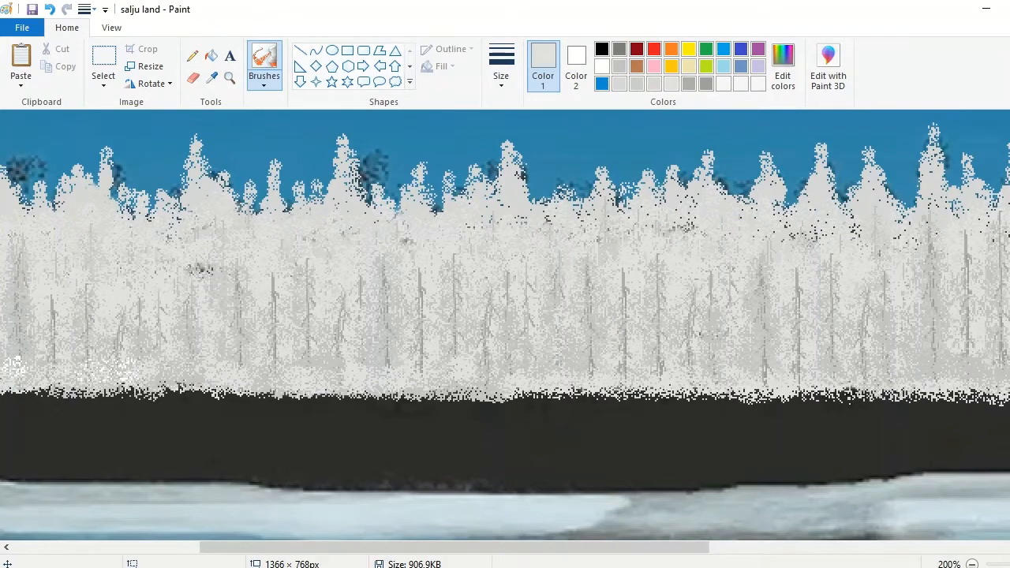
pyautogui.hscroll(10, 789, 379)
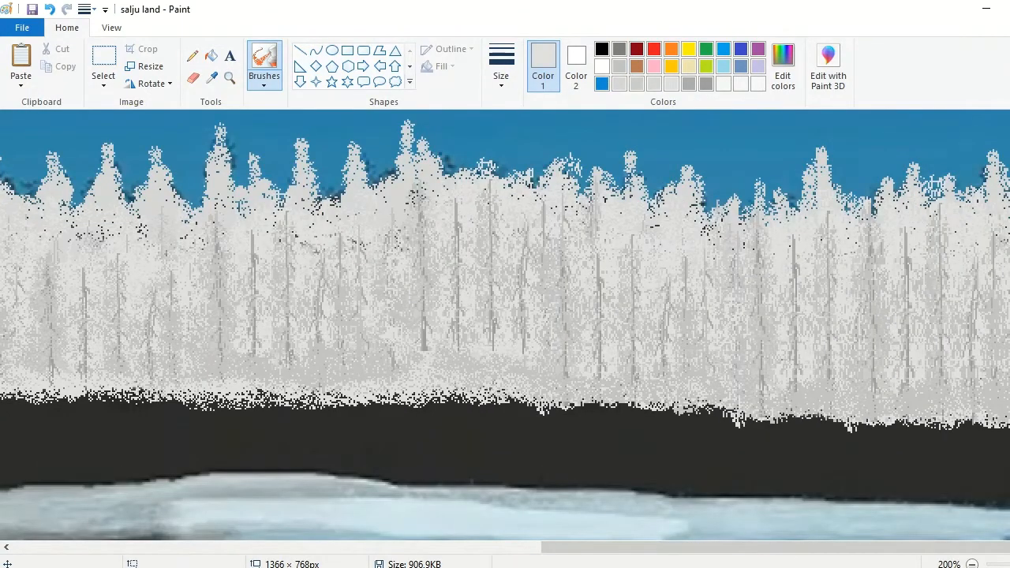
pyautogui.click(31, 10)
# Step: Using the second-thickest Oil brush and pale blue sampled from the ice, paint snow strokes directly below the left part of the forest
pyautogui.click(972, 564)
pyautogui.click(213, 78)
pyautogui.click(332, 381)
pyautogui.click(265, 82)
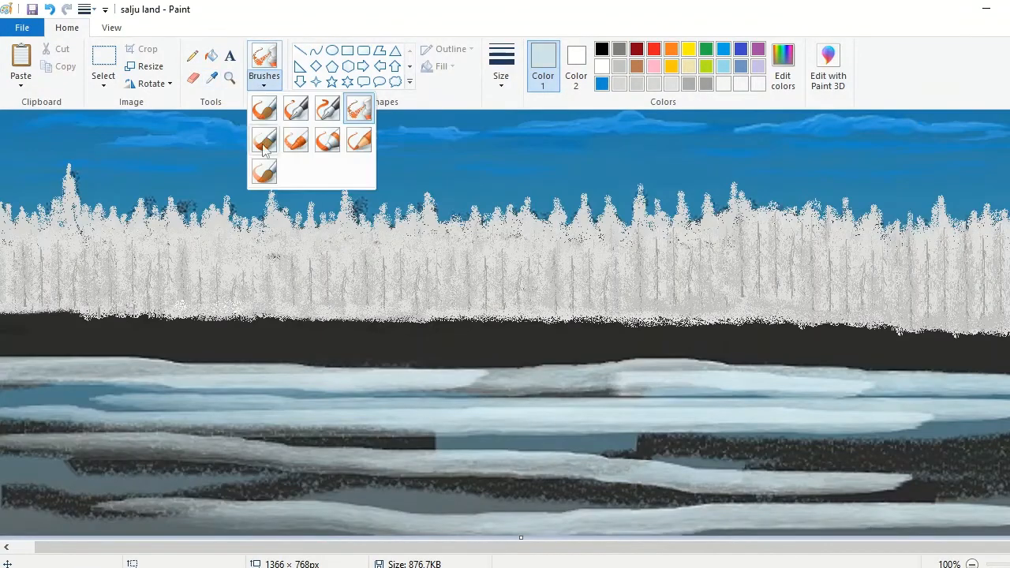
pyautogui.click(263, 140)
pyautogui.click(501, 77)
pyautogui.click(536, 175)
pyautogui.moveTo(340, 328); pyautogui.dragTo(4, 326)
pyautogui.moveTo(442, 325); pyautogui.dragTo(3, 323)
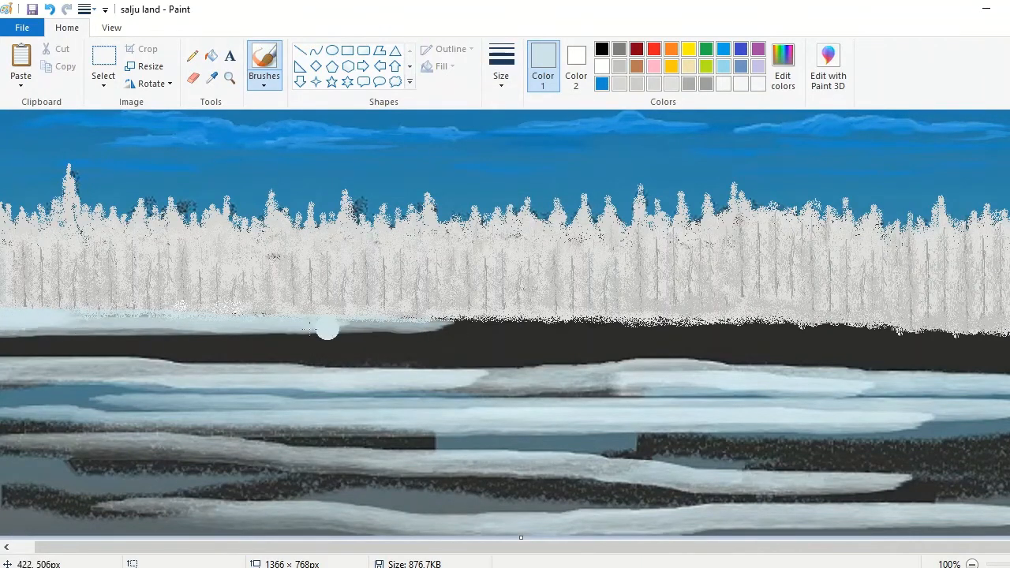
# Step: Cover the dark band below the left and middle forest with long pale blue strokes down to the existing ice
pyautogui.moveTo(327, 329); pyautogui.dragTo(3, 333)
pyautogui.moveTo(546, 333); pyautogui.dragTo(4, 349)
pyautogui.moveTo(496, 348); pyautogui.dragTo(2, 367)
pyautogui.moveTo(772, 348); pyautogui.dragTo(3, 359)
pyautogui.moveTo(835, 339); pyautogui.dragTo(38, 374)
pyautogui.moveTo(777, 337); pyautogui.dragTo(302, 348)
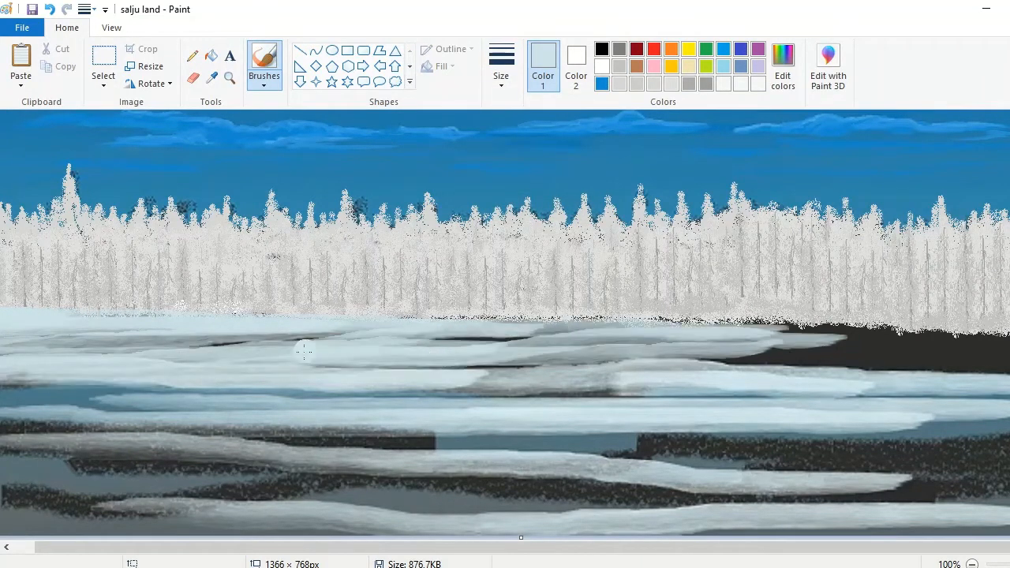
# Step: Extend the pale blue snow strokes under the right part of the forest, covering the remaining dark band
pyautogui.moveTo(961, 330); pyautogui.dragTo(448, 331)
pyautogui.moveTo(818, 322); pyautogui.dragTo(344, 327)
pyautogui.moveTo(1009, 346); pyautogui.dragTo(687, 347)
pyautogui.moveTo(1009, 337); pyautogui.dragTo(734, 344)
pyautogui.moveTo(1009, 360); pyautogui.dragTo(664, 359)
pyautogui.moveTo(1009, 367); pyautogui.dragTo(679, 360)
pyautogui.moveTo(979, 345); pyautogui.dragTo(742, 346)
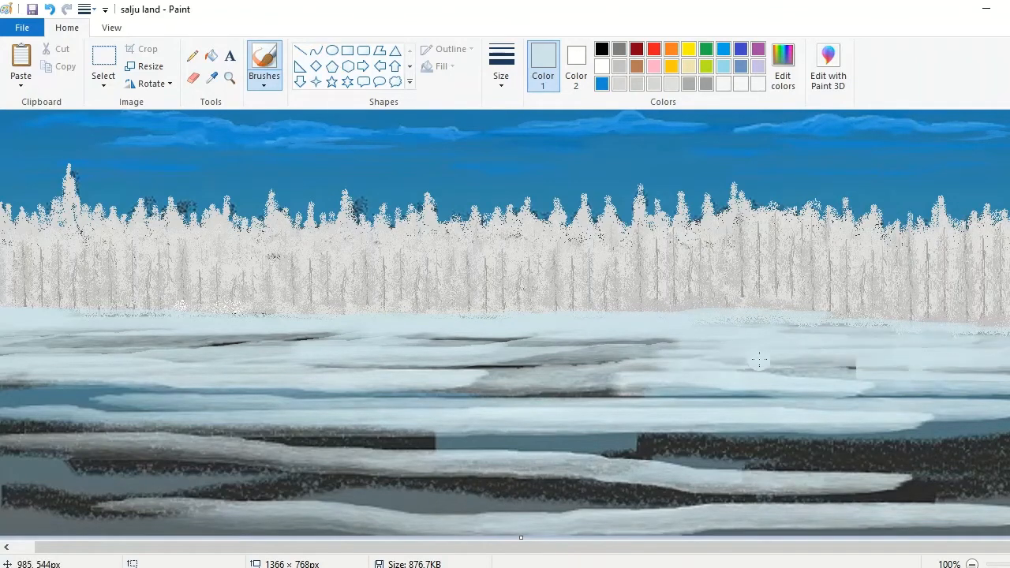
# Step: Brush pale blue over the gray and dark gaps in the middle and right parts of the ice
pyautogui.moveTo(693, 373); pyautogui.dragTo(292, 364)
pyautogui.moveTo(704, 354); pyautogui.dragTo(387, 356)
pyautogui.moveTo(727, 387); pyautogui.dragTo(362, 385)
pyautogui.moveTo(978, 399); pyautogui.dragTo(610, 400)
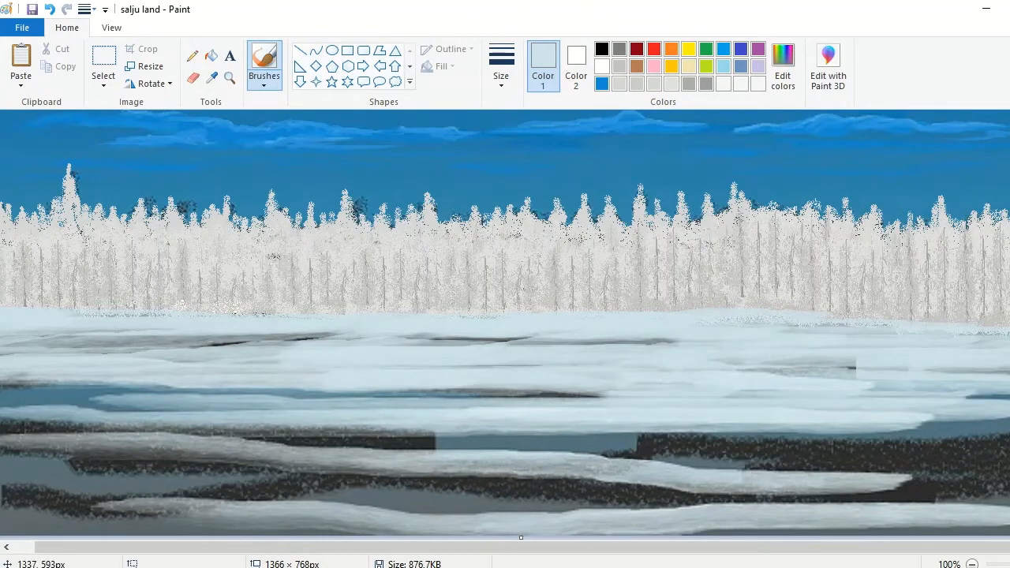
pyautogui.moveTo(1009, 387); pyautogui.dragTo(794, 387)
pyautogui.moveTo(1009, 424); pyautogui.dragTo(757, 425)
pyautogui.moveTo(1009, 397); pyautogui.dragTo(973, 397)
pyautogui.moveTo(1009, 418)
pyautogui.mouseDown()
pyautogui.moveTo(931, 420)
pyautogui.moveTo(971, 423)
pyautogui.mouseUp()
pyautogui.moveTo(1009, 370); pyautogui.dragTo(953, 371)
# Step: Paint long pale blue strokes over the blue channels and upper dark strip at the landscape's left side
pyautogui.moveTo(947, 547); pyautogui.dragTo(915, 547)
pyautogui.moveTo(4, 414)
pyautogui.mouseDown()
pyautogui.moveTo(400, 406)
pyautogui.moveTo(428, 397)
pyautogui.mouseUp()
pyautogui.moveTo(4, 401); pyautogui.dragTo(600, 397)
pyautogui.moveTo(6, 430)
pyautogui.mouseDown()
pyautogui.moveTo(455, 455)
pyautogui.moveTo(719, 436)
pyautogui.mouseUp()
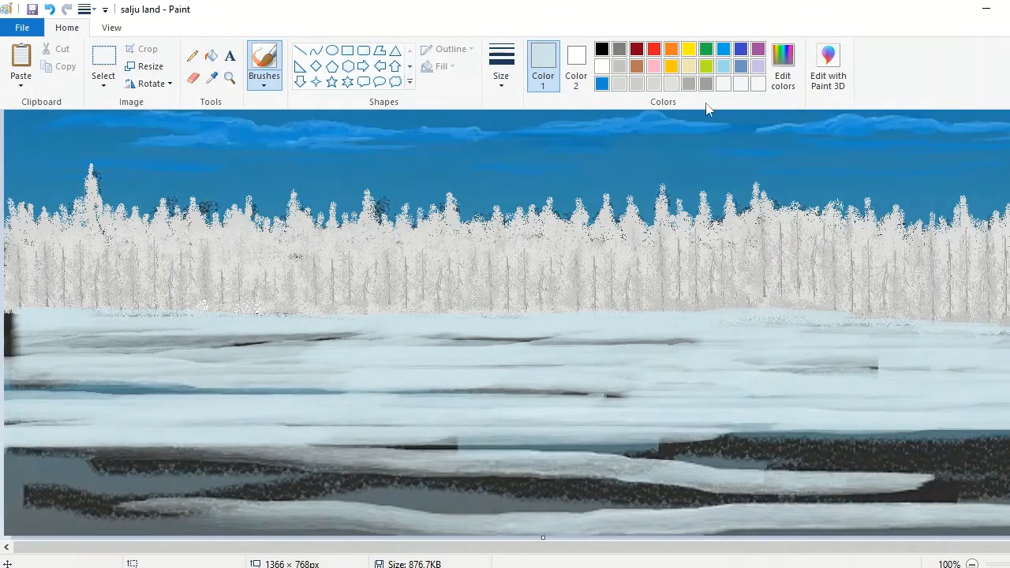
# Step: Mix a near-white blue and paint short horizontal highlights across the left and middle parts of the snow field
pyautogui.click(701, 189)
pyautogui.click(395, 398)
pyautogui.moveTo(57, 319); pyautogui.dragTo(32, 319)
pyautogui.moveTo(199, 365); pyautogui.dragTo(26, 366)
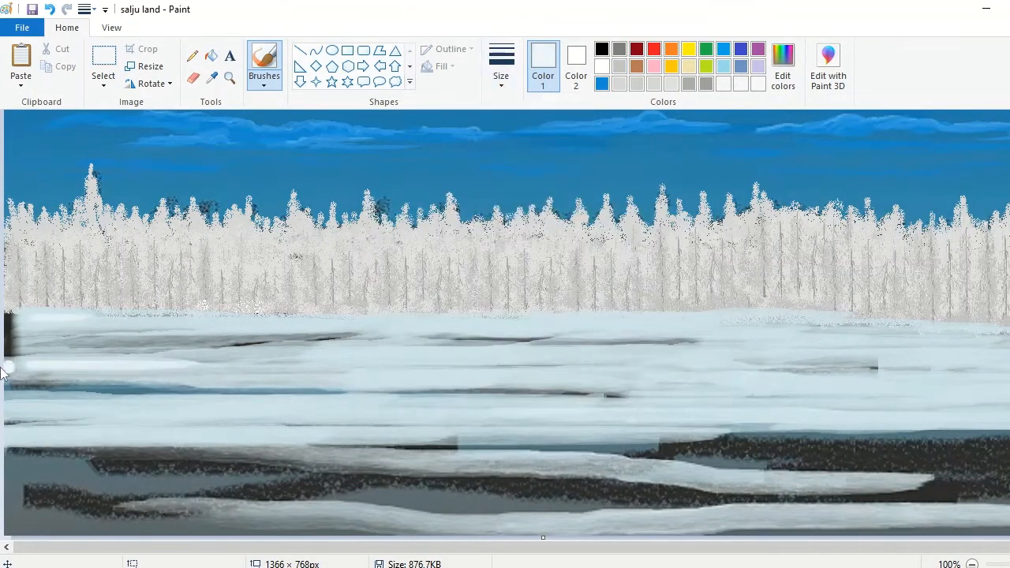
pyautogui.moveTo(240, 357); pyautogui.dragTo(27, 356)
pyautogui.moveTo(382, 353)
pyautogui.mouseDown()
pyautogui.moveTo(270, 354)
pyautogui.moveTo(499, 355)
pyautogui.mouseUp()
pyautogui.moveTo(428, 370); pyautogui.dragTo(238, 370)
pyautogui.moveTo(621, 350); pyautogui.dragTo(516, 352)
pyautogui.moveTo(718, 368); pyautogui.dragTo(477, 373)
pyautogui.moveTo(279, 320); pyautogui.dragTo(160, 323)
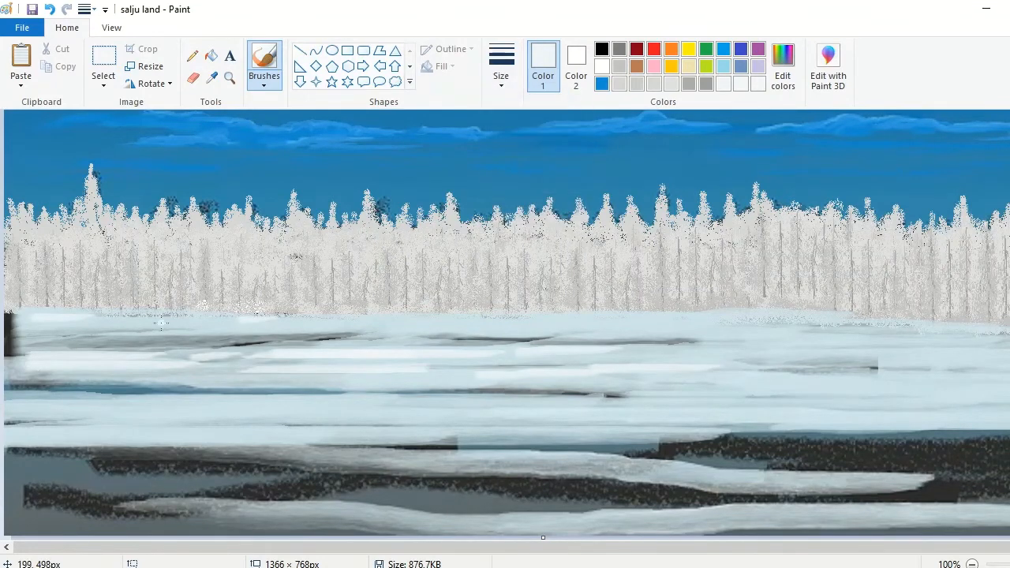
# Step: Add near-white highlight strokes along the snow edge below the forest and on the right part of the snow field
pyautogui.moveTo(503, 320); pyautogui.dragTo(438, 320)
pyautogui.moveTo(572, 314); pyautogui.dragTo(517, 316)
pyautogui.moveTo(400, 334); pyautogui.dragTo(342, 335)
pyautogui.moveTo(877, 350); pyautogui.dragTo(751, 349)
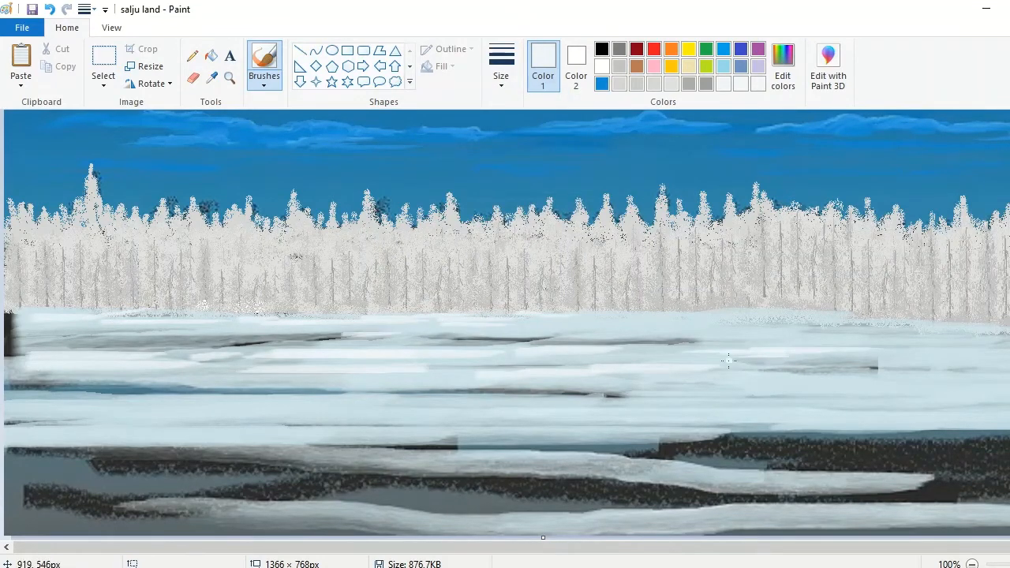
pyautogui.moveTo(833, 332); pyautogui.dragTo(975, 333)
pyautogui.moveTo(1009, 331); pyautogui.dragTo(851, 318)
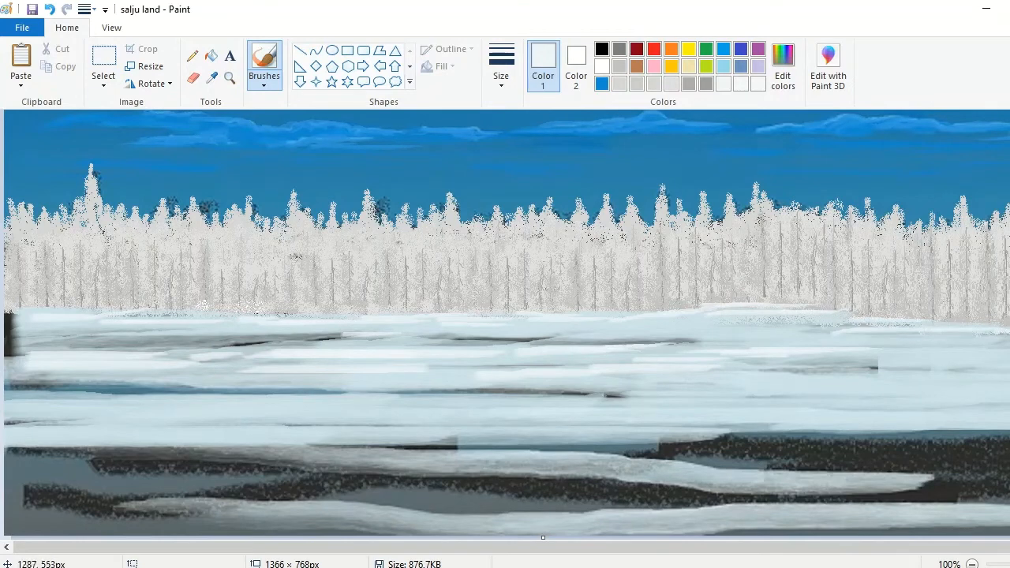
# Step: Paint more near-white highlight streaks across the middle of the snow field, from the left side to the right edge
pyautogui.moveTo(1009, 378); pyautogui.dragTo(922, 376)
pyautogui.moveTo(1009, 403); pyautogui.dragTo(722, 402)
pyautogui.moveTo(48, 393); pyautogui.dragTo(373, 393)
pyautogui.moveTo(186, 363); pyautogui.dragTo(296, 368)
pyautogui.moveTo(358, 357); pyautogui.dragTo(162, 356)
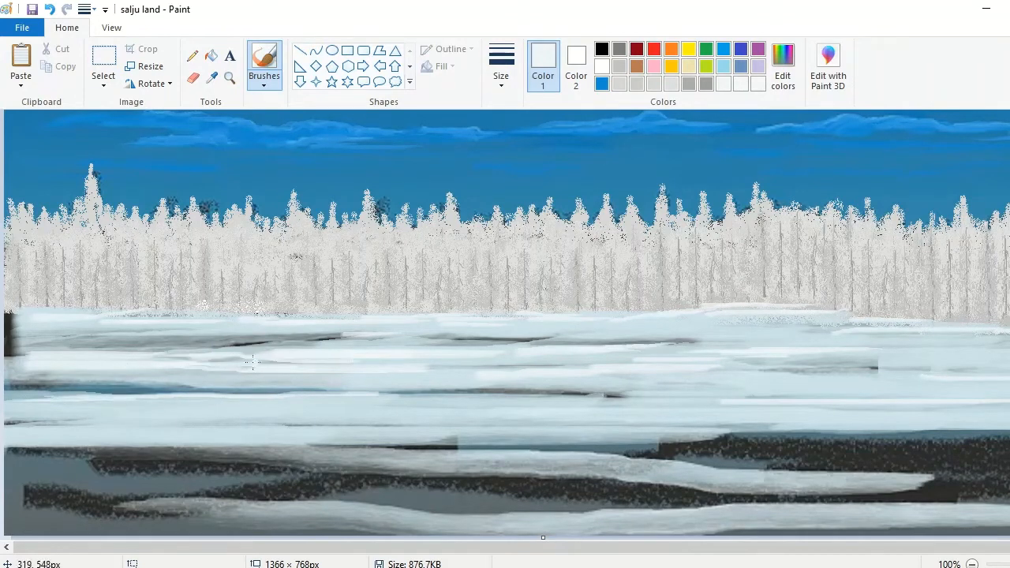
pyautogui.moveTo(254, 363); pyautogui.dragTo(562, 363)
pyautogui.moveTo(491, 374); pyautogui.dragTo(367, 377)
pyautogui.moveTo(866, 366); pyautogui.dragTo(844, 382)
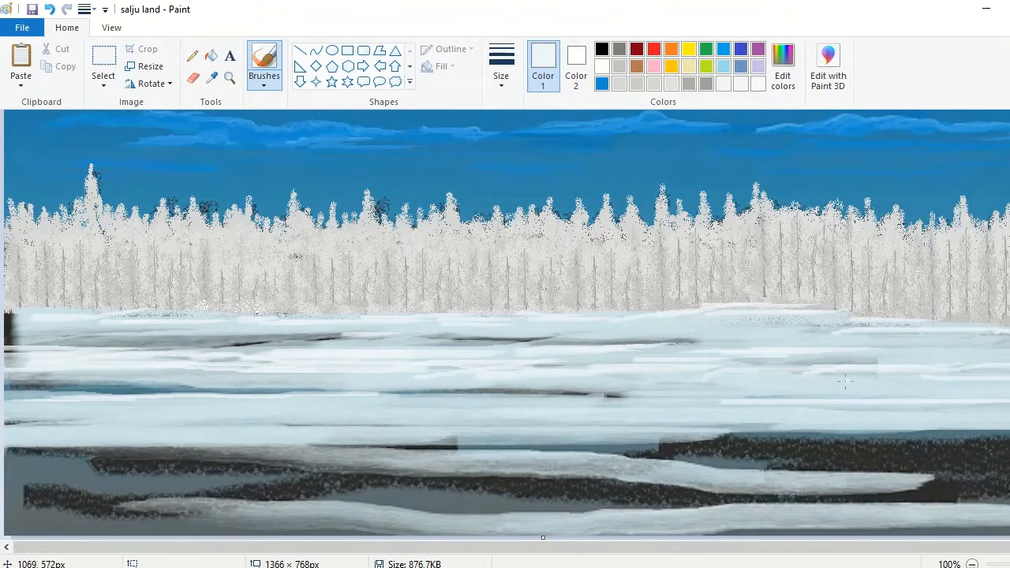
# Step: Sample the foreground's dark gray and paint open water over the lower foreground with the second-thickest brush
pyautogui.click(214, 80)
pyautogui.click(442, 498)
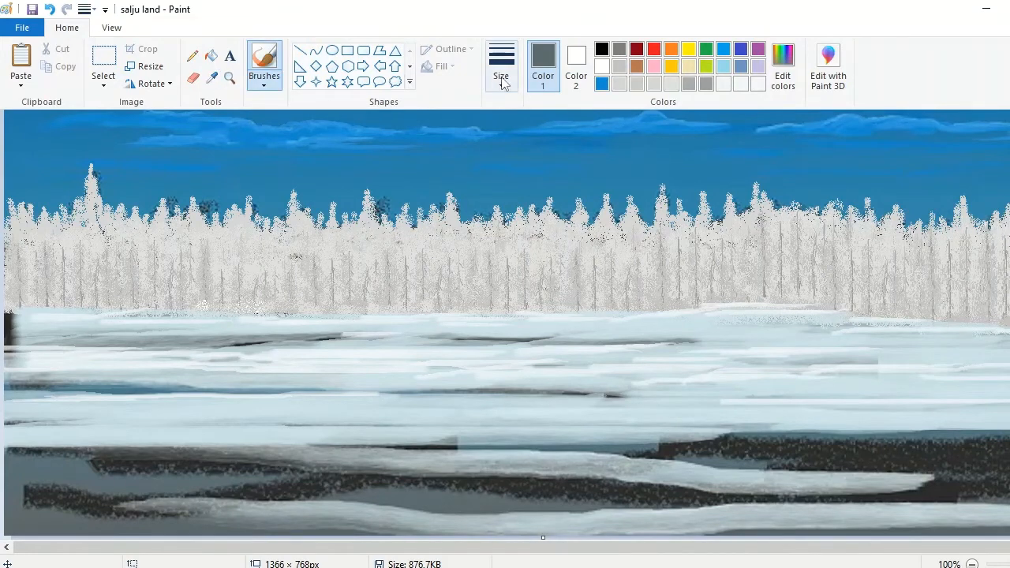
pyautogui.click(504, 83)
pyautogui.click(517, 175)
pyautogui.moveTo(1009, 448); pyautogui.dragTo(197, 521)
pyautogui.moveTo(852, 474)
pyautogui.mouseDown()
pyautogui.moveTo(183, 520)
pyautogui.moveTo(36, 519)
pyautogui.moveTo(816, 477)
pyautogui.moveTo(460, 532)
pyautogui.moveTo(1002, 519)
pyautogui.moveTo(964, 493)
pyautogui.mouseUp()
pyautogui.moveTo(451, 521)
pyautogui.mouseDown()
pyautogui.moveTo(1009, 491)
pyautogui.moveTo(712, 473)
pyautogui.moveTo(1009, 444)
pyautogui.moveTo(403, 490)
pyautogui.moveTo(23, 494)
pyautogui.moveTo(511, 500)
pyautogui.mouseUp()
# Step: Sample the bluish gray at the ice edge and repaint the foreground water with it, covering the dark speckled patches
pyautogui.click(212, 78)
pyautogui.click(600, 445)
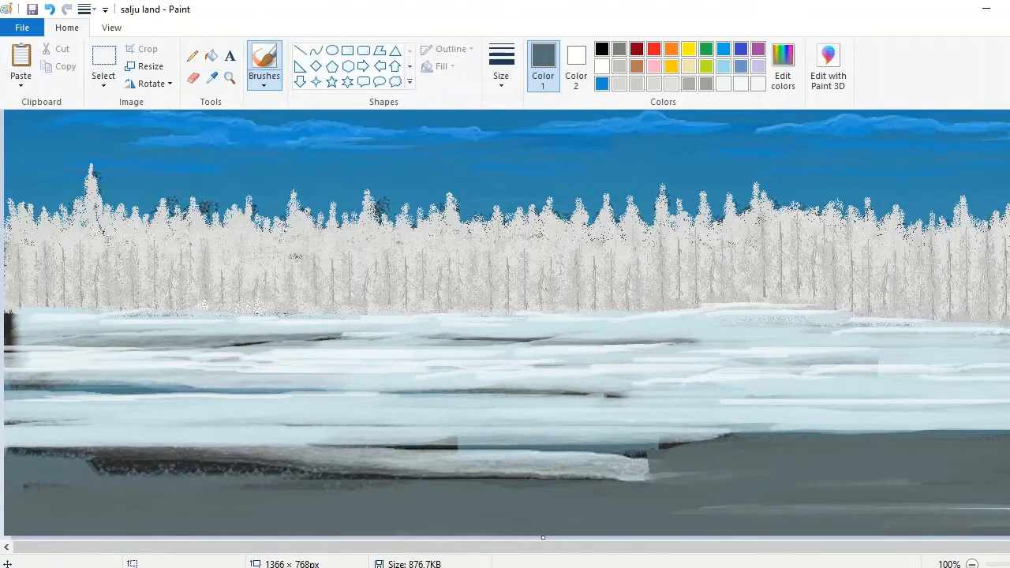
pyautogui.click(501, 67)
pyautogui.click(538, 143)
pyautogui.moveTo(663, 476); pyautogui.dragTo(880, 513)
pyautogui.moveTo(985, 508); pyautogui.dragTo(608, 508)
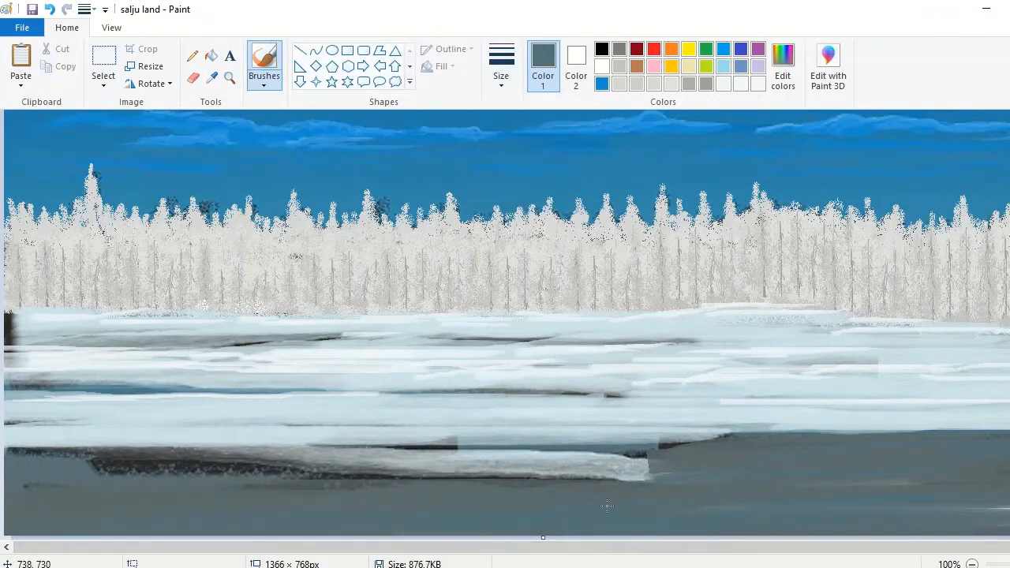
pyautogui.moveTo(41, 497)
pyautogui.mouseDown()
pyautogui.moveTo(1009, 487)
pyautogui.moveTo(804, 451)
pyautogui.moveTo(38, 545)
pyautogui.mouseUp()
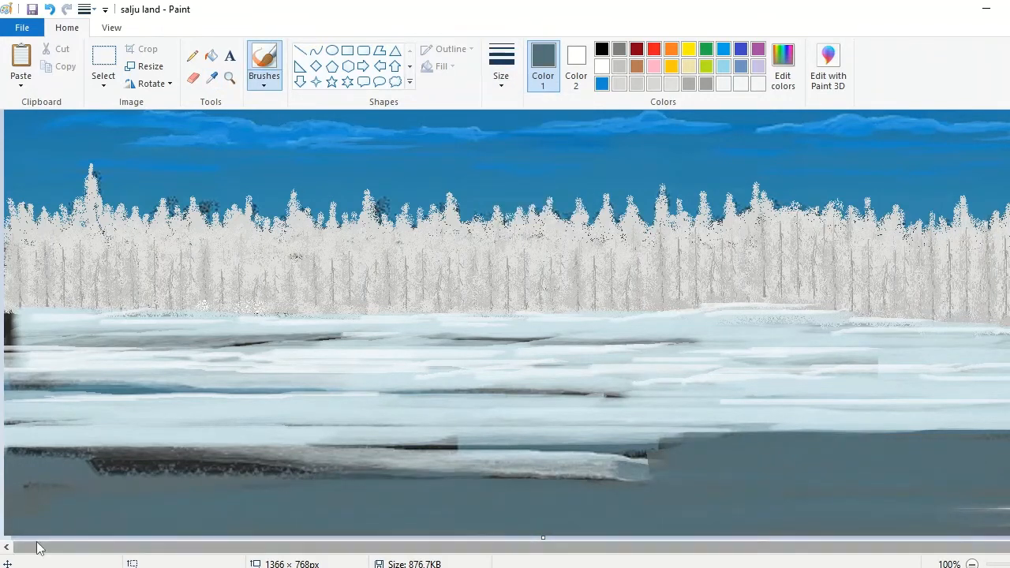
pyautogui.moveTo(84, 474); pyautogui.dragTo(53, 484)
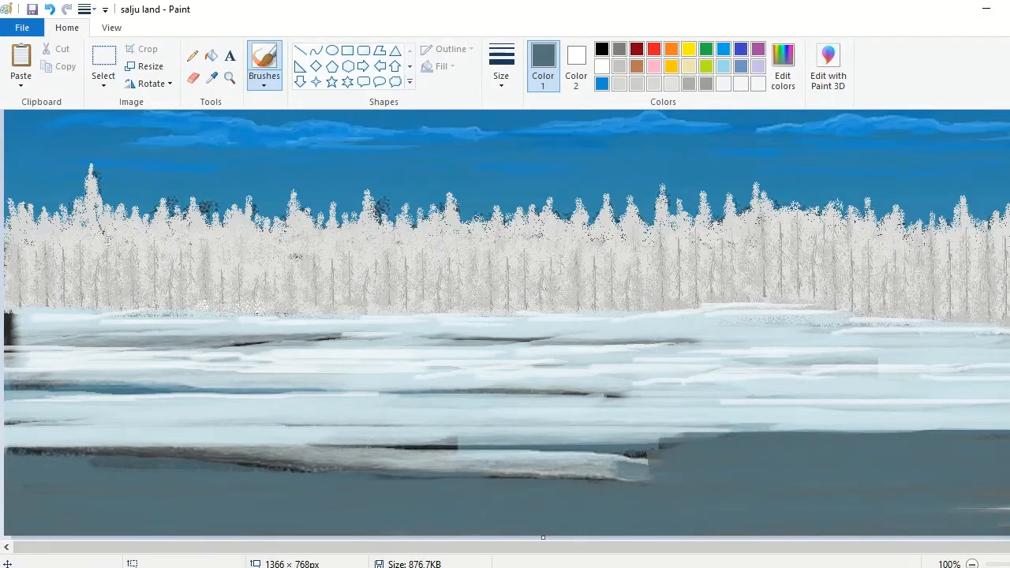
# Step: Sample the pale ice blue and repaint the lower ice sheet, shaping its edge against the water and softening some highlights
pyautogui.click(211, 78)
pyautogui.click(532, 434)
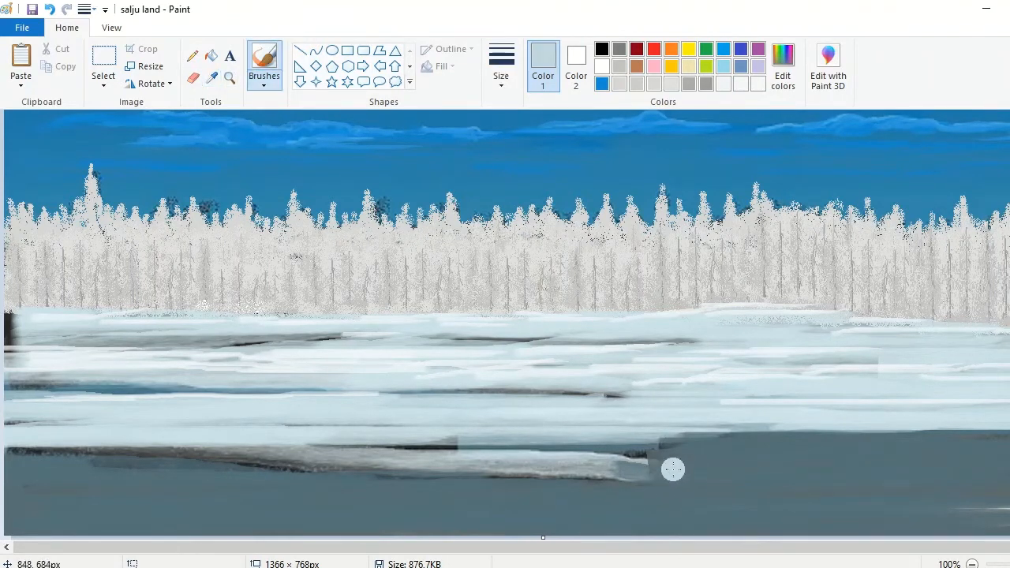
pyautogui.moveTo(663, 467); pyautogui.dragTo(200, 453)
pyautogui.moveTo(613, 447); pyautogui.dragTo(290, 450)
pyautogui.moveTo(963, 441)
pyautogui.mouseDown()
pyautogui.moveTo(985, 435)
pyautogui.moveTo(3, 457)
pyautogui.moveTo(462, 469)
pyautogui.moveTo(260, 458)
pyautogui.moveTo(395, 430)
pyautogui.mouseUp()
pyautogui.moveTo(688, 419); pyautogui.dragTo(965, 370)
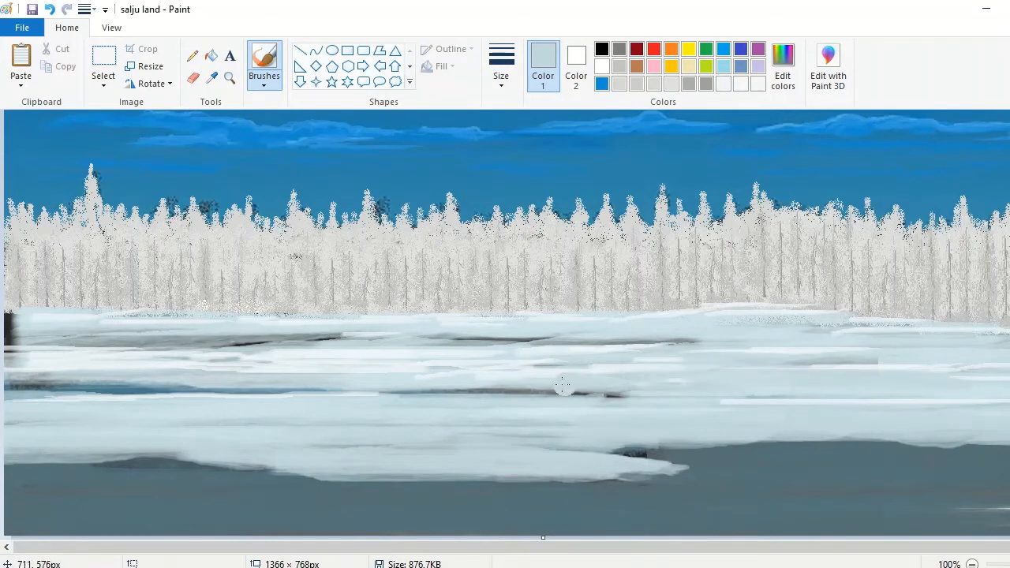
pyautogui.moveTo(562, 384); pyautogui.dragTo(465, 381)
pyautogui.moveTo(183, 366); pyautogui.dragTo(94, 371)
pyautogui.moveTo(268, 470); pyautogui.dragTo(489, 471)
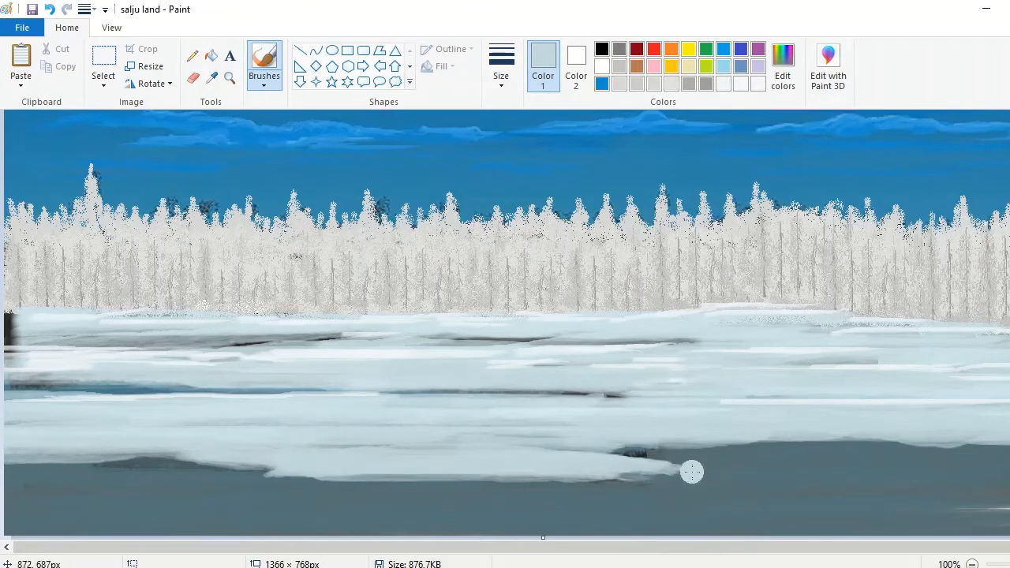
# Step: Mix a lighter, near-white blue and trace a thinner highlight along the whole ice edge bordering the water
pyautogui.click(783, 71)
pyautogui.click(390, 402)
pyautogui.click(501, 67)
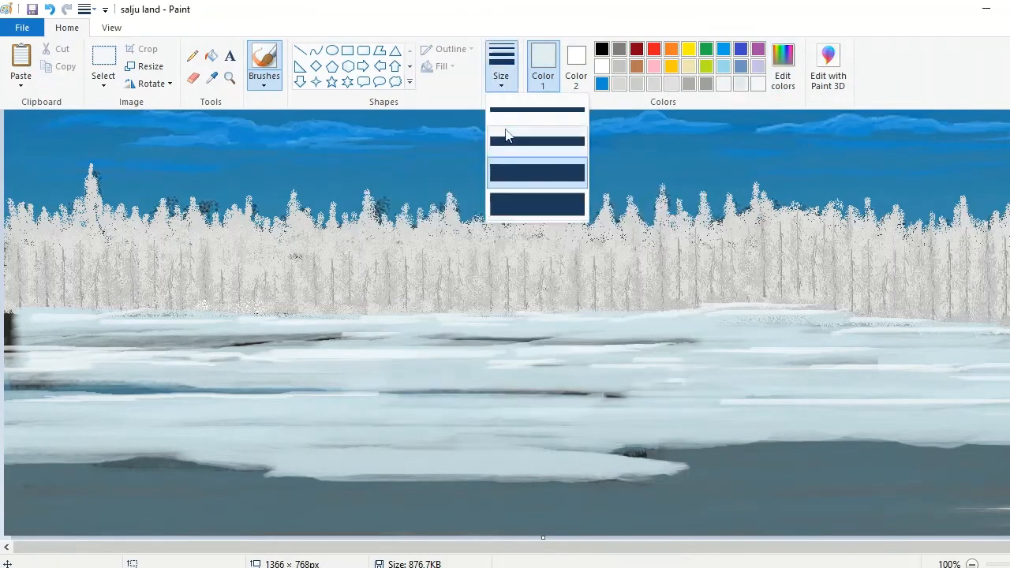
pyautogui.click(505, 131)
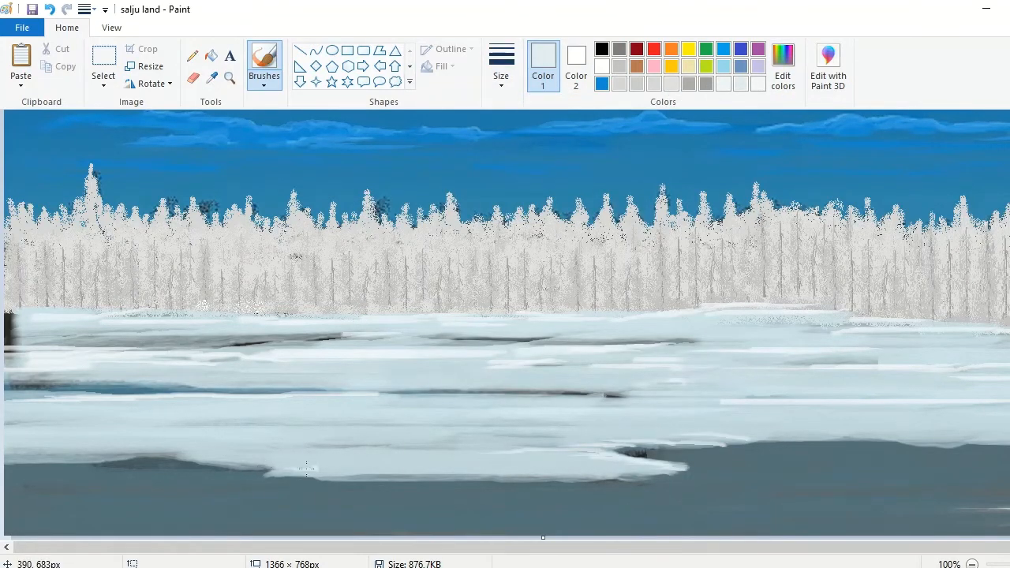
pyautogui.moveTo(321, 475); pyautogui.dragTo(281, 474)
pyautogui.moveTo(625, 475); pyautogui.dragTo(329, 481)
pyautogui.moveTo(964, 439); pyautogui.dragTo(691, 449)
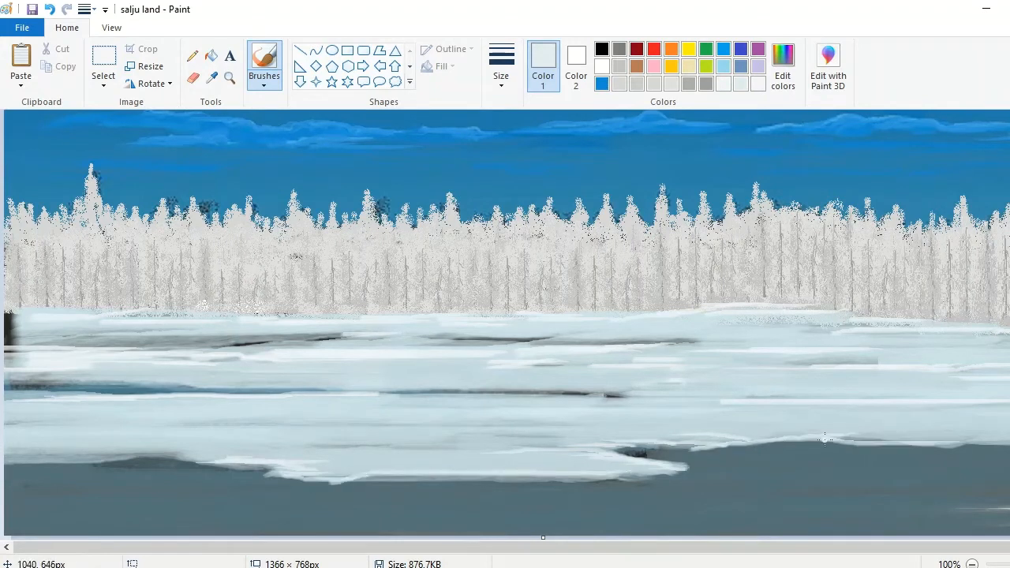
pyautogui.moveTo(934, 434); pyautogui.dragTo(1009, 433)
pyautogui.moveTo(1009, 441); pyautogui.dragTo(854, 440)
pyautogui.moveTo(227, 461); pyautogui.dragTo(1, 463)
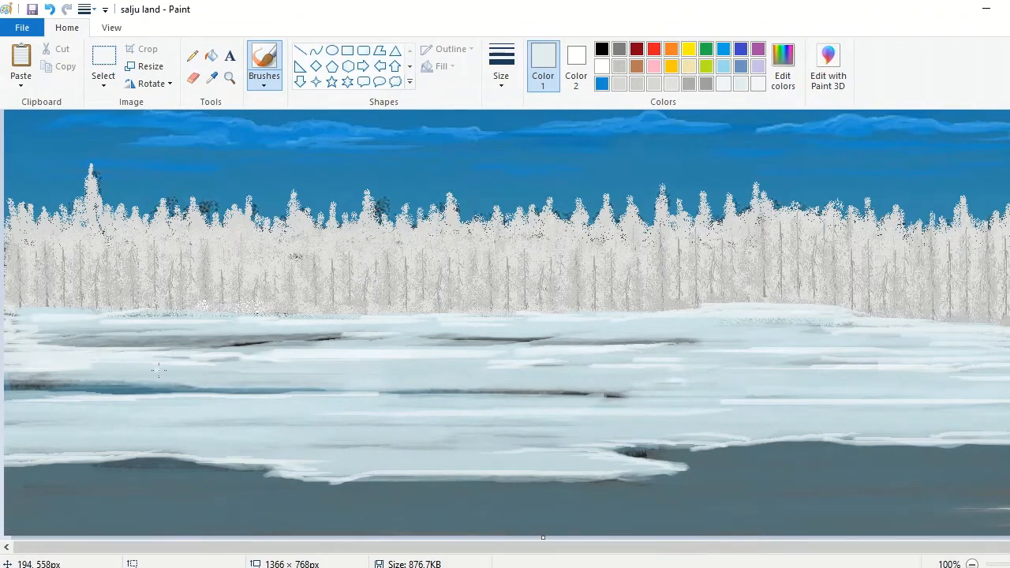
# Step: Brush near-white highlights around the narrow blue channel on the left and middle of the snow field
pyautogui.moveTo(158, 368); pyautogui.dragTo(333, 375)
pyautogui.moveTo(429, 374)
pyautogui.mouseDown()
pyautogui.moveTo(371, 371)
pyautogui.moveTo(295, 390)
pyautogui.mouseUp()
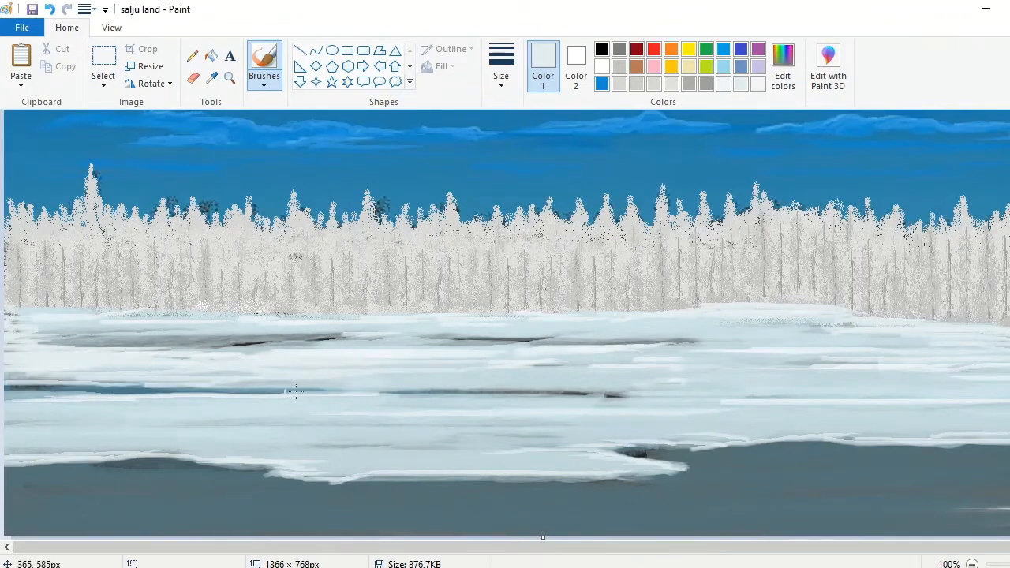
pyautogui.moveTo(588, 389); pyautogui.dragTo(369, 387)
# Step: Sample the dark tone at the ice notch and trace a shadow line under the ice edge across the landscape
pyautogui.click(212, 78)
pyautogui.click(636, 453)
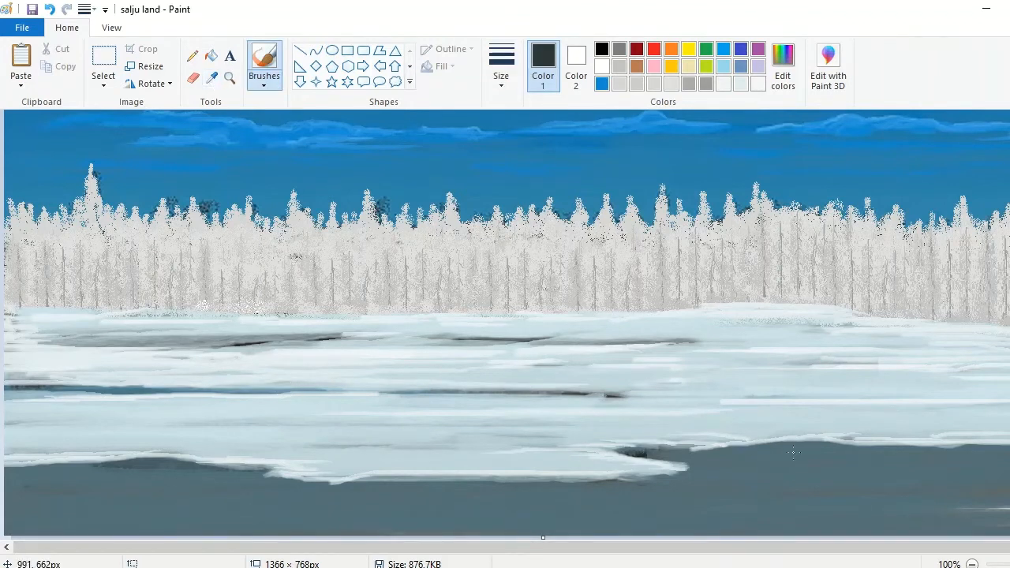
pyautogui.moveTo(638, 452); pyautogui.dragTo(1009, 437)
pyautogui.moveTo(970, 548); pyautogui.dragTo(994, 547)
pyautogui.moveTo(645, 450); pyautogui.dragTo(977, 440)
pyautogui.moveTo(977, 547); pyautogui.dragTo(954, 547)
pyautogui.moveTo(172, 466); pyautogui.dragTo(6, 464)
pyautogui.moveTo(261, 472); pyautogui.dragTo(5, 463)
pyautogui.moveTo(273, 474); pyautogui.dragTo(227, 472)
pyautogui.moveTo(677, 478); pyautogui.dragTo(303, 481)
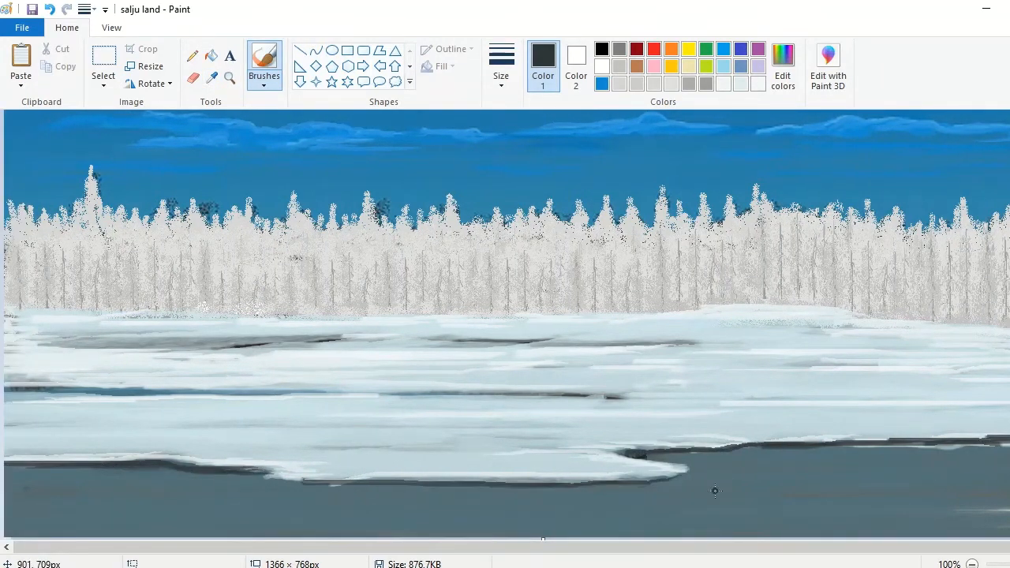
# Step: Thicken the dark shadow below the protruding ice shelf and along the ice edge to its right
pyautogui.moveTo(642, 490)
pyautogui.mouseDown()
pyautogui.moveTo(368, 502)
pyautogui.moveTo(295, 492)
pyautogui.moveTo(515, 490)
pyautogui.mouseUp()
pyautogui.moveTo(1009, 439)
pyautogui.mouseDown()
pyautogui.moveTo(704, 453)
pyautogui.moveTo(1008, 448)
pyautogui.moveTo(836, 451)
pyautogui.mouseUp()
pyautogui.moveTo(677, 478)
pyautogui.mouseDown()
pyautogui.moveTo(270, 506)
pyautogui.moveTo(601, 501)
pyautogui.mouseUp()
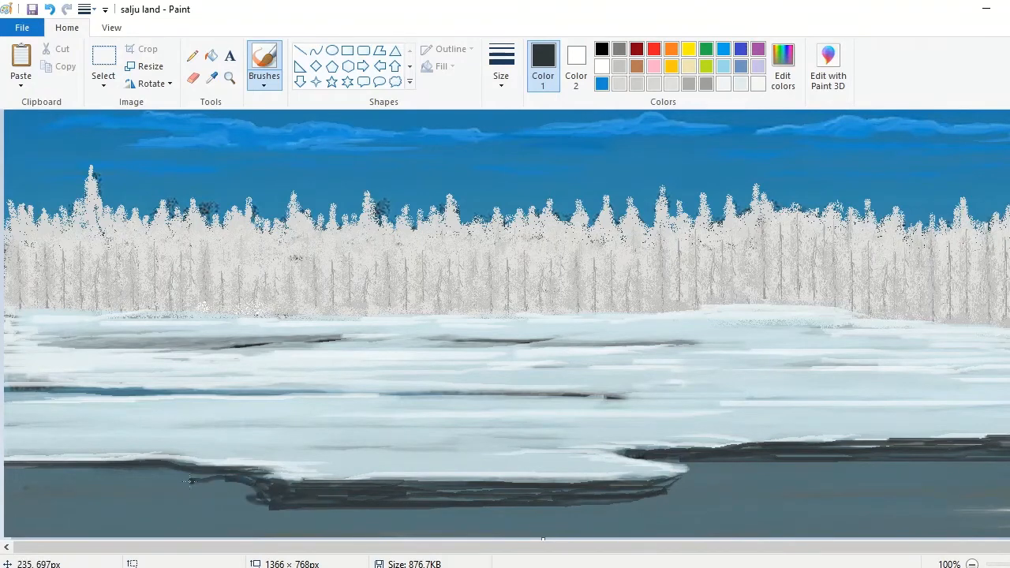
pyautogui.moveTo(190, 481); pyautogui.dragTo(233, 480)
# Step: Mix a slightly darker ice blue and paint it over the shelf's shadow, extending the shelf to a point in the water
pyautogui.click(212, 78)
pyautogui.click(803, 426)
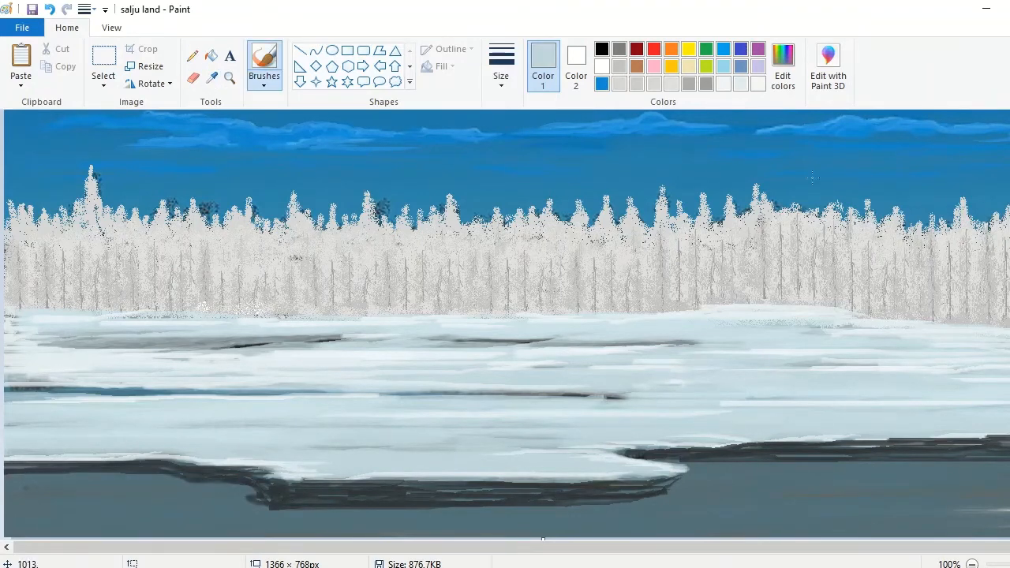
pyautogui.click(783, 67)
pyautogui.moveTo(708, 213); pyautogui.dragTo(708, 221)
pyautogui.click(393, 401)
pyautogui.moveTo(1008, 439); pyautogui.dragTo(827, 440)
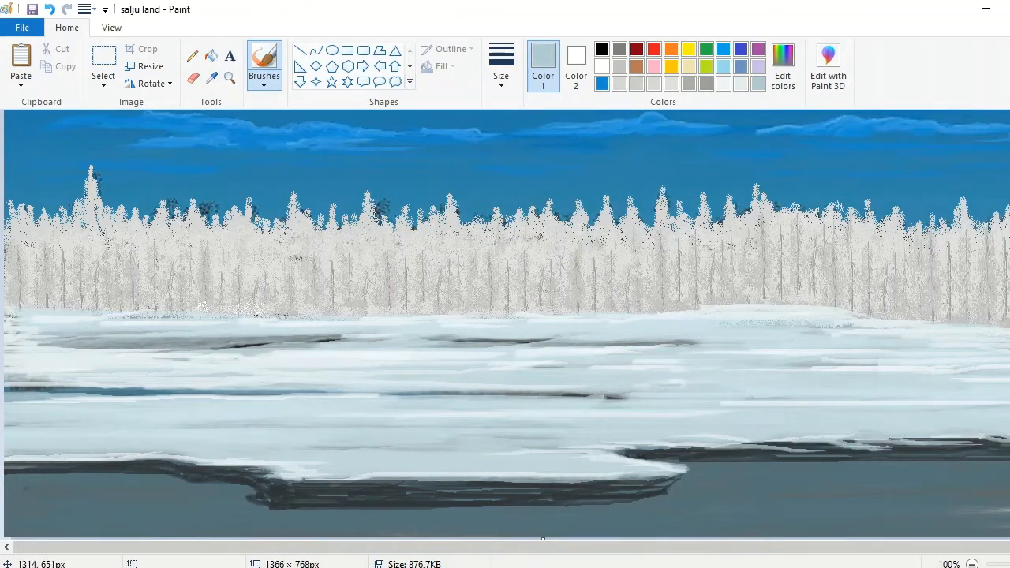
pyautogui.moveTo(682, 479)
pyautogui.mouseDown()
pyautogui.moveTo(663, 488)
pyautogui.moveTo(680, 491)
pyautogui.moveTo(534, 494)
pyautogui.mouseUp()
pyautogui.moveTo(708, 493); pyautogui.dragTo(756, 501)
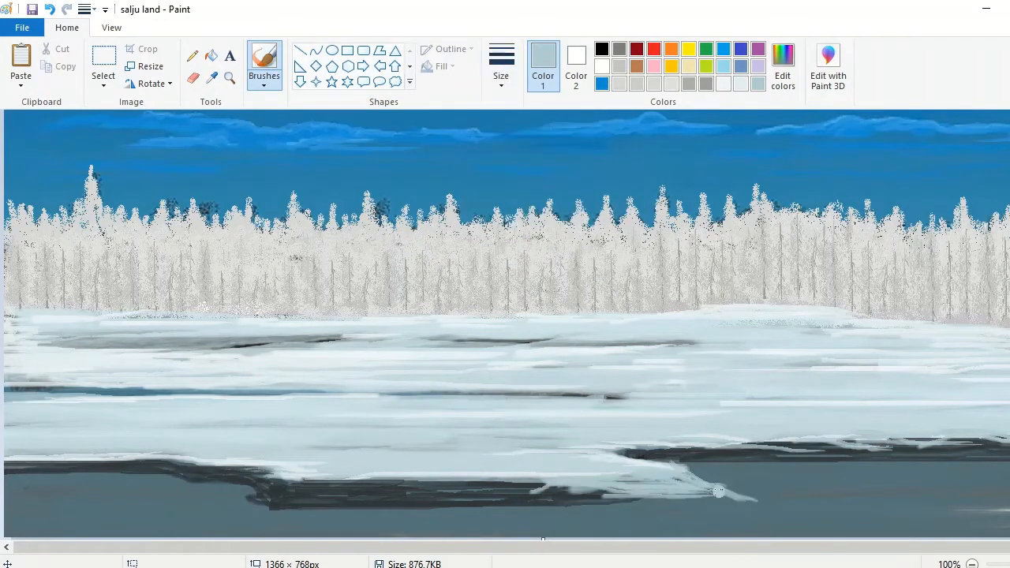
pyautogui.moveTo(690, 500)
pyautogui.mouseDown()
pyautogui.moveTo(577, 510)
pyautogui.moveTo(280, 485)
pyautogui.moveTo(326, 509)
pyautogui.moveTo(283, 512)
pyautogui.moveTo(250, 490)
pyautogui.moveTo(250, 472)
pyautogui.mouseUp()
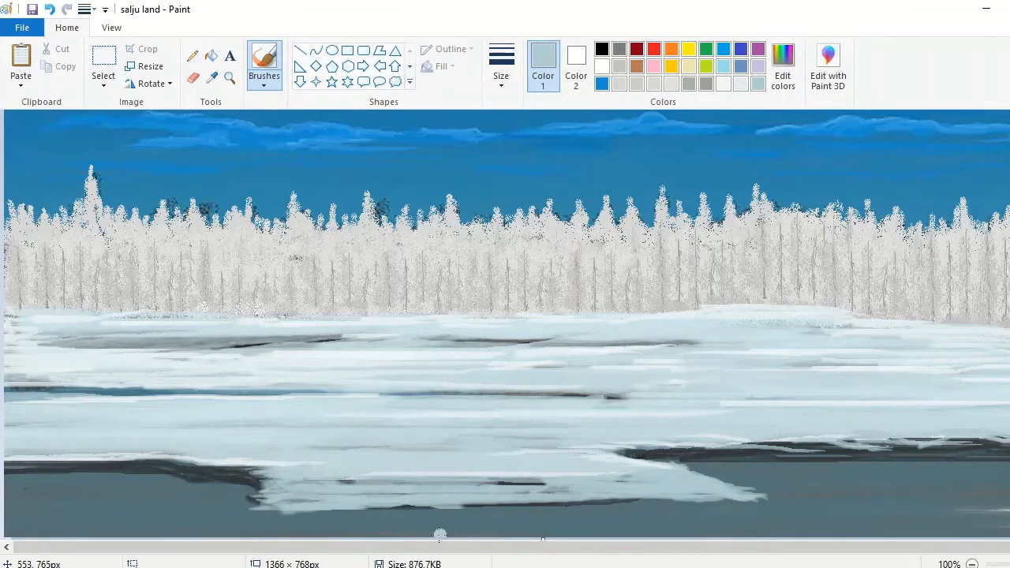
# Step: Sample the dark shadow color and shade the underside of the extended ice shelf and the right ice edge
pyautogui.click(212, 78)
pyautogui.click(671, 454)
pyautogui.moveTo(294, 510)
pyautogui.mouseDown()
pyautogui.moveTo(770, 499)
pyautogui.moveTo(636, 504)
pyautogui.mouseUp()
pyautogui.moveTo(1003, 448); pyautogui.dragTo(1009, 452)
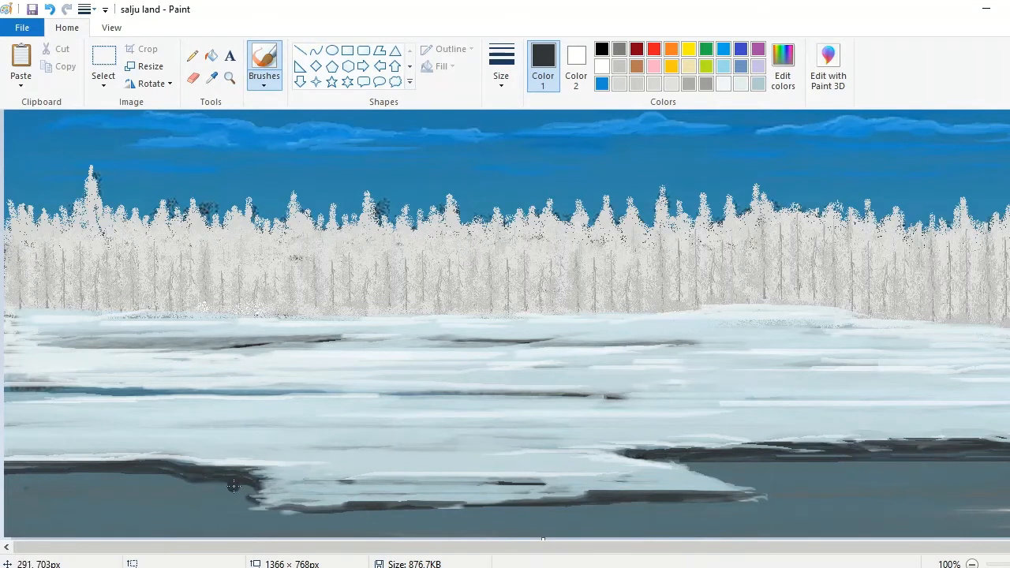
# Step: Sample the dark shadow color and paint a mass of rounded boulders in the water at the painting's lower-right corner
pyautogui.moveTo(1009, 508)
pyautogui.mouseDown()
pyautogui.moveTo(856, 495)
pyautogui.moveTo(953, 490)
pyautogui.moveTo(831, 503)
pyautogui.moveTo(1009, 501)
pyautogui.mouseUp()
pyautogui.click(215, 82)
pyautogui.click(265, 80)
pyautogui.click(297, 142)
pyautogui.moveTo(733, 515)
pyautogui.mouseDown()
pyautogui.moveTo(979, 525)
pyautogui.moveTo(749, 530)
pyautogui.mouseUp()
pyautogui.moveTo(983, 547); pyautogui.dragTo(1007, 548)
pyautogui.moveTo(1006, 530); pyautogui.dragTo(707, 530)
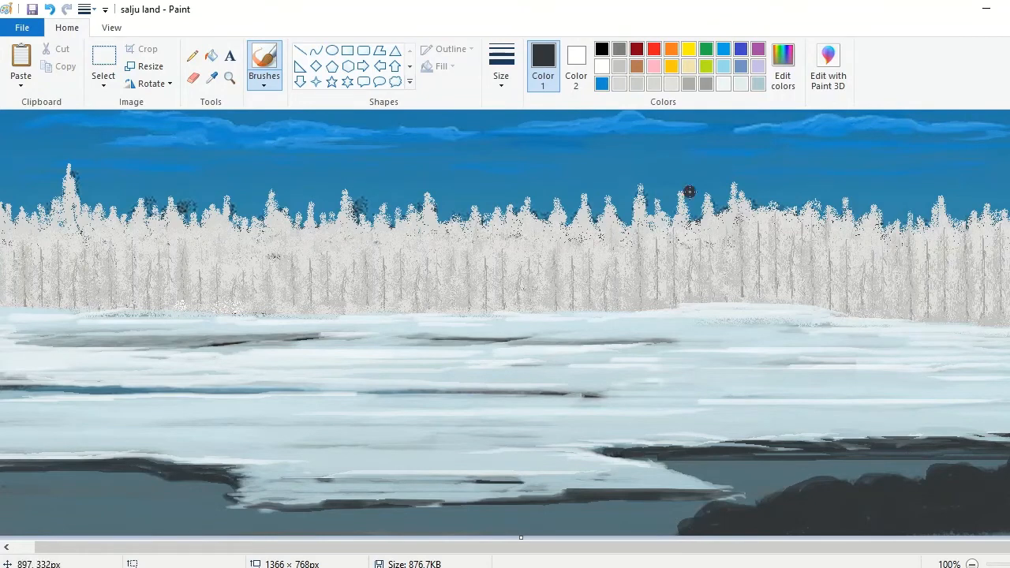
# Step: Mix a lighter dark gray and paint highlights along the tops and faces of the lower-right boulders
pyautogui.click(783, 63)
pyautogui.click(393, 402)
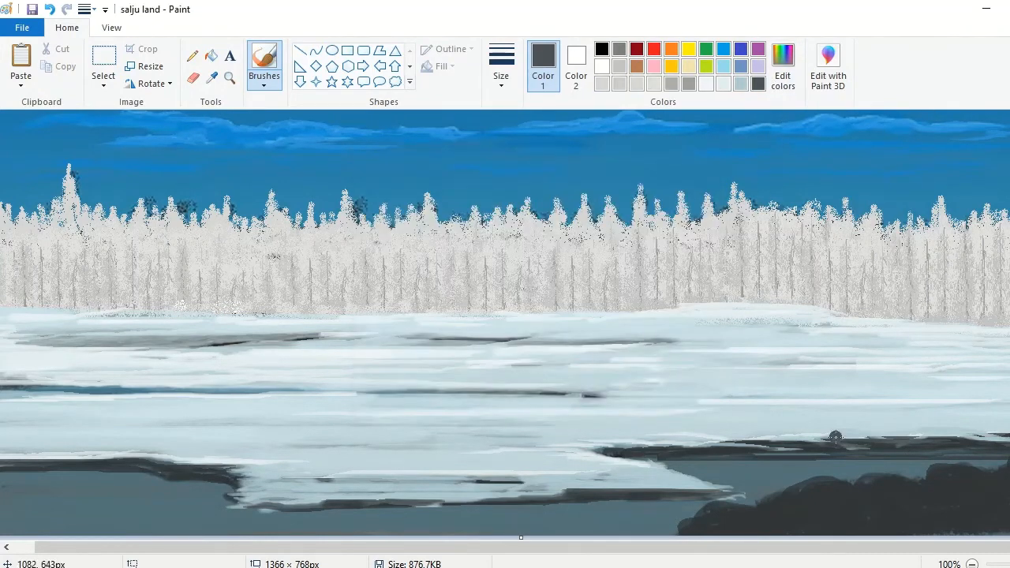
pyautogui.moveTo(830, 489); pyautogui.dragTo(789, 507)
pyautogui.moveTo(847, 490); pyautogui.dragTo(805, 501)
pyautogui.moveTo(836, 516); pyautogui.dragTo(797, 533)
pyautogui.moveTo(874, 485)
pyautogui.mouseDown()
pyautogui.moveTo(861, 517)
pyautogui.moveTo(791, 522)
pyautogui.mouseUp()
pyautogui.moveTo(975, 476)
pyautogui.mouseDown()
pyautogui.moveTo(934, 510)
pyautogui.moveTo(1001, 523)
pyautogui.mouseUp()
pyautogui.moveTo(797, 526); pyautogui.dragTo(714, 530)
pyautogui.moveTo(973, 524); pyautogui.dragTo(834, 532)
# Step: Sample the ice blue, lighten it to Red 214, Green 228, Blue 233, and start brushing snow onto the boulders
pyautogui.click(211, 78)
pyautogui.click(505, 324)
pyautogui.click(783, 67)
pyautogui.moveTo(707, 215); pyautogui.dragTo(707, 204)
pyautogui.click(393, 401)
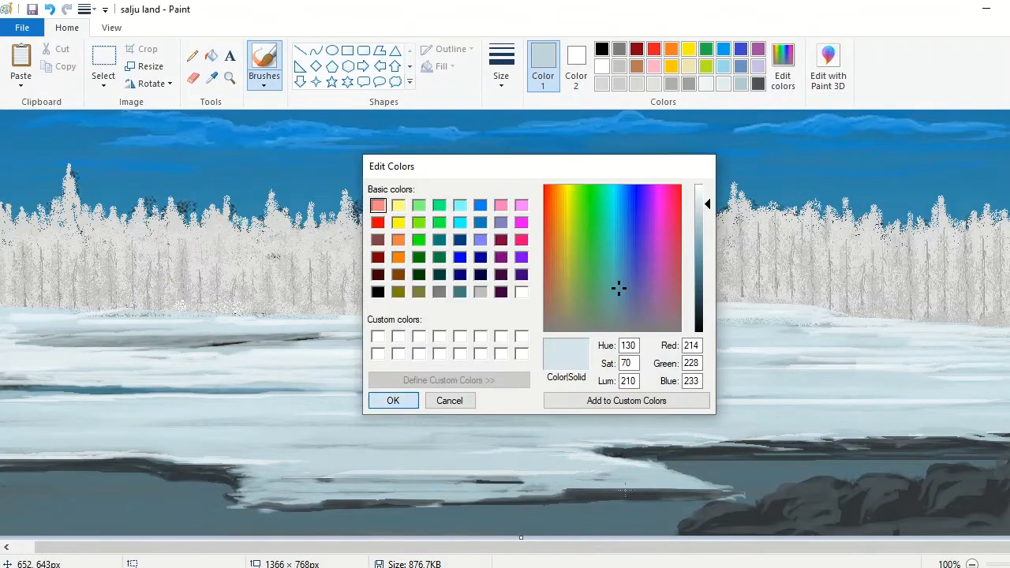
pyautogui.click(501, 66)
pyautogui.click(536, 175)
pyautogui.moveTo(840, 488); pyautogui.dragTo(781, 507)
pyautogui.moveTo(857, 503); pyautogui.dragTo(813, 513)
# Step: Change the brush size and cover the boulders' tops and edges with curved snow strokes, leaving dark gaps between them
pyautogui.click(502, 67)
pyautogui.click(537, 142)
pyautogui.moveTo(693, 523); pyautogui.dragTo(750, 508)
pyautogui.moveTo(694, 520)
pyautogui.mouseDown()
pyautogui.moveTo(754, 515)
pyautogui.moveTo(820, 479)
pyautogui.moveTo(883, 485)
pyautogui.moveTo(908, 467)
pyautogui.moveTo(774, 494)
pyautogui.moveTo(739, 522)
pyautogui.moveTo(807, 526)
pyautogui.moveTo(675, 528)
pyautogui.moveTo(1002, 532)
pyautogui.moveTo(935, 473)
pyautogui.moveTo(995, 467)
pyautogui.moveTo(920, 489)
pyautogui.moveTo(995, 492)
pyautogui.moveTo(1007, 466)
pyautogui.mouseUp()
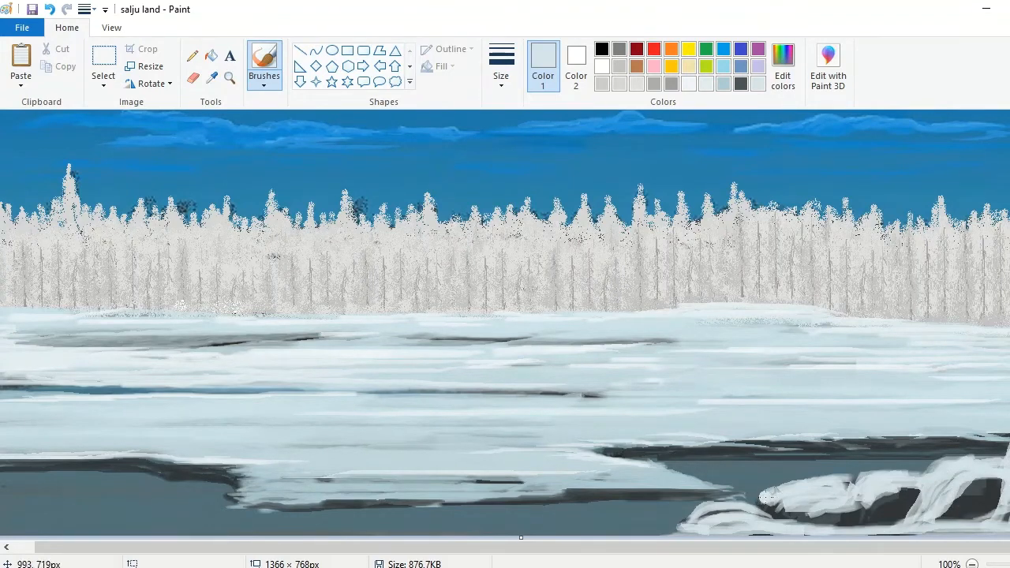
pyautogui.moveTo(767, 495); pyautogui.dragTo(881, 491)
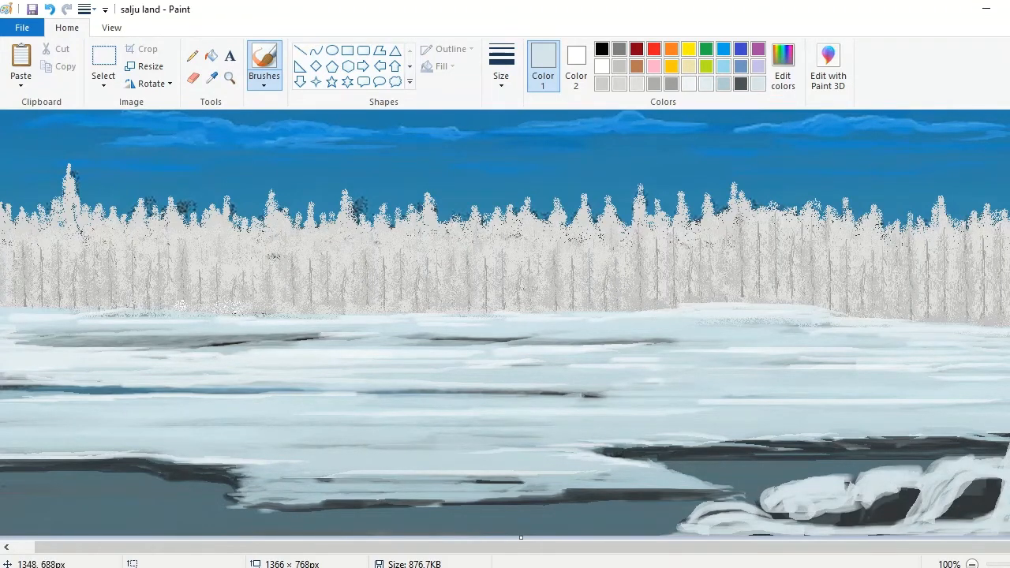
pyautogui.moveTo(985, 534); pyautogui.dragTo(843, 539)
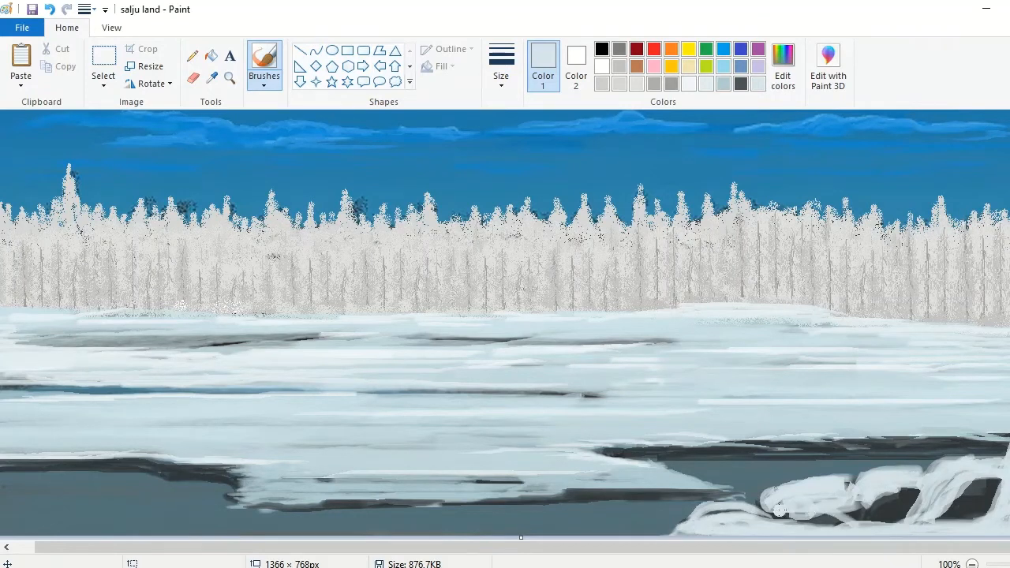
pyautogui.moveTo(780, 510)
pyautogui.mouseDown()
pyautogui.moveTo(844, 510)
pyautogui.moveTo(843, 484)
pyautogui.mouseUp()
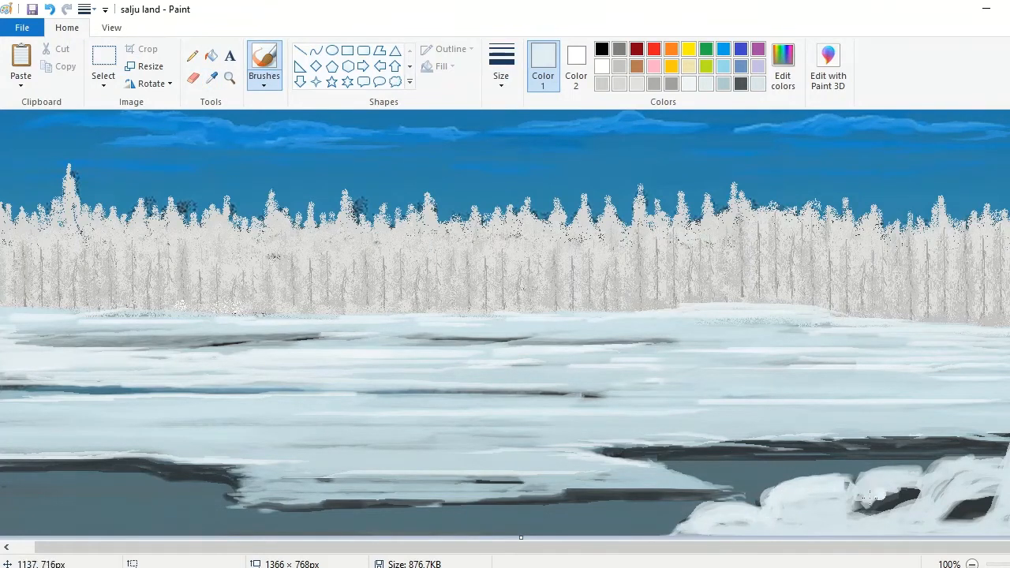
# Step: Brush pale and white strokes over the snowy boulders, narrowing the remaining dark gaps
pyautogui.moveTo(914, 507); pyautogui.dragTo(950, 492)
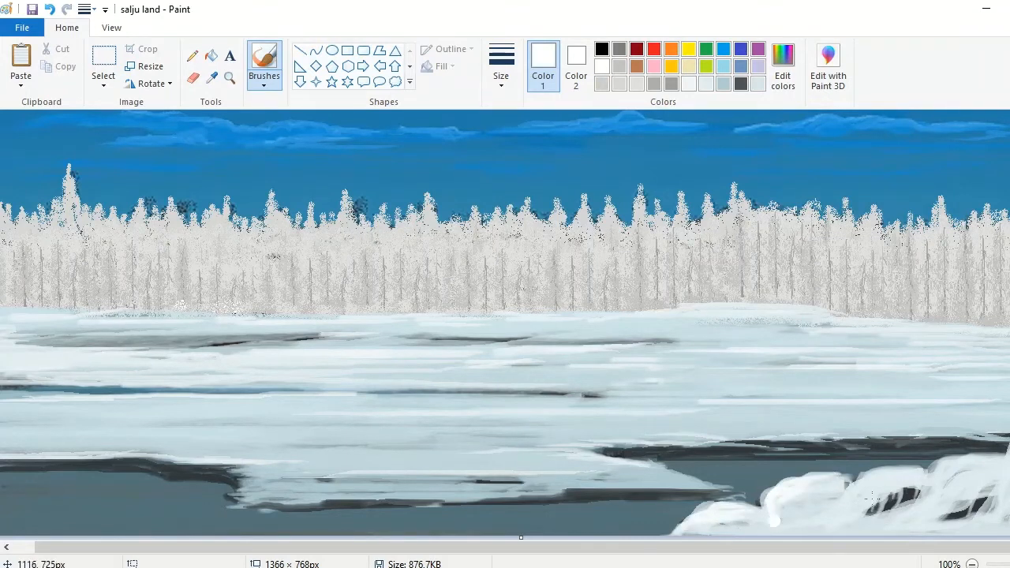
pyautogui.moveTo(868, 498)
pyautogui.mouseDown()
pyautogui.moveTo(945, 467)
pyautogui.moveTo(981, 464)
pyautogui.moveTo(962, 483)
pyautogui.moveTo(989, 463)
pyautogui.mouseUp()
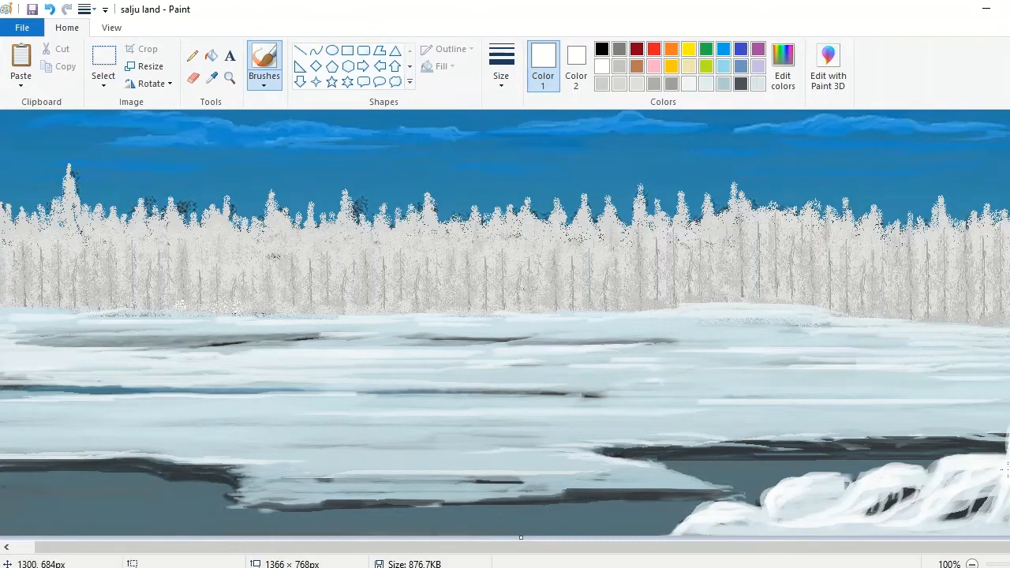
pyautogui.moveTo(920, 518)
pyautogui.mouseDown()
pyautogui.moveTo(682, 529)
pyautogui.moveTo(988, 520)
pyautogui.mouseUp()
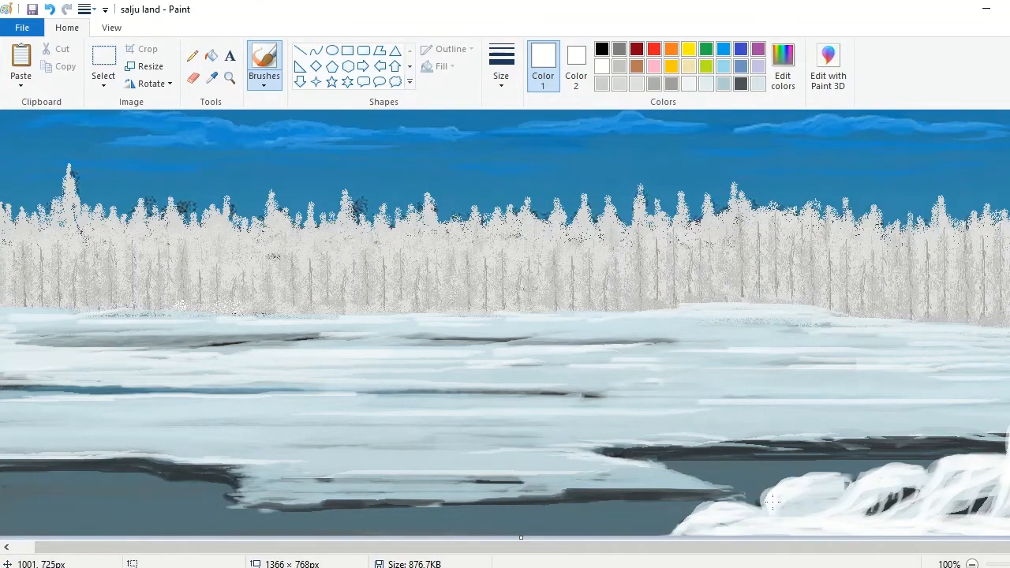
# Step: Cover the remaining foreground water with white snow, below the ice shelf and up to the snowy boulders
pyautogui.hscroll(-1, 764, 523)
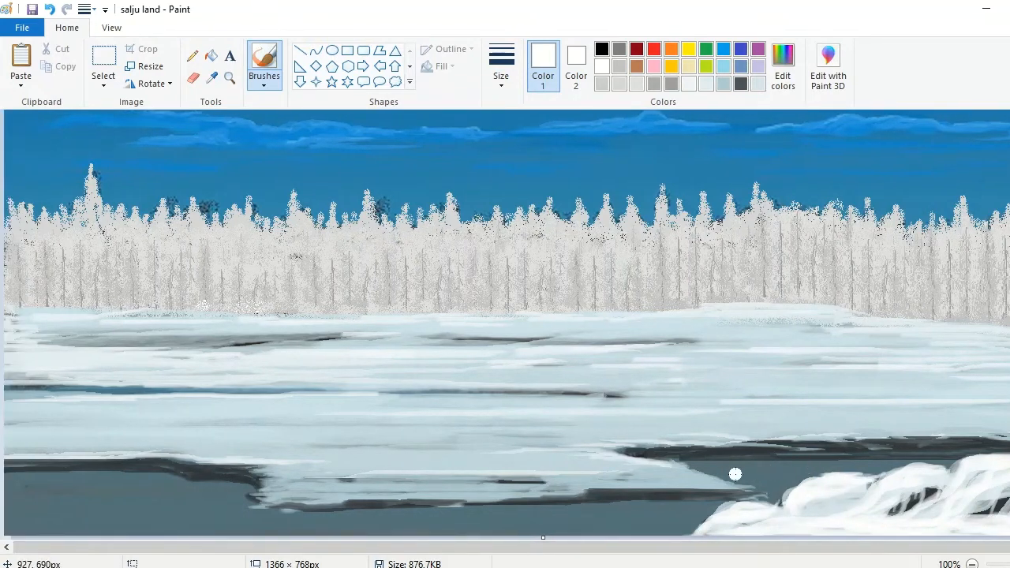
pyautogui.moveTo(624, 510)
pyautogui.mouseDown()
pyautogui.moveTo(356, 521)
pyautogui.moveTo(409, 528)
pyautogui.moveTo(451, 511)
pyautogui.moveTo(185, 515)
pyautogui.moveTo(526, 527)
pyautogui.moveTo(162, 523)
pyautogui.moveTo(241, 537)
pyautogui.moveTo(105, 527)
pyautogui.moveTo(244, 495)
pyautogui.moveTo(28, 489)
pyautogui.moveTo(214, 507)
pyautogui.moveTo(230, 499)
pyautogui.moveTo(174, 485)
pyautogui.moveTo(4, 480)
pyautogui.moveTo(183, 489)
pyautogui.moveTo(190, 507)
pyautogui.moveTo(109, 504)
pyautogui.moveTo(250, 507)
pyautogui.moveTo(59, 506)
pyautogui.moveTo(540, 514)
pyautogui.moveTo(573, 538)
pyautogui.moveTo(208, 531)
pyautogui.moveTo(457, 521)
pyautogui.mouseUp()
pyautogui.scroll(1, 805, 469)
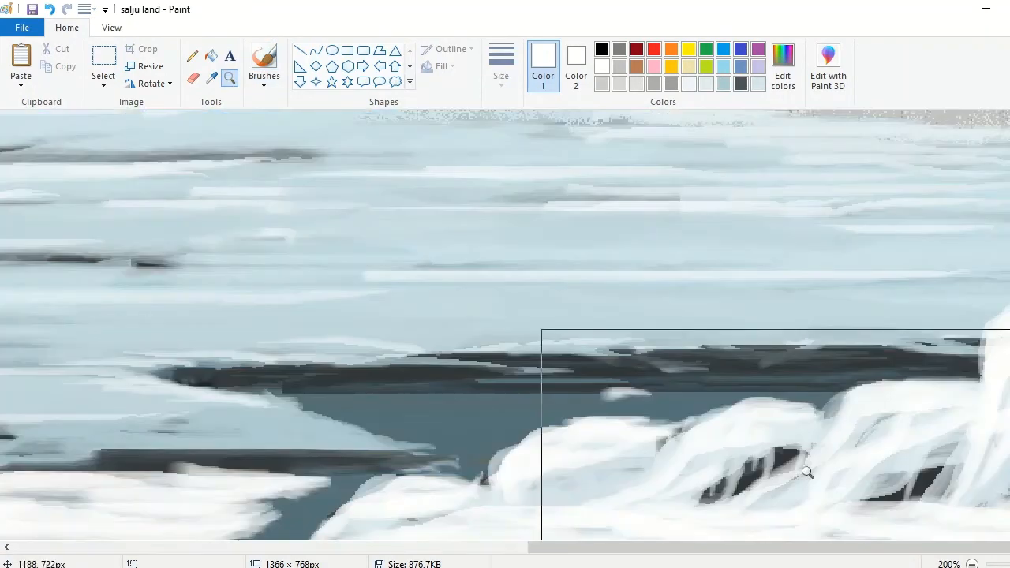
pyautogui.moveTo(839, 393)
pyautogui.mouseDown()
pyautogui.moveTo(511, 392)
pyautogui.moveTo(812, 385)
pyautogui.moveTo(315, 409)
pyautogui.moveTo(668, 418)
pyautogui.moveTo(765, 405)
pyautogui.moveTo(355, 401)
pyautogui.moveTo(514, 438)
pyautogui.moveTo(297, 504)
pyautogui.moveTo(483, 467)
pyautogui.moveTo(524, 431)
pyautogui.moveTo(645, 406)
pyautogui.moveTo(570, 406)
pyautogui.mouseUp()
pyautogui.moveTo(569, 547); pyautogui.dragTo(368, 547)
pyautogui.moveTo(716, 526)
pyautogui.mouseDown()
pyautogui.moveTo(819, 478)
pyautogui.moveTo(689, 531)
pyautogui.moveTo(840, 470)
pyautogui.moveTo(741, 494)
pyautogui.mouseUp()
pyautogui.moveTo(728, 547); pyautogui.dragTo(916, 554)
pyautogui.moveTo(454, 452)
pyautogui.mouseDown()
pyautogui.moveTo(514, 444)
pyautogui.moveTo(462, 471)
pyautogui.moveTo(472, 387)
pyautogui.moveTo(596, 377)
pyautogui.moveTo(702, 402)
pyautogui.moveTo(795, 385)
pyautogui.mouseUp()
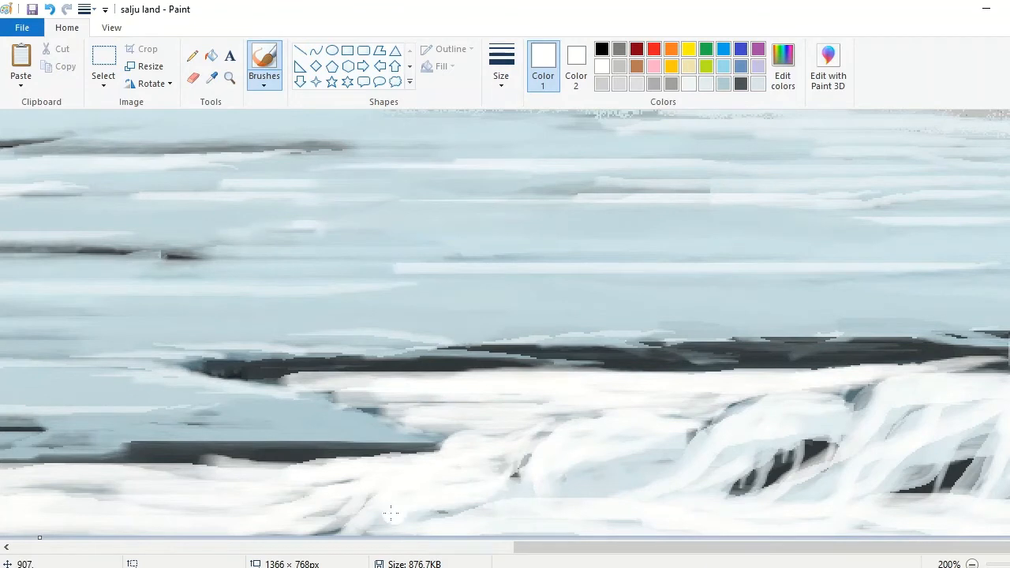
pyautogui.moveTo(391, 513)
pyautogui.mouseDown()
pyautogui.moveTo(293, 503)
pyautogui.moveTo(389, 463)
pyautogui.moveTo(307, 453)
pyautogui.mouseUp()
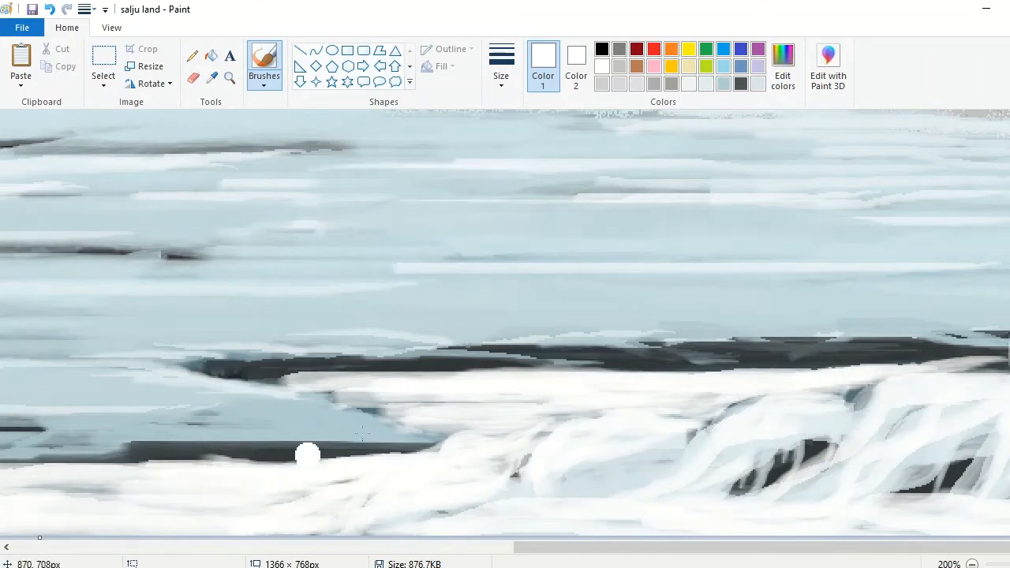
# Step: Sample the light ice blue and streak soft shading through the white foreground snow across the painting
pyautogui.click(538, 246)
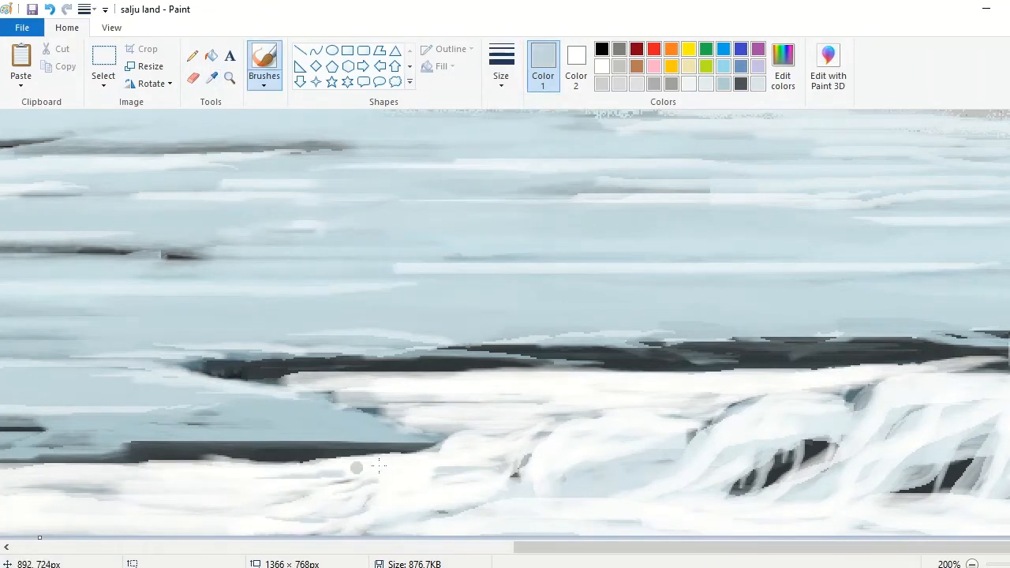
pyautogui.moveTo(462, 494); pyautogui.dragTo(310, 518)
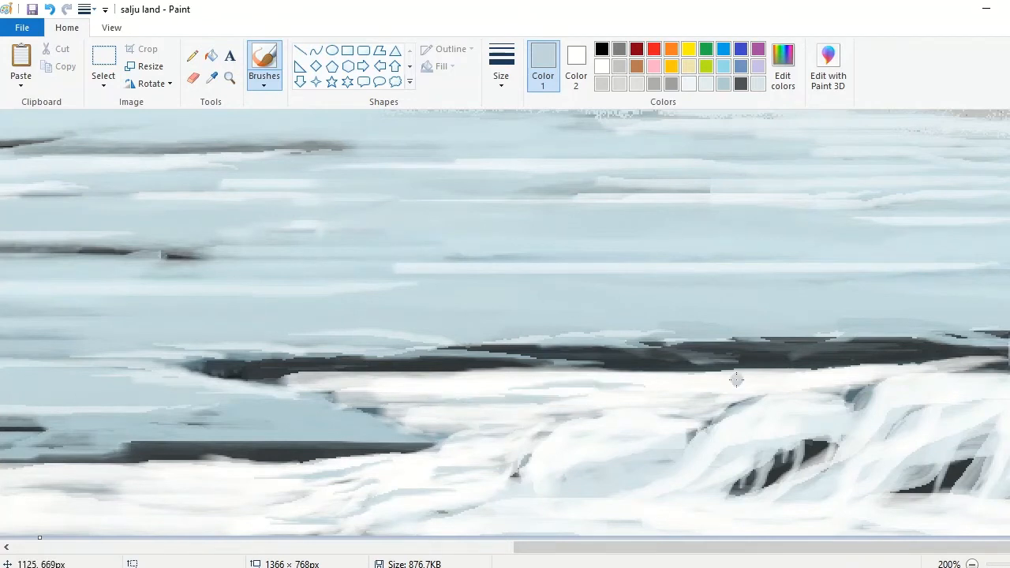
pyautogui.hscroll(-5, 603, 521)
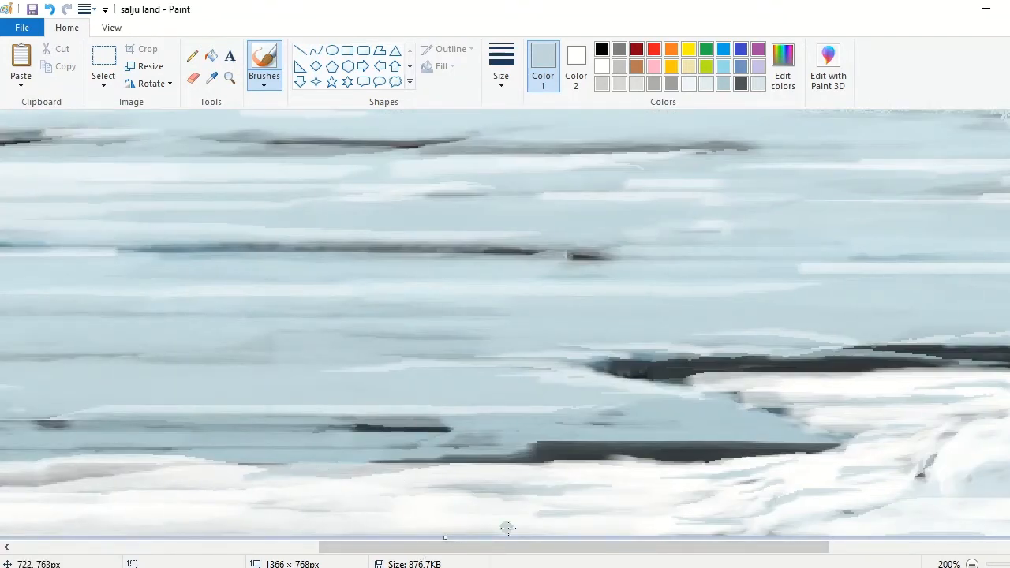
pyautogui.hscroll(-5, 507, 527)
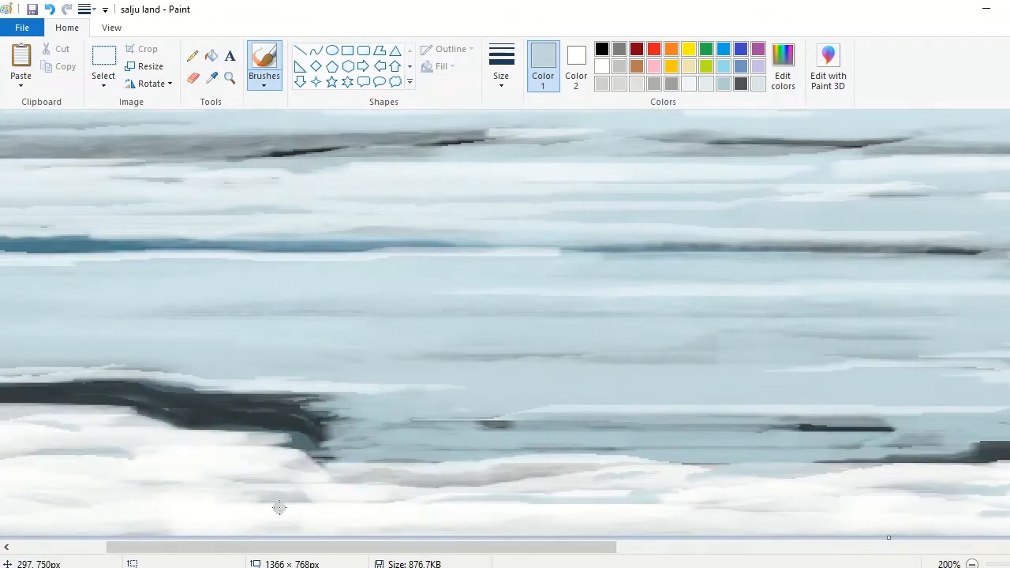
pyautogui.moveTo(280, 508)
pyautogui.mouseDown()
pyautogui.moveTo(91, 519)
pyautogui.moveTo(223, 494)
pyautogui.mouseUp()
pyautogui.click(973, 564)
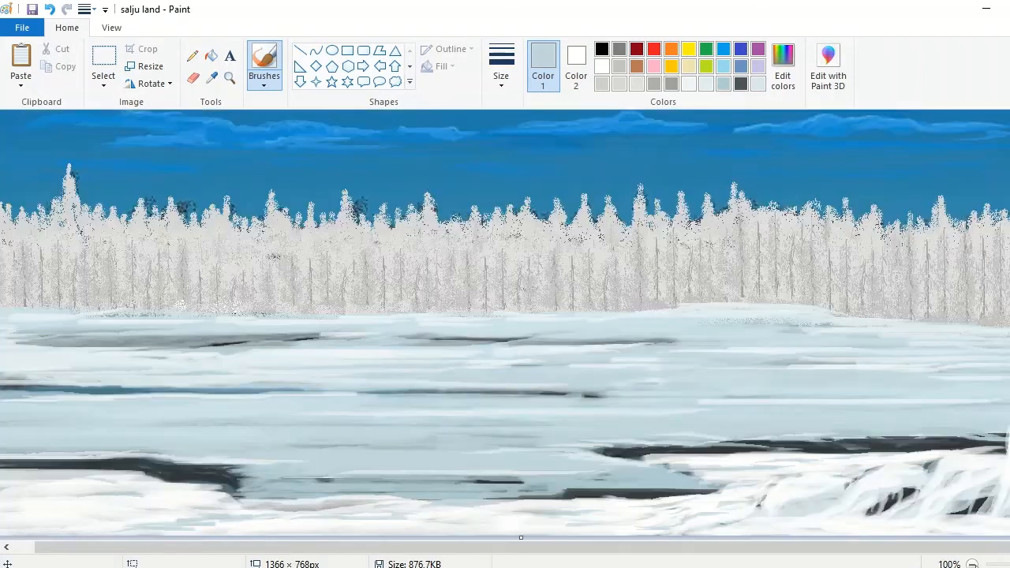
# Step: Outline a low cluster of three rocks in the lower-left foreground snow with a black pencil
pyautogui.click(193, 55)
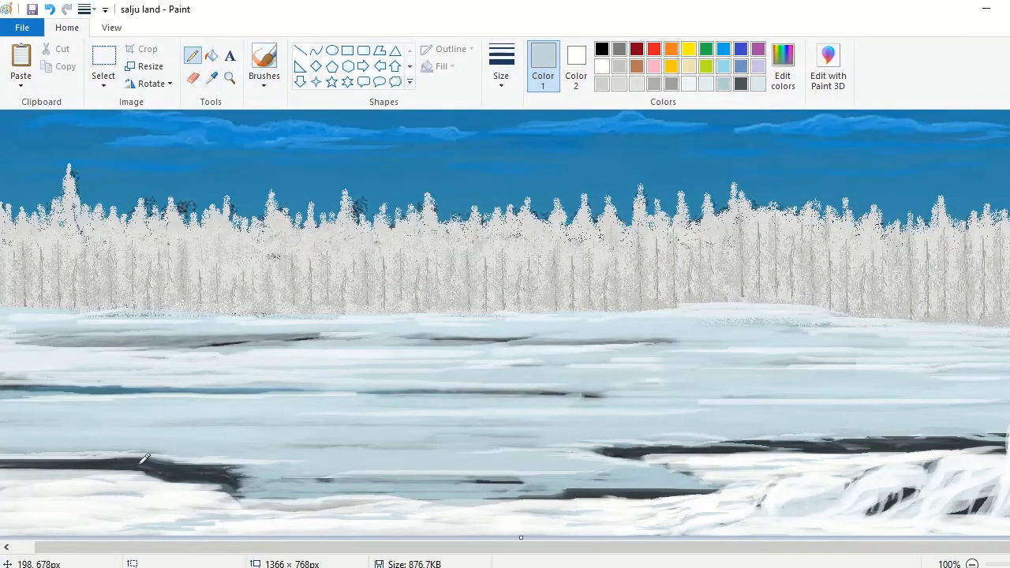
pyautogui.click(602, 48)
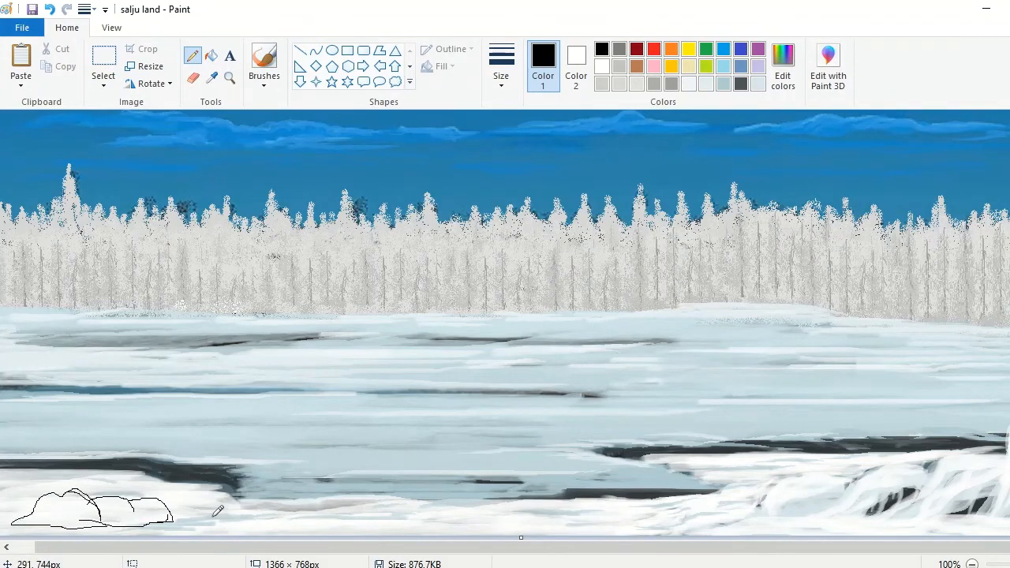
# Step: Roughly fill the outlined rocks with thick black strokes using a textured brush
pyautogui.click(229, 77)
pyautogui.click(252, 429)
pyautogui.click(264, 63)
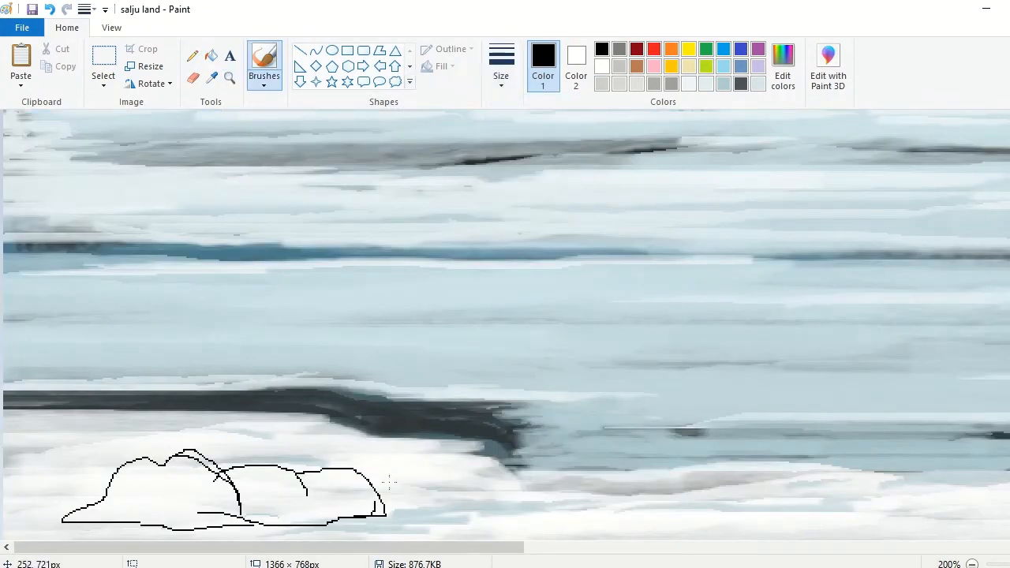
pyautogui.click(273, 82)
pyautogui.click(355, 142)
pyautogui.click(501, 71)
pyautogui.click(500, 142)
pyautogui.moveTo(266, 489); pyautogui.dragTo(371, 498)
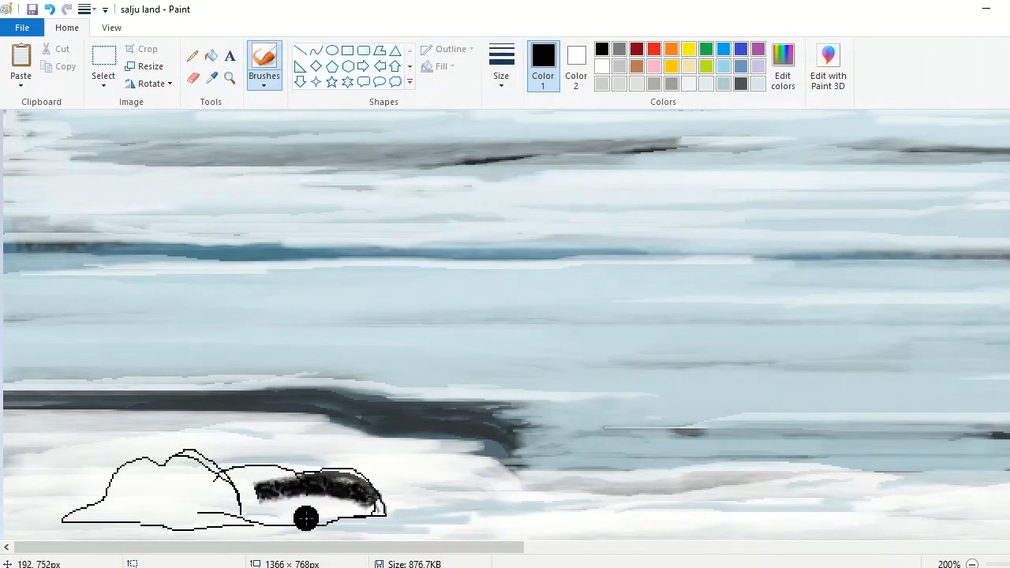
pyautogui.moveTo(306, 519); pyautogui.dragTo(176, 467)
pyautogui.moveTo(234, 516); pyautogui.dragTo(99, 513)
# Step: Switch to another brush and fill the rest of the lower-left rock cluster with black
pyautogui.click(501, 78)
pyautogui.click(264, 82)
pyautogui.click(296, 109)
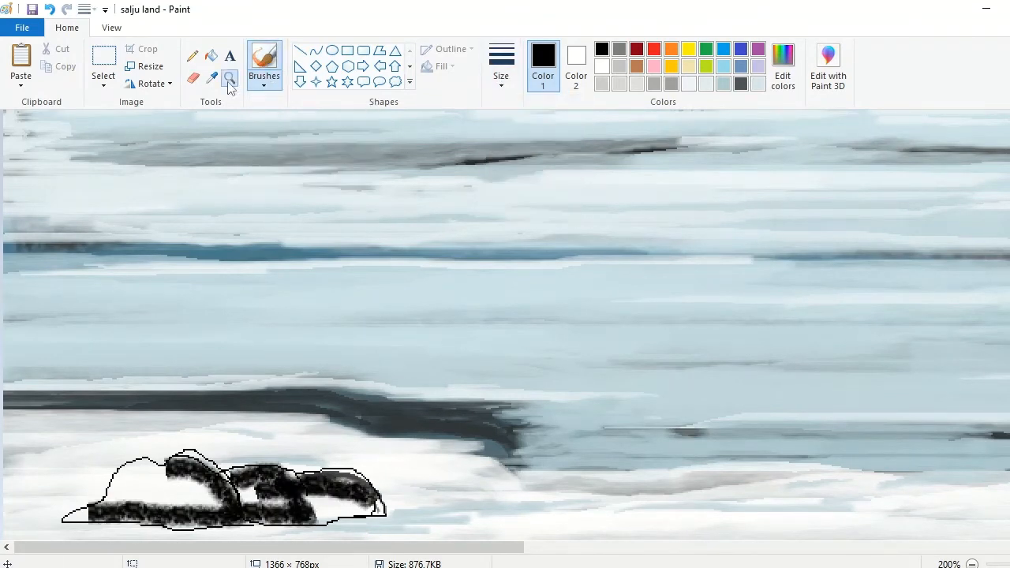
pyautogui.click(229, 79)
pyautogui.click(308, 489)
pyautogui.click(308, 489)
pyautogui.click(264, 60)
pyautogui.moveTo(695, 476)
pyautogui.mouseDown()
pyautogui.moveTo(593, 398)
pyautogui.moveTo(696, 484)
pyautogui.moveTo(641, 482)
pyautogui.moveTo(675, 455)
pyautogui.moveTo(597, 404)
pyautogui.moveTo(632, 485)
pyautogui.moveTo(537, 493)
pyautogui.moveTo(458, 455)
pyautogui.moveTo(477, 396)
pyautogui.moveTo(459, 444)
pyautogui.moveTo(406, 443)
pyautogui.moveTo(423, 434)
pyautogui.moveTo(513, 445)
pyautogui.moveTo(461, 446)
pyautogui.moveTo(396, 496)
pyautogui.moveTo(276, 358)
pyautogui.moveTo(164, 375)
pyautogui.moveTo(43, 488)
pyautogui.moveTo(159, 438)
pyautogui.moveTo(353, 462)
pyautogui.moveTo(264, 423)
pyautogui.moveTo(227, 425)
pyautogui.moveTo(348, 412)
pyautogui.moveTo(200, 447)
pyautogui.moveTo(178, 426)
pyautogui.moveTo(121, 461)
pyautogui.moveTo(210, 404)
pyautogui.moveTo(184, 371)
pyautogui.moveTo(109, 464)
pyautogui.moveTo(16, 486)
pyautogui.moveTo(67, 456)
pyautogui.moveTo(34, 479)
pyautogui.mouseUp()
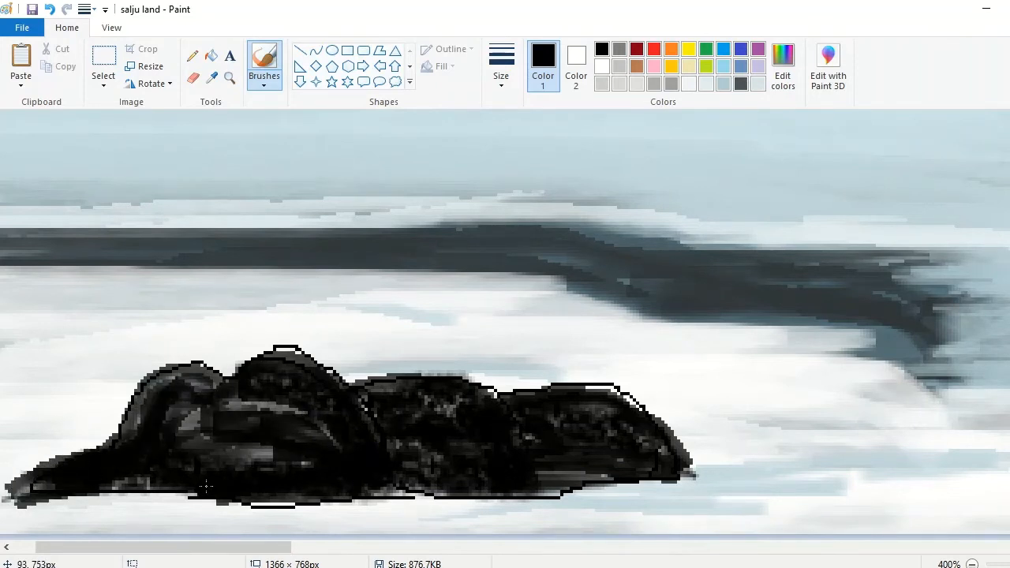
# Step: Shade the black rocks with dark gray (Red 41, Green 41, Blue 41) and a slightly lighter gray
pyautogui.click(782, 67)
pyautogui.moveTo(707, 330); pyautogui.dragTo(707, 310)
pyautogui.click(393, 401)
pyautogui.moveTo(518, 446)
pyautogui.mouseDown()
pyautogui.moveTo(416, 393)
pyautogui.moveTo(540, 470)
pyautogui.mouseUp()
pyautogui.moveTo(669, 454)
pyautogui.mouseDown()
pyautogui.moveTo(635, 422)
pyautogui.moveTo(545, 465)
pyautogui.moveTo(679, 474)
pyautogui.moveTo(497, 438)
pyautogui.mouseUp()
pyautogui.click(783, 67)
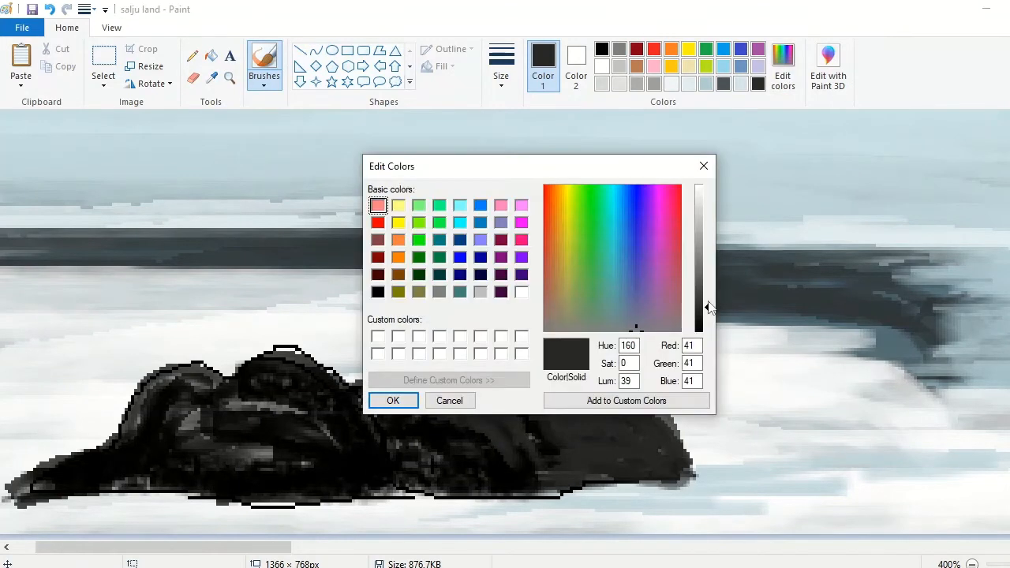
pyautogui.click(393, 401)
pyautogui.moveTo(643, 395)
pyautogui.mouseDown()
pyautogui.moveTo(506, 472)
pyautogui.moveTo(404, 401)
pyautogui.moveTo(384, 468)
pyautogui.moveTo(240, 378)
pyautogui.moveTo(221, 418)
pyautogui.mouseUp()
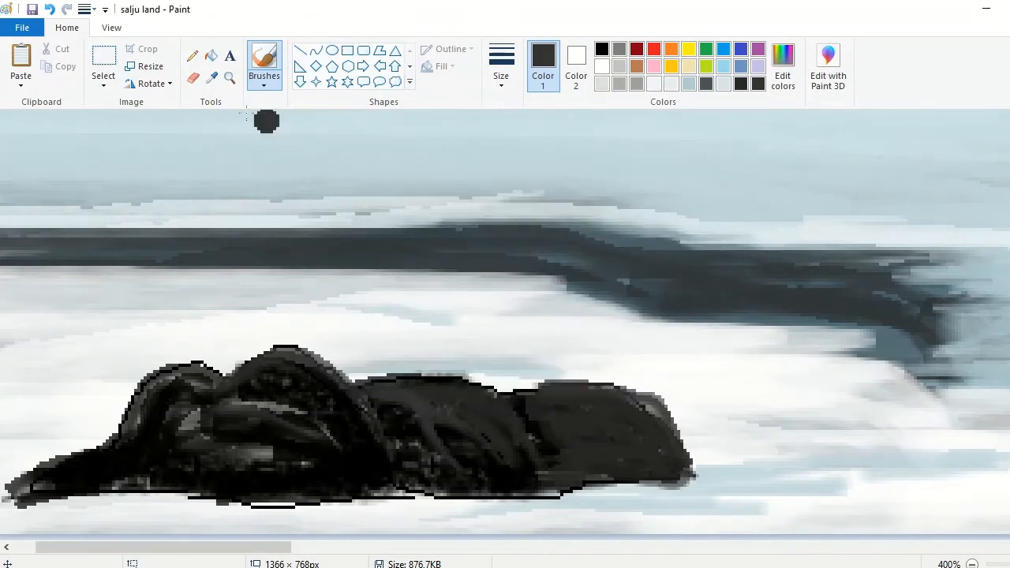
# Step: Sample the ice blue and drape snow over the lower-left rocks, topping it with white and leaving dark gaps at the base
pyautogui.click(212, 78)
pyautogui.click(316, 191)
pyautogui.moveTo(671, 472)
pyautogui.mouseDown()
pyautogui.moveTo(611, 415)
pyautogui.moveTo(557, 428)
pyautogui.moveTo(618, 404)
pyautogui.moveTo(496, 445)
pyautogui.moveTo(465, 417)
pyautogui.moveTo(350, 407)
pyautogui.moveTo(378, 418)
pyautogui.moveTo(371, 434)
pyautogui.moveTo(219, 383)
pyautogui.moveTo(38, 479)
pyautogui.moveTo(168, 398)
pyautogui.moveTo(363, 458)
pyautogui.moveTo(313, 442)
pyautogui.moveTo(416, 492)
pyautogui.moveTo(142, 491)
pyautogui.moveTo(746, 489)
pyautogui.moveTo(209, 509)
pyautogui.moveTo(293, 520)
pyautogui.moveTo(562, 517)
pyautogui.moveTo(43, 509)
pyautogui.moveTo(268, 509)
pyautogui.mouseUp()
pyautogui.moveTo(679, 469)
pyautogui.mouseDown()
pyautogui.moveTo(568, 398)
pyautogui.moveTo(685, 468)
pyautogui.moveTo(510, 388)
pyautogui.moveTo(530, 409)
pyautogui.moveTo(588, 391)
pyautogui.moveTo(530, 410)
pyautogui.moveTo(612, 430)
pyautogui.moveTo(567, 453)
pyautogui.moveTo(375, 377)
pyautogui.moveTo(362, 398)
pyautogui.moveTo(507, 416)
pyautogui.moveTo(366, 381)
pyautogui.moveTo(493, 410)
pyautogui.moveTo(534, 465)
pyautogui.moveTo(449, 388)
pyautogui.moveTo(396, 498)
pyautogui.moveTo(162, 430)
pyautogui.mouseUp()
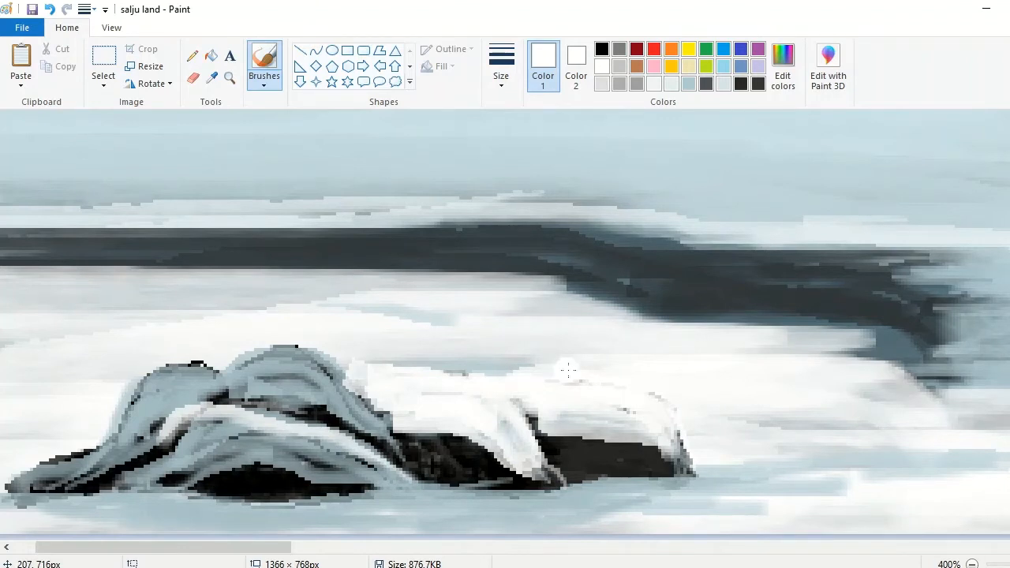
pyautogui.moveTo(385, 357)
pyautogui.mouseDown()
pyautogui.moveTo(426, 480)
pyautogui.moveTo(212, 385)
pyautogui.moveTo(385, 426)
pyautogui.moveTo(339, 453)
pyautogui.moveTo(210, 434)
pyautogui.moveTo(252, 442)
pyautogui.moveTo(117, 476)
pyautogui.moveTo(209, 387)
pyautogui.moveTo(142, 371)
pyautogui.moveTo(16, 490)
pyautogui.mouseUp()
pyautogui.moveTo(480, 428)
pyautogui.mouseDown()
pyautogui.moveTo(719, 473)
pyautogui.moveTo(707, 494)
pyautogui.moveTo(364, 527)
pyautogui.moveTo(358, 513)
pyautogui.moveTo(700, 503)
pyautogui.moveTo(322, 524)
pyautogui.moveTo(748, 505)
pyautogui.mouseUp()
# Step: Pick a pale ice color, change the brush size, and extend the snow bank along the foot of the forest
pyautogui.scroll(-3, 748, 505)
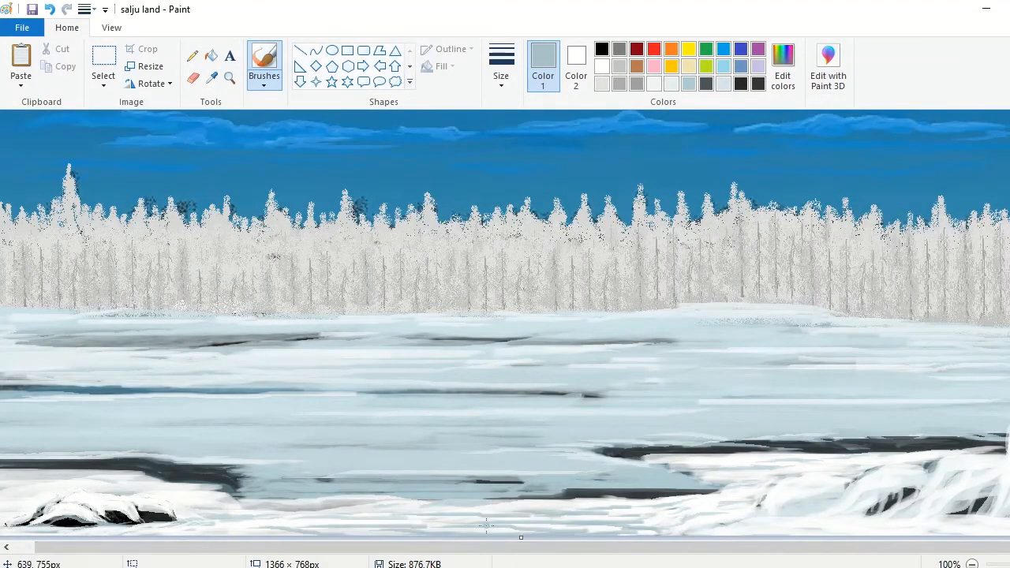
pyautogui.click(667, 87)
pyautogui.click(501, 67)
pyautogui.click(510, 120)
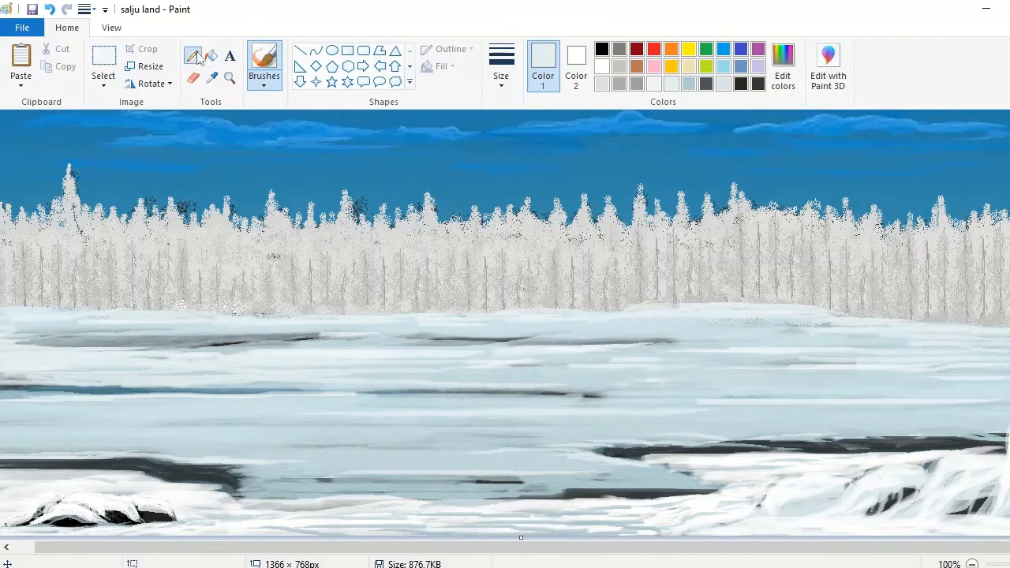
# Step: Draw bare gray branches rising from the snow at the lower right with the pencil
pyautogui.click(193, 55)
pyautogui.click(619, 49)
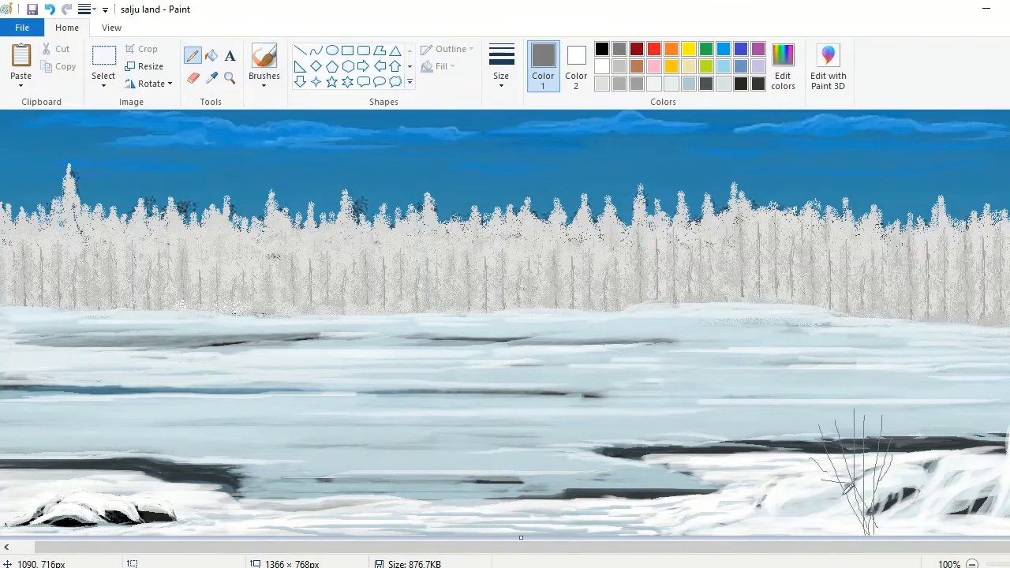
pyautogui.moveTo(961, 462)
pyautogui.mouseDown()
pyautogui.moveTo(959, 521)
pyautogui.moveTo(964, 499)
pyautogui.mouseUp()
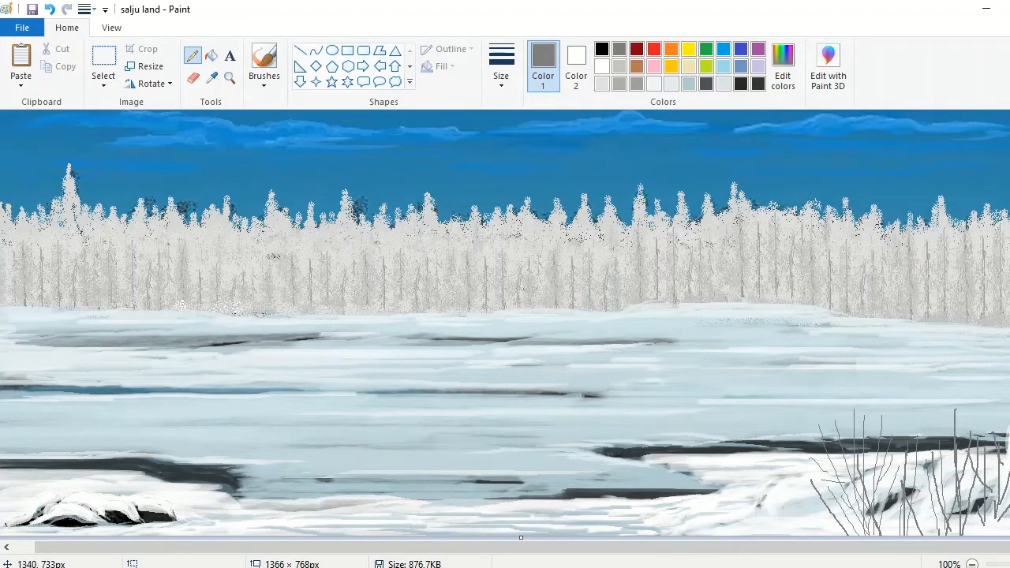
pyautogui.moveTo(945, 453); pyautogui.dragTo(951, 487)
# Step: Change the pencil size, add more branches, and draw small side twigs along the bare lower-right bushes
pyautogui.click(501, 67)
pyautogui.click(514, 112)
pyautogui.click(230, 78)
pyautogui.click(868, 465)
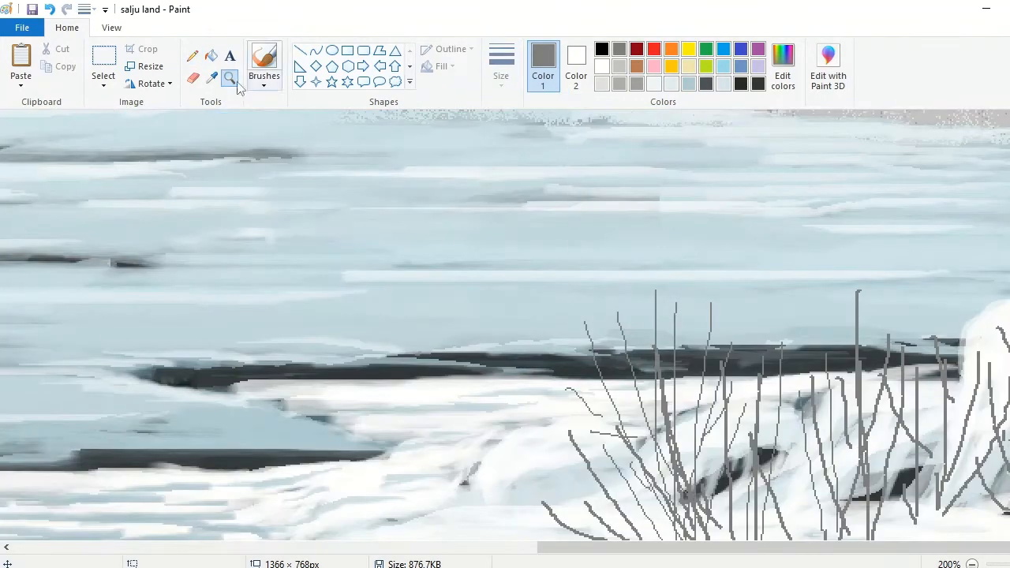
pyautogui.click(193, 55)
pyautogui.moveTo(602, 436); pyautogui.dragTo(635, 466)
pyautogui.moveTo(618, 371); pyautogui.dragTo(643, 392)
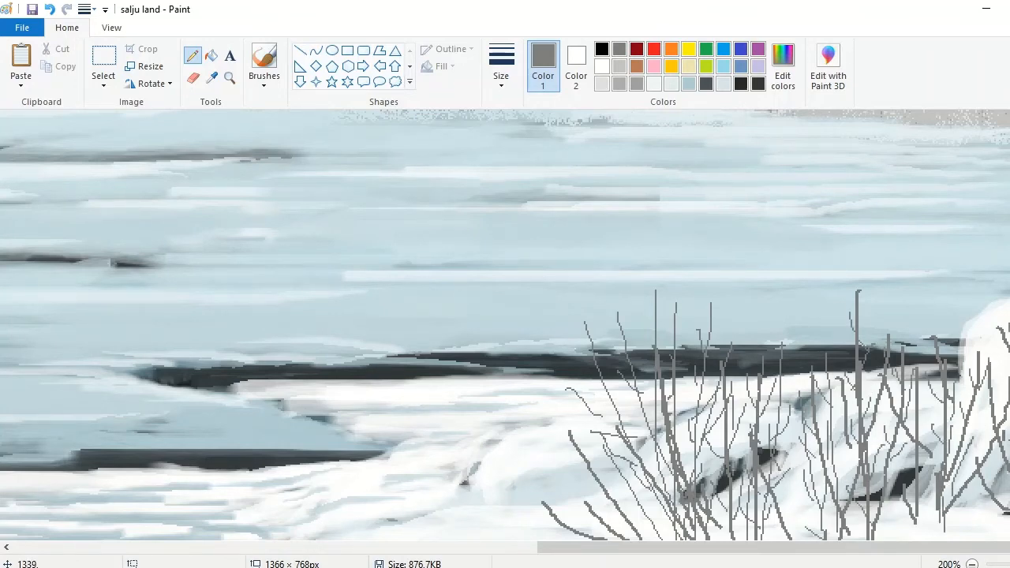
# Step: Spray gray airbrush texture over the base of the lower-right bushes and dust it with white
pyautogui.click(273, 81)
pyautogui.click(358, 109)
pyautogui.click(783, 67)
pyautogui.click(709, 246)
pyautogui.click(393, 400)
pyautogui.click(502, 70)
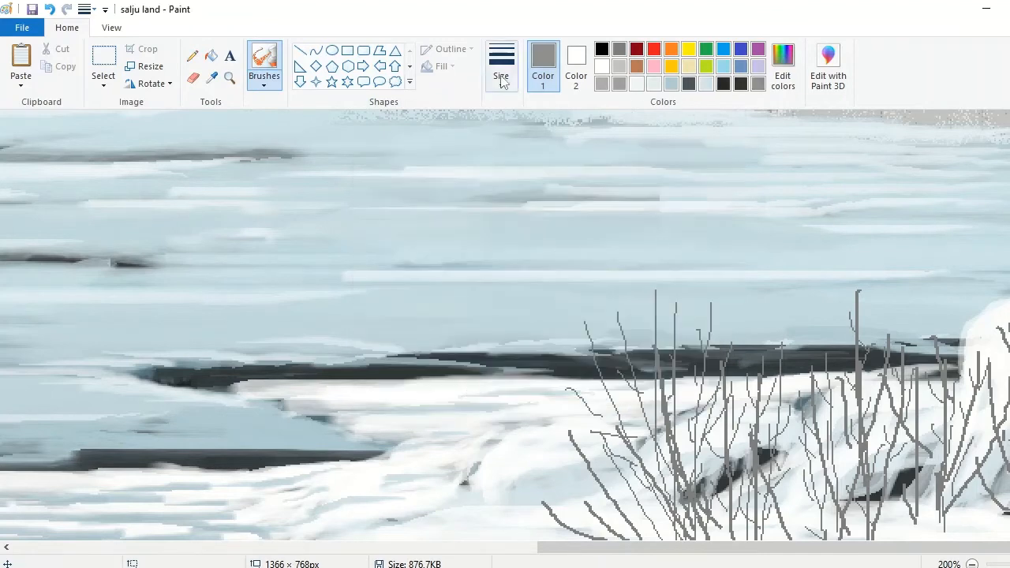
pyautogui.moveTo(978, 509)
pyautogui.mouseDown()
pyautogui.moveTo(756, 505)
pyautogui.moveTo(958, 474)
pyautogui.mouseUp()
pyautogui.click(602, 67)
pyautogui.moveTo(857, 498)
pyautogui.mouseDown()
pyautogui.moveTo(903, 474)
pyautogui.moveTo(734, 500)
pyautogui.mouseUp()
pyautogui.click(973, 564)
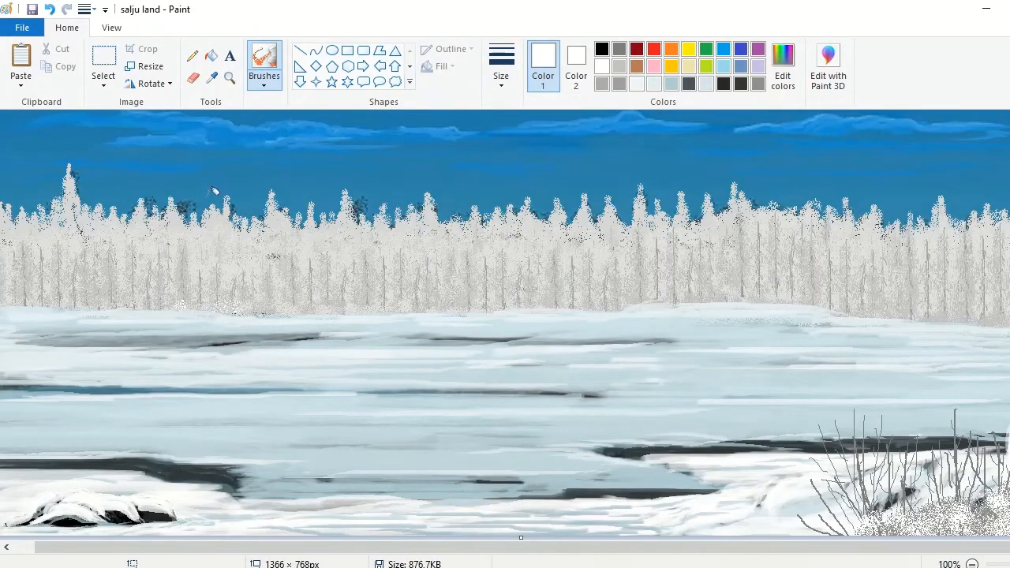
# Step: Sample a grayish ice blue and brush thin shadow streaks through the snow around the lower-left rocks
pyautogui.click(263, 83)
pyautogui.click(265, 109)
pyautogui.click(230, 78)
pyautogui.click(158, 452)
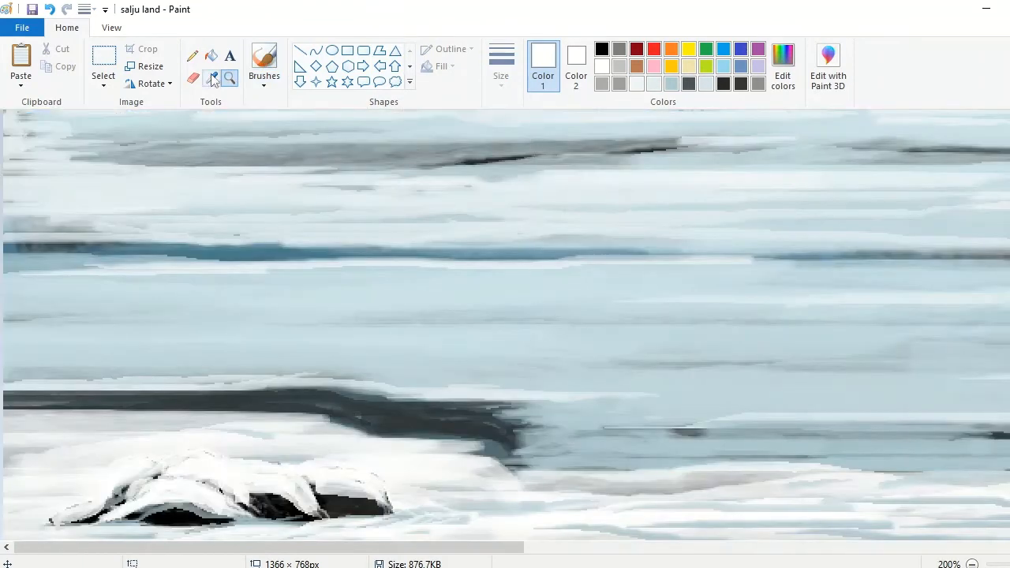
pyautogui.click(211, 78)
pyautogui.click(625, 532)
pyautogui.moveTo(464, 514); pyautogui.dragTo(590, 515)
pyautogui.moveTo(825, 530)
pyautogui.mouseDown()
pyautogui.moveTo(620, 514)
pyautogui.moveTo(417, 458)
pyautogui.moveTo(61, 436)
pyautogui.moveTo(459, 450)
pyautogui.mouseUp()
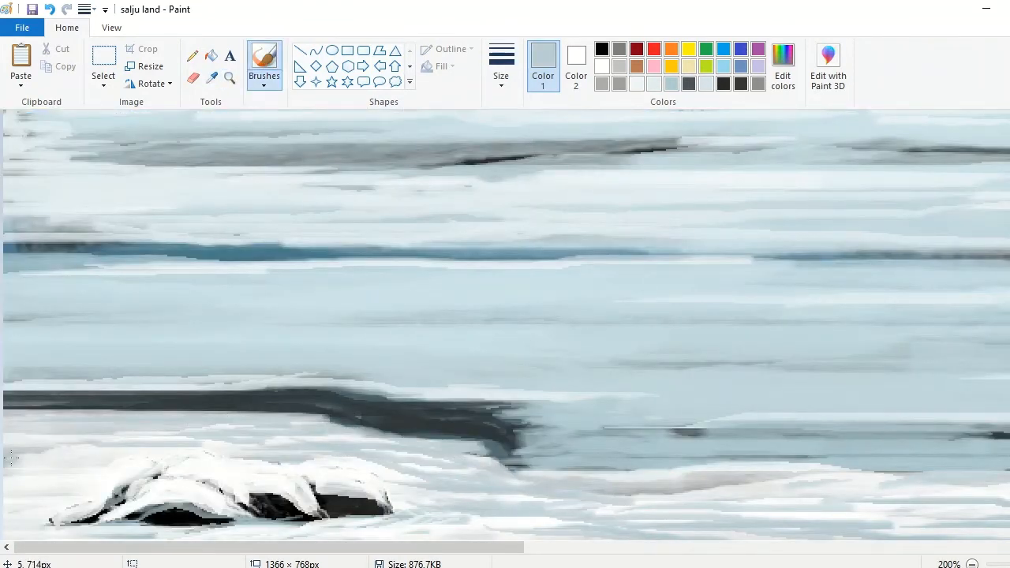
pyautogui.click(972, 564)
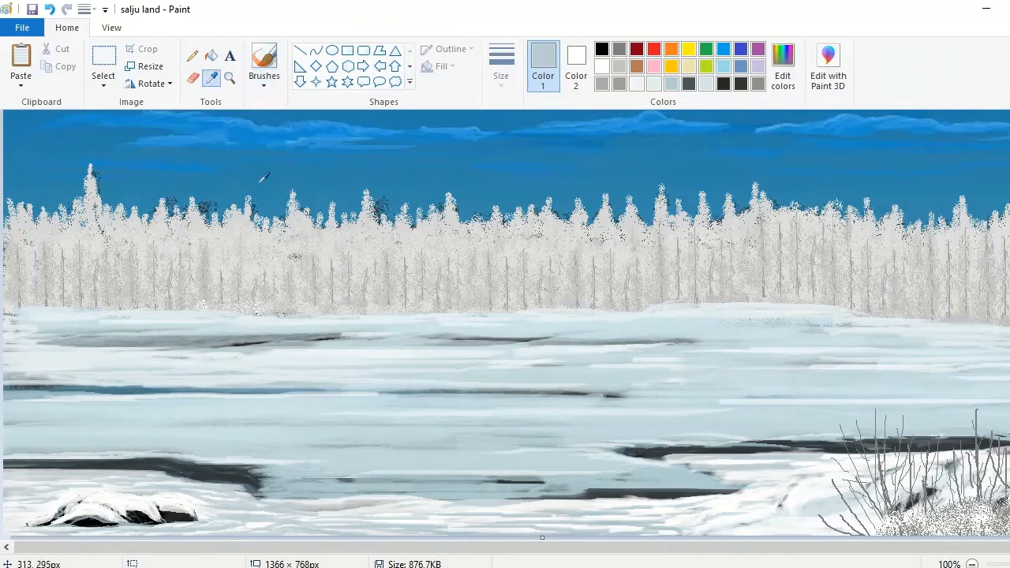
# Step: Mix a pale ice color, change the brush size, and lighten the middle of the ice field with broad strokes
pyautogui.click(783, 67)
pyautogui.click(707, 196)
pyautogui.click(388, 400)
pyautogui.click(501, 67)
pyautogui.click(536, 204)
pyautogui.moveTo(289, 470)
pyautogui.mouseDown()
pyautogui.moveTo(329, 476)
pyautogui.moveTo(576, 449)
pyautogui.moveTo(250, 451)
pyautogui.moveTo(16, 432)
pyautogui.moveTo(744, 418)
pyautogui.moveTo(1009, 394)
pyautogui.moveTo(582, 384)
pyautogui.moveTo(388, 366)
pyautogui.moveTo(370, 419)
pyautogui.moveTo(8, 424)
pyautogui.mouseUp()
pyautogui.click(501, 67)
pyautogui.click(537, 142)
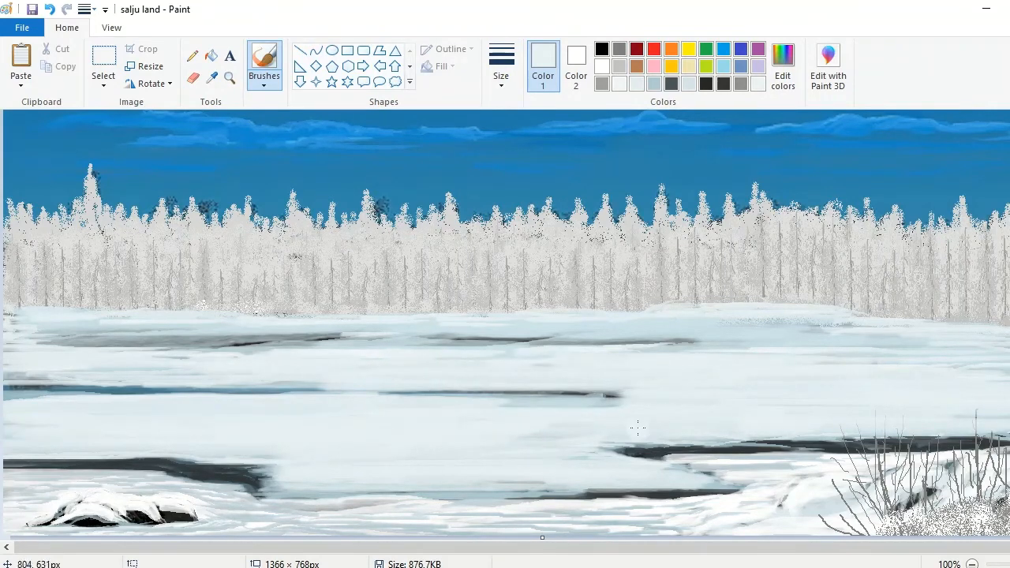
# Step: Mix a near-white color and brush it across the lower part of the ice field
pyautogui.click(783, 67)
pyautogui.moveTo(705, 194); pyautogui.dragTo(705, 187)
pyautogui.click(392, 401)
pyautogui.moveTo(461, 455)
pyautogui.mouseDown()
pyautogui.moveTo(620, 431)
pyautogui.moveTo(581, 421)
pyautogui.moveTo(213, 439)
pyautogui.moveTo(402, 450)
pyautogui.moveTo(44, 457)
pyautogui.moveTo(118, 456)
pyautogui.moveTo(4, 432)
pyautogui.mouseUp()
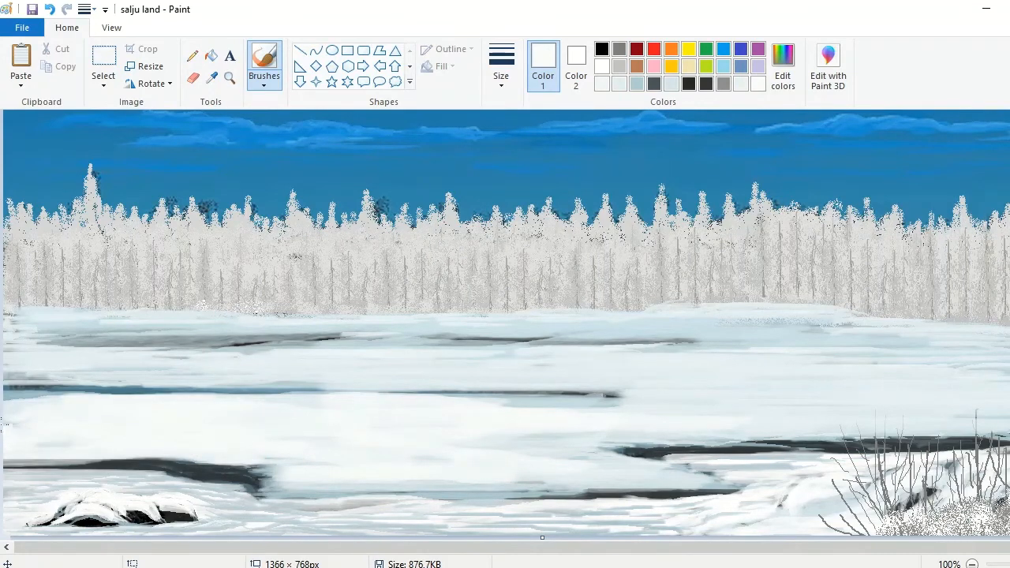
pyautogui.moveTo(1009, 426)
pyautogui.mouseDown()
pyautogui.moveTo(805, 415)
pyautogui.moveTo(469, 436)
pyautogui.moveTo(395, 410)
pyautogui.mouseUp()
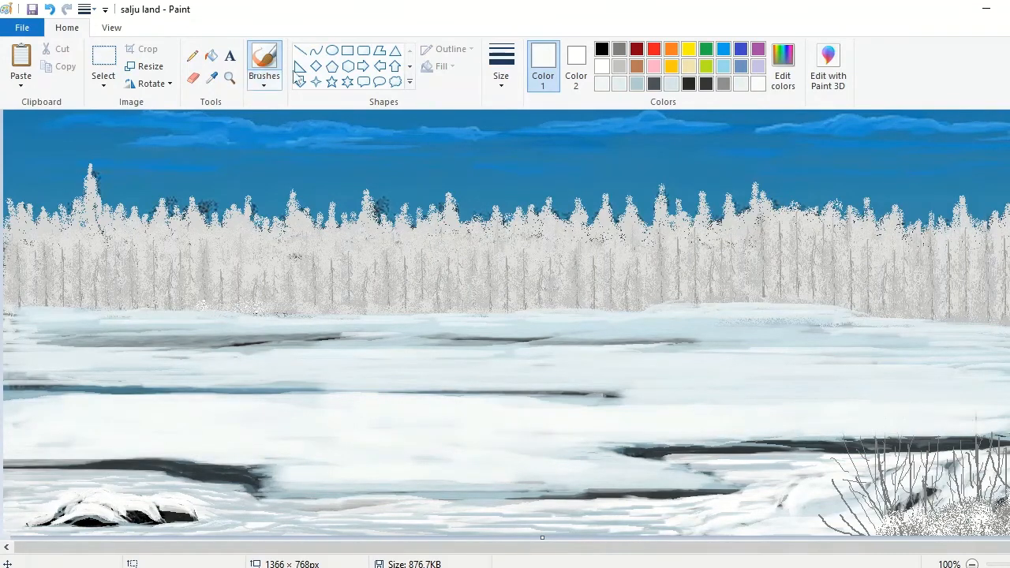
# Step: Draw a group of tall bare gray tree trunks on the far-left side of the ice, reaching above the forest
pyautogui.click(723, 84)
pyautogui.click(192, 55)
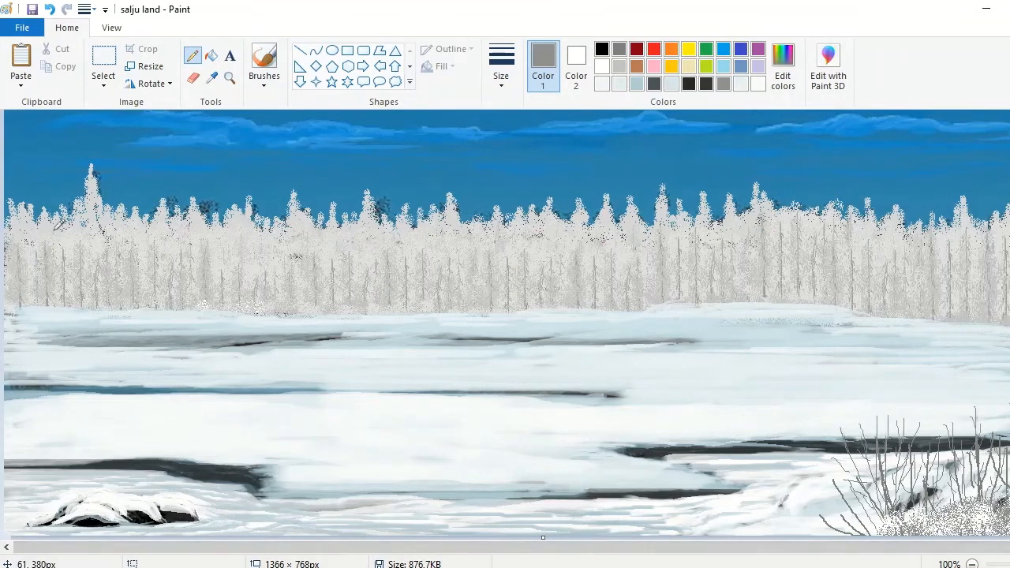
pyautogui.click(258, 87)
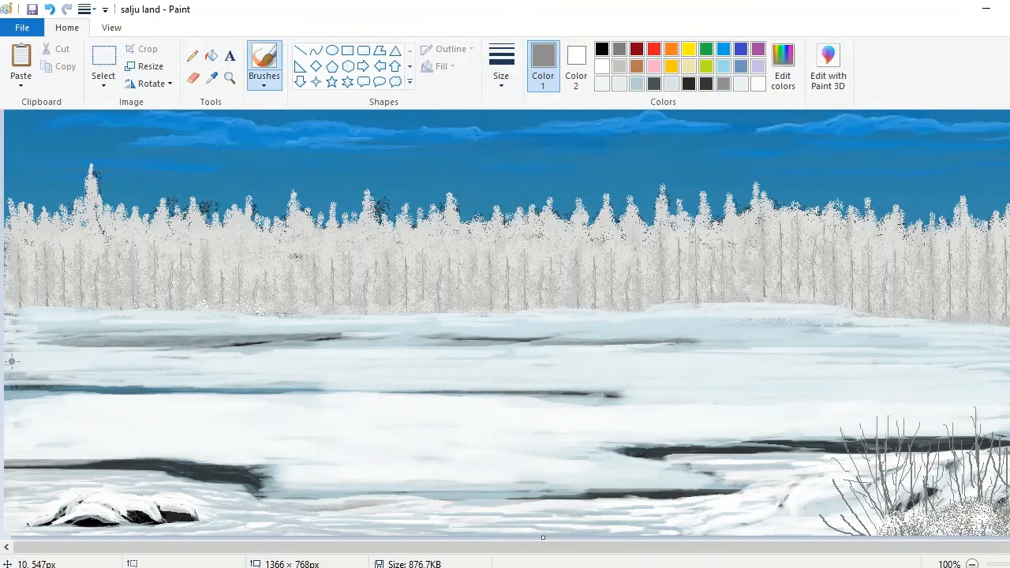
pyautogui.moveTo(75, 396); pyautogui.dragTo(79, 231)
pyautogui.moveTo(129, 158); pyautogui.dragTo(100, 388)
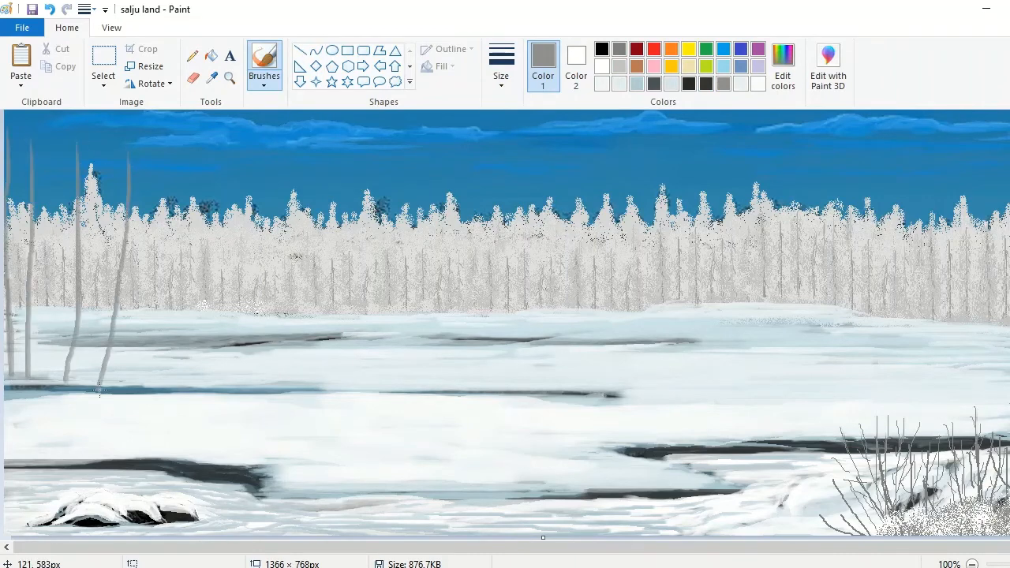
# Step: Mix a darker gray and shade the four rightmost trunks of the left-hand tree group down to their bases
pyautogui.click(227, 80)
pyautogui.click(56, 298)
pyautogui.scroll(1, 55, 298)
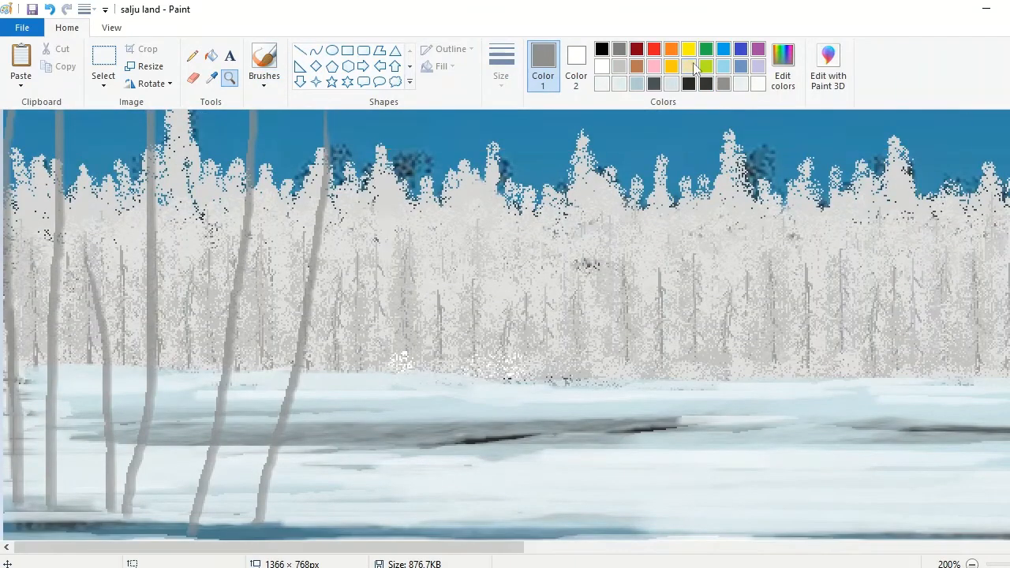
pyautogui.click(784, 82)
pyautogui.moveTo(706, 250); pyautogui.dragTo(705, 270)
pyautogui.click(403, 402)
pyautogui.click(264, 65)
pyautogui.moveTo(321, 125); pyautogui.dragTo(251, 523)
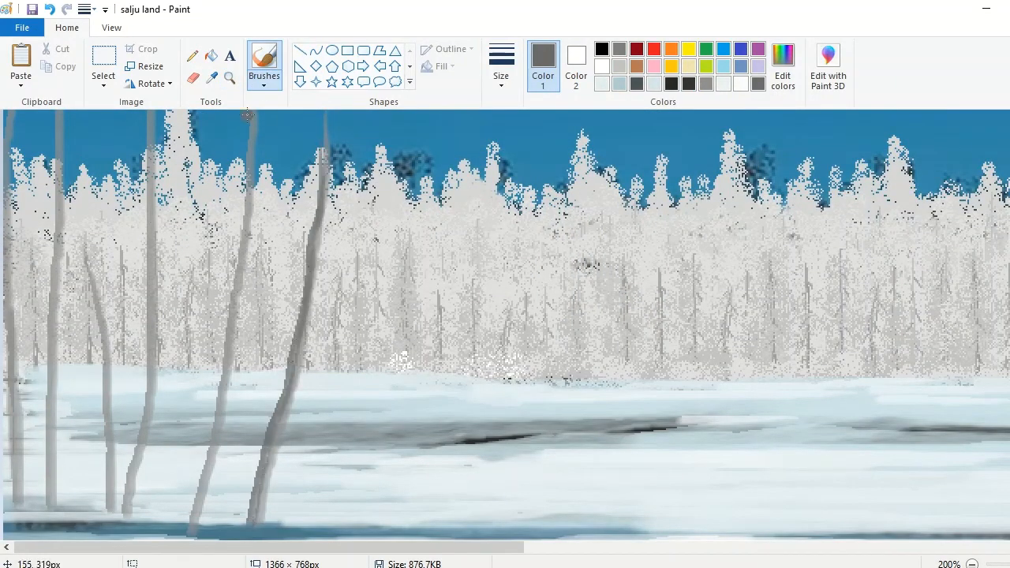
pyautogui.moveTo(222, 339); pyautogui.dragTo(181, 526)
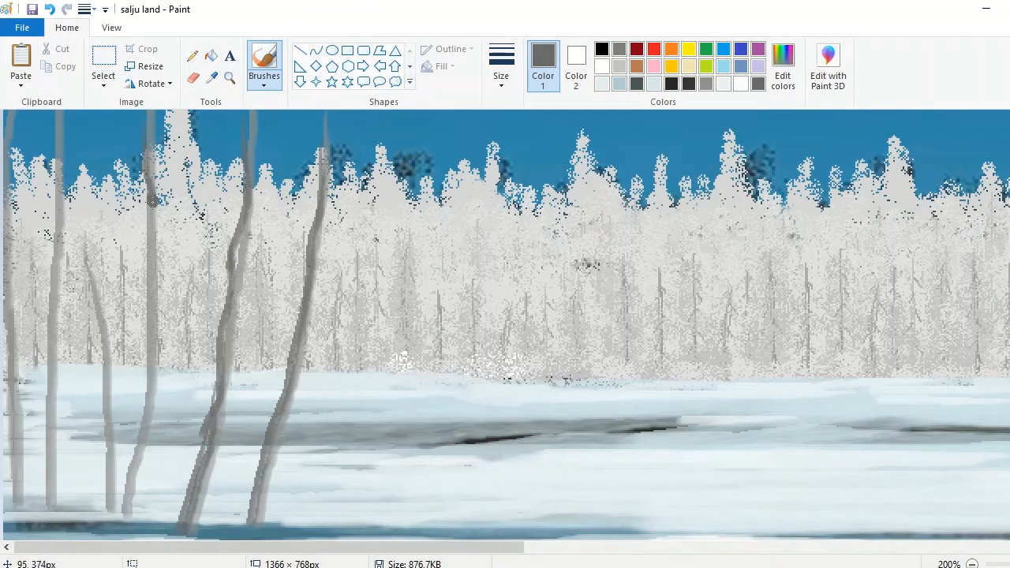
pyautogui.moveTo(153, 200)
pyautogui.mouseDown()
pyautogui.moveTo(139, 419)
pyautogui.moveTo(117, 521)
pyautogui.mouseUp()
pyautogui.moveTo(82, 167); pyautogui.dragTo(102, 516)
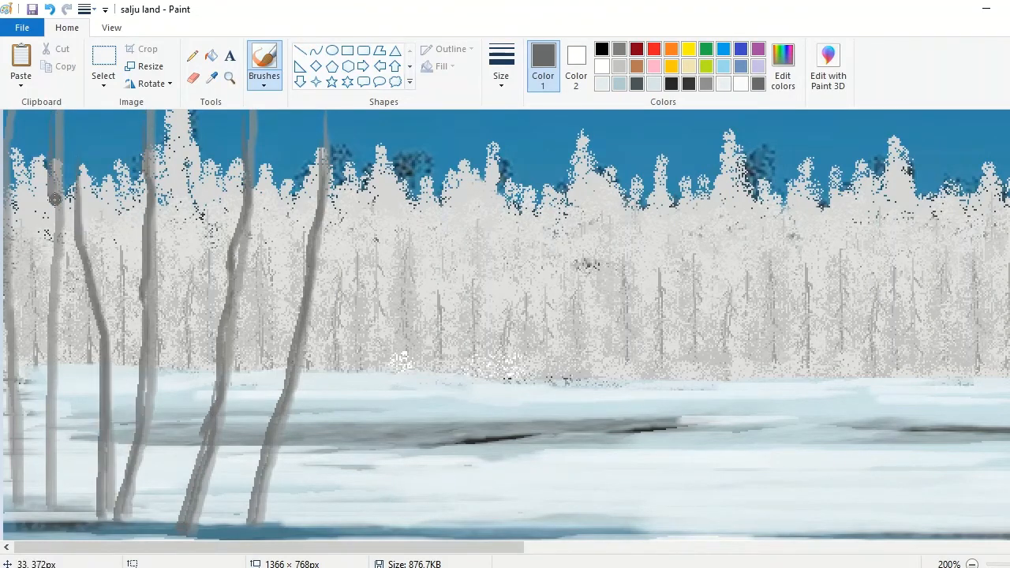
# Step: Shade the two leftmost trunks with the dark gray and darken the upper parts of the group's trunks
pyautogui.moveTo(55, 200); pyautogui.dragTo(43, 509)
pyautogui.moveTo(46, 301); pyautogui.dragTo(38, 513)
pyautogui.click(50, 9)
pyautogui.moveTo(45, 306)
pyautogui.mouseDown()
pyautogui.moveTo(39, 517)
pyautogui.moveTo(45, 339)
pyautogui.mouseUp()
pyautogui.moveTo(7, 289); pyautogui.dragTo(17, 517)
pyautogui.scroll(3, 505, 324)
pyautogui.moveTo(318, 268); pyautogui.dragTo(326, 354)
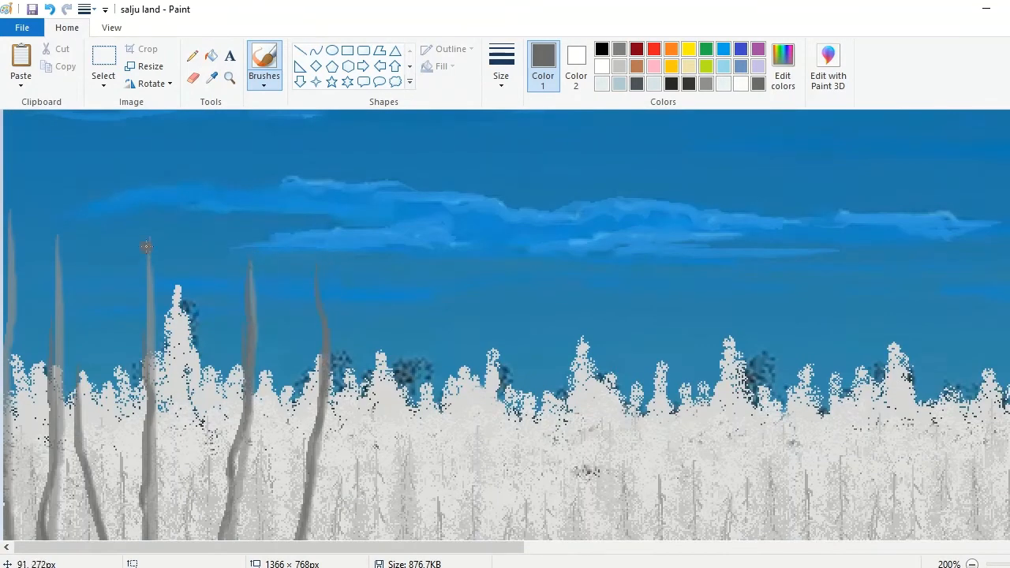
pyautogui.moveTo(14, 342); pyautogui.dragTo(10, 505)
pyautogui.moveTo(83, 370); pyautogui.dragTo(84, 467)
pyautogui.click(972, 564)
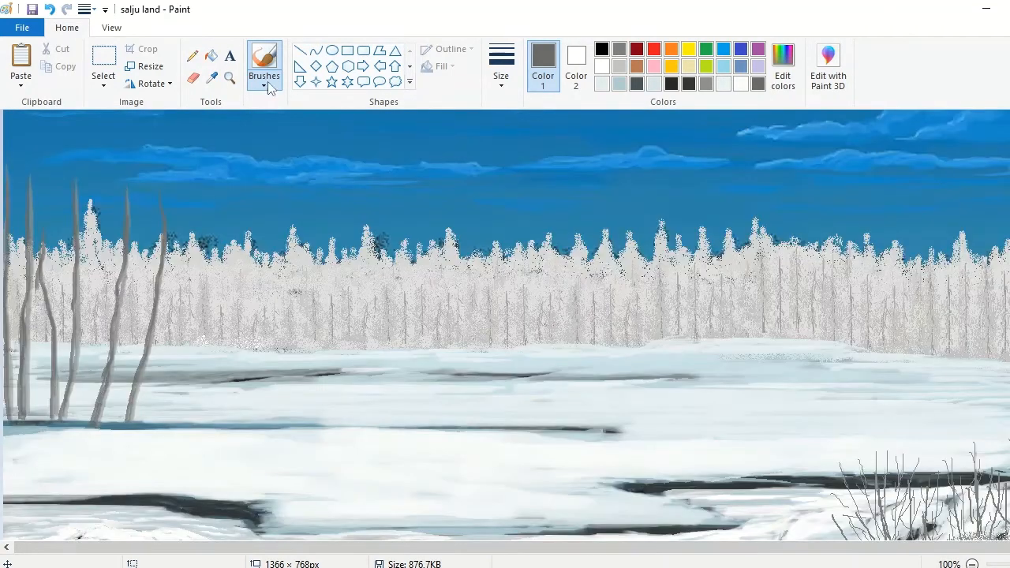
# Step: Adjust the gray and draw bare pencil branches on the lower part of the group's rightmost trunk
pyautogui.click(229, 78)
pyautogui.click(158, 338)
pyautogui.click(194, 57)
pyautogui.moveTo(277, 404); pyautogui.dragTo(292, 438)
pyautogui.click(784, 83)
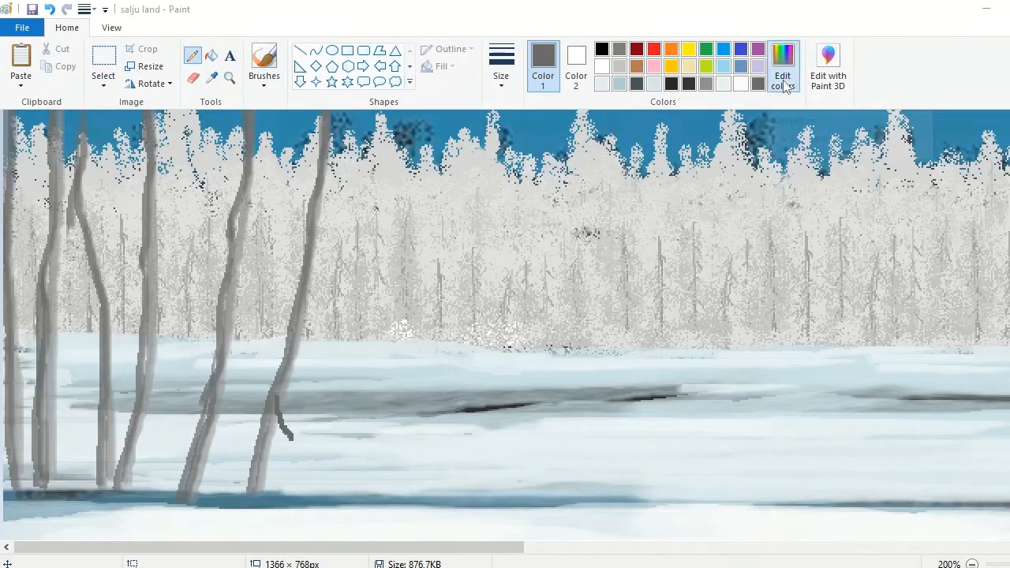
pyautogui.click(708, 254)
pyautogui.click(393, 399)
pyautogui.moveTo(283, 369); pyautogui.dragTo(251, 395)
# Step: Change the pencil size and add thinner bare branches up the two rightmost trunks to their tips
pyautogui.click(501, 74)
pyautogui.click(507, 141)
pyautogui.moveTo(294, 351); pyautogui.dragTo(306, 369)
pyautogui.moveTo(306, 299); pyautogui.dragTo(322, 329)
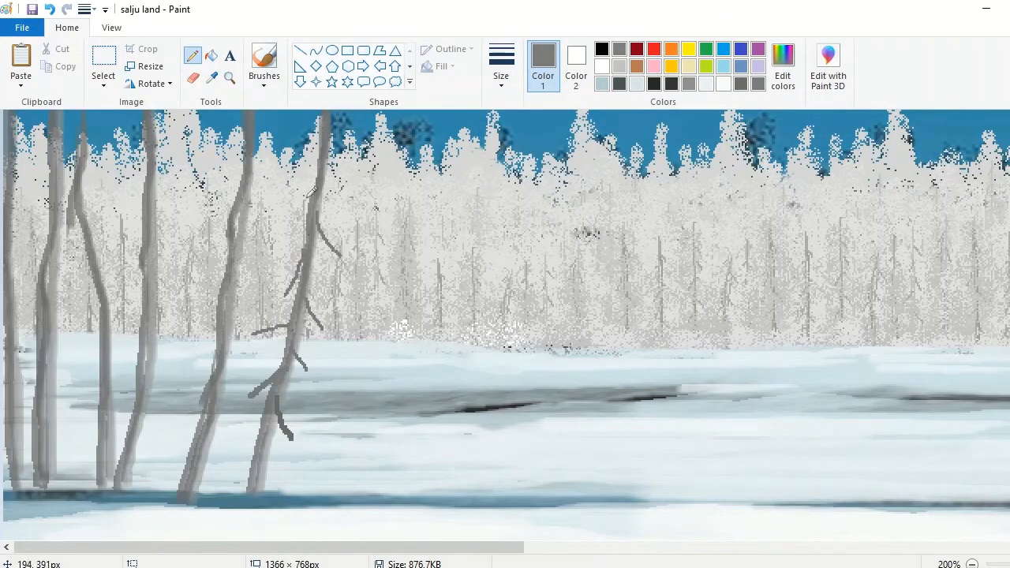
pyautogui.moveTo(318, 187); pyautogui.dragTo(286, 218)
pyautogui.scroll(5, 316, 205)
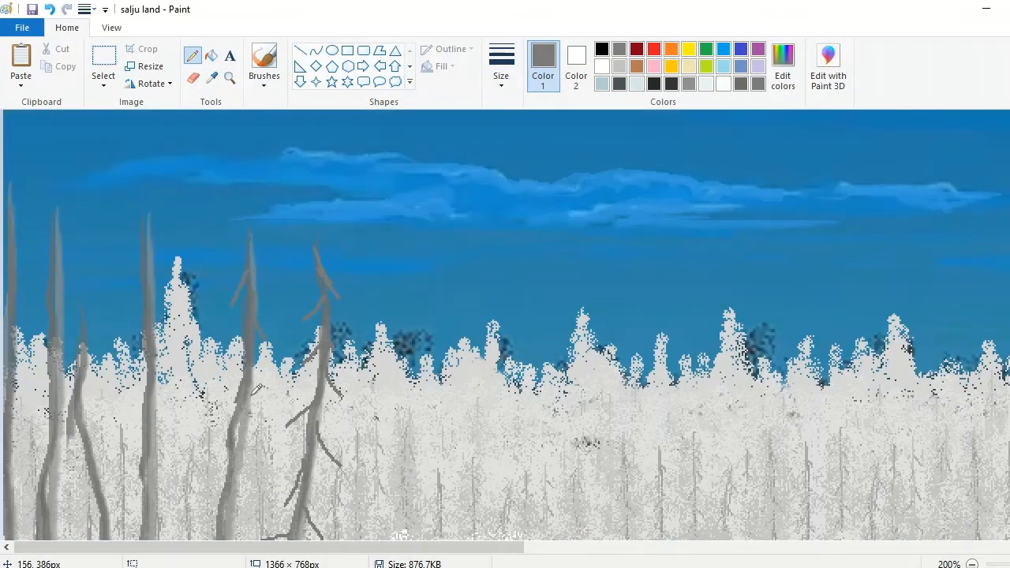
# Step: Draw bare branches and small twigs along the remaining trunks of the left-hand tree group
pyautogui.scroll(-4, 197, 400)
pyautogui.scroll(-5, 783, 392)
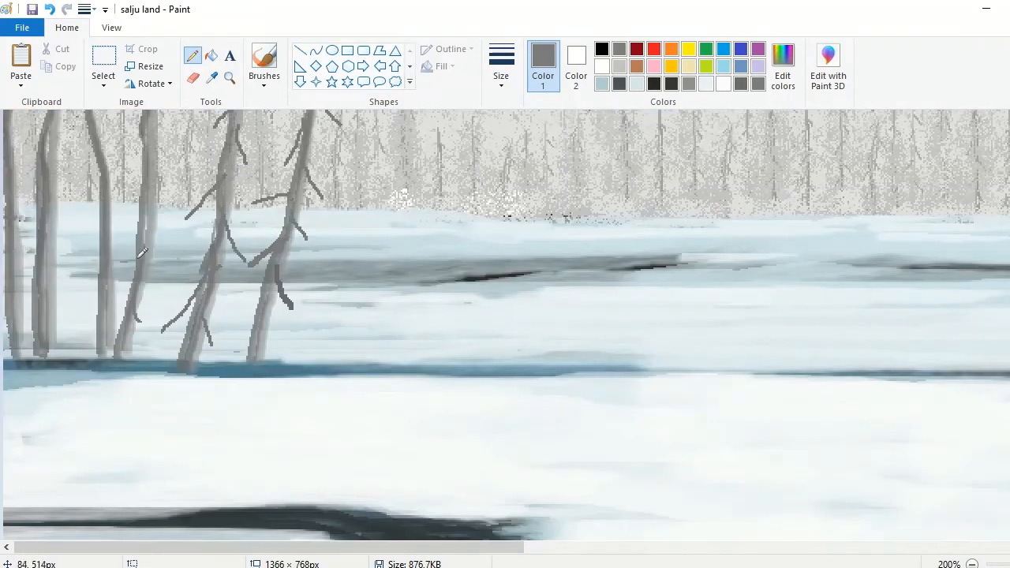
pyautogui.scroll(6, 168, 319)
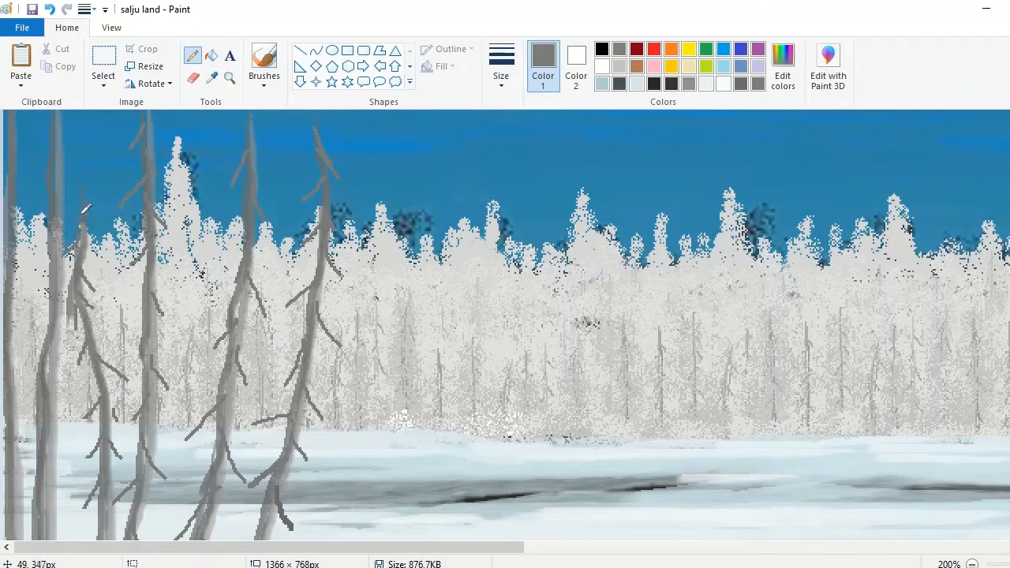
pyautogui.scroll(-3, 55, 398)
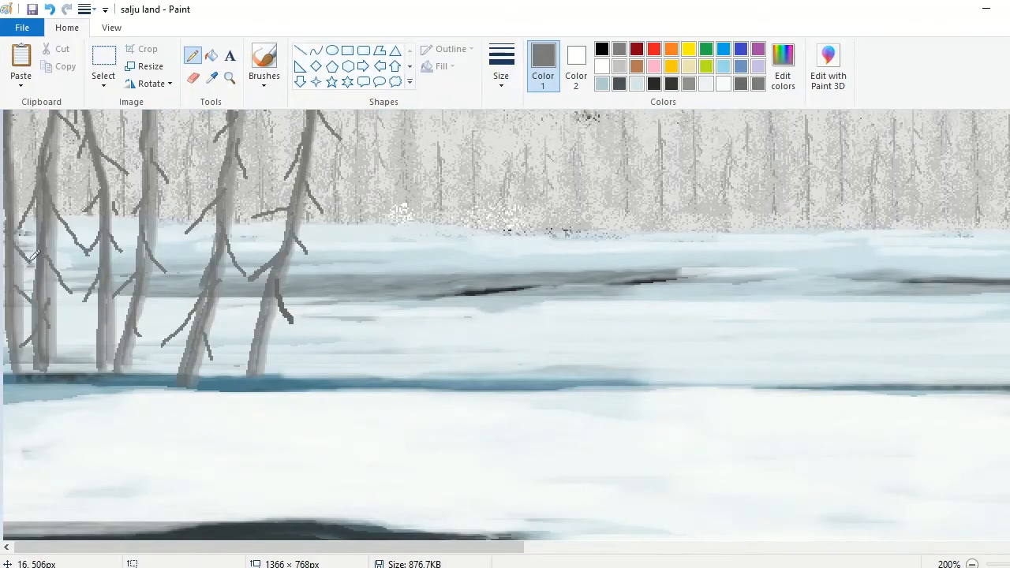
pyautogui.scroll(3, 2, 297)
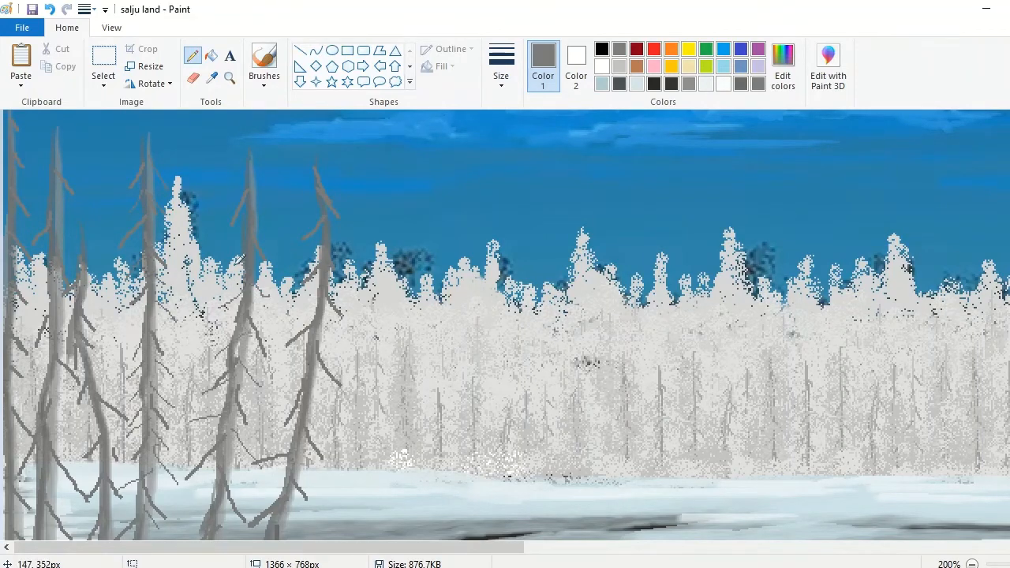
pyautogui.scroll(-2, 299, 392)
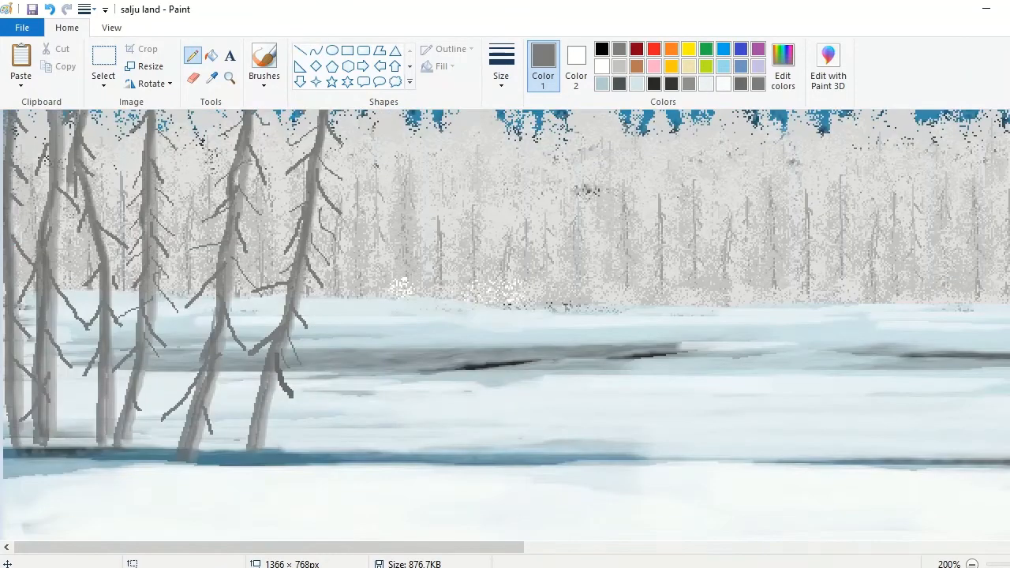
pyautogui.scroll(-1, 36, 303)
pyautogui.scroll(1, 177, 175)
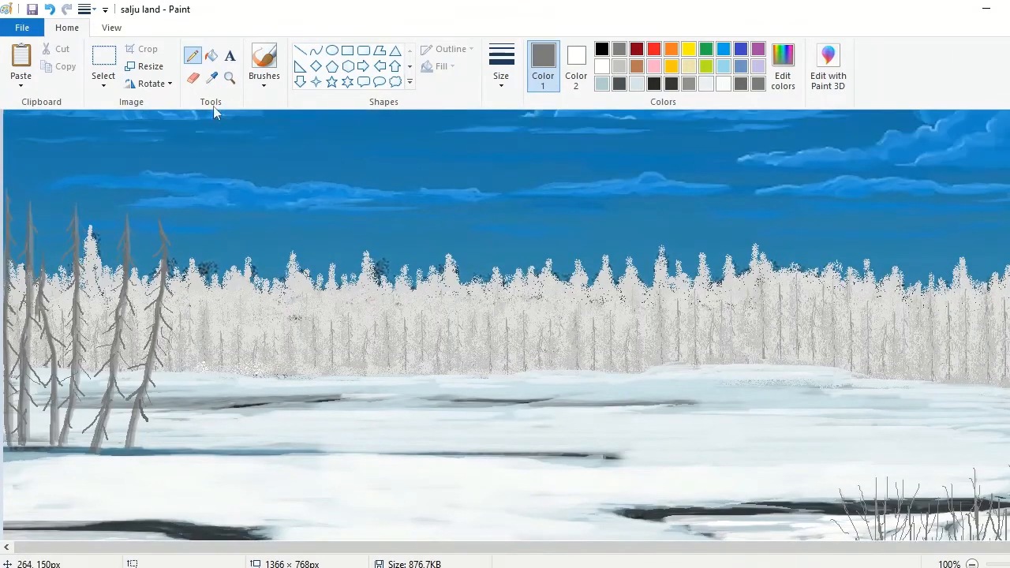
# Step: Extend the tips of the left-hand trees higher into the sky with thin pencil lines and twigs
pyautogui.click(229, 78)
pyautogui.click(221, 191)
pyautogui.click(192, 56)
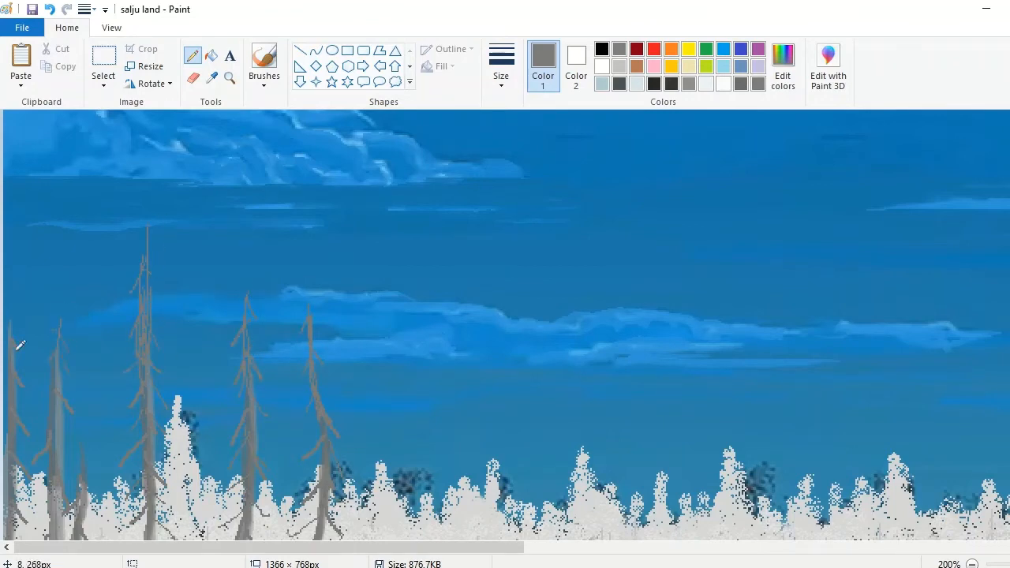
pyautogui.click(973, 564)
# Step: Pick a lighter gray and airbrush foliage along the lower and middle branches of the group's two rightmost trees
pyautogui.click(496, 82)
pyautogui.click(213, 77)
pyautogui.click(149, 379)
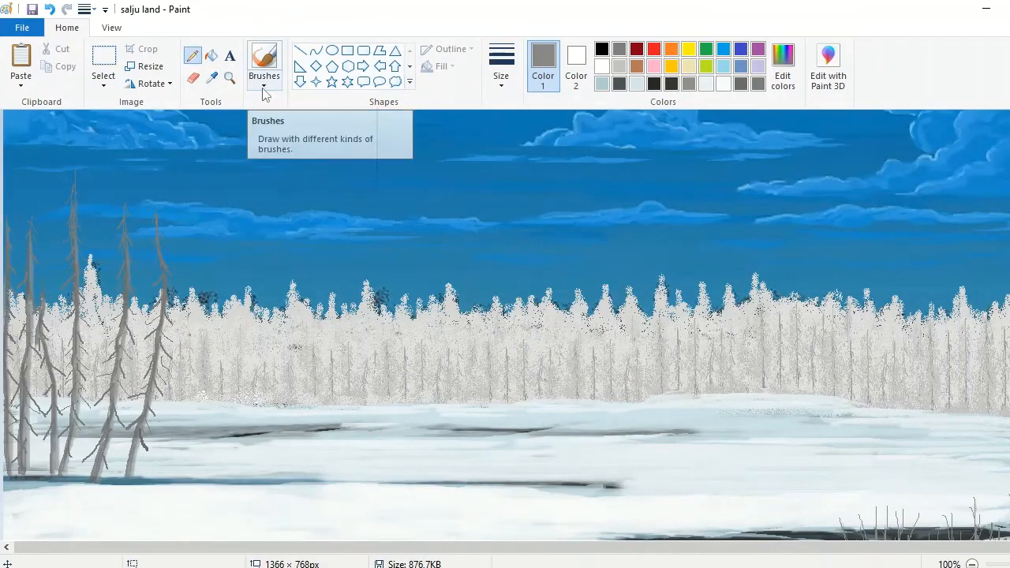
pyautogui.hotkey('ctrl', 'pageup')
pyautogui.click(264, 63)
pyautogui.moveTo(278, 391)
pyautogui.mouseDown()
pyautogui.moveTo(323, 454)
pyautogui.moveTo(300, 432)
pyautogui.mouseUp()
pyautogui.click(50, 9)
pyautogui.moveTo(300, 340); pyautogui.dragTo(330, 381)
pyautogui.moveTo(314, 288); pyautogui.dragTo(338, 319)
pyautogui.moveTo(319, 209); pyautogui.dragTo(354, 256)
pyautogui.moveTo(241, 225); pyautogui.dragTo(257, 311)
pyautogui.moveTo(207, 434); pyautogui.dragTo(227, 475)
pyautogui.moveTo(217, 353); pyautogui.dragTo(180, 379)
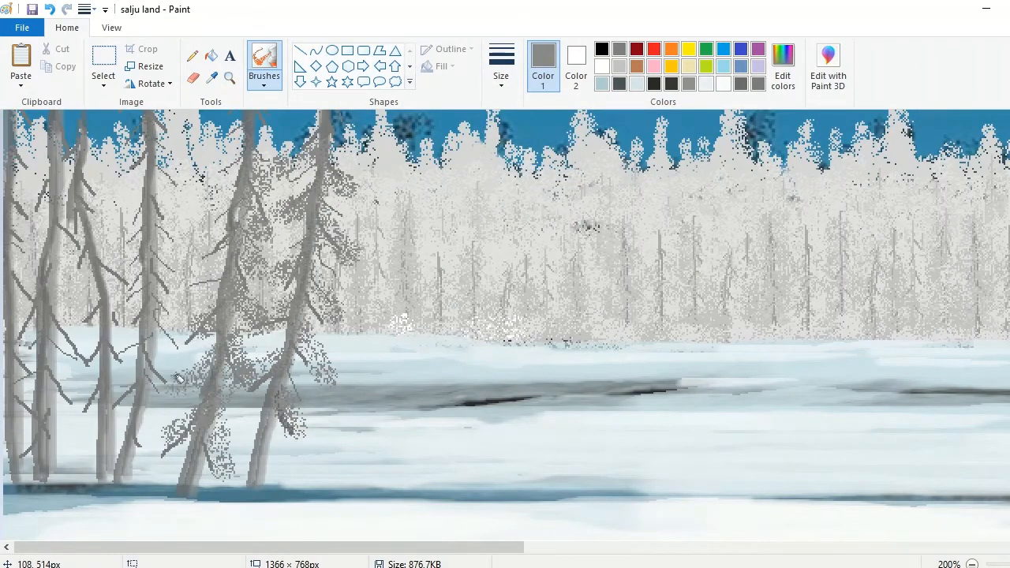
# Step: Spray gray foliage over the upper crowns of the two rightmost trees in the left-hand group
pyautogui.scroll(3, 180, 379)
pyautogui.moveTo(229, 316); pyautogui.dragTo(237, 150)
pyautogui.moveTo(343, 292)
pyautogui.mouseDown()
pyautogui.moveTo(307, 213)
pyautogui.moveTo(304, 150)
pyautogui.mouseUp()
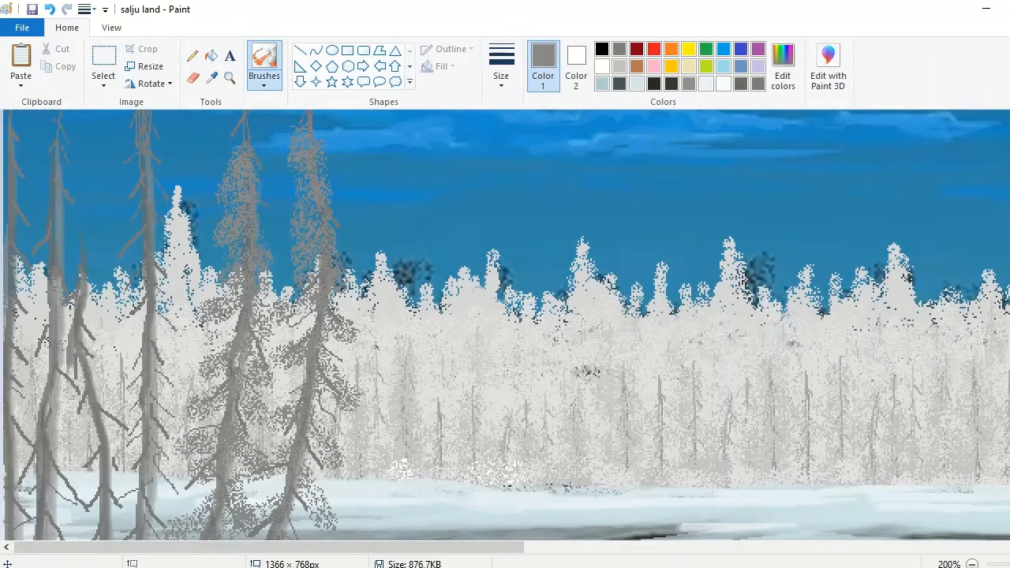
pyautogui.scroll(2, 304, 146)
pyautogui.moveTo(236, 183); pyautogui.dragTo(266, 314)
pyautogui.moveTo(298, 264); pyautogui.dragTo(336, 317)
# Step: Spray gray foliage over the tallest tree and the short leaning tree beside it, from crown to base
pyautogui.moveTo(142, 136)
pyautogui.mouseDown()
pyautogui.moveTo(174, 337)
pyautogui.moveTo(135, 514)
pyautogui.mouseUp()
pyautogui.scroll(-3, 141, 505)
pyautogui.moveTo(166, 363)
pyautogui.mouseDown()
pyautogui.moveTo(169, 501)
pyautogui.moveTo(120, 445)
pyautogui.mouseUp()
pyautogui.moveTo(75, 493); pyautogui.dragTo(79, 316)
pyautogui.moveTo(115, 292); pyautogui.dragTo(110, 273)
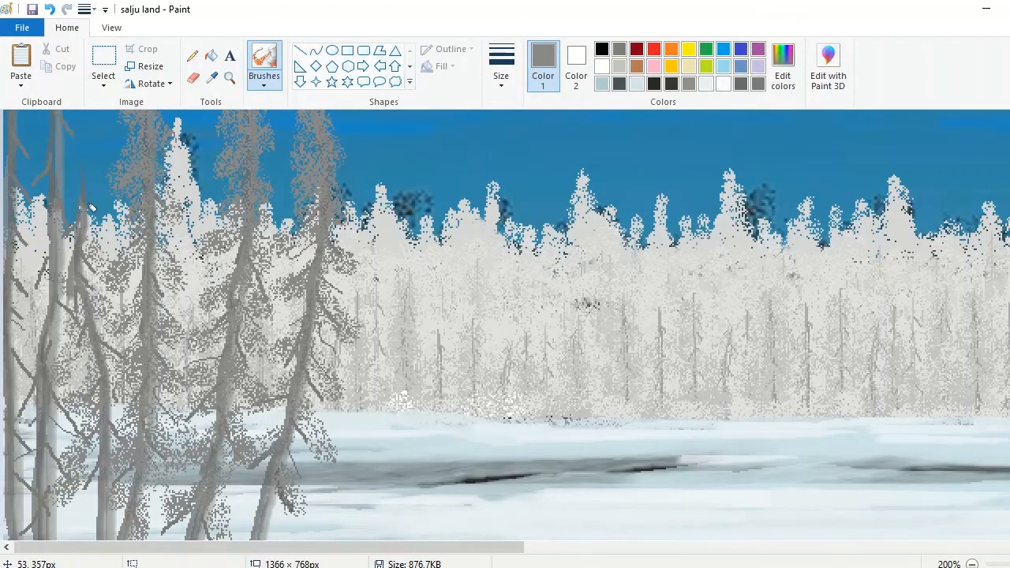
pyautogui.moveTo(112, 230); pyautogui.dragTo(90, 177)
pyautogui.moveTo(80, 360); pyautogui.dragTo(55, 525)
# Step: Spray foliage over the two leftmost trees from their lower branches up to their crowns
pyautogui.moveTo(25, 483)
pyautogui.mouseDown()
pyautogui.moveTo(56, 245)
pyautogui.moveTo(38, 170)
pyautogui.mouseUp()
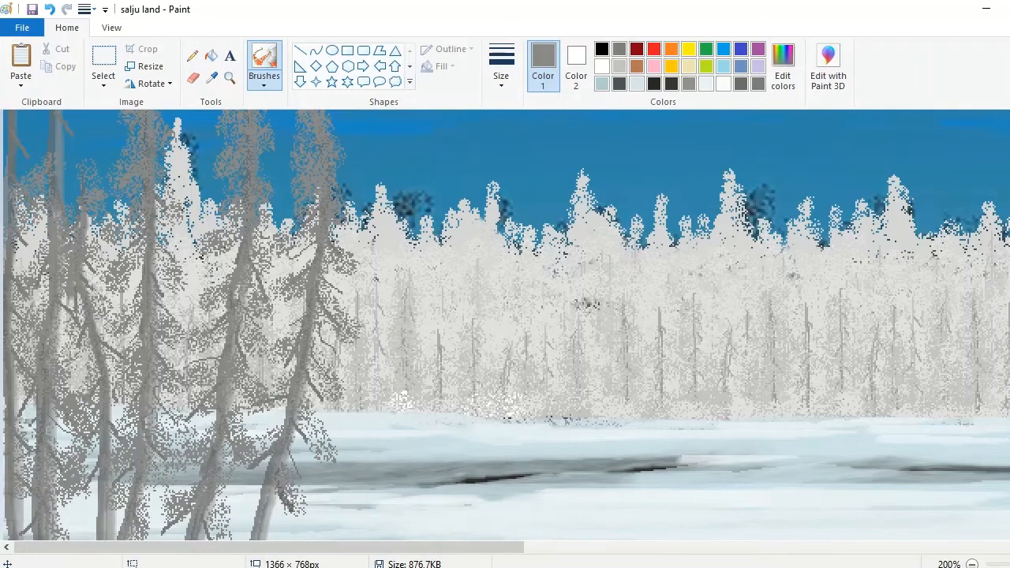
pyautogui.scroll(4, 48, 205)
pyautogui.moveTo(49, 355)
pyautogui.mouseDown()
pyautogui.moveTo(60, 321)
pyautogui.moveTo(56, 213)
pyautogui.mouseUp()
pyautogui.moveTo(11, 245); pyautogui.dragTo(25, 434)
pyautogui.moveTo(94, 367); pyautogui.dragTo(103, 440)
# Step: Fill out the lower and middle branches of the left-hand trees with more airbrush texture
pyautogui.moveTo(167, 374)
pyautogui.mouseDown()
pyautogui.moveTo(180, 364)
pyautogui.moveTo(116, 349)
pyautogui.mouseUp()
pyautogui.moveTo(124, 411)
pyautogui.mouseDown()
pyautogui.moveTo(169, 383)
pyautogui.moveTo(297, 442)
pyautogui.mouseUp()
pyautogui.scroll(-6, 297, 434)
pyautogui.moveTo(344, 205); pyautogui.dragTo(304, 410)
pyautogui.moveTo(265, 367)
pyautogui.mouseDown()
pyautogui.moveTo(222, 373)
pyautogui.moveTo(269, 331)
pyautogui.moveTo(312, 404)
pyautogui.moveTo(303, 224)
pyautogui.moveTo(246, 238)
pyautogui.moveTo(221, 324)
pyautogui.moveTo(158, 378)
pyautogui.moveTo(118, 369)
pyautogui.moveTo(153, 278)
pyautogui.moveTo(135, 189)
pyautogui.moveTo(316, 180)
pyautogui.mouseUp()
# Step: Mix an off-white color and spray snow over the crowns and branches of the left-hand trees
pyautogui.click(576, 67)
pyautogui.click(783, 69)
pyautogui.click(697, 203)
pyautogui.click(389, 399)
pyautogui.click(757, 84)
pyautogui.scroll(2, 315, 180)
pyautogui.moveTo(51, 394)
pyautogui.mouseDown()
pyautogui.moveTo(28, 378)
pyautogui.moveTo(53, 349)
pyautogui.moveTo(51, 303)
pyautogui.moveTo(38, 318)
pyautogui.moveTo(44, 206)
pyautogui.moveTo(75, 213)
pyautogui.mouseUp()
pyautogui.scroll(5, 311, 253)
pyautogui.moveTo(237, 371)
pyautogui.mouseDown()
pyautogui.moveTo(253, 343)
pyautogui.moveTo(248, 237)
pyautogui.moveTo(328, 363)
pyautogui.moveTo(308, 229)
pyautogui.moveTo(133, 327)
pyautogui.moveTo(45, 229)
pyautogui.moveTo(8, 332)
pyautogui.moveTo(14, 410)
pyautogui.moveTo(77, 306)
pyautogui.moveTo(148, 247)
pyautogui.moveTo(234, 282)
pyautogui.moveTo(316, 278)
pyautogui.moveTo(348, 317)
pyautogui.moveTo(338, 379)
pyautogui.mouseUp()
pyautogui.click(972, 565)
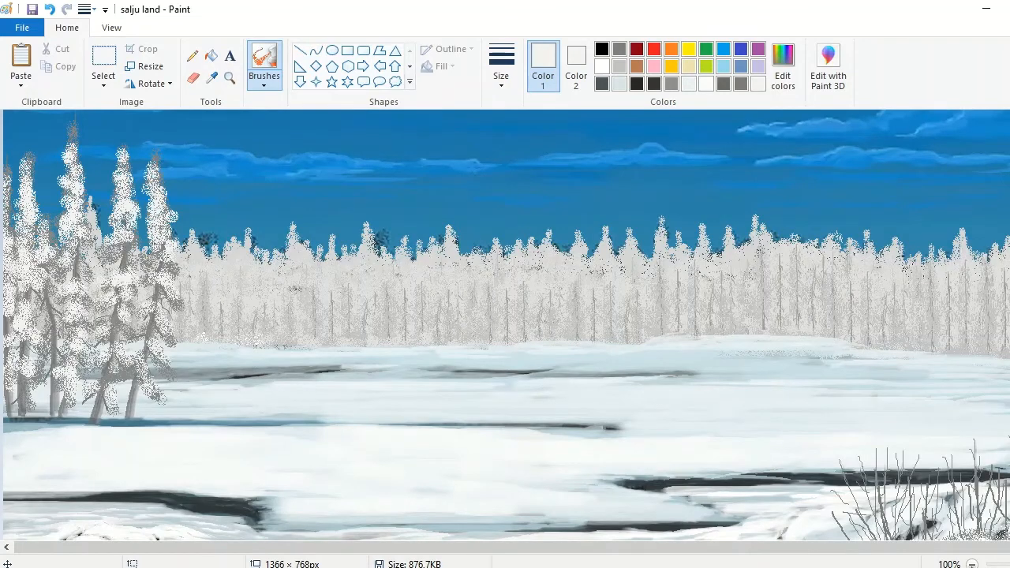
# Step: Add extra off-white snow to the lower branches of the two rightmost trees in the left-hand group
pyautogui.moveTo(146, 359); pyautogui.dragTo(159, 340)
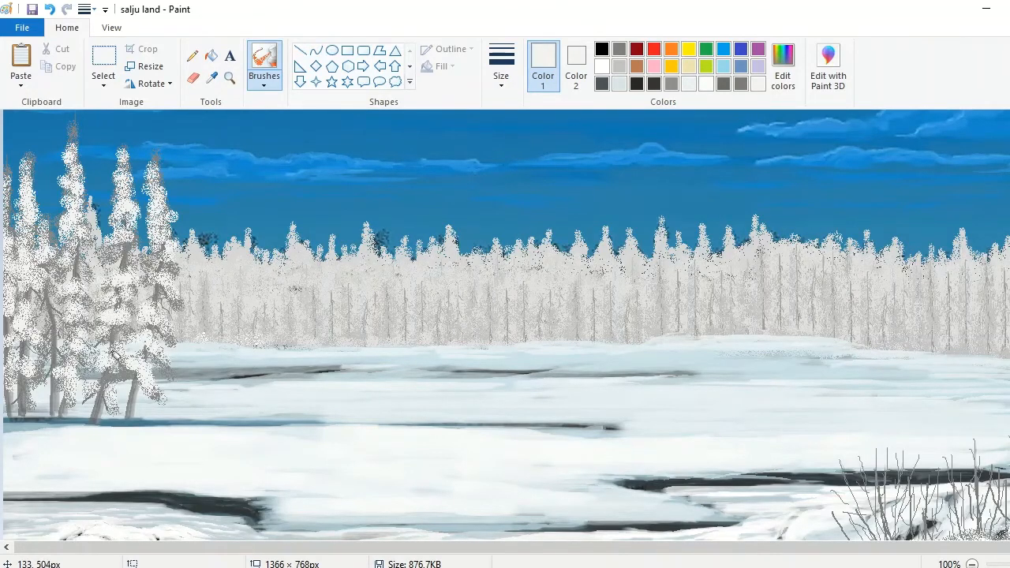
pyautogui.click(972, 564)
pyautogui.click(1009, 564)
pyautogui.scroll(-3, 505, 325)
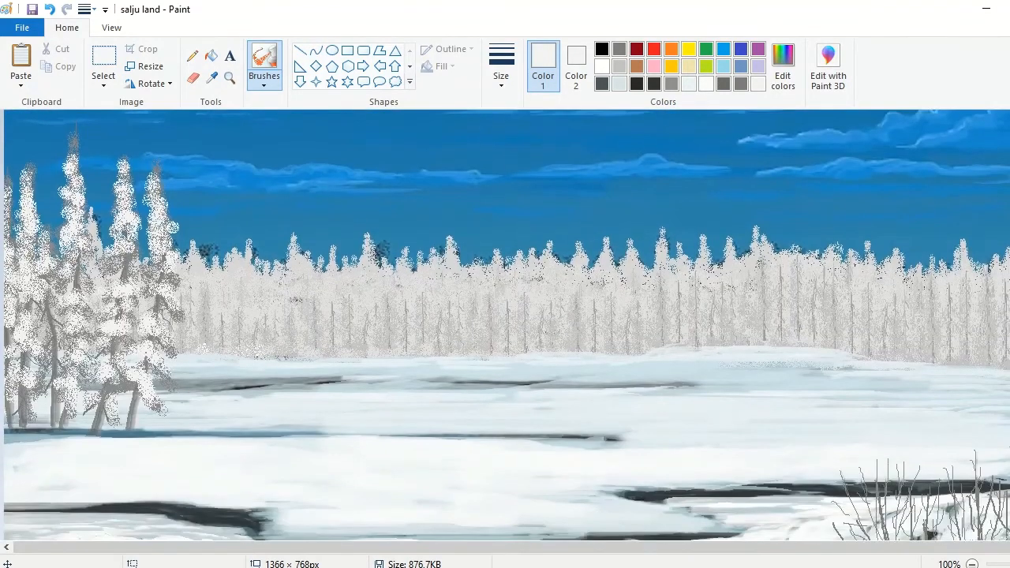
# Step: Pencil a thin, tall dark gray tree trunk in front of the right-hand part of the frosted forest
pyautogui.scroll(1, 505, 325)
pyautogui.scroll(1, 505, 325)
pyautogui.click(229, 80)
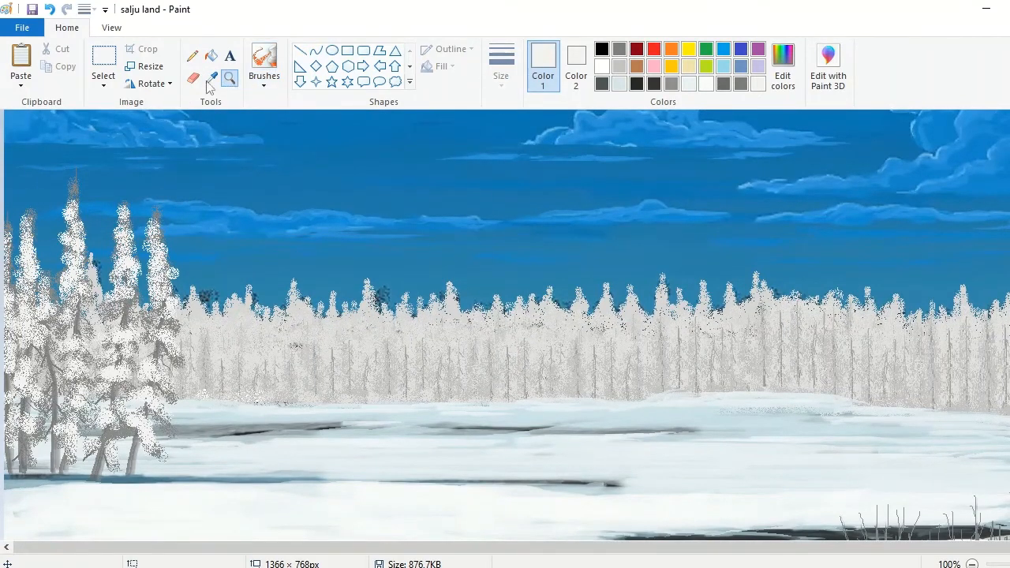
pyautogui.click(740, 83)
pyautogui.moveTo(641, 551); pyautogui.dragTo(664, 552)
pyautogui.click(192, 56)
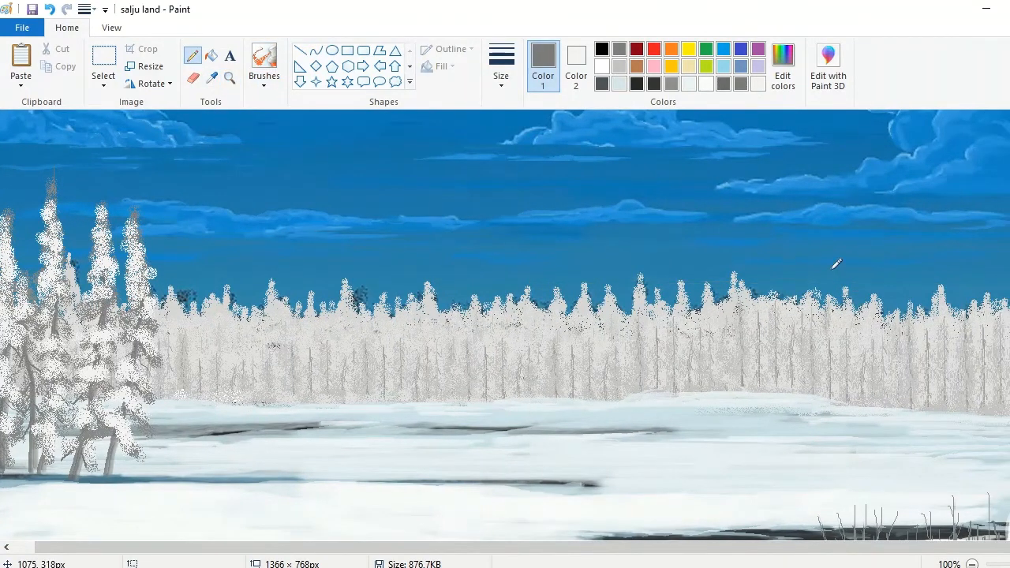
pyautogui.scroll(1, 389, 186)
pyautogui.click(229, 78)
pyautogui.click(821, 361)
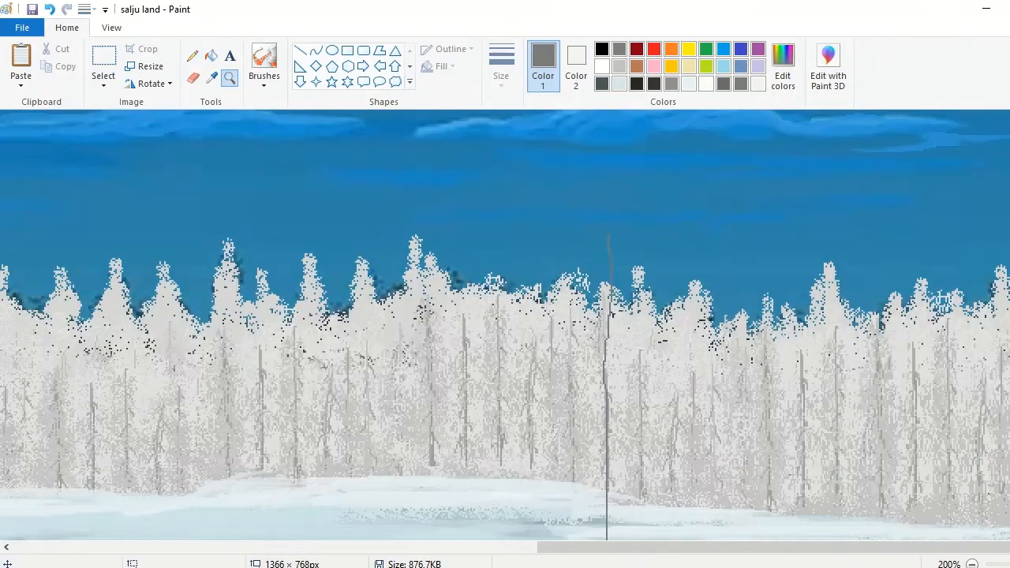
# Step: Add short bare branches along the gray trunk and pencil a second branched tree farther to its right
pyautogui.scroll(-1, 618, 214)
pyautogui.click(192, 56)
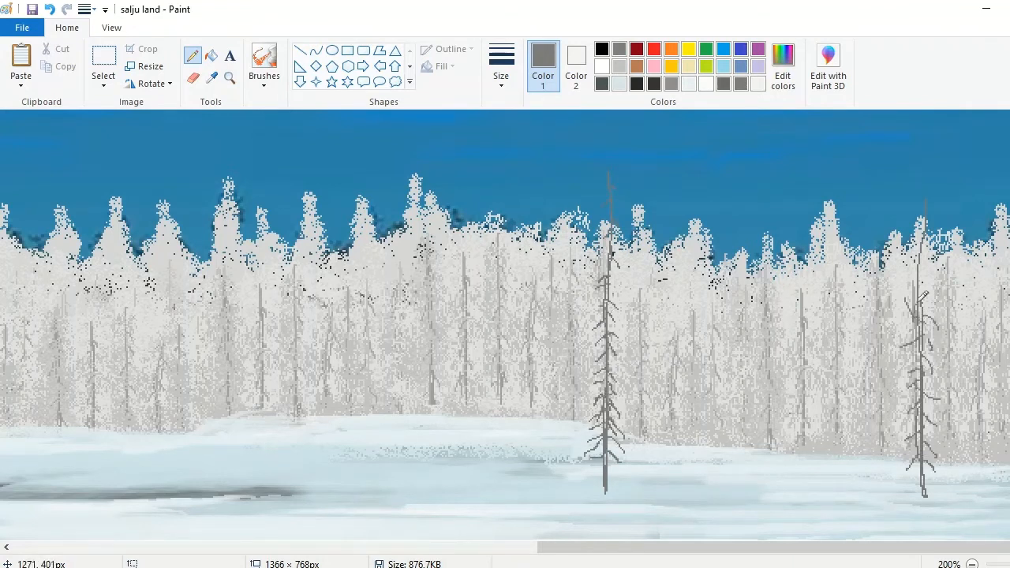
pyautogui.click(503, 79)
pyautogui.click(536, 141)
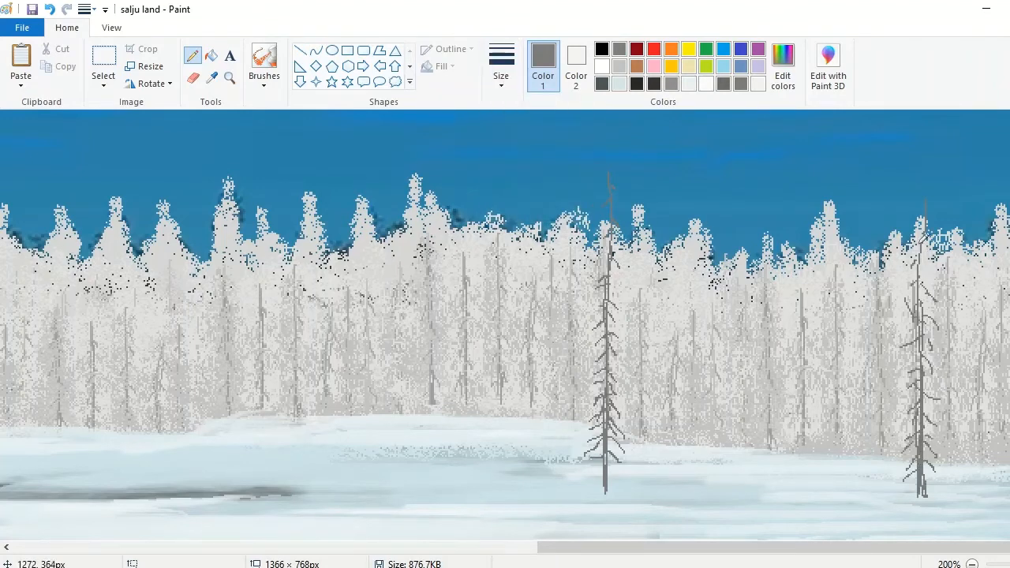
# Step: Mix a lighter gray and airbrush foliage over both slender trees in front of the right-hand forest
pyautogui.click(264, 77)
pyautogui.click(354, 108)
pyautogui.click(783, 68)
pyautogui.click(707, 250)
pyautogui.click(392, 401)
pyautogui.moveTo(584, 460)
pyautogui.mouseDown()
pyautogui.moveTo(618, 431)
pyautogui.moveTo(606, 391)
pyautogui.moveTo(611, 222)
pyautogui.moveTo(625, 363)
pyautogui.moveTo(611, 411)
pyautogui.mouseUp()
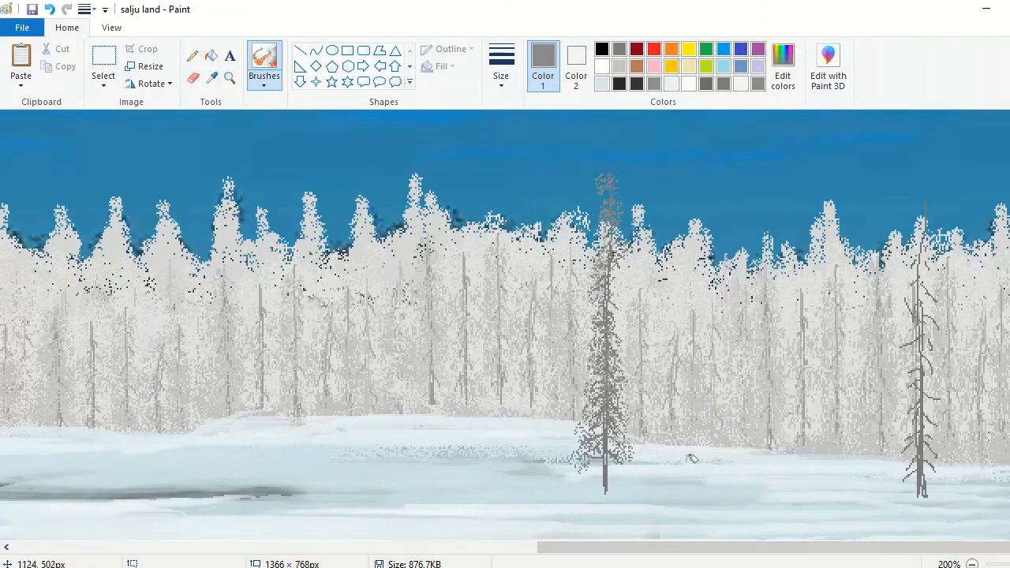
pyautogui.moveTo(910, 449)
pyautogui.mouseDown()
pyautogui.moveTo(922, 281)
pyautogui.moveTo(912, 345)
pyautogui.moveTo(938, 472)
pyautogui.moveTo(920, 454)
pyautogui.moveTo(934, 381)
pyautogui.mouseUp()
pyautogui.moveTo(614, 474); pyautogui.dragTo(639, 462)
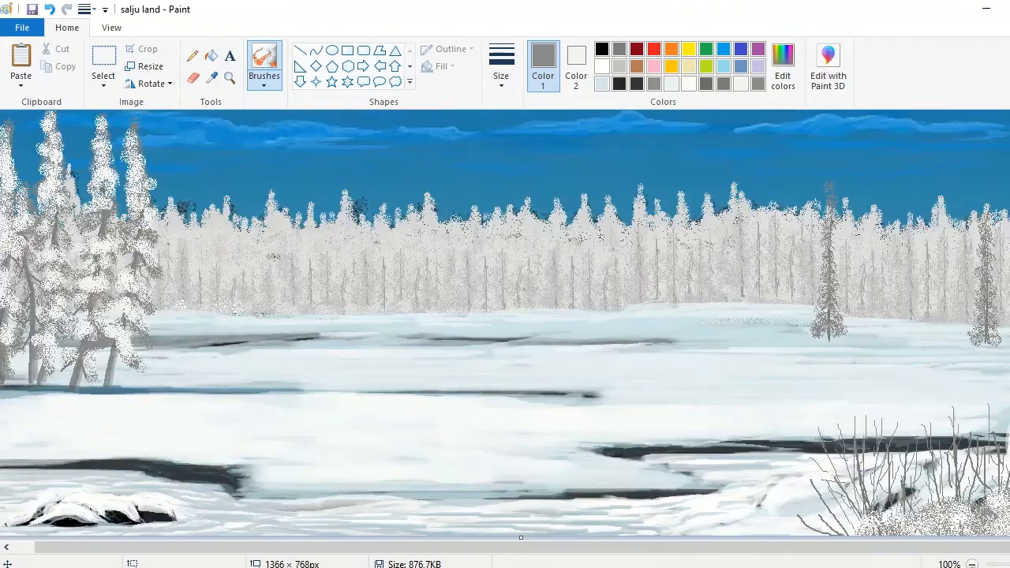
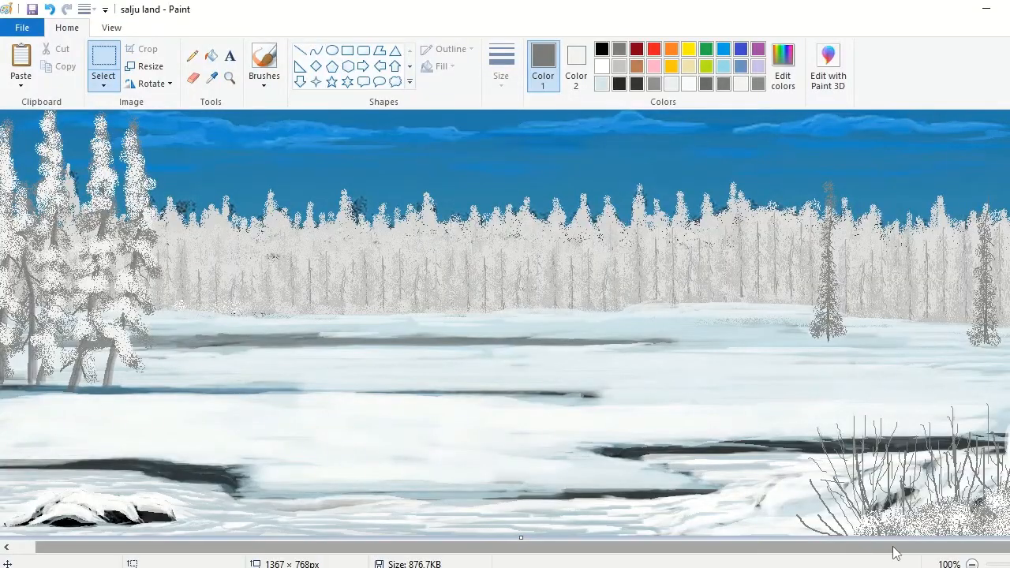
# Step: Widen the canvas to 1608 × 768 px and pencil a thin gray trunk with bare branches on the blank area beside the painting
pyautogui.click(972, 564)
pyautogui.moveTo(545, 266); pyautogui.dragTo(640, 266)
pyautogui.click(230, 78)
pyautogui.click(367, 274)
pyautogui.moveTo(810, 550); pyautogui.dragTo(828, 550)
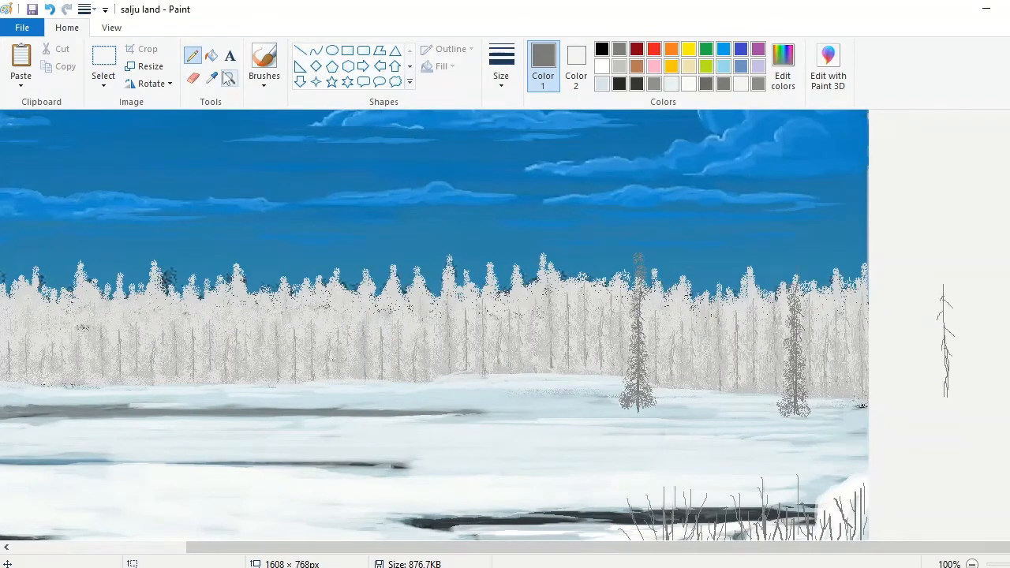
pyautogui.click(782, 356)
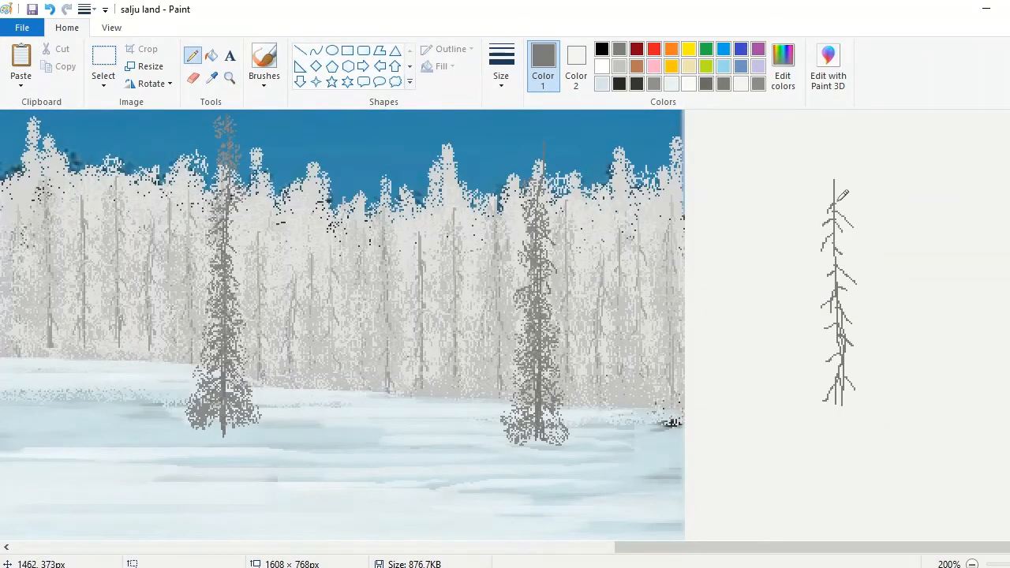
pyautogui.click(195, 82)
pyautogui.click(855, 284)
# Step: Duplicate the bare tree beside the original on the blank area, flip the copy horizontally and pencil extra strokes on it
pyautogui.click(103, 59)
pyautogui.moveTo(779, 162); pyautogui.dragTo(890, 428)
pyautogui.click(63, 67)
pyautogui.click(22, 59)
pyautogui.moveTo(68, 240)
pyautogui.mouseDown()
pyautogui.moveTo(702, 338)
pyautogui.moveTo(977, 297)
pyautogui.mouseUp()
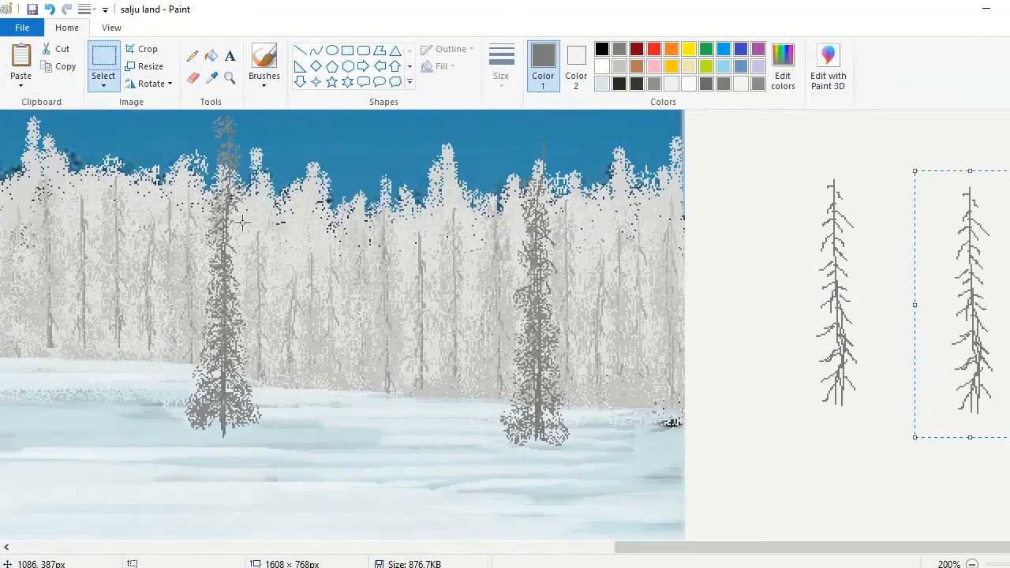
pyautogui.click(151, 83)
pyautogui.click(158, 171)
pyautogui.click(193, 55)
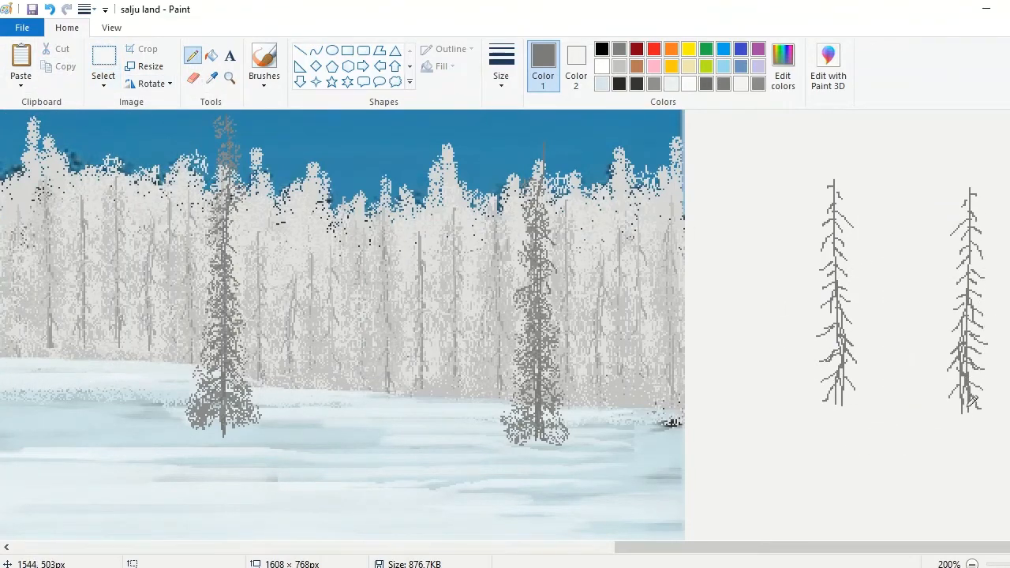
# Step: Airbrush dark gray foliage from top to base over the first bare tree on the blank area
pyautogui.click(263, 82)
pyautogui.click(359, 109)
pyautogui.click(825, 375)
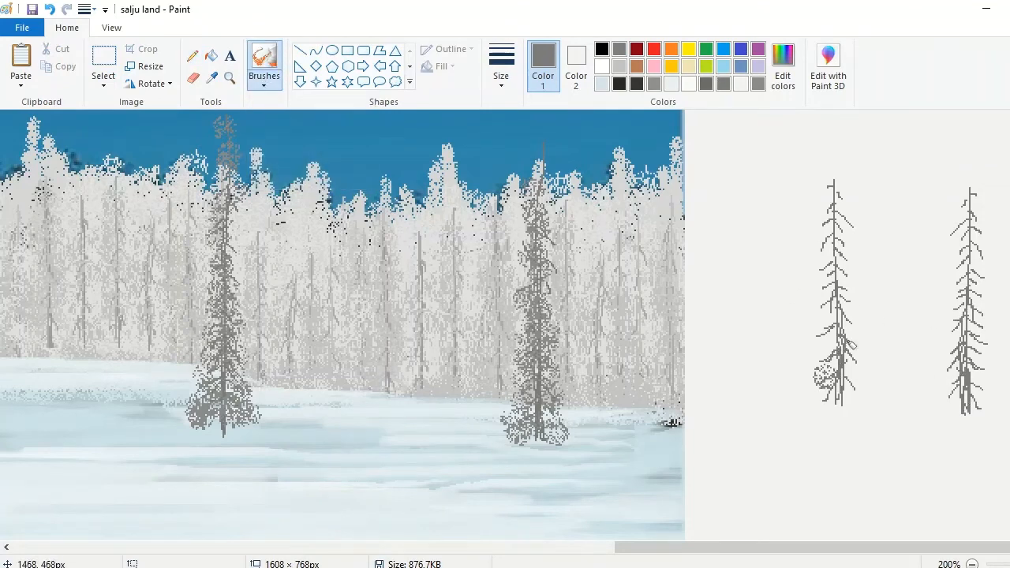
pyautogui.click(850, 350)
pyautogui.click(841, 248)
pyautogui.click(501, 75)
pyautogui.click(547, 180)
pyautogui.moveTo(838, 190); pyautogui.dragTo(830, 338)
pyautogui.click(863, 395)
pyautogui.click(820, 389)
pyautogui.click(847, 272)
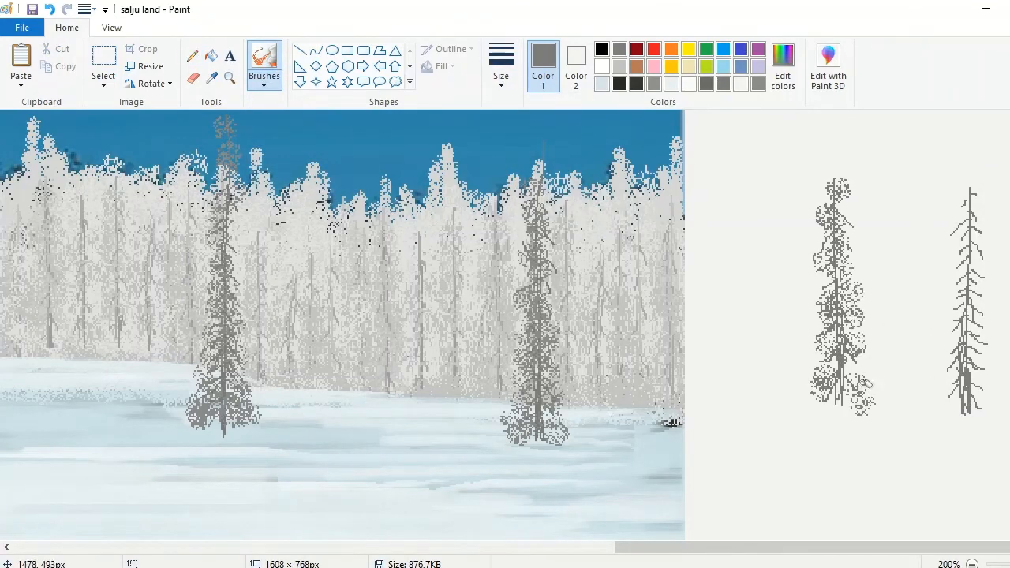
# Step: Mix a lighter gray and airbrush foliage over the flipped tree, adding a few touches to the first tree
pyautogui.click(783, 67)
pyautogui.moveTo(708, 258); pyautogui.dragTo(708, 241)
pyautogui.click(395, 400)
pyautogui.moveTo(969, 193)
pyautogui.mouseDown()
pyautogui.moveTo(972, 260)
pyautogui.moveTo(954, 361)
pyautogui.moveTo(964, 350)
pyautogui.moveTo(970, 208)
pyautogui.mouseUp()
pyautogui.click(838, 206)
# Step: Copy the first foliage tree and paste resized copies on both sides of the tall slender tree in front of the forest
pyautogui.click(103, 61)
pyautogui.moveTo(796, 160); pyautogui.dragTo(895, 445)
pyautogui.click(60, 66)
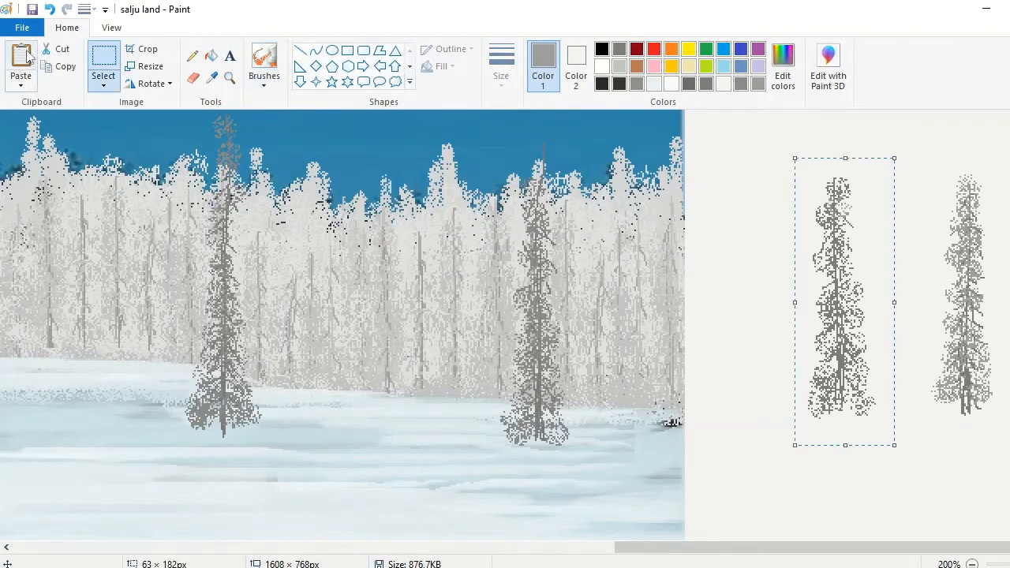
pyautogui.click(22, 60)
pyautogui.moveTo(49, 244); pyautogui.dragTo(279, 310)
pyautogui.click(22, 60)
pyautogui.moveTo(50, 109); pyautogui.dragTo(50, 186)
pyautogui.moveTo(49, 194); pyautogui.dragTo(239, 264)
pyautogui.click(21, 60)
pyautogui.moveTo(203, 318); pyautogui.dragTo(228, 320)
pyautogui.moveTo(262, 328); pyautogui.dragTo(249, 329)
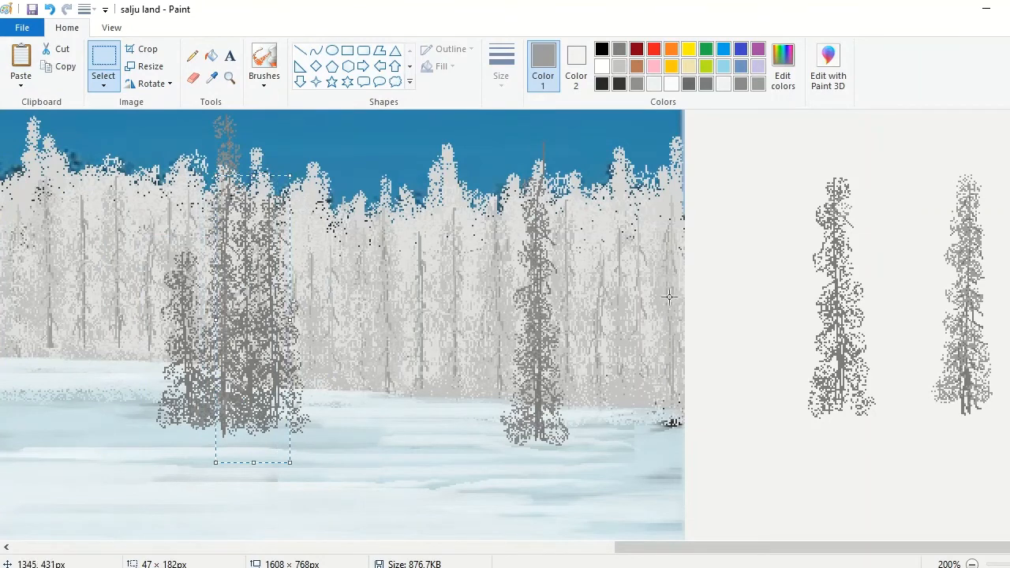
# Step: Copy the flipped lighter tree and place a reduced copy about 51 × 147 px between the two dark trees at the forest
pyautogui.moveTo(911, 141)
pyautogui.mouseDown()
pyautogui.moveTo(936, 282)
pyautogui.moveTo(1005, 436)
pyautogui.mouseUp()
pyautogui.click(60, 66)
pyautogui.click(22, 60)
pyautogui.moveTo(44, 273); pyautogui.dragTo(331, 303)
pyautogui.moveTo(334, 139); pyautogui.dragTo(334, 200)
pyautogui.moveTo(334, 336); pyautogui.dragTo(375, 318)
pyautogui.moveTo(327, 299); pyautogui.dragTo(341, 302)
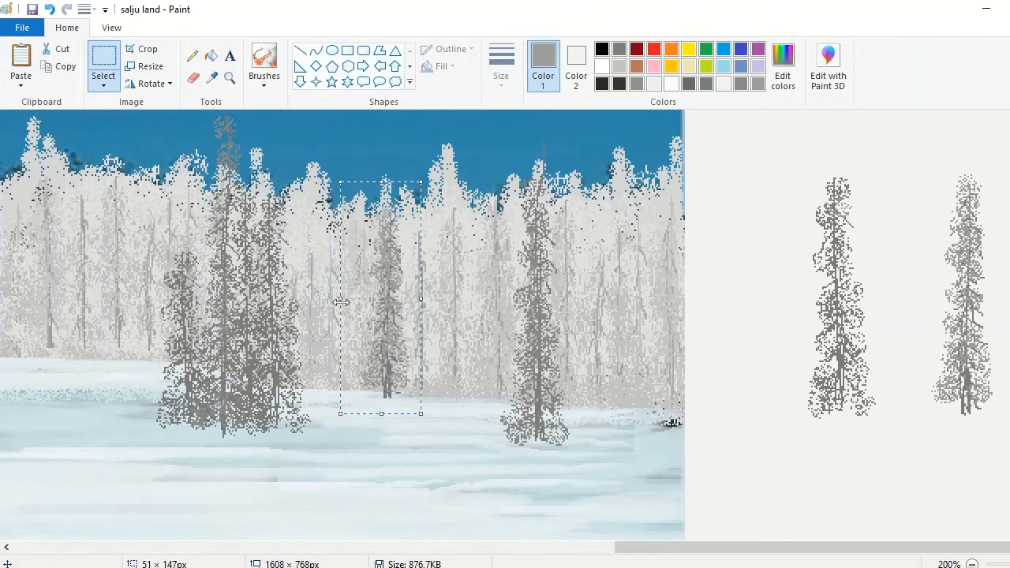
# Step: Paste two more copies of the lighter tree in a row between the reduced copy and the right-hand dark tree
pyautogui.click(60, 66)
pyautogui.click(21, 60)
pyautogui.moveTo(33, 251); pyautogui.dragTo(416, 333)
pyautogui.moveTo(427, 193); pyautogui.dragTo(427, 174)
pyautogui.moveTo(461, 298); pyautogui.dragTo(464, 297)
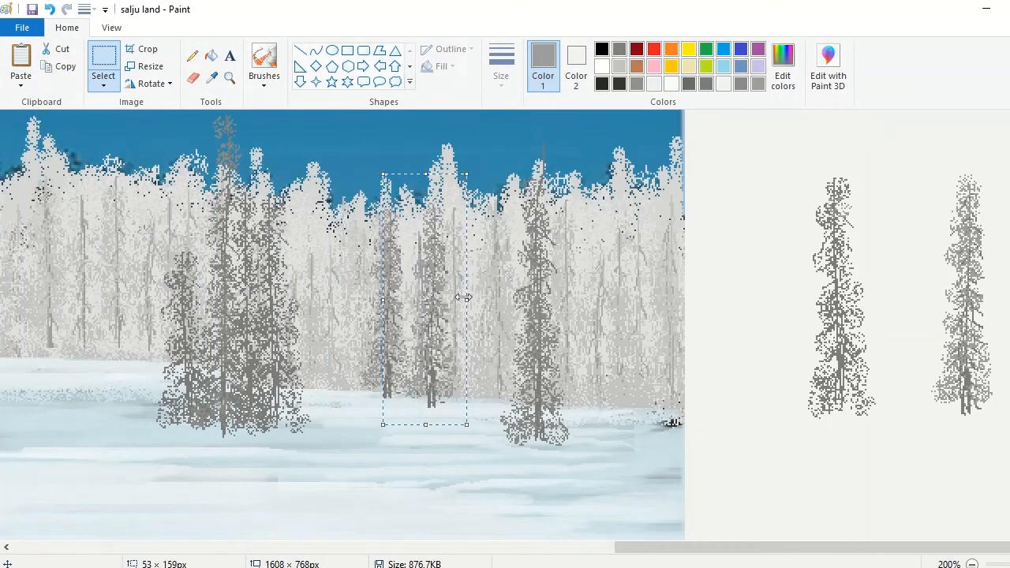
pyautogui.click(60, 66)
pyautogui.click(22, 60)
pyautogui.moveTo(21, 226); pyautogui.dragTo(451, 304)
# Step: Copy the first foliage tree and paste a shortened copy on each side of the right-hand dark tree
pyautogui.moveTo(772, 156); pyautogui.dragTo(927, 462)
pyautogui.click(60, 66)
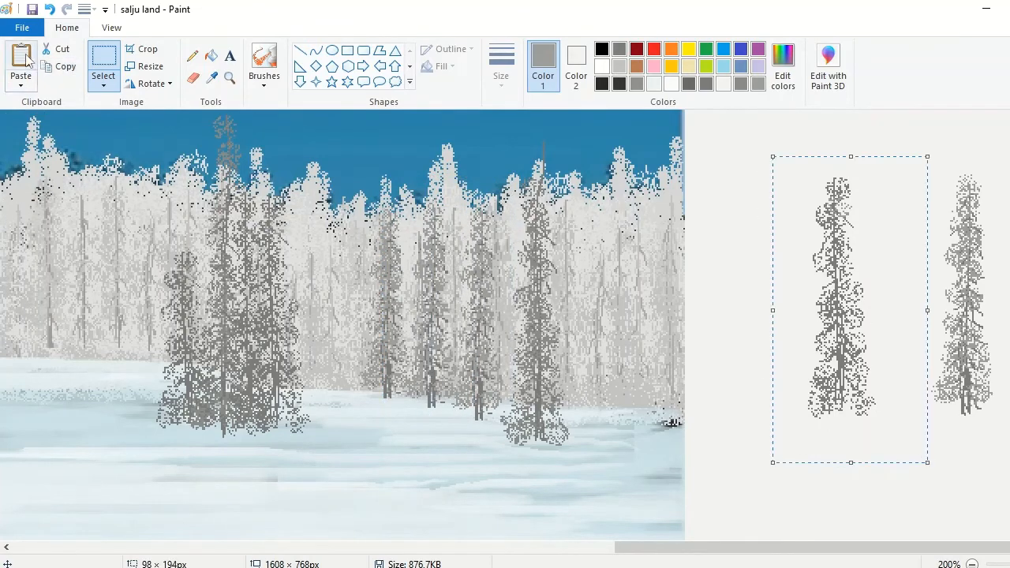
pyautogui.click(21, 60)
pyautogui.moveTo(156, 417); pyautogui.dragTo(111, 341)
pyautogui.moveTo(43, 217); pyautogui.dragTo(576, 362)
pyautogui.click(60, 66)
pyautogui.click(21, 60)
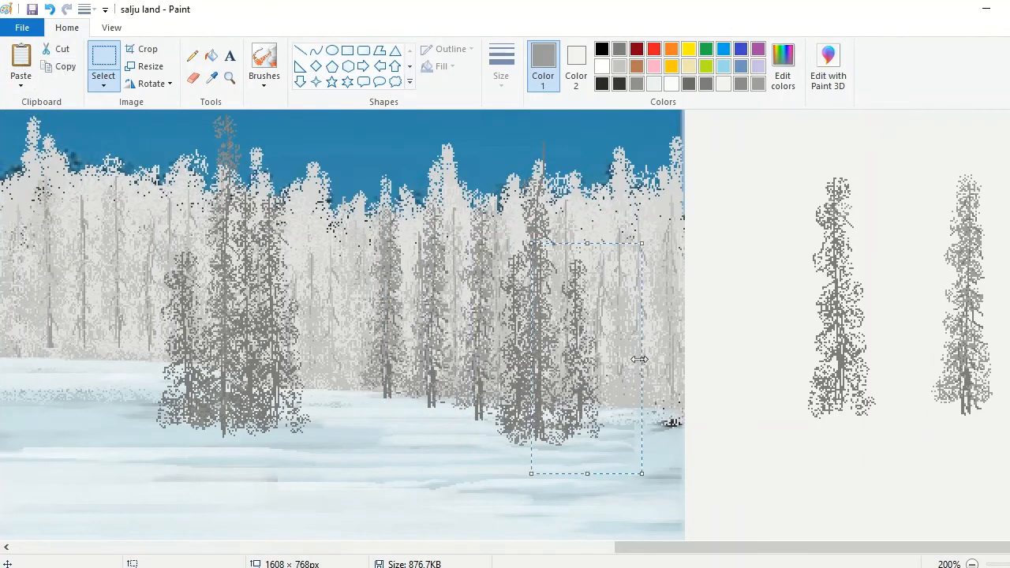
pyautogui.moveTo(643, 358); pyautogui.dragTo(652, 358)
pyautogui.moveTo(592, 243); pyautogui.dragTo(592, 227)
# Step: Copy the lighter tree again and fit a narrowed copy about 34 × 167 px between the first two trees of the middle row
pyautogui.moveTo(929, 154); pyautogui.dragTo(1001, 448)
pyautogui.click(60, 66)
pyautogui.click(21, 60)
pyautogui.moveTo(34, 234); pyautogui.dragTo(406, 268)
pyautogui.moveTo(409, 144); pyautogui.dragTo(409, 175)
pyautogui.moveTo(372, 307); pyautogui.dragTo(391, 307)
pyautogui.moveTo(417, 322); pyautogui.dragTo(407, 318)
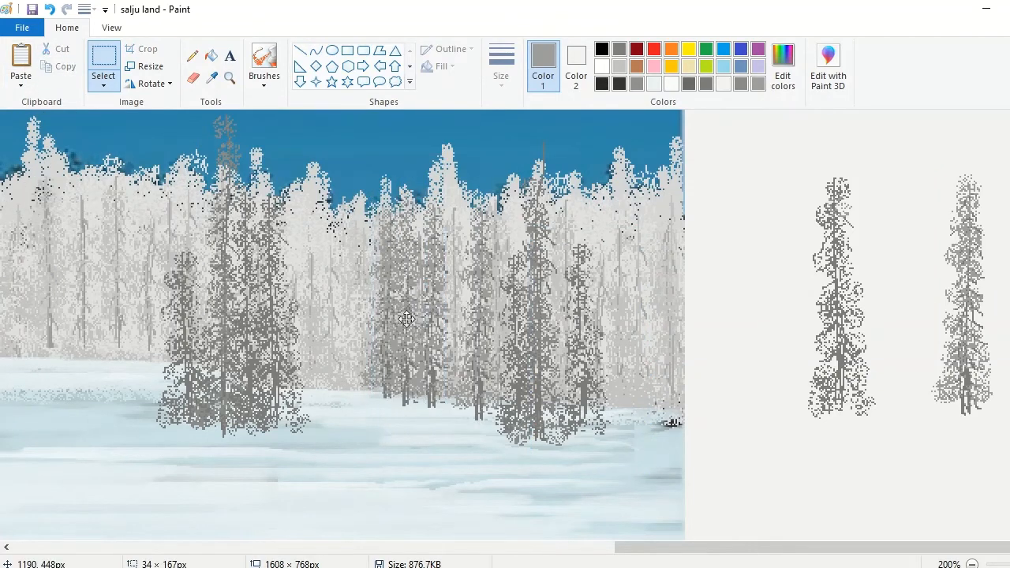
# Step: Brush white snow along the base of the left dark tree cluster
pyautogui.click(755, 454)
pyautogui.click(264, 85)
pyautogui.click(318, 109)
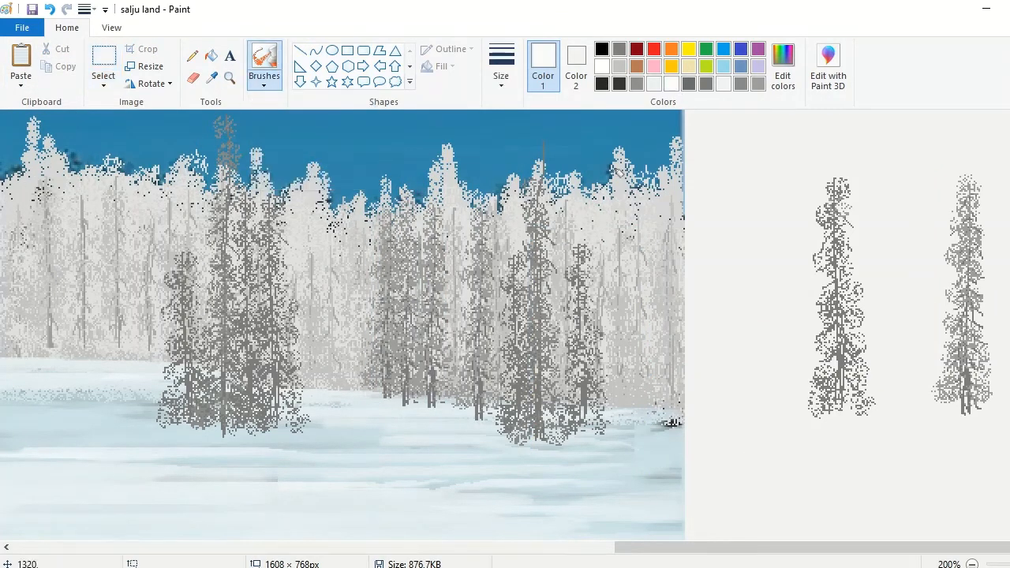
pyautogui.moveTo(268, 449)
pyautogui.mouseDown()
pyautogui.moveTo(289, 439)
pyautogui.moveTo(114, 443)
pyautogui.moveTo(292, 440)
pyautogui.mouseUp()
# Step: Brush gray shadows on the snow beneath the left cluster, the middle row and the right-hand trees
pyautogui.click(619, 49)
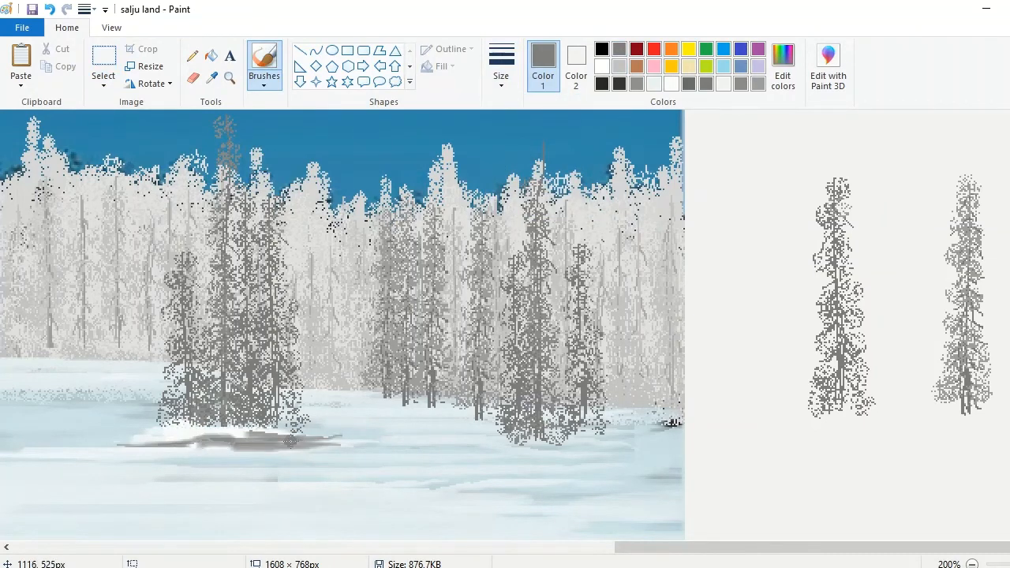
pyautogui.moveTo(492, 452)
pyautogui.mouseDown()
pyautogui.moveTo(622, 438)
pyautogui.moveTo(425, 407)
pyautogui.moveTo(400, 412)
pyautogui.mouseUp()
pyautogui.moveTo(375, 402); pyautogui.dragTo(425, 405)
# Step: Brush white snow over the gray shadows beneath the dark tree groups to soften them
pyautogui.click(602, 67)
pyautogui.moveTo(191, 440); pyautogui.dragTo(328, 444)
pyautogui.moveTo(329, 444)
pyautogui.mouseDown()
pyautogui.moveTo(140, 443)
pyautogui.moveTo(322, 446)
pyautogui.mouseUp()
pyautogui.moveTo(614, 442); pyautogui.dragTo(507, 453)
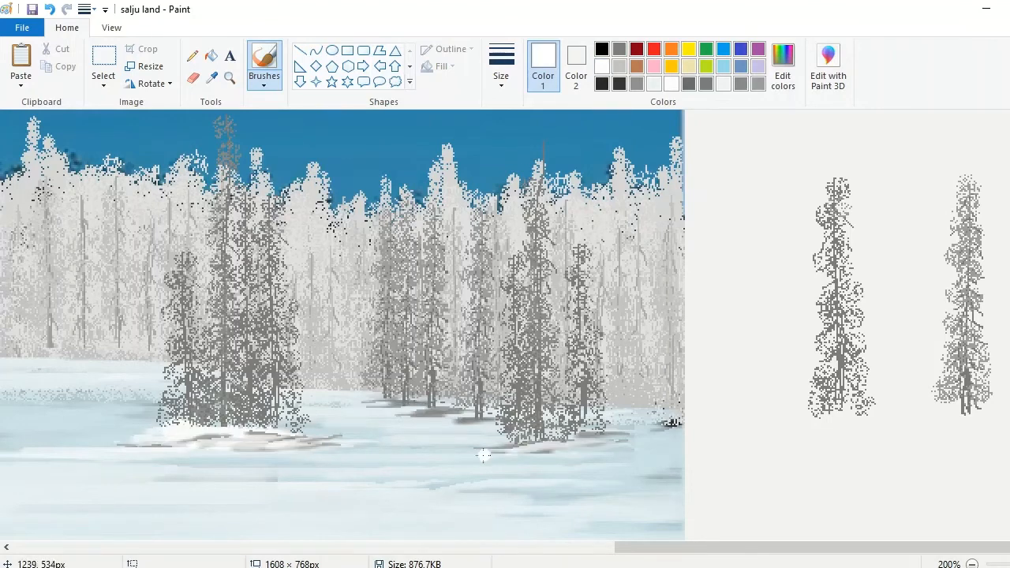
pyautogui.moveTo(404, 407); pyautogui.dragTo(461, 414)
pyautogui.moveTo(658, 442); pyautogui.dragTo(565, 440)
pyautogui.moveTo(565, 440)
pyautogui.mouseDown()
pyautogui.moveTo(681, 438)
pyautogui.moveTo(548, 439)
pyautogui.mouseUp()
pyautogui.moveTo(632, 549)
pyautogui.mouseDown()
pyautogui.moveTo(390, 542)
pyautogui.moveTo(296, 554)
pyautogui.mouseUp()
pyautogui.click(348, 51)
pyautogui.moveTo(493, 347); pyautogui.dragTo(573, 399)
pyautogui.click(972, 564)
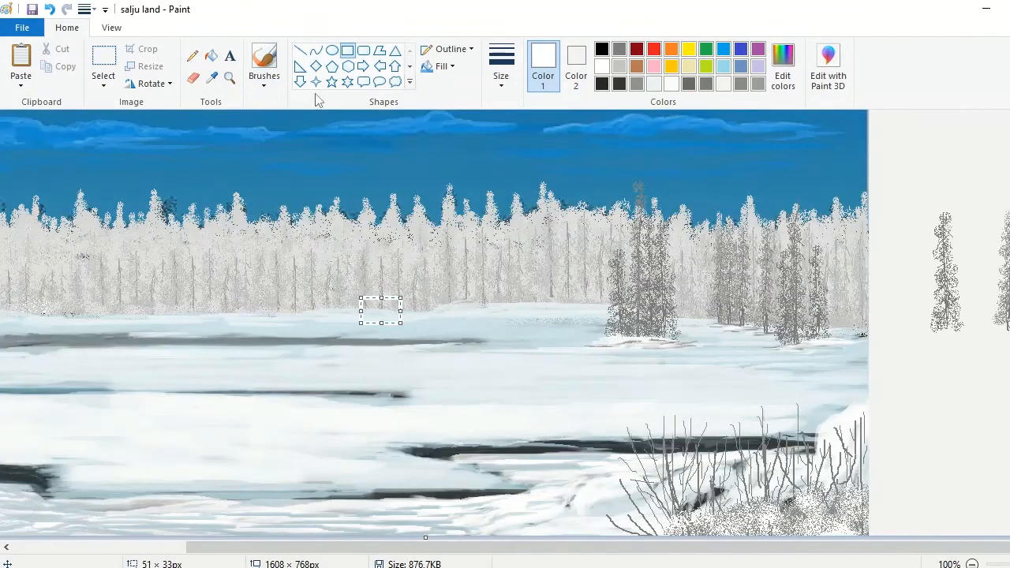
pyautogui.click(229, 77)
pyautogui.click(458, 310)
pyautogui.click(469, 300)
pyautogui.hotkey('ctrl', 'z')
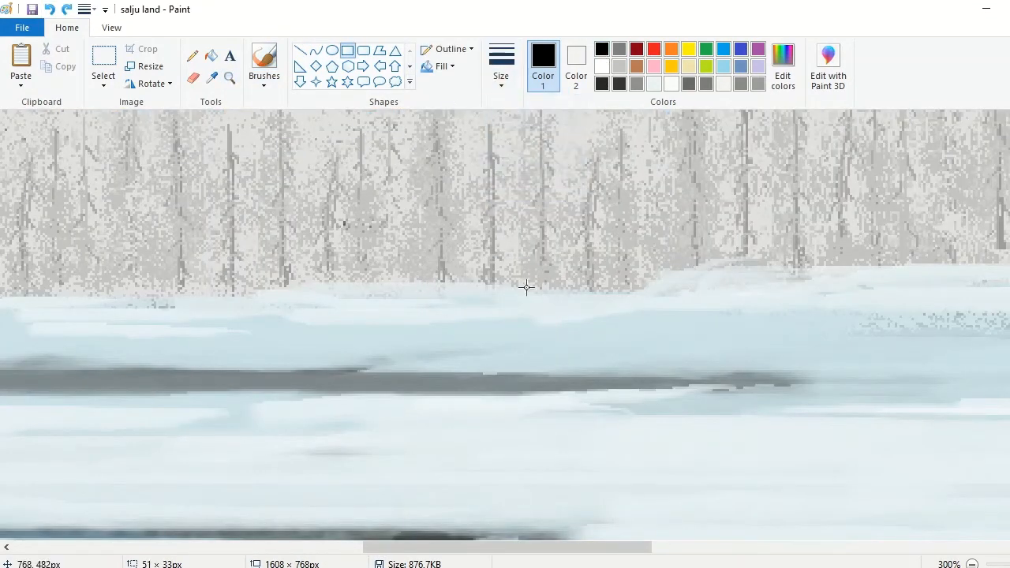
# Step: Draw two overlapping black rectangles at the forest's lower edge as cabin walls and pencil the first slanted roof line
pyautogui.moveTo(476, 285); pyautogui.dragTo(560, 336)
pyautogui.moveTo(444, 294)
pyautogui.mouseDown()
pyautogui.moveTo(489, 318)
pyautogui.moveTo(491, 336)
pyautogui.mouseUp()
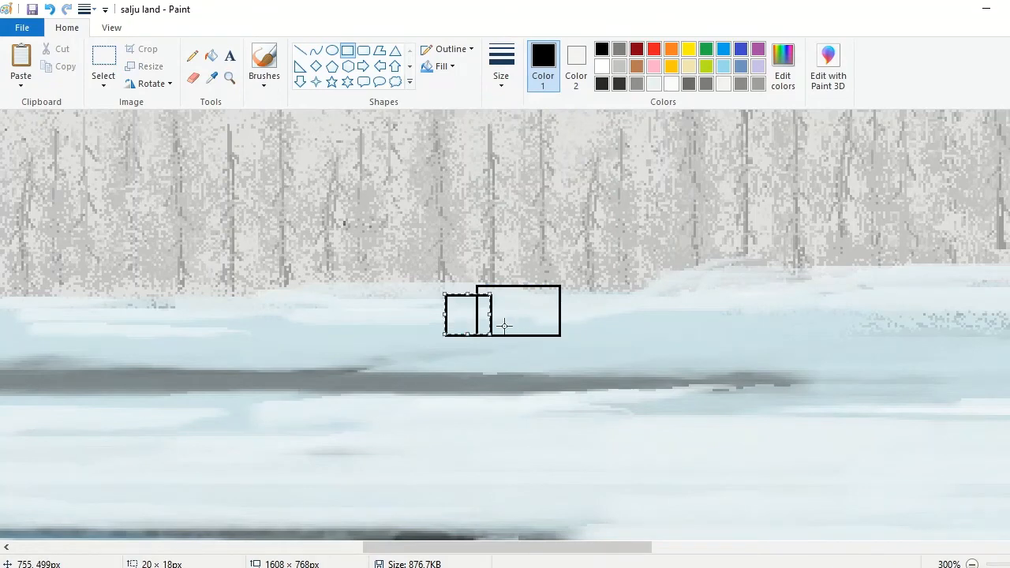
pyautogui.click(192, 55)
pyautogui.moveTo(482, 287); pyautogui.dragTo(493, 300)
# Step: Pencil the black outline of the slanted roof and its eave over the larger cabin section
pyautogui.click(230, 77)
pyautogui.doubleClick(442, 272)
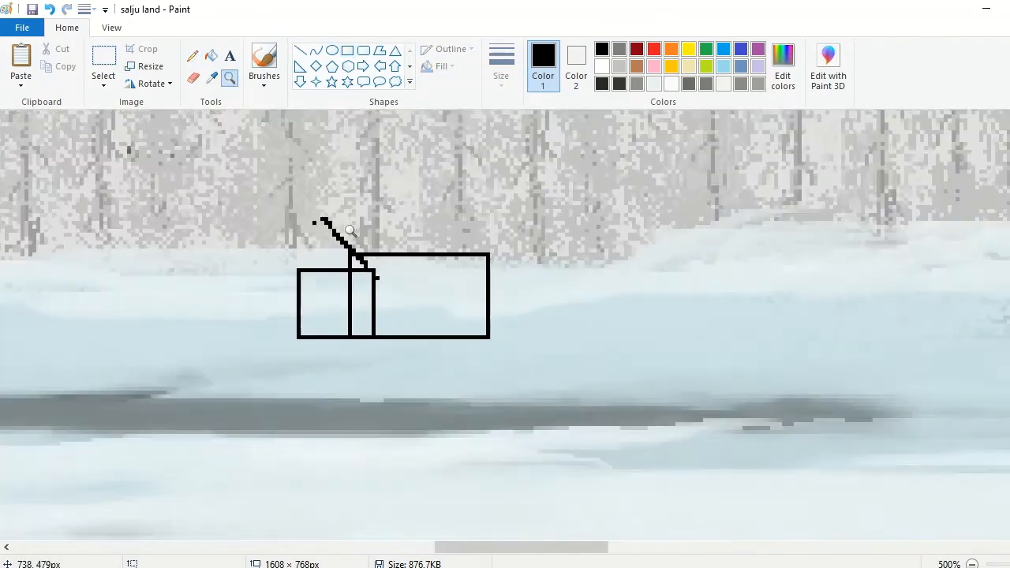
pyautogui.doubleClick(316, 222)
pyautogui.click(193, 55)
pyautogui.moveTo(335, 255)
pyautogui.mouseDown()
pyautogui.moveTo(487, 255)
pyautogui.moveTo(582, 325)
pyautogui.mouseUp()
pyautogui.moveTo(408, 327)
pyautogui.mouseDown()
pyautogui.moveTo(564, 321)
pyautogui.moveTo(414, 324)
pyautogui.mouseUp()
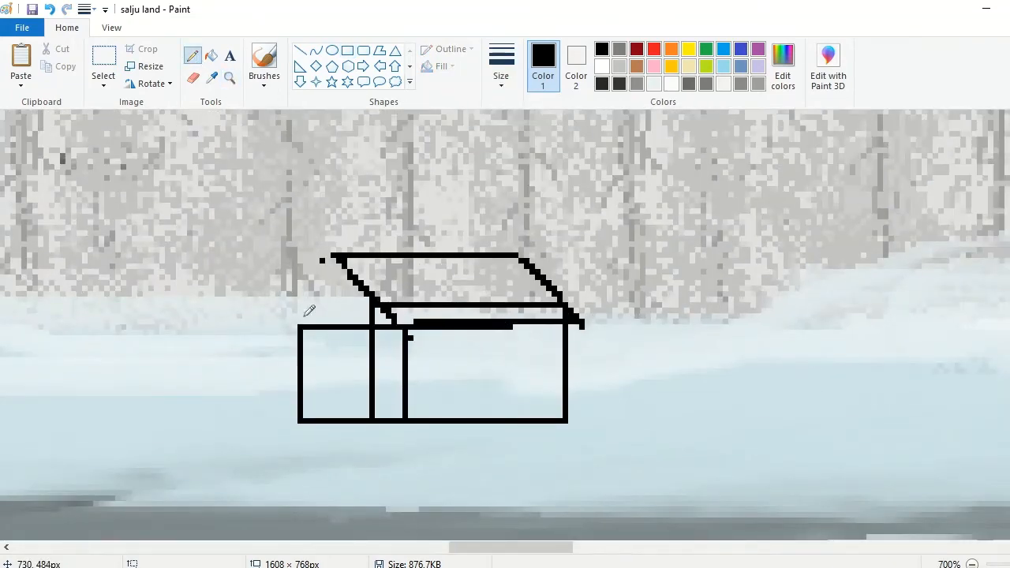
# Step: Pencil the black gabled roof and the left end wall of the smaller cabin section
pyautogui.moveTo(253, 272); pyautogui.dragTo(367, 329)
pyautogui.moveTo(240, 285); pyautogui.dragTo(174, 322)
pyautogui.moveTo(251, 277)
pyautogui.mouseDown()
pyautogui.moveTo(225, 291)
pyautogui.moveTo(242, 295)
pyautogui.mouseUp()
pyautogui.moveTo(240, 298)
pyautogui.mouseDown()
pyautogui.moveTo(210, 317)
pyautogui.moveTo(299, 421)
pyautogui.mouseUp()
pyautogui.moveTo(229, 322); pyautogui.dragTo(229, 377)
pyautogui.moveTo(234, 299); pyautogui.dragTo(235, 415)
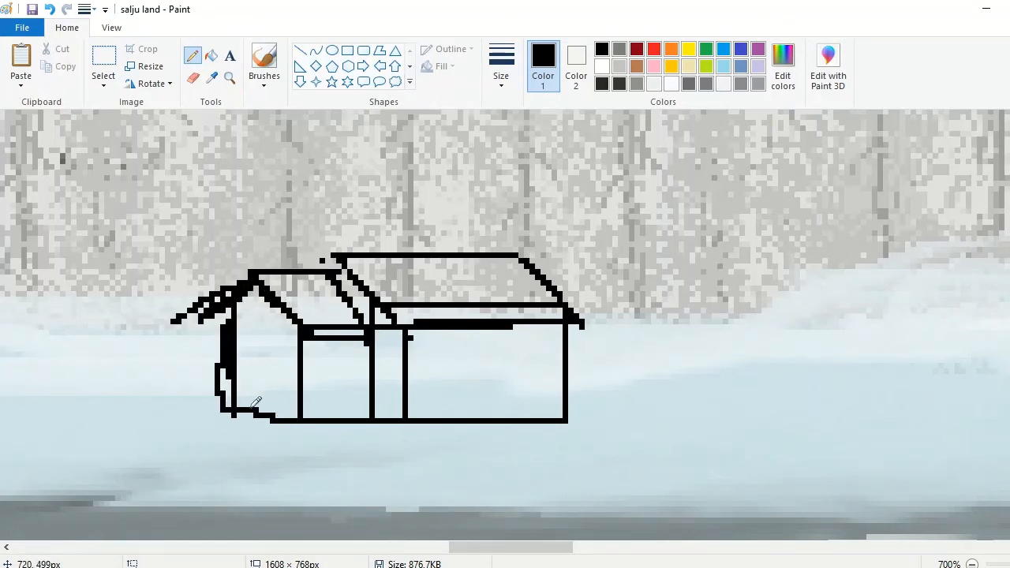
# Step: Sample the pale snow color and pencil over the stray black marks outside the cabin's left wall and eave
pyautogui.click(211, 82)
pyautogui.click(206, 344)
pyautogui.moveTo(229, 325); pyautogui.dragTo(227, 345)
pyautogui.moveTo(210, 299); pyautogui.dragTo(194, 304)
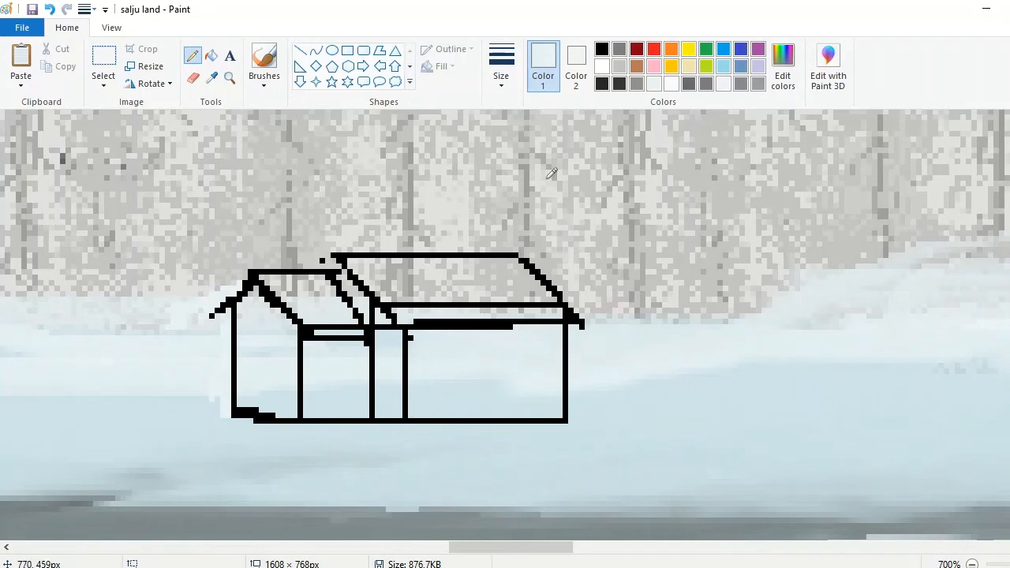
# Step: Mix a brown (red 145, green 89, blue 60), then pencil dark gray over the cabin's left end wall and middle strip
pyautogui.click(783, 63)
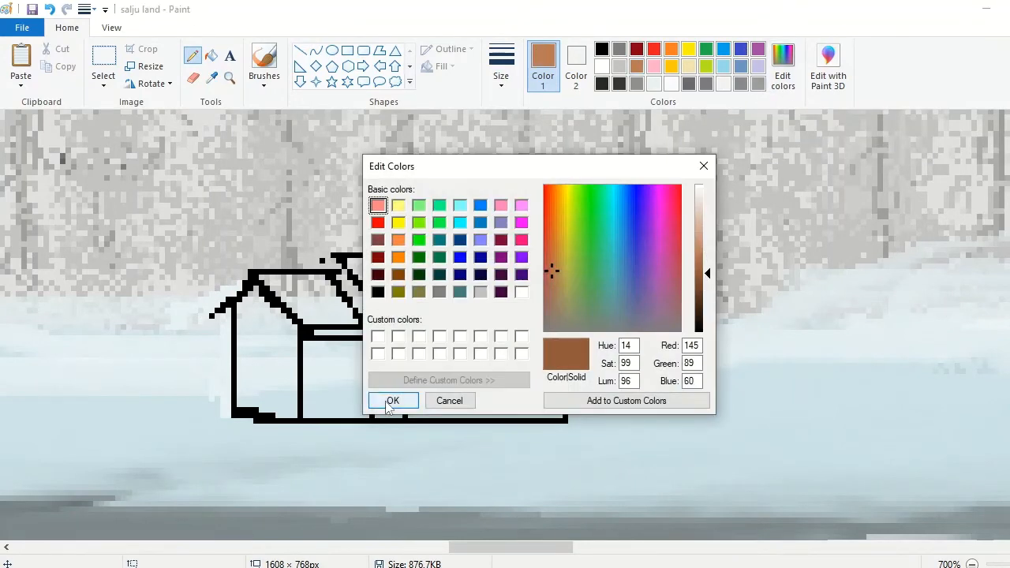
pyautogui.click(390, 400)
pyautogui.click(685, 85)
pyautogui.moveTo(339, 279)
pyautogui.mouseDown()
pyautogui.moveTo(378, 334)
pyautogui.moveTo(401, 338)
pyautogui.moveTo(400, 355)
pyautogui.moveTo(383, 333)
pyautogui.mouseUp()
pyautogui.moveTo(288, 325)
pyautogui.mouseDown()
pyautogui.moveTo(292, 395)
pyautogui.moveTo(261, 363)
pyautogui.moveTo(284, 399)
pyautogui.moveTo(244, 308)
pyautogui.mouseUp()
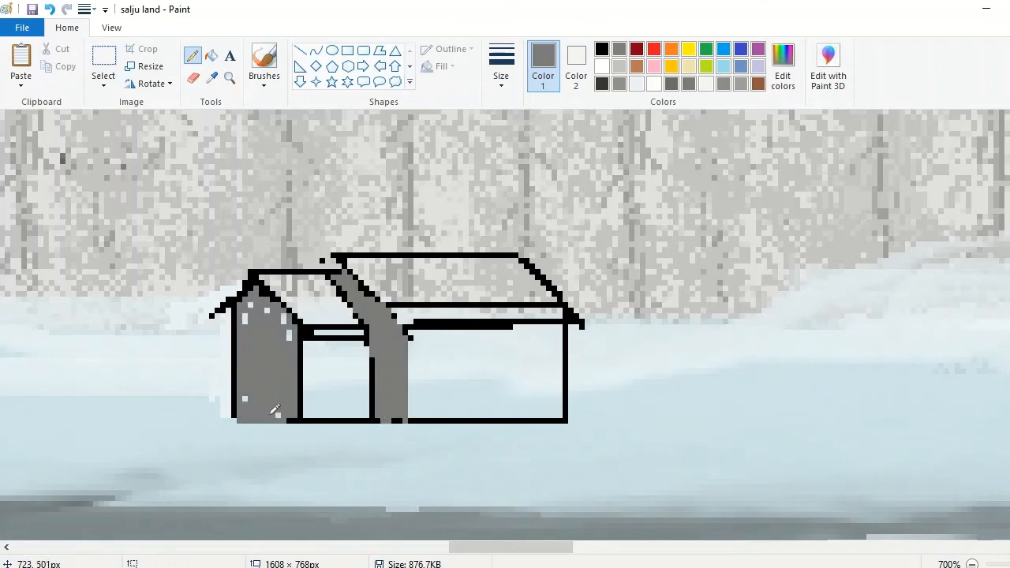
# Step: Pencil a lighter gray fill over the long front walls of both cabin sections
pyautogui.click(672, 86)
pyautogui.click(972, 564)
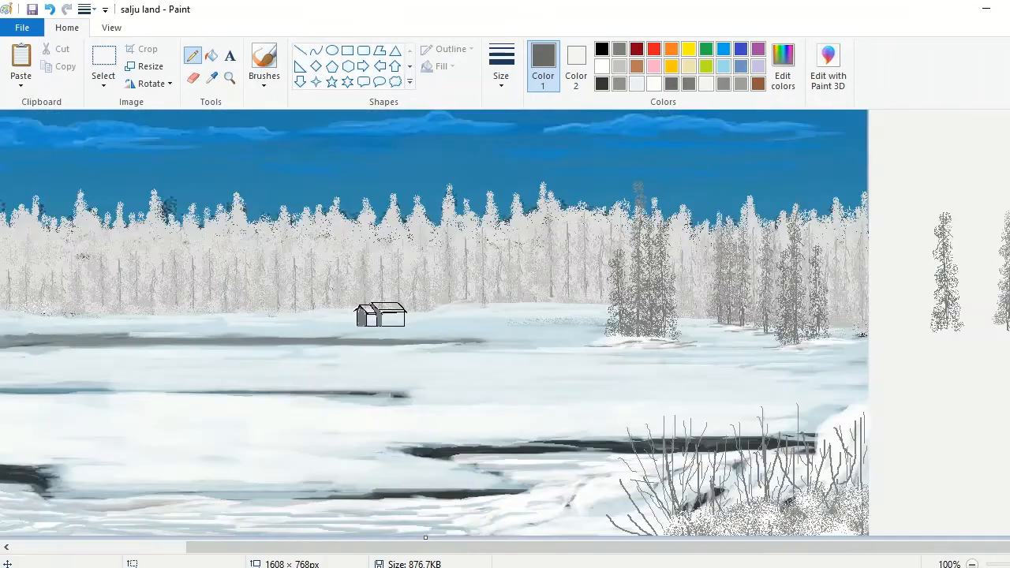
pyautogui.click(229, 77)
pyautogui.doubleClick(425, 323)
pyautogui.doubleClick(466, 324)
pyautogui.click(724, 84)
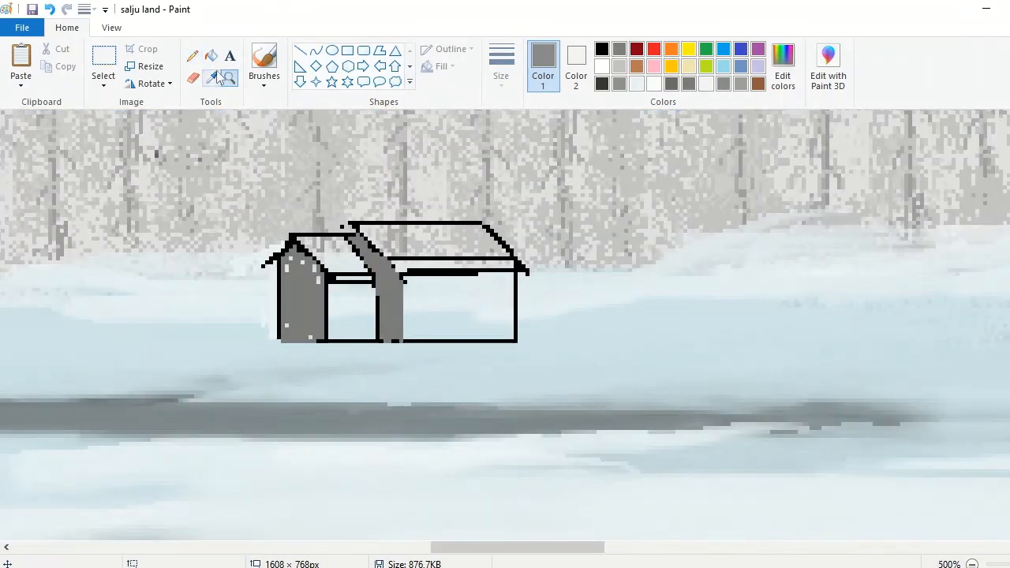
pyautogui.click(193, 56)
pyautogui.moveTo(412, 281)
pyautogui.mouseDown()
pyautogui.moveTo(413, 330)
pyautogui.moveTo(511, 337)
pyautogui.mouseUp()
pyautogui.click(742, 85)
pyautogui.moveTo(445, 277)
pyautogui.mouseDown()
pyautogui.moveTo(501, 292)
pyautogui.moveTo(414, 327)
pyautogui.moveTo(343, 318)
pyautogui.moveTo(366, 276)
pyautogui.mouseUp()
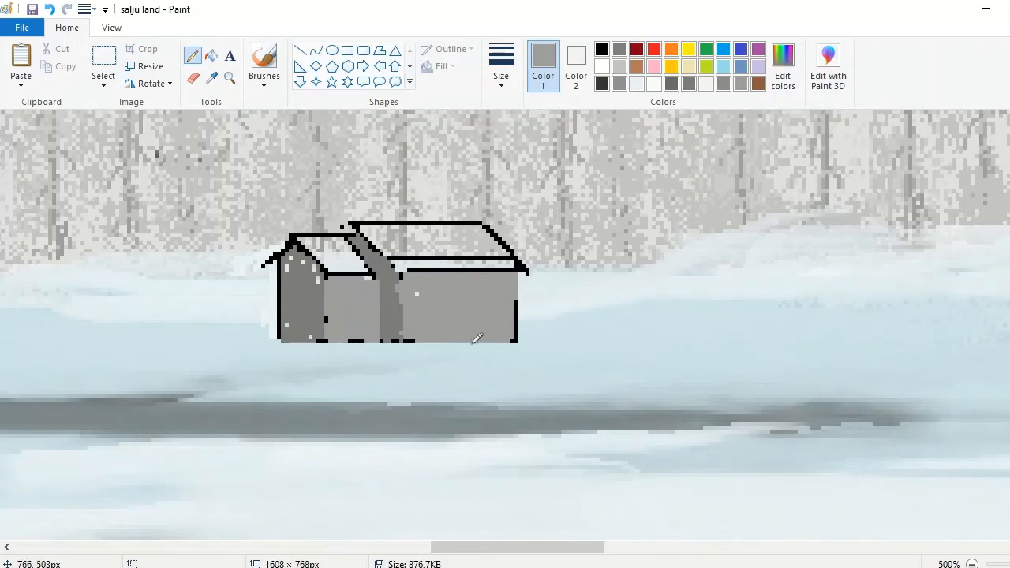
# Step: Thicken the left gable in black, outline a projecting section on the right-hand wall and fill its side strip dark gray
pyautogui.click(602, 49)
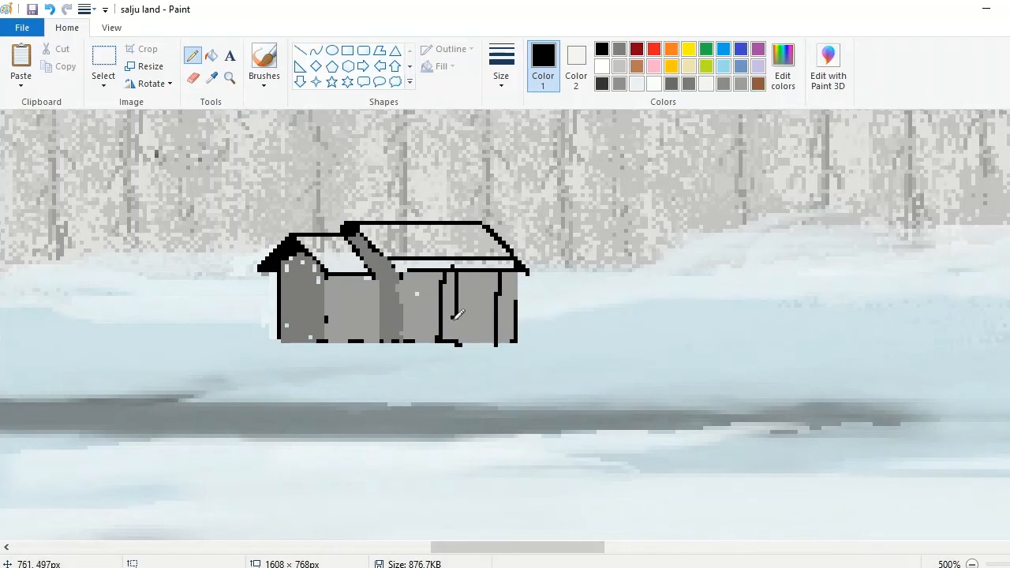
pyautogui.moveTo(454, 318); pyautogui.dragTo(454, 341)
pyautogui.moveTo(439, 278)
pyautogui.mouseDown()
pyautogui.moveTo(438, 339)
pyautogui.moveTo(442, 269)
pyautogui.mouseUp()
pyautogui.click(211, 78)
pyautogui.click(391, 304)
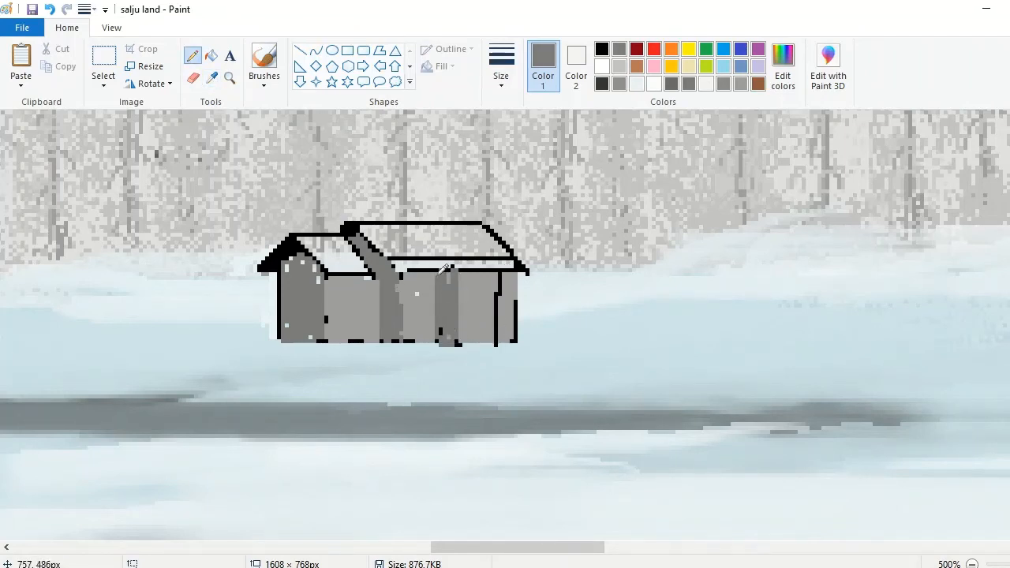
# Step: Fill the projecting section's front with light gray and pencil its thick black gabled roof and ridge
pyautogui.click(619, 66)
pyautogui.moveTo(503, 272)
pyautogui.mouseDown()
pyautogui.moveTo(493, 339)
pyautogui.moveTo(470, 268)
pyautogui.moveTo(466, 279)
pyautogui.moveTo(481, 291)
pyautogui.moveTo(488, 283)
pyautogui.mouseUp()
pyautogui.click(602, 49)
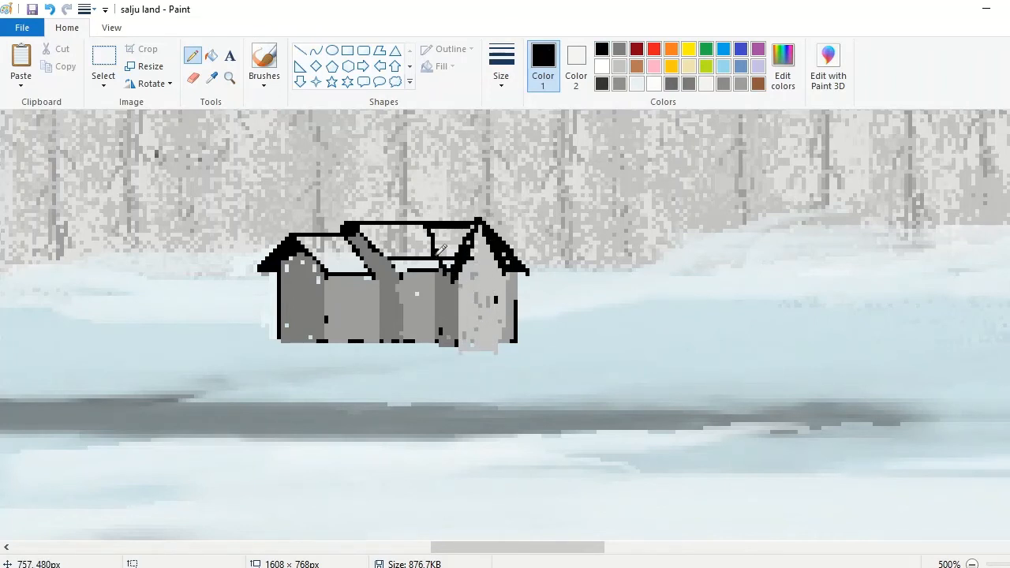
pyautogui.click(212, 79)
pyautogui.click(482, 265)
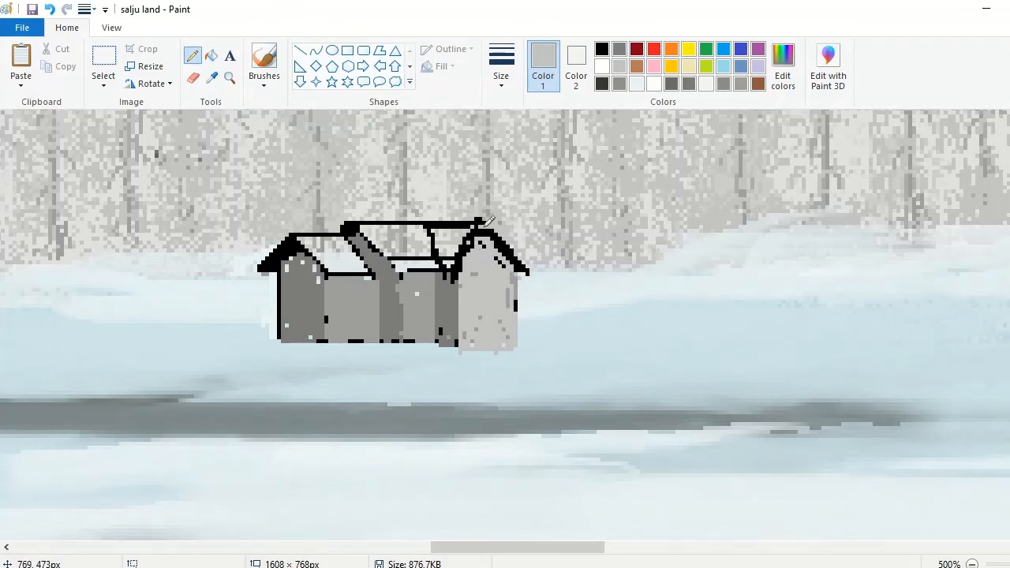
pyautogui.click(603, 49)
# Step: Sample the pale blue snow color and pencil snow over the roof of the cabin's smaller left section
pyautogui.click(228, 78)
pyautogui.click(364, 240)
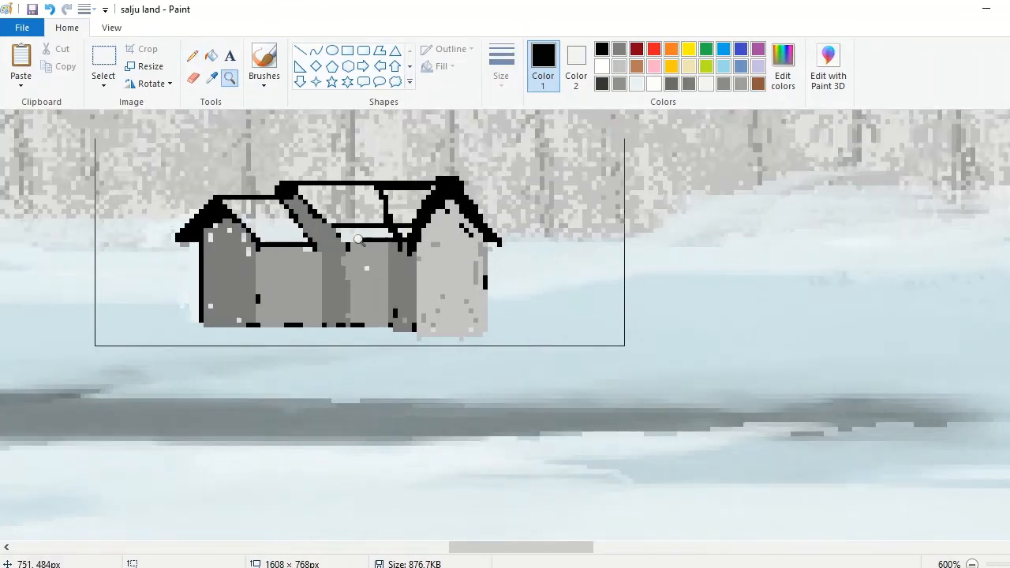
pyautogui.click(402, 244)
pyautogui.click(706, 84)
pyautogui.click(212, 78)
pyautogui.click(639, 390)
pyautogui.moveTo(309, 236)
pyautogui.mouseDown()
pyautogui.moveTo(258, 244)
pyautogui.moveTo(297, 256)
pyautogui.moveTo(313, 283)
pyautogui.mouseUp()
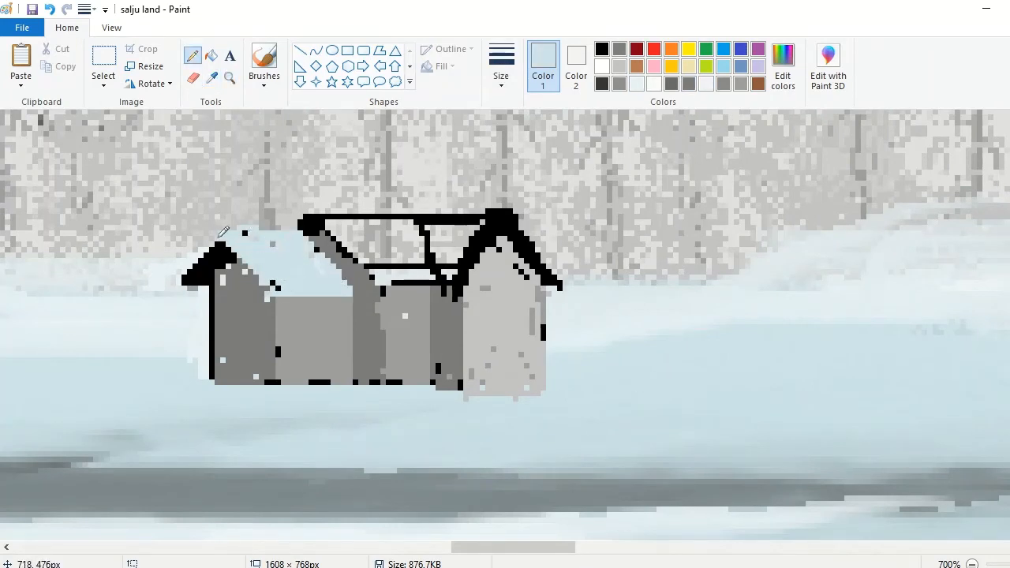
pyautogui.moveTo(218, 237); pyautogui.dragTo(187, 275)
# Step: Pencil pale blue snow over the roof of the cabin's taller middle section, using a thicker stroke
pyautogui.moveTo(302, 216)
pyautogui.mouseDown()
pyautogui.moveTo(362, 208)
pyautogui.moveTo(429, 255)
pyautogui.moveTo(353, 251)
pyautogui.moveTo(383, 289)
pyautogui.moveTo(395, 263)
pyautogui.mouseUp()
pyautogui.click(501, 66)
pyautogui.click(537, 111)
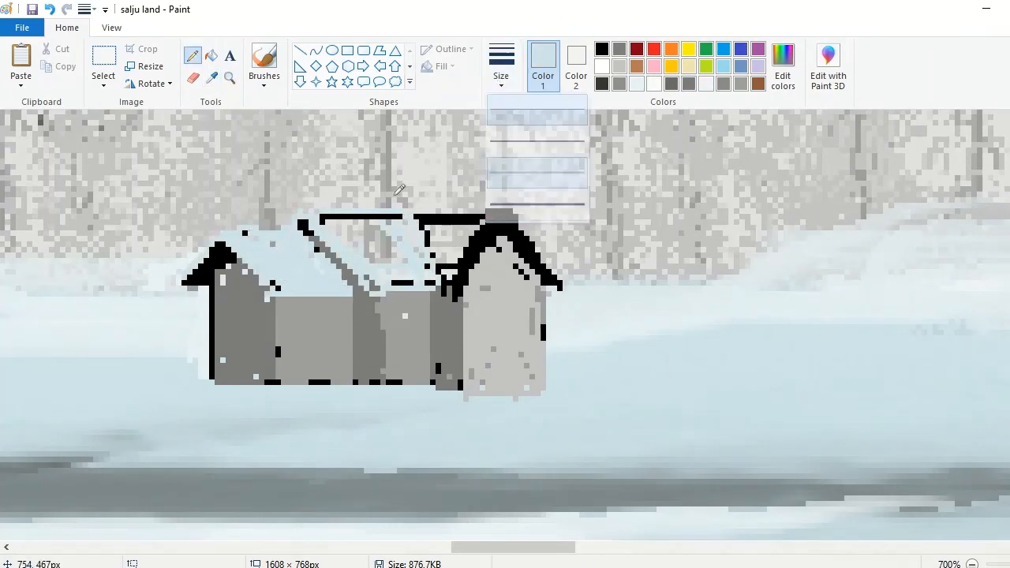
pyautogui.moveTo(396, 195)
pyautogui.mouseDown()
pyautogui.moveTo(382, 271)
pyautogui.moveTo(311, 216)
pyautogui.moveTo(380, 284)
pyautogui.mouseUp()
# Step: Pencil white snow over the projecting section's roof, leaving the black underside of its right eave exposed
pyautogui.click(211, 77)
pyautogui.click(615, 309)
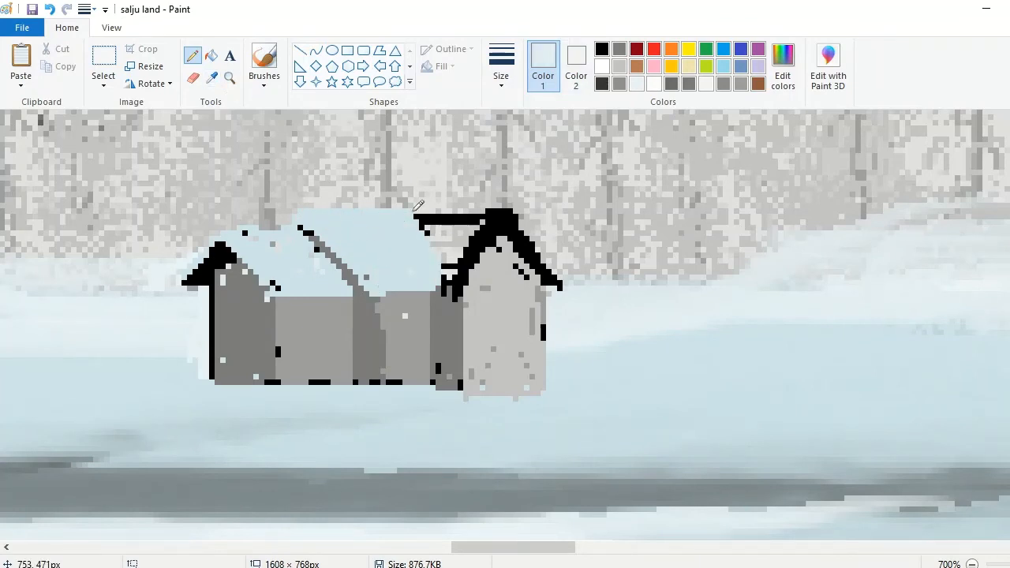
pyautogui.click(501, 66)
pyautogui.moveTo(407, 208)
pyautogui.mouseDown()
pyautogui.moveTo(441, 210)
pyautogui.moveTo(471, 271)
pyautogui.moveTo(396, 210)
pyautogui.moveTo(474, 238)
pyautogui.moveTo(454, 241)
pyautogui.moveTo(471, 259)
pyautogui.moveTo(500, 207)
pyautogui.moveTo(507, 212)
pyautogui.moveTo(432, 267)
pyautogui.moveTo(426, 221)
pyautogui.moveTo(467, 258)
pyautogui.moveTo(490, 214)
pyautogui.moveTo(487, 246)
pyautogui.moveTo(519, 210)
pyautogui.moveTo(559, 282)
pyautogui.mouseUp()
pyautogui.click(517, 205)
pyautogui.click(602, 66)
# Step: Sample the pale blue field color and trim the lower edge of the projecting section's front wall
pyautogui.click(212, 79)
pyautogui.click(472, 405)
pyautogui.moveTo(469, 396); pyautogui.dragTo(511, 384)
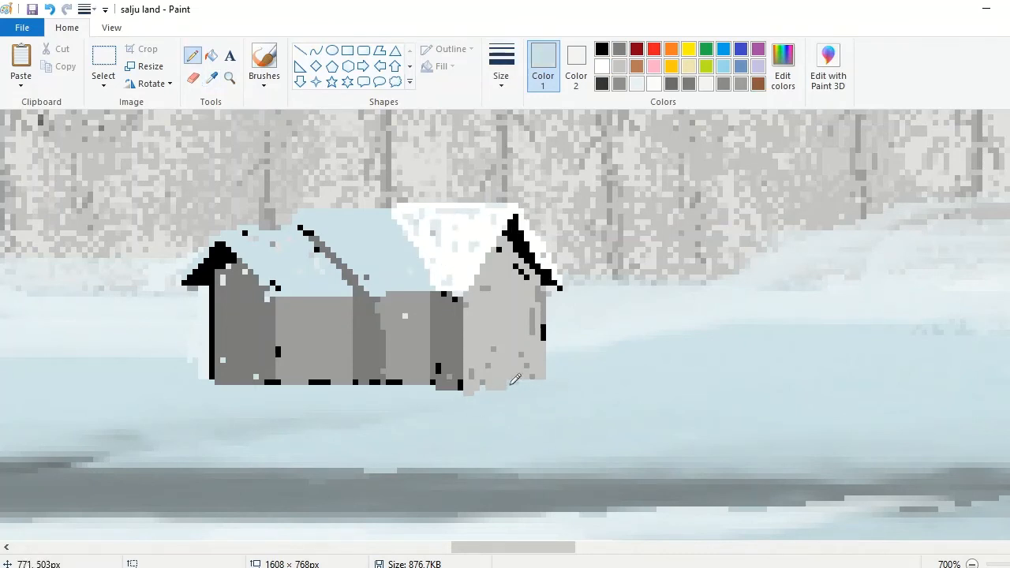
# Step: Straighten the middle wall's edge with sampled gray and cover the black left wall outline with sampled dark gray
pyautogui.click(211, 78)
pyautogui.click(406, 339)
pyautogui.moveTo(380, 294); pyautogui.dragTo(382, 375)
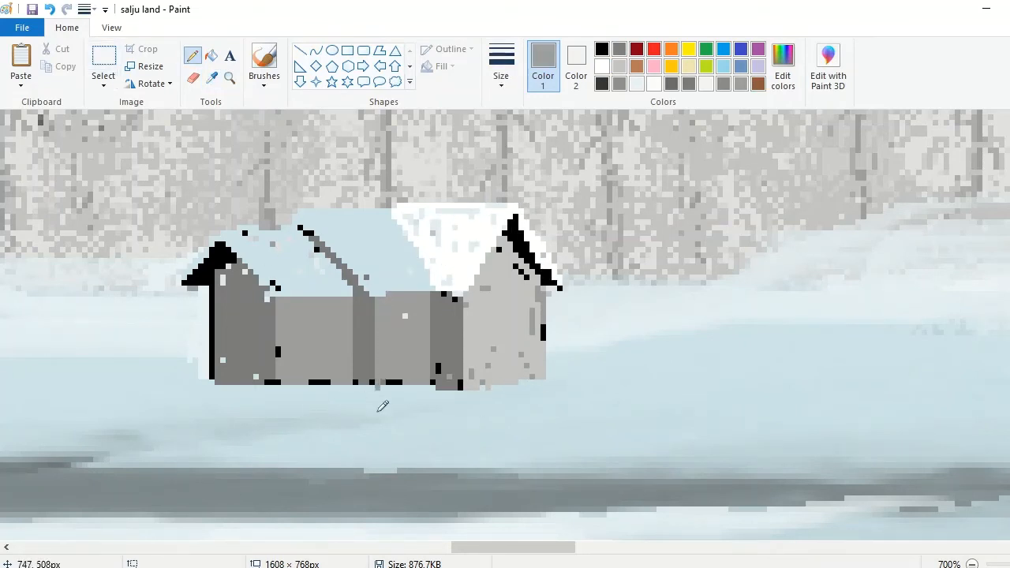
pyautogui.click(213, 78)
pyautogui.click(220, 335)
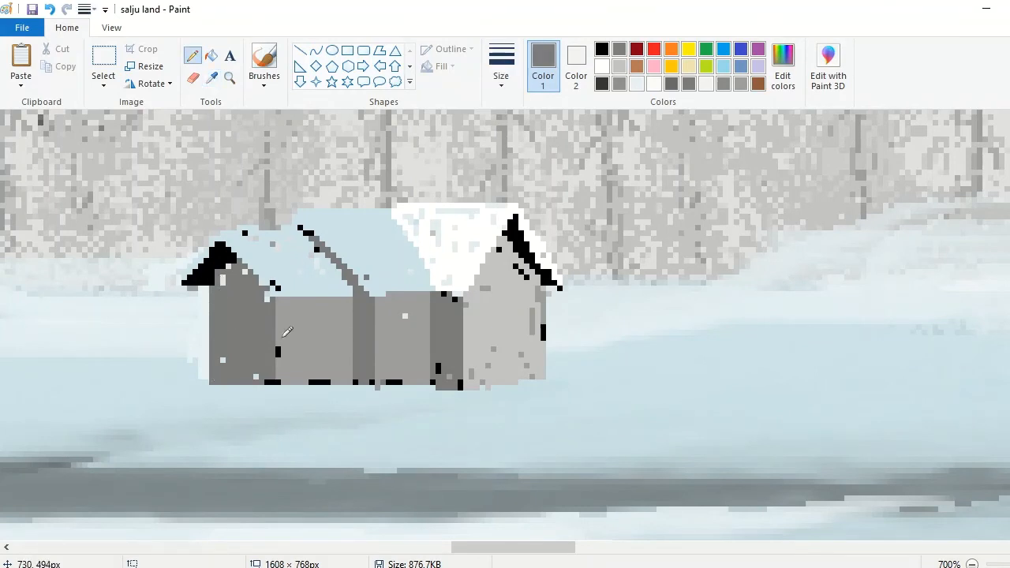
# Step: Sample a snow tone near the projecting roof and streak it over the left and middle roofs
pyautogui.click(212, 77)
pyautogui.click(460, 292)
pyautogui.moveTo(298, 211); pyautogui.dragTo(390, 212)
pyautogui.moveTo(360, 272)
pyautogui.mouseDown()
pyautogui.moveTo(356, 214)
pyautogui.moveTo(420, 261)
pyautogui.mouseUp()
pyautogui.moveTo(283, 238); pyautogui.dragTo(218, 237)
pyautogui.moveTo(290, 240)
pyautogui.mouseDown()
pyautogui.moveTo(314, 281)
pyautogui.moveTo(351, 294)
pyautogui.moveTo(242, 229)
pyautogui.moveTo(328, 217)
pyautogui.moveTo(353, 200)
pyautogui.moveTo(374, 211)
pyautogui.mouseUp()
# Step: Add near-white snow streaks across the left and middle roofs, with ragged snow hanging over the eaves
pyautogui.click(654, 84)
pyautogui.moveTo(277, 217); pyautogui.dragTo(225, 229)
pyautogui.moveTo(258, 244)
pyautogui.mouseDown()
pyautogui.moveTo(298, 279)
pyautogui.moveTo(350, 219)
pyautogui.moveTo(383, 277)
pyautogui.mouseUp()
pyautogui.moveTo(384, 225); pyautogui.dragTo(429, 267)
pyautogui.moveTo(270, 292); pyautogui.dragTo(185, 280)
pyautogui.moveTo(293, 293); pyautogui.dragTo(293, 311)
# Step: Draw two small white rectangular window frames on the cabin's front walls, one per section
pyautogui.click(230, 78)
pyautogui.click(239, 240)
pyautogui.click(348, 50)
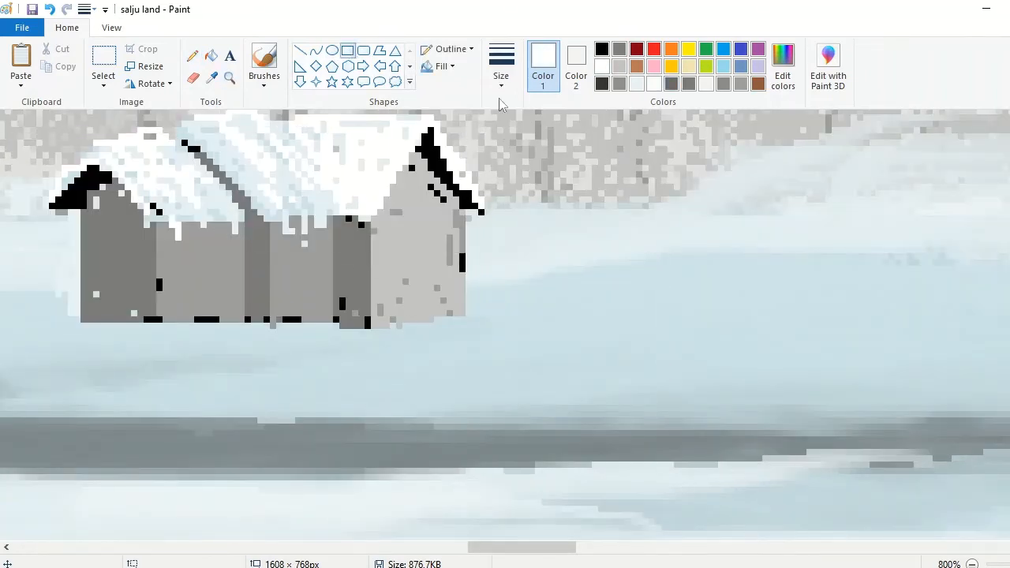
pyautogui.moveTo(186, 255); pyautogui.dragTo(209, 282)
pyautogui.moveTo(194, 253); pyautogui.dragTo(194, 230)
pyautogui.moveTo(292, 243); pyautogui.dragTo(315, 287)
# Step: Pencil light gray shading inside both cabin windows
pyautogui.click(192, 56)
pyautogui.click(620, 66)
pyautogui.moveTo(304, 251); pyautogui.dragTo(309, 271)
pyautogui.moveTo(191, 267)
pyautogui.mouseDown()
pyautogui.moveTo(202, 236)
pyautogui.moveTo(190, 238)
pyautogui.mouseUp()
# Step: Mix a custom light gray and draw a tall door with a white frame and light gray fill on the projecting front
pyautogui.click(783, 68)
pyautogui.moveTo(714, 213); pyautogui.dragTo(714, 201)
pyautogui.click(393, 401)
pyautogui.click(347, 49)
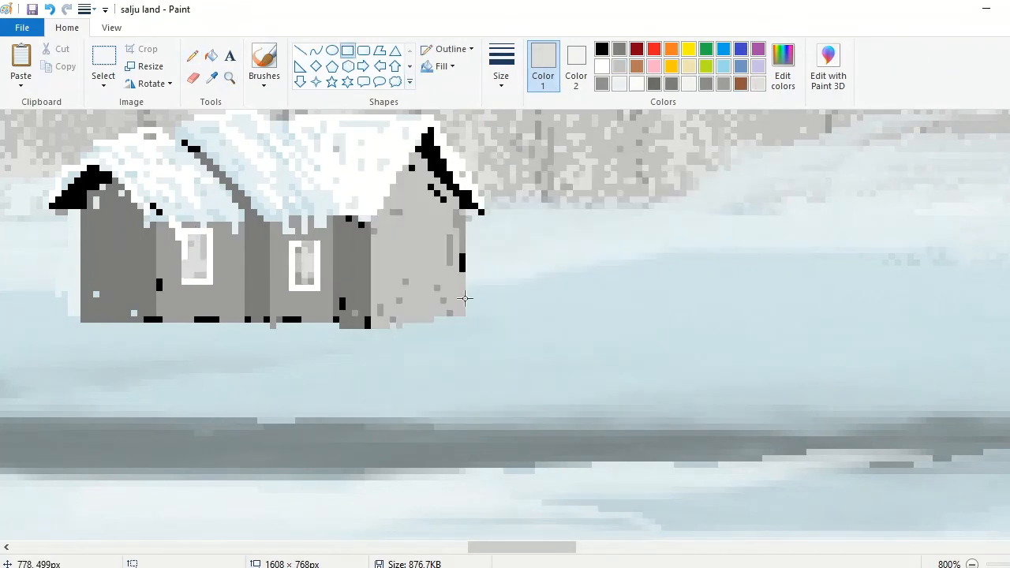
pyautogui.click(605, 51)
pyautogui.moveTo(404, 231)
pyautogui.mouseDown()
pyautogui.moveTo(436, 308)
pyautogui.moveTo(431, 319)
pyautogui.moveTo(427, 242)
pyautogui.moveTo(413, 312)
pyautogui.mouseUp()
pyautogui.click(603, 67)
pyautogui.click(212, 78)
pyautogui.click(306, 260)
pyautogui.click(192, 56)
# Step: Try to draw a narrow rectangle on the projecting section's dark side strip, and undo it
pyautogui.click(345, 56)
pyautogui.moveTo(380, 250); pyautogui.dragTo(394, 302)
pyautogui.hotkey('ctrl', 'z')
# Step: Brush white snow along the ground at the cabin's base, and sample the pale blue field color
pyautogui.click(264, 79)
pyautogui.click(264, 173)
pyautogui.click(603, 68)
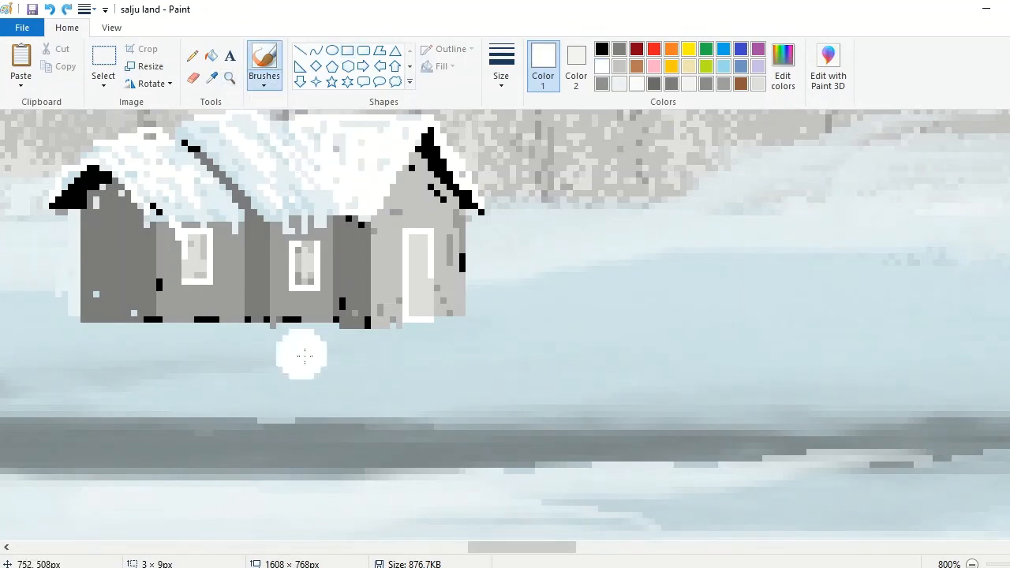
pyautogui.click(502, 67)
pyautogui.click(536, 143)
pyautogui.moveTo(497, 357); pyautogui.dragTo(31, 360)
pyautogui.moveTo(573, 343); pyautogui.dragTo(8, 368)
pyautogui.click(620, 50)
pyautogui.click(602, 66)
pyautogui.moveTo(465, 370); pyautogui.dragTo(16, 368)
pyautogui.moveTo(493, 359); pyautogui.dragTo(605, 355)
pyautogui.click(972, 565)
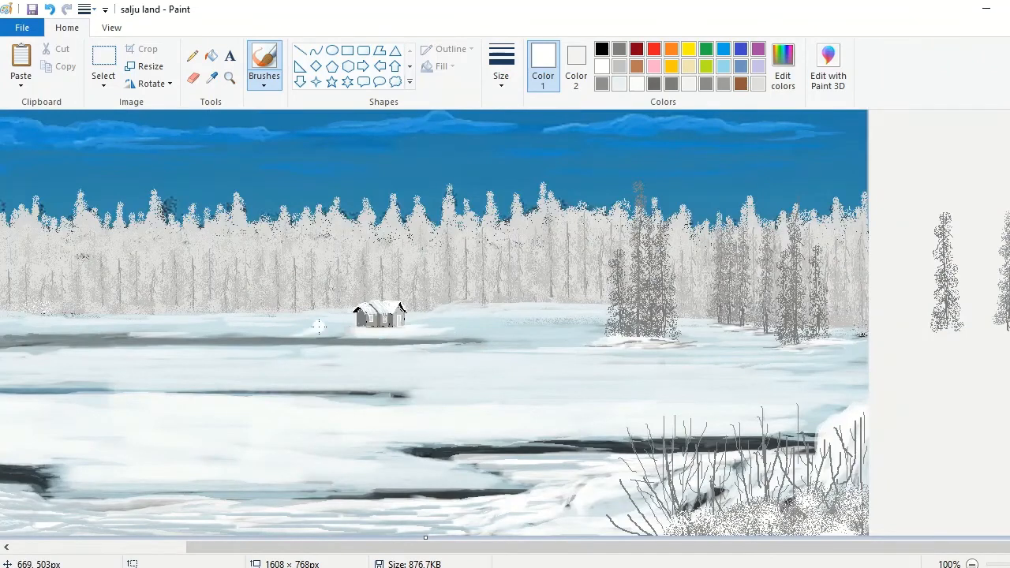
pyautogui.click(211, 76)
pyautogui.click(268, 330)
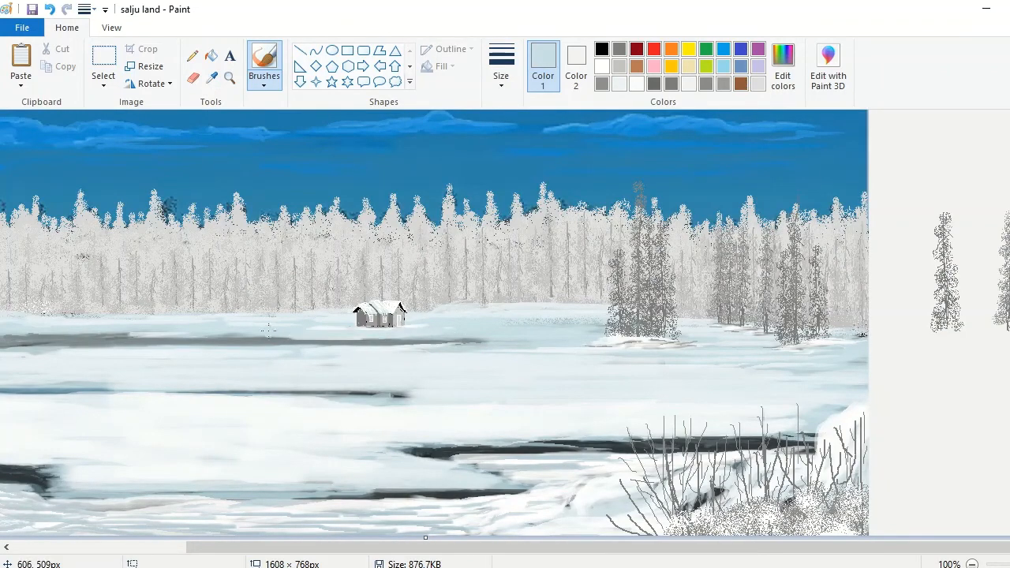
# Step: Outline a small upright chimney on the cabin's right roof and pencil its front solid gray
pyautogui.click(229, 79)
pyautogui.click(379, 315)
pyautogui.click(439, 288)
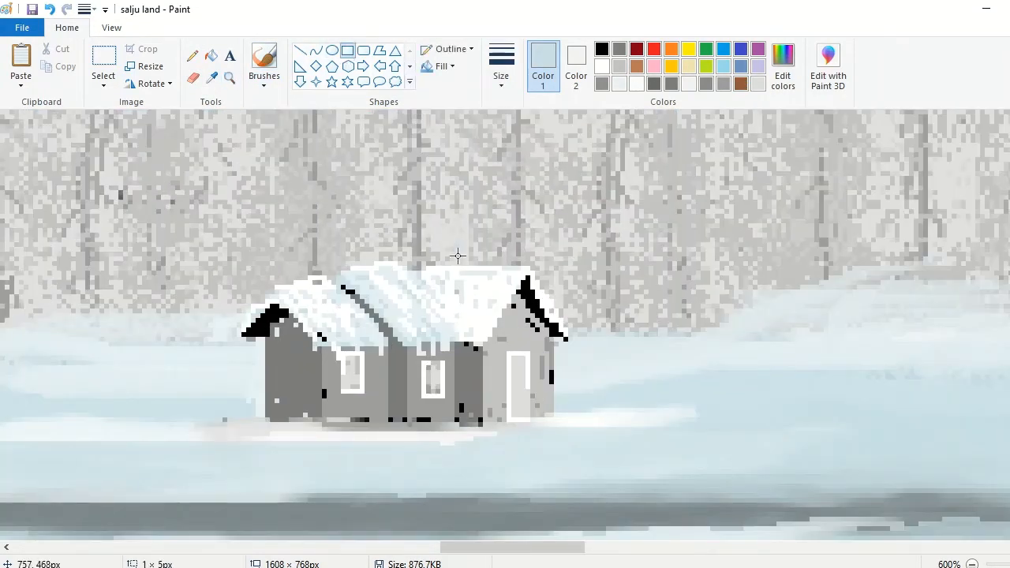
pyautogui.moveTo(458, 255); pyautogui.dragTo(476, 292)
pyautogui.click(602, 84)
pyautogui.click(228, 79)
pyautogui.click(553, 300)
pyautogui.click(193, 56)
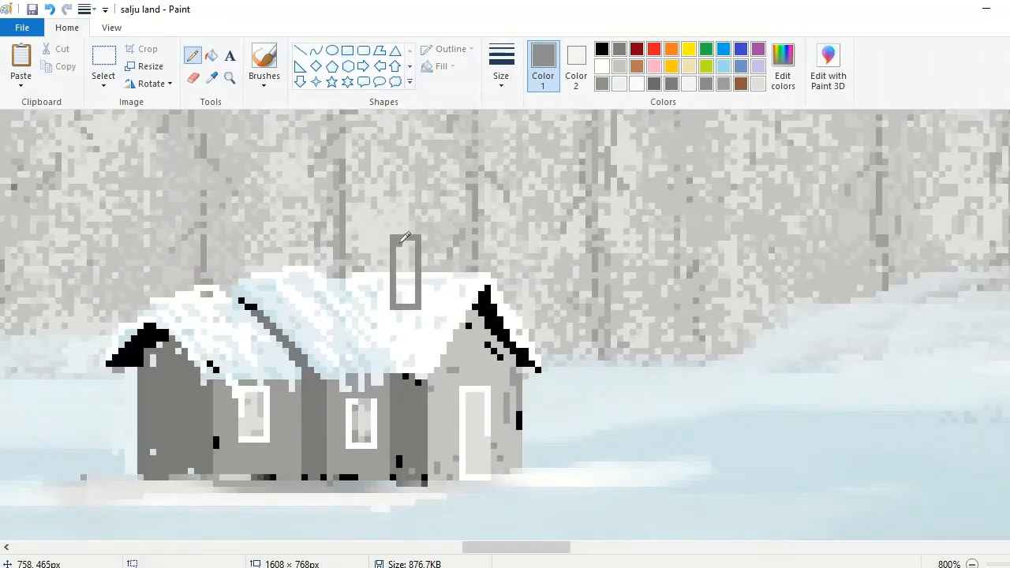
pyautogui.moveTo(405, 237); pyautogui.dragTo(397, 293)
# Step: Pencil a lighter gray side on the chimney and cap it with white snow
pyautogui.click(212, 78)
pyautogui.click(434, 229)
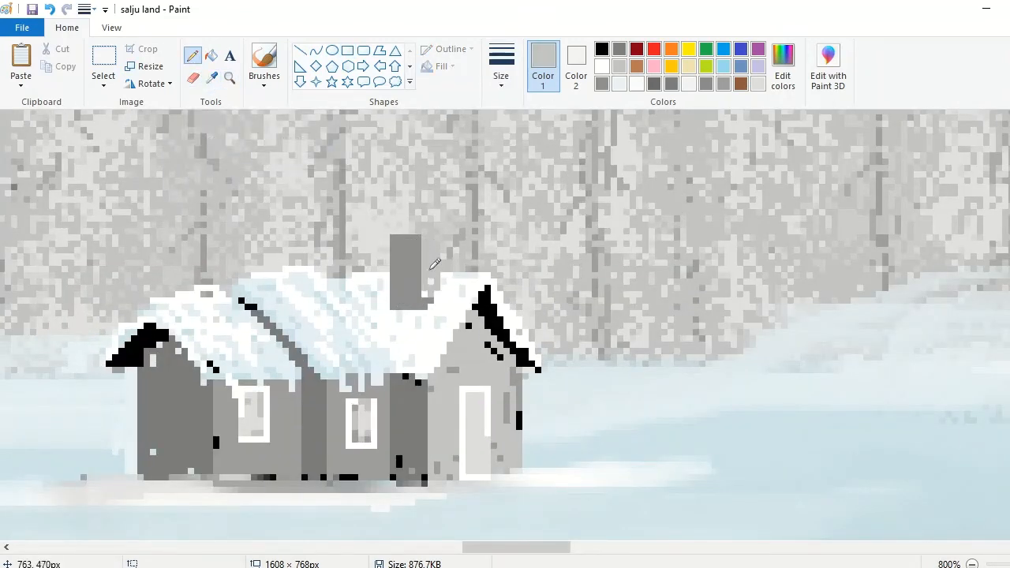
pyautogui.click(723, 84)
pyautogui.moveTo(431, 237)
pyautogui.mouseDown()
pyautogui.moveTo(424, 246)
pyautogui.moveTo(442, 237)
pyautogui.mouseUp()
pyautogui.click(601, 67)
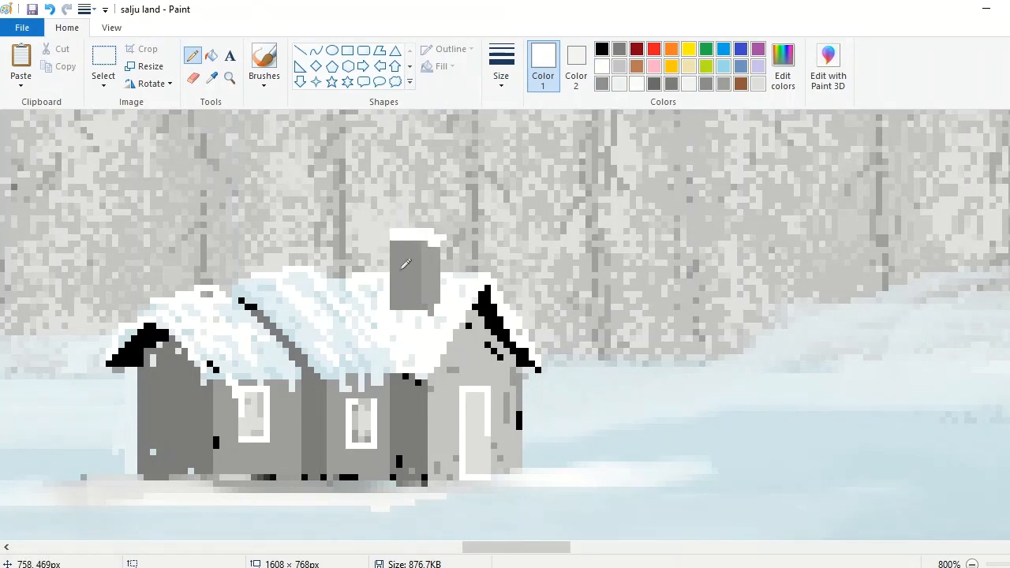
# Step: Pencil dark gray horizontal lines on the chimney and plank lines across the cabin's front and gable walls
pyautogui.click(706, 84)
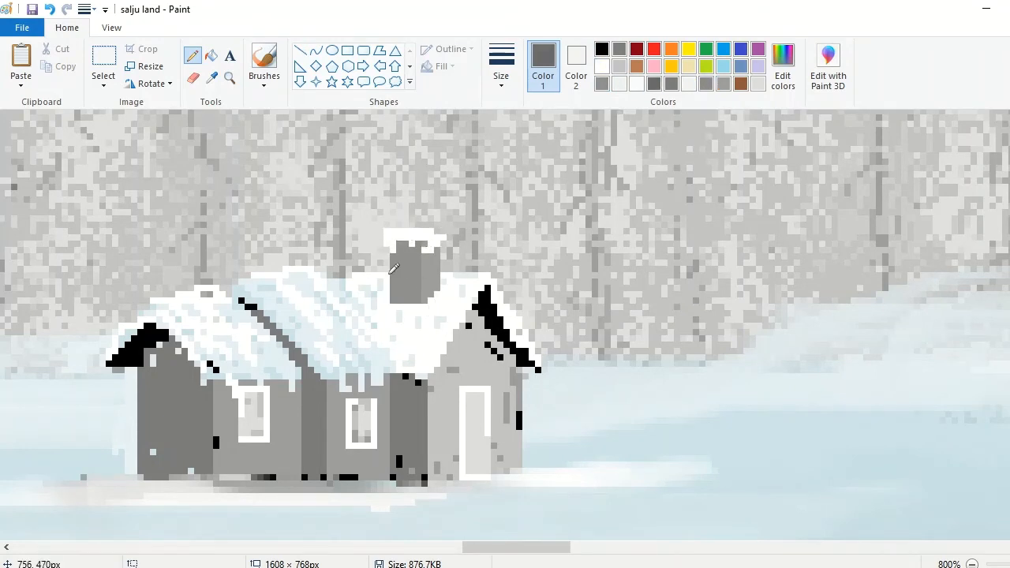
pyautogui.moveTo(218, 468); pyautogui.dragTo(282, 449)
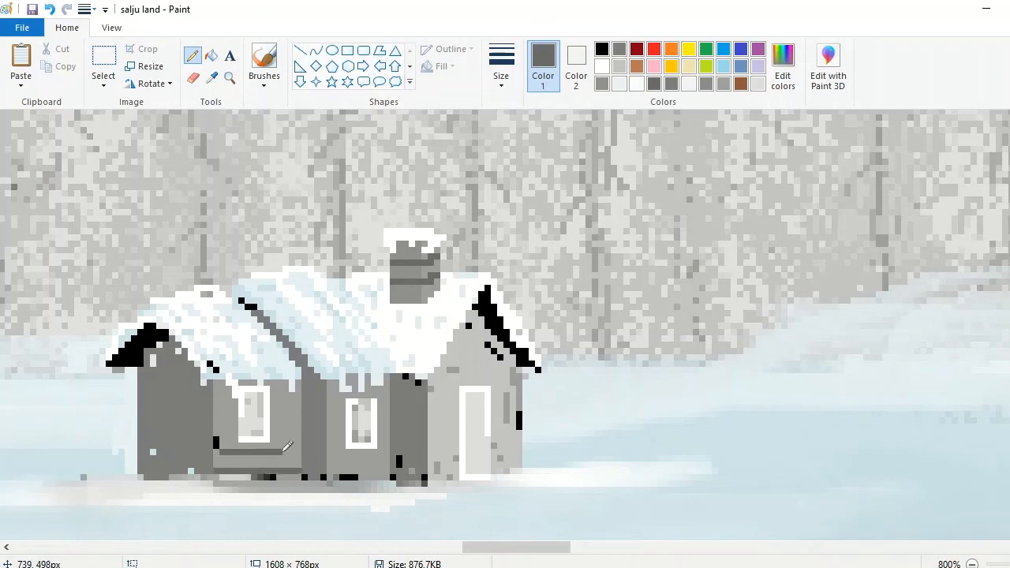
pyautogui.moveTo(432, 409); pyautogui.dragTo(458, 409)
pyautogui.moveTo(494, 408); pyautogui.dragTo(515, 408)
pyautogui.moveTo(437, 383); pyautogui.dragTo(520, 383)
pyautogui.moveTo(449, 357); pyautogui.dragTo(507, 357)
pyautogui.moveTo(464, 339); pyautogui.dragTo(491, 339)
pyautogui.moveTo(519, 377); pyautogui.dragTo(475, 377)
pyautogui.moveTo(501, 395); pyautogui.dragTo(511, 394)
# Step: Brush a thin wisp of white smoke rising from the chimney in front of the forest
pyautogui.scroll(2, 476, 192)
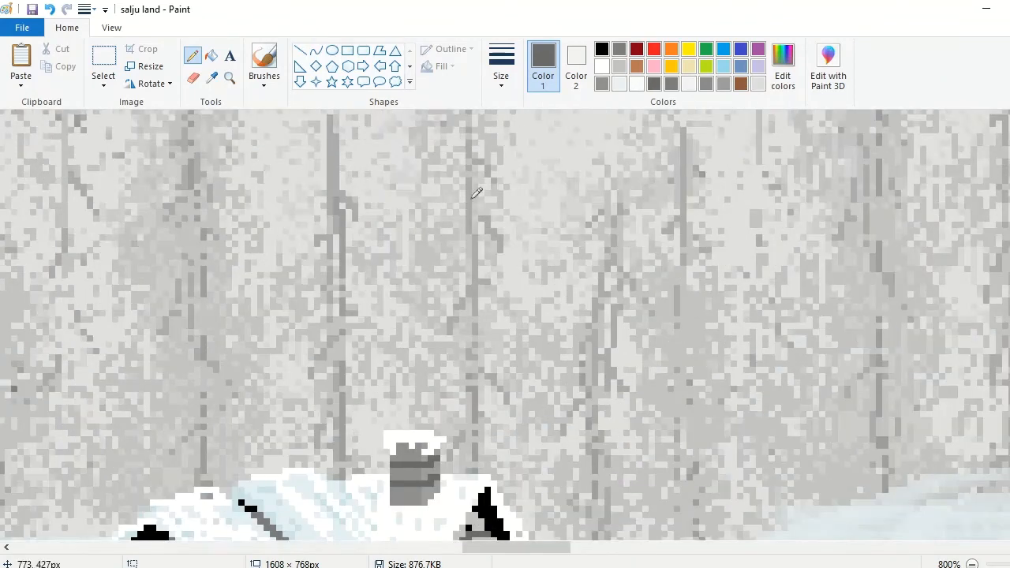
pyautogui.click(264, 59)
pyautogui.click(501, 76)
pyautogui.click(537, 203)
pyautogui.click(602, 66)
pyautogui.moveTo(439, 160); pyautogui.dragTo(418, 347)
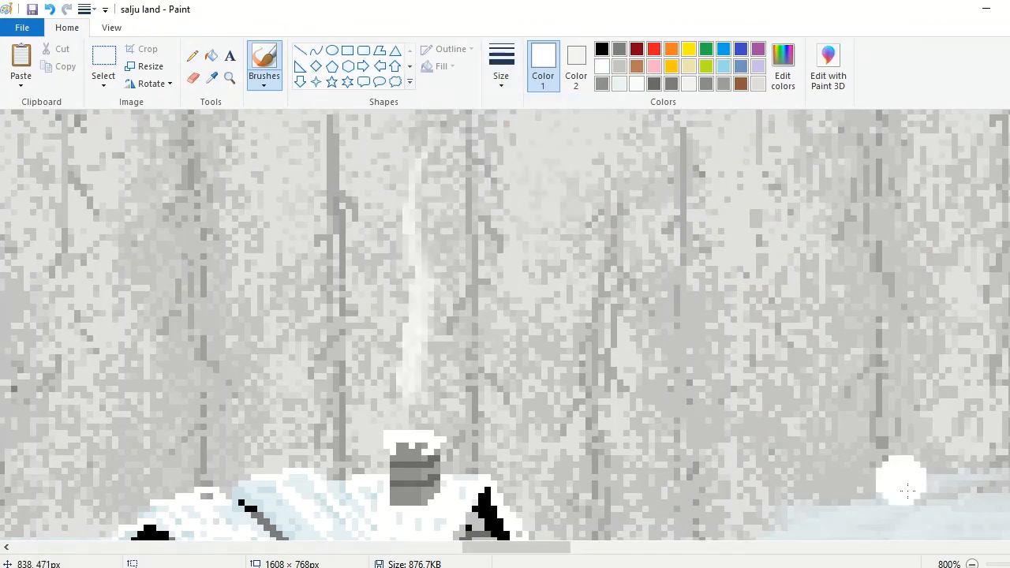
pyautogui.scroll(-7, 902, 478)
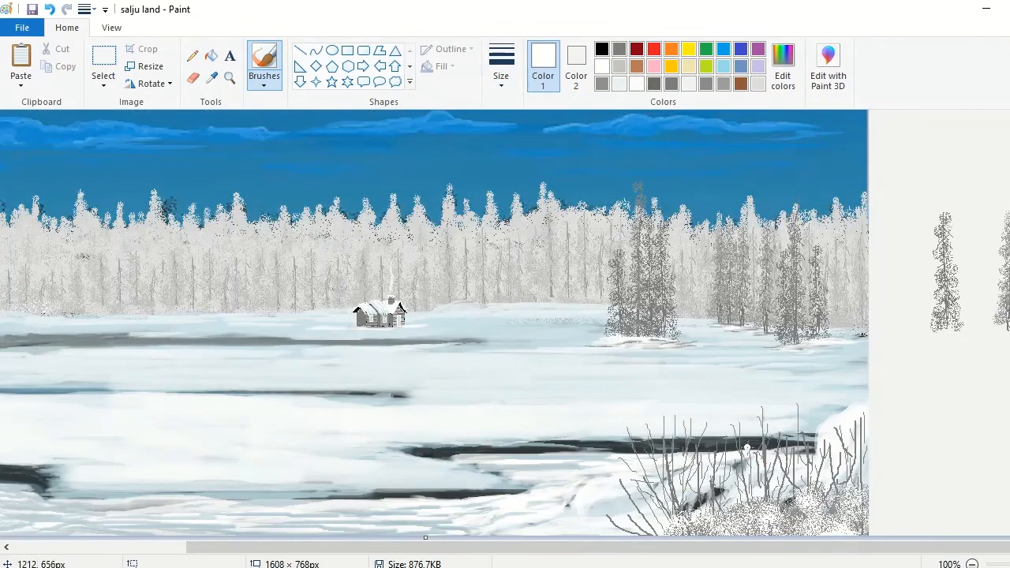
# Step: Draw two parallel white horizontal fence rails about 285 px long in front of the cabin
pyautogui.click(191, 55)
pyautogui.scroll(1, 446, 219)
pyautogui.click(300, 50)
pyautogui.moveTo(310, 377)
pyautogui.mouseDown()
pyautogui.moveTo(426, 390)
pyautogui.moveTo(748, 386)
pyautogui.moveTo(755, 377)
pyautogui.moveTo(309, 392)
pyautogui.mouseUp()
pyautogui.press('Up')
pyautogui.press('Up')
pyautogui.press('Up')
pyautogui.press('Up')
pyautogui.press('Up')
# Step: Sample the pale blue field color and brush over the left end of the fence rails
pyautogui.click(230, 78)
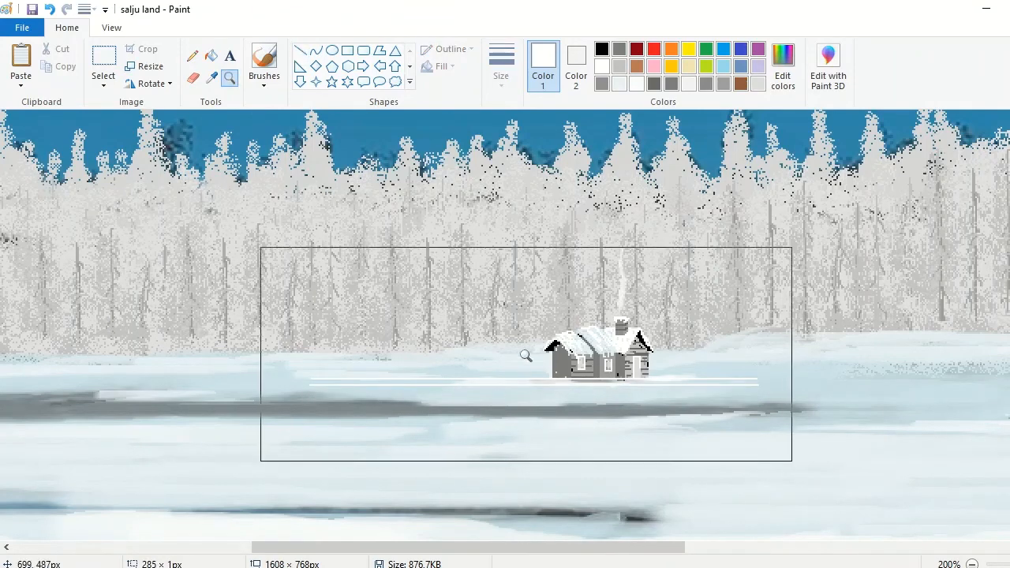
pyautogui.click(526, 354)
pyautogui.click(211, 78)
pyautogui.click(60, 328)
pyautogui.click(265, 57)
pyautogui.moveTo(196, 309)
pyautogui.mouseDown()
pyautogui.moveTo(30, 322)
pyautogui.moveTo(254, 318)
pyautogui.mouseUp()
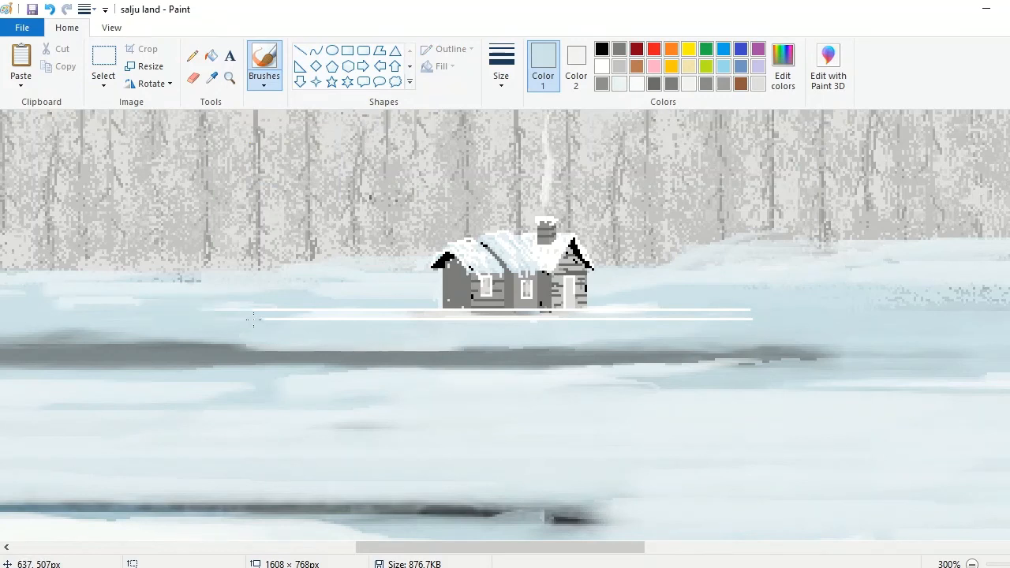
# Step: Pencil short white vertical posts along the fence rails
pyautogui.click(192, 55)
pyautogui.click(602, 67)
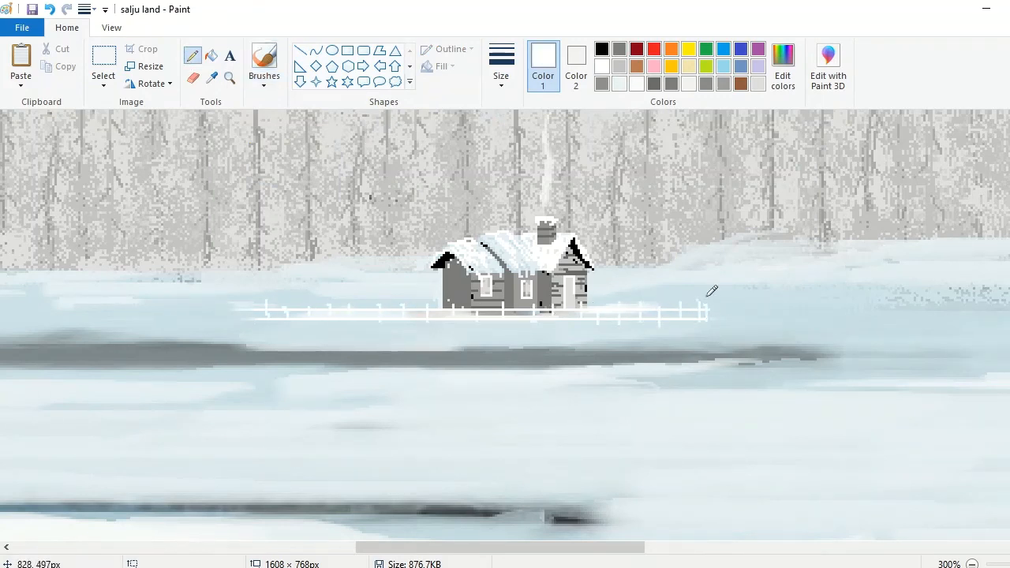
pyautogui.click(972, 565)
pyautogui.click(972, 564)
pyautogui.click(230, 78)
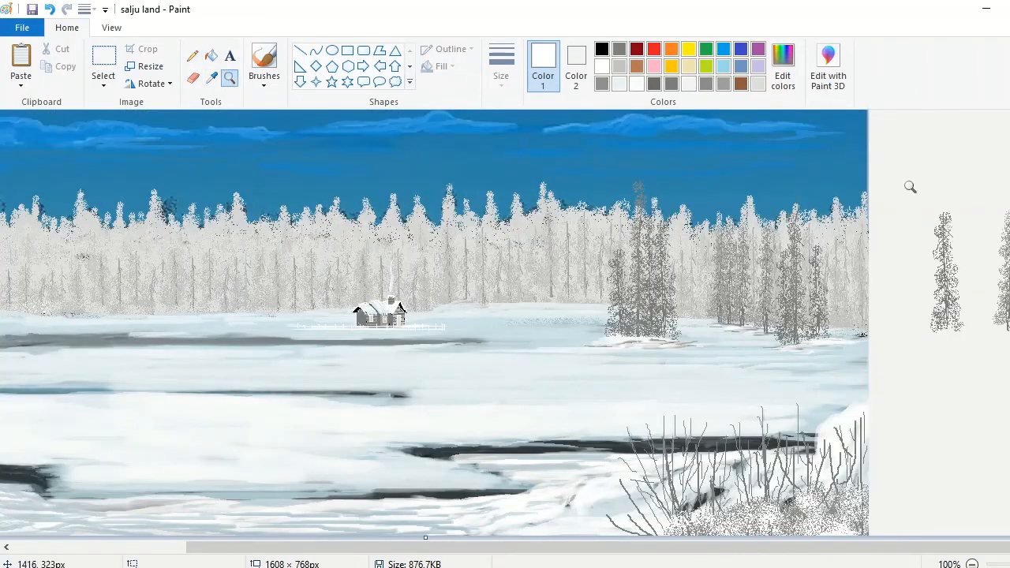
# Step: Copy the spare dark conifer beside the painting and paste a duplicate next to the other spare trees
pyautogui.click(95, 63)
pyautogui.moveTo(909, 191); pyautogui.dragTo(971, 338)
pyautogui.click(60, 66)
pyautogui.click(20, 63)
pyautogui.moveTo(40, 217); pyautogui.dragTo(977, 297)
# Step: Select the group of spare conifers and place it just behind the cabin's right side
pyautogui.moveTo(902, 182); pyautogui.dragTo(941, 230)
pyautogui.moveTo(989, 275); pyautogui.dragTo(434, 266)
pyautogui.moveTo(385, 220); pyautogui.dragTo(396, 231)
pyautogui.moveTo(455, 313); pyautogui.dragTo(449, 302)
# Step: Brush white snow along the base of the conifers beside the cabin
pyautogui.click(229, 79)
pyautogui.click(553, 292)
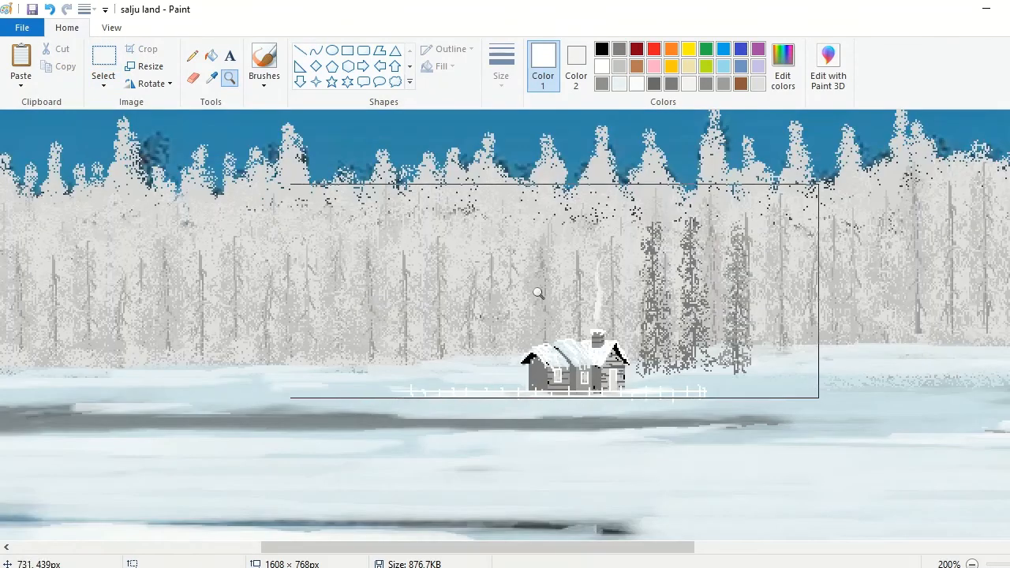
pyautogui.click(264, 59)
pyautogui.moveTo(758, 372)
pyautogui.mouseDown()
pyautogui.moveTo(773, 376)
pyautogui.moveTo(653, 375)
pyautogui.moveTo(677, 368)
pyautogui.moveTo(651, 380)
pyautogui.moveTo(743, 377)
pyautogui.mouseUp()
# Step: Crop the canvas to a width of 1366 px at the painting's right edge and view it full screen
pyautogui.click(972, 565)
pyautogui.click(972, 564)
pyautogui.moveTo(639, 266); pyautogui.dragTo(543, 266)
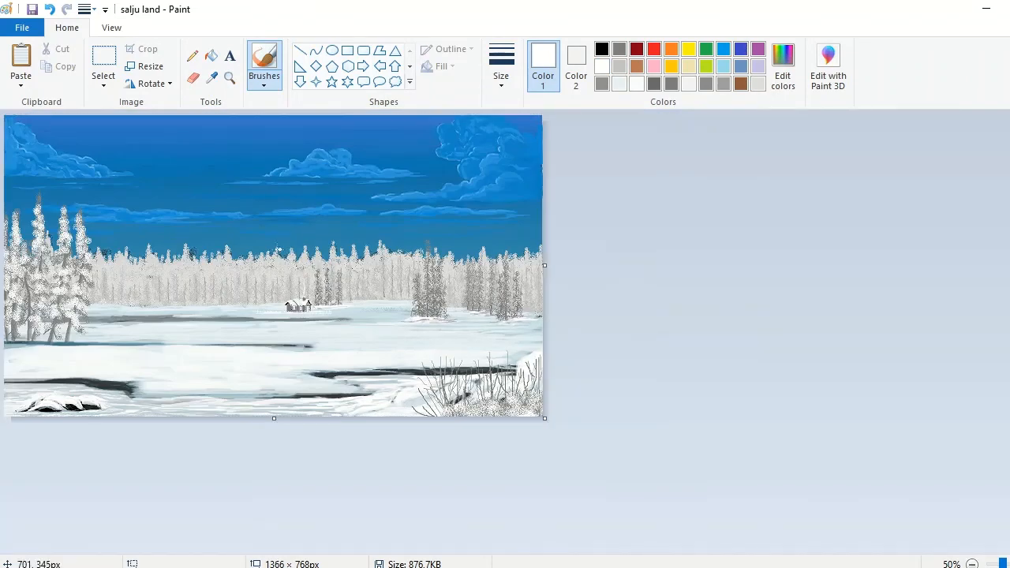
pyautogui.press('F11')
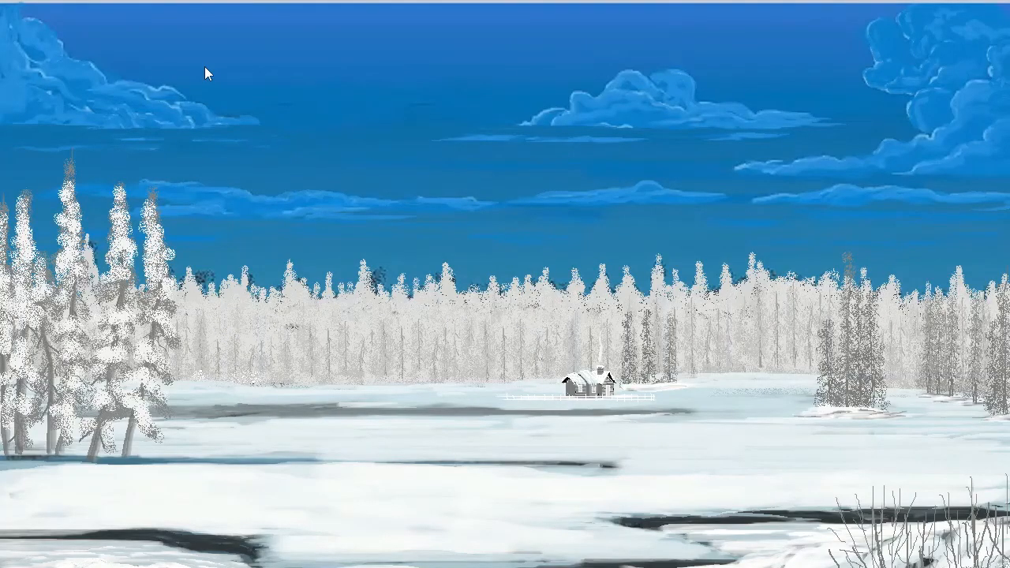